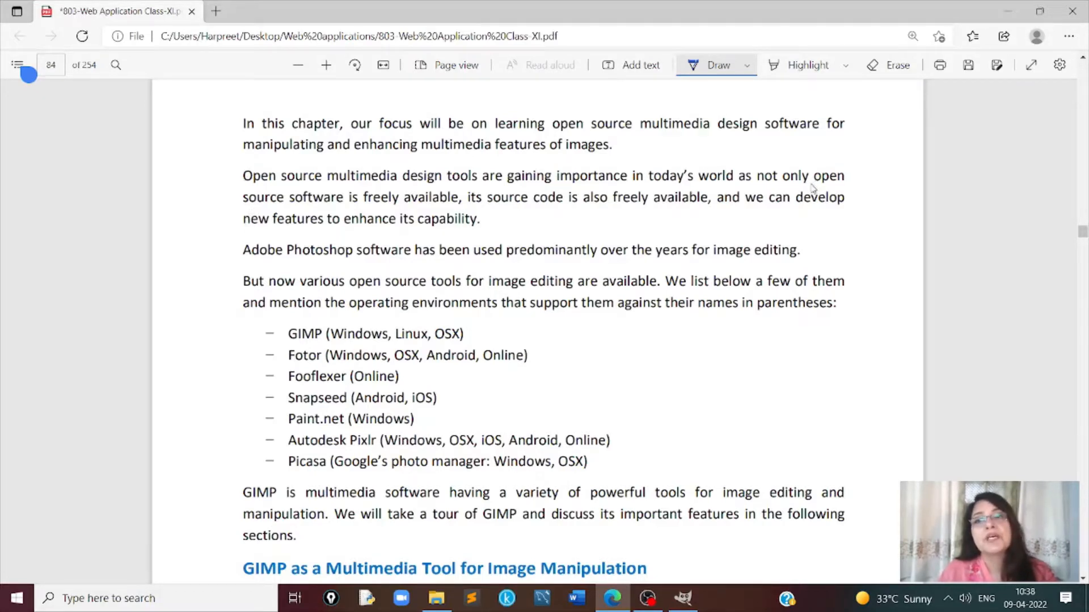
- Underline the phrases about freely available open source software, its source code, developing new features, and "open source tools for image editing"
left_click_drag(826, 187, 851, 185)
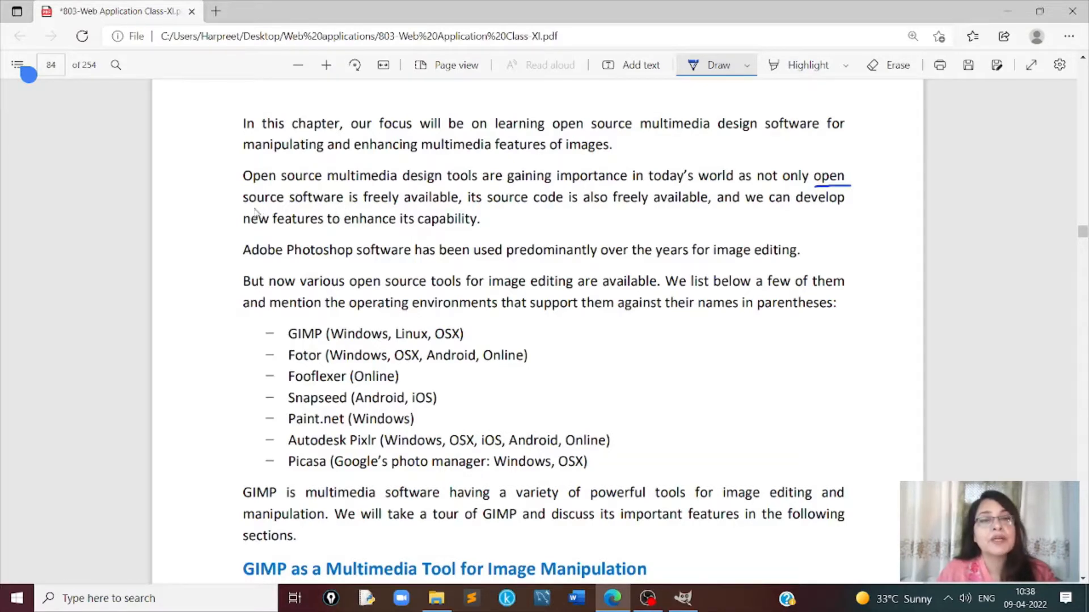
mouse_move(243, 209)
left_mouse_down()
mouse_move(461, 200)
mouse_move(815, 214)
left_mouse_up()
left_click_drag(284, 231, 481, 226)
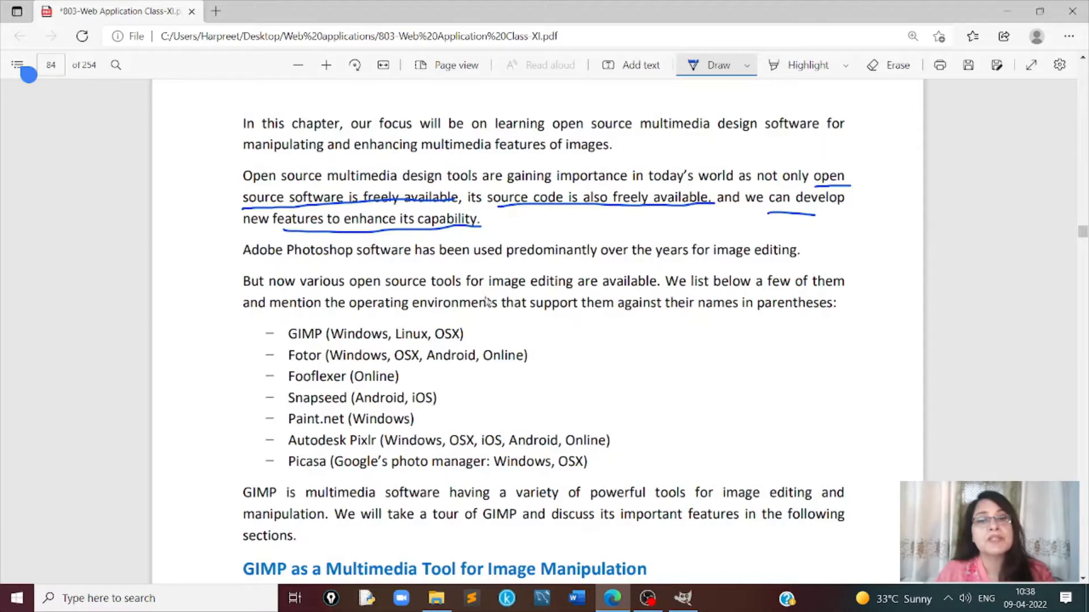
left_click_drag(359, 292, 584, 284)
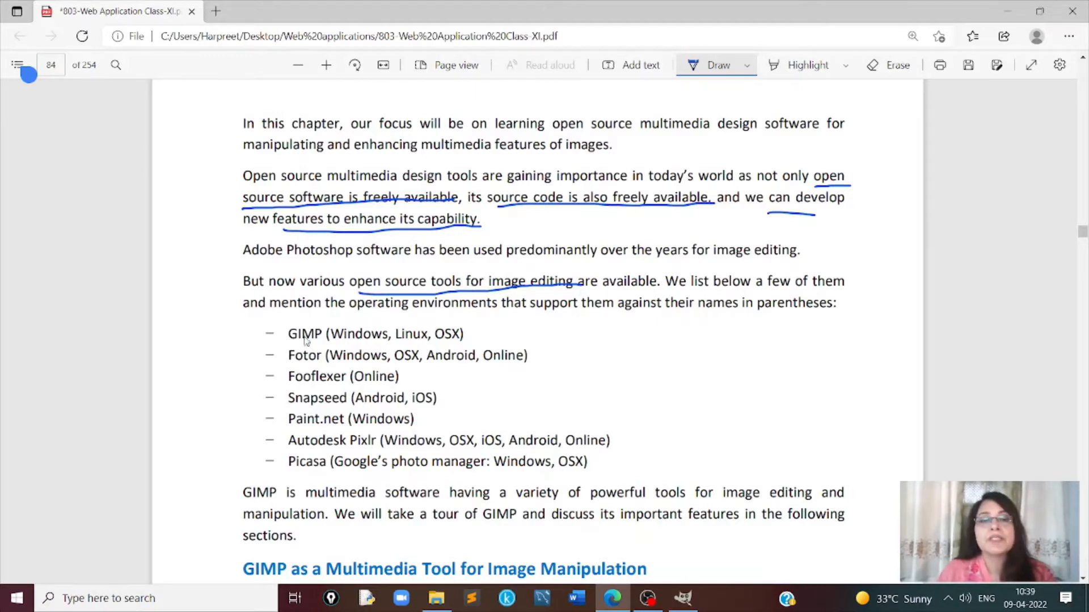
- Tick the listed image editing tools from GIMP to Autodesk Pixlr and mark Picasa with a cross
mouse_move(256, 335)
left_mouse_down()
mouse_move(260, 343)
mouse_move(285, 326)
mouse_move(262, 388)
mouse_move(281, 368)
mouse_move(264, 429)
mouse_move(277, 413)
left_mouse_up()
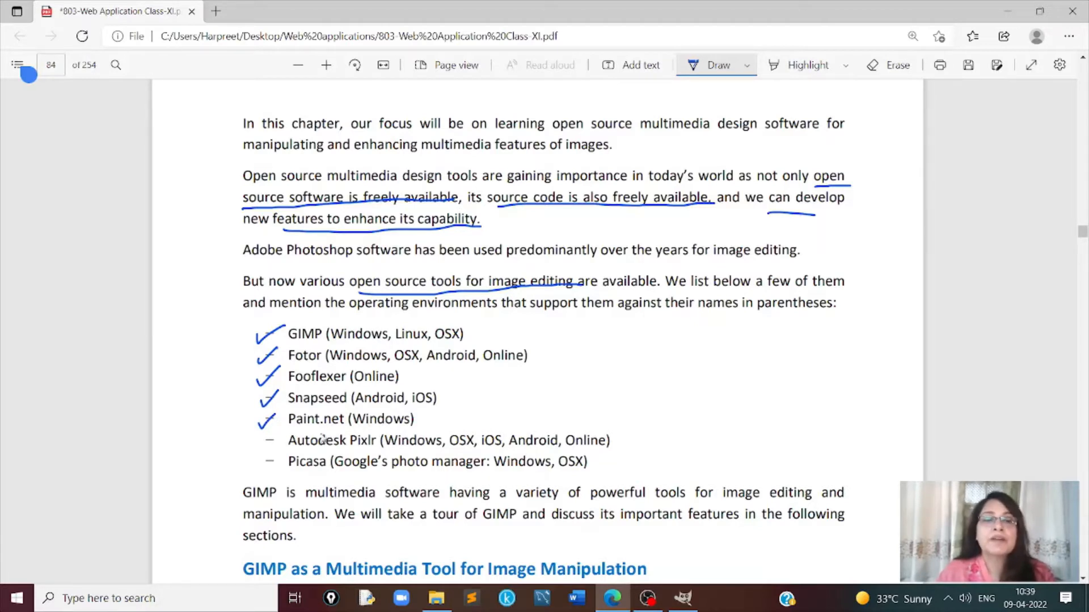
mouse_move(265, 441)
left_mouse_down()
mouse_move(285, 433)
mouse_move(283, 469)
mouse_move(267, 476)
left_mouse_up()
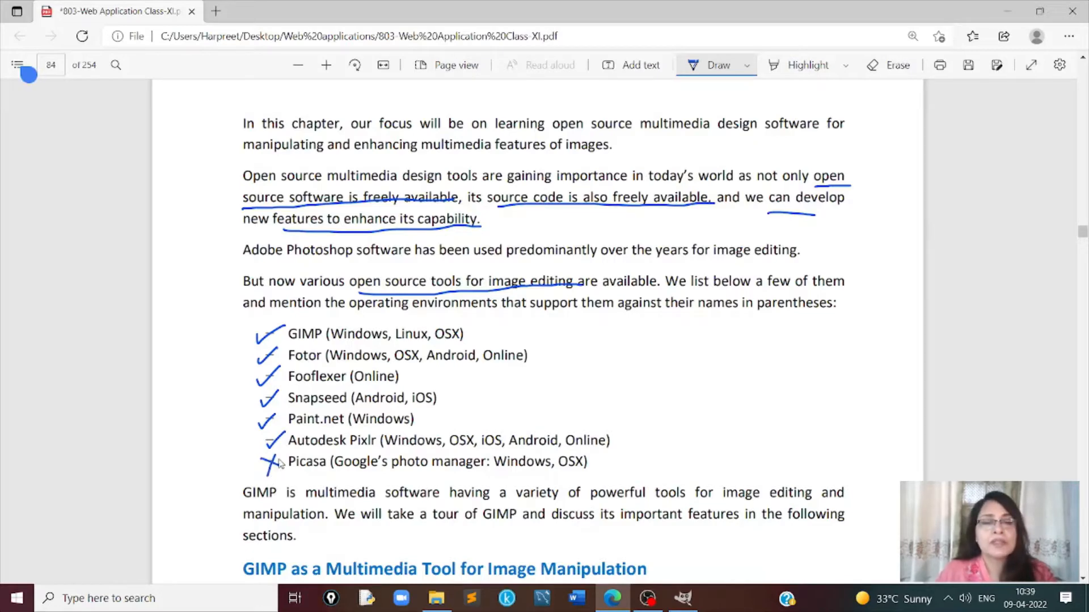
- Underline GIMP and its expansion "acronym for GNU Image Manipulation Program", and underline and box the .xcf format
scroll(332, 378, "down", 6)
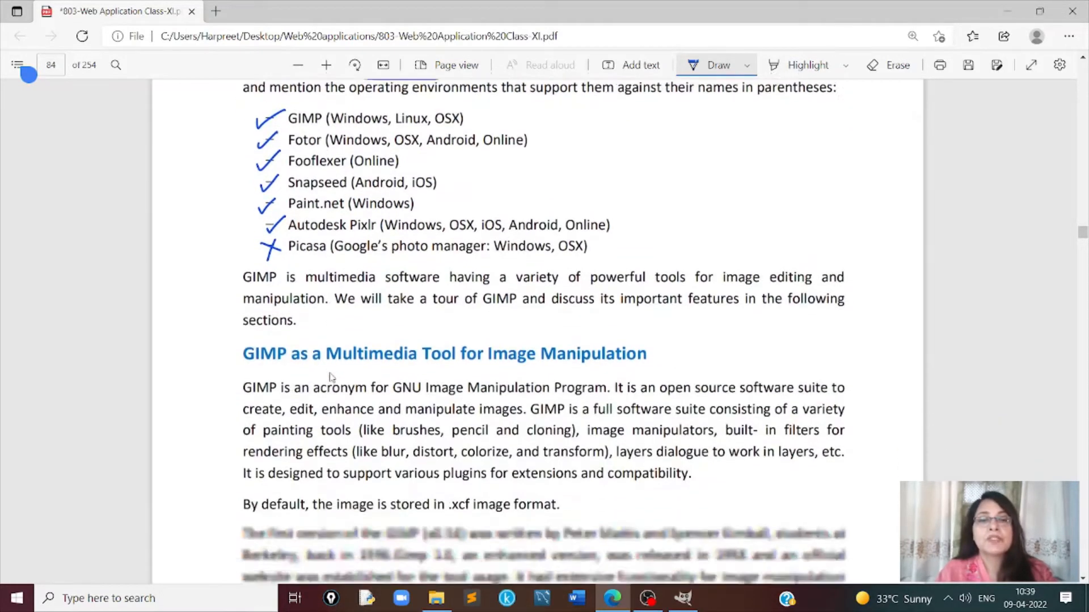
scroll(332, 378, "down", 2)
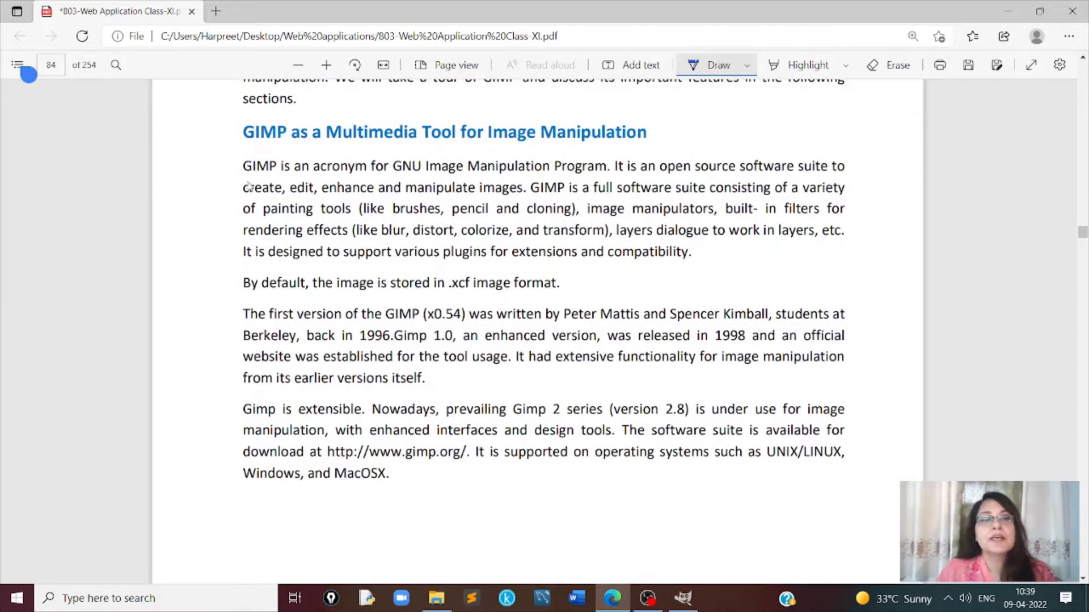
left_click_drag(244, 172, 611, 177)
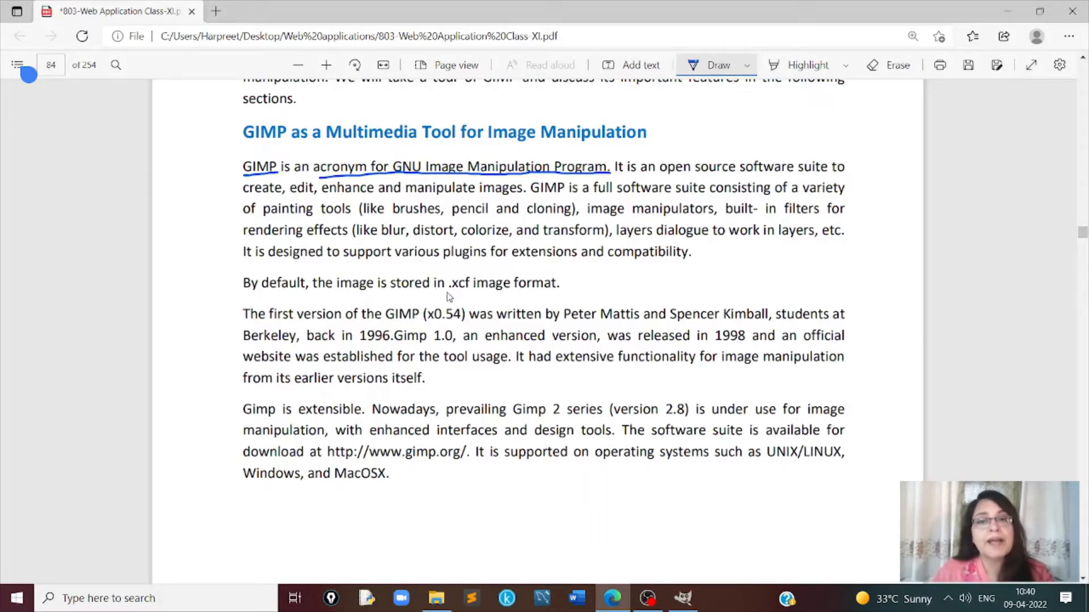
left_click_drag(447, 292, 473, 293)
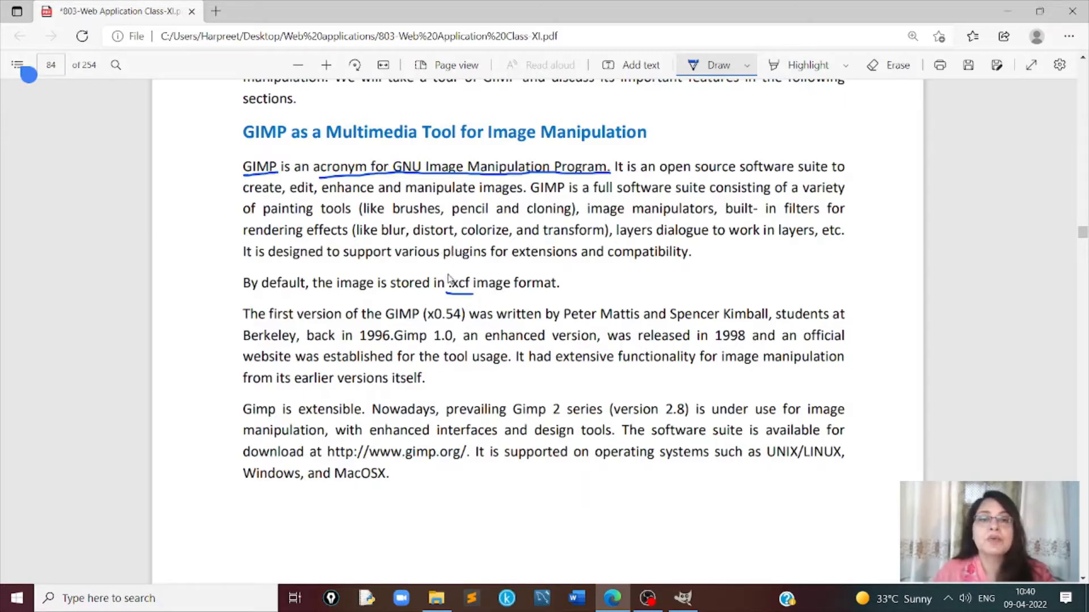
mouse_move(445, 274)
left_mouse_down()
mouse_move(444, 295)
mouse_move(444, 266)
mouse_move(475, 267)
mouse_move(477, 300)
mouse_move(445, 296)
left_mouse_up()
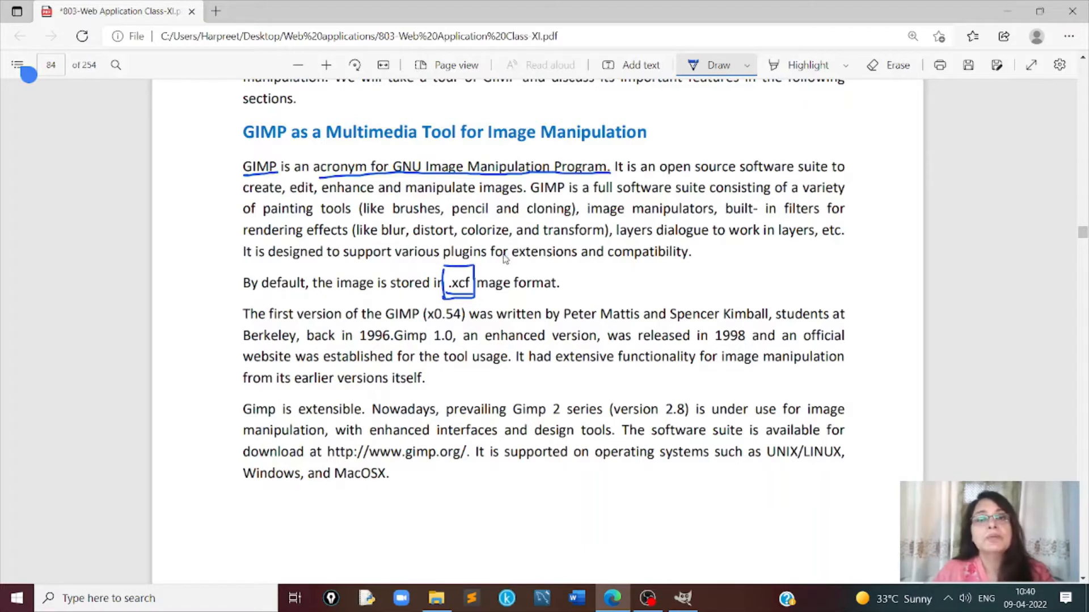
- Underline "anti-aliasing" in the list of attractive features of GIMP
scroll(537, 255, "down", 10)
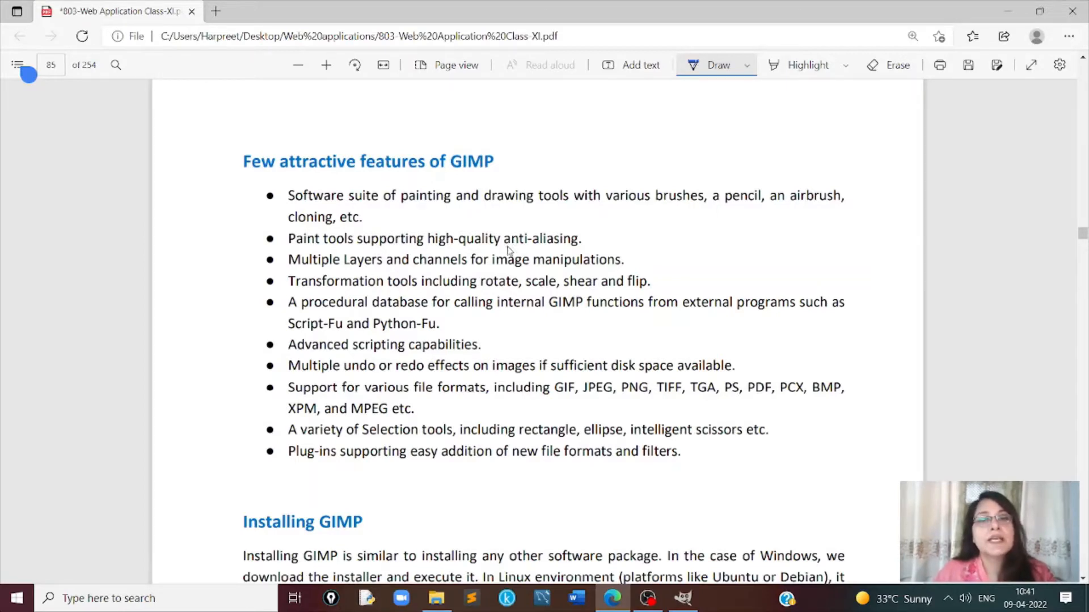
left_click_drag(506, 245, 593, 243)
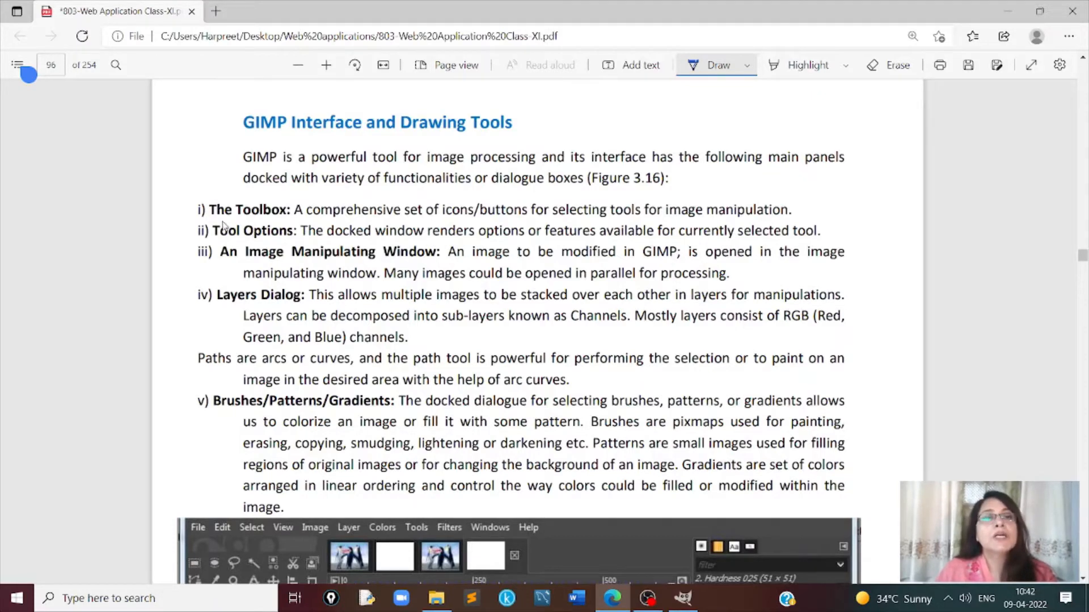
- On page 96, tick the five GIMP interface items: Toolbox, Tool Options, Image Manipulating Window, Layers Dialog and Brushes/Patterns/Gradients
left_click_drag(180, 209, 208, 197)
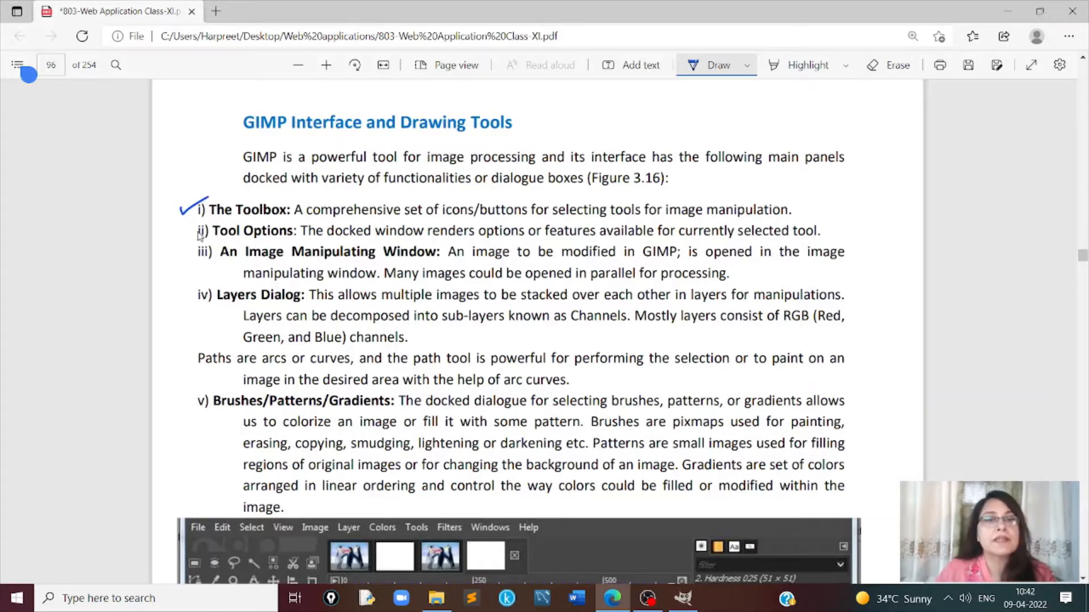
left_click_drag(186, 233, 208, 225)
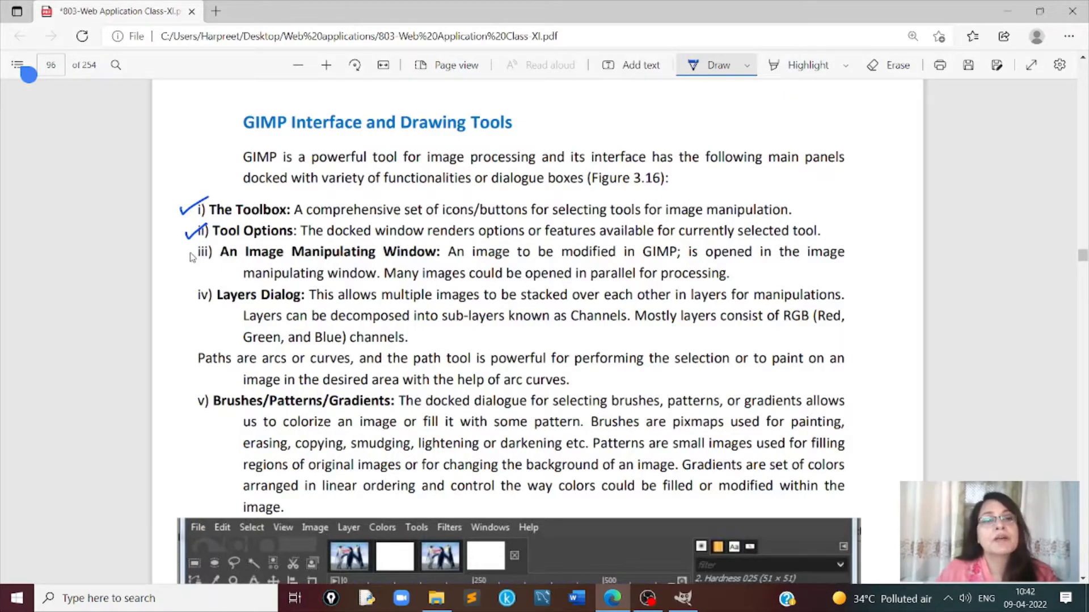
left_click_drag(186, 253, 206, 244)
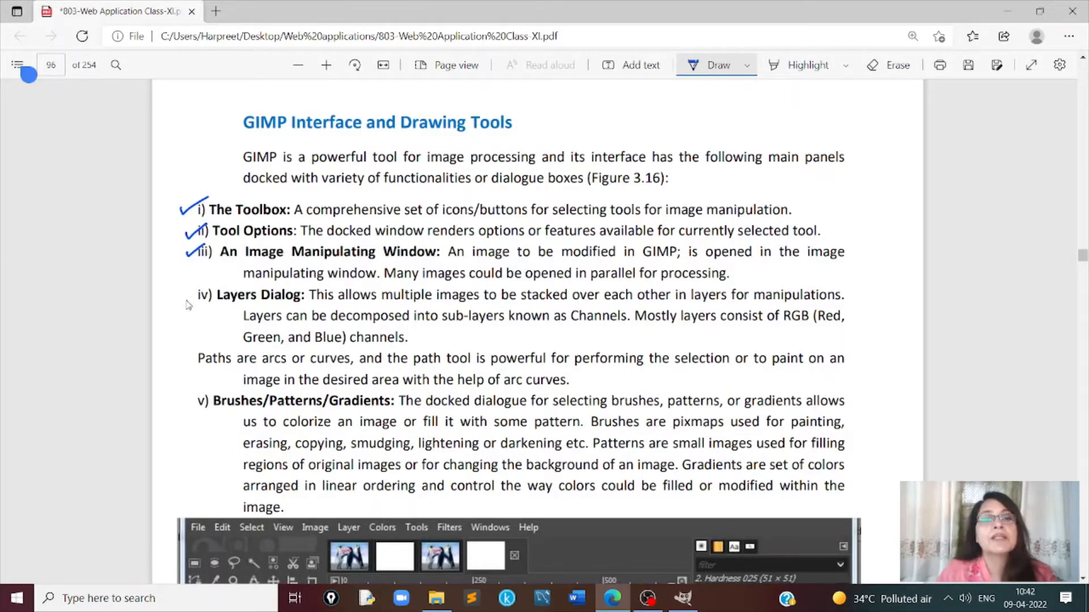
mouse_move(185, 298)
left_mouse_down()
mouse_move(189, 306)
mouse_move(209, 286)
left_mouse_up()
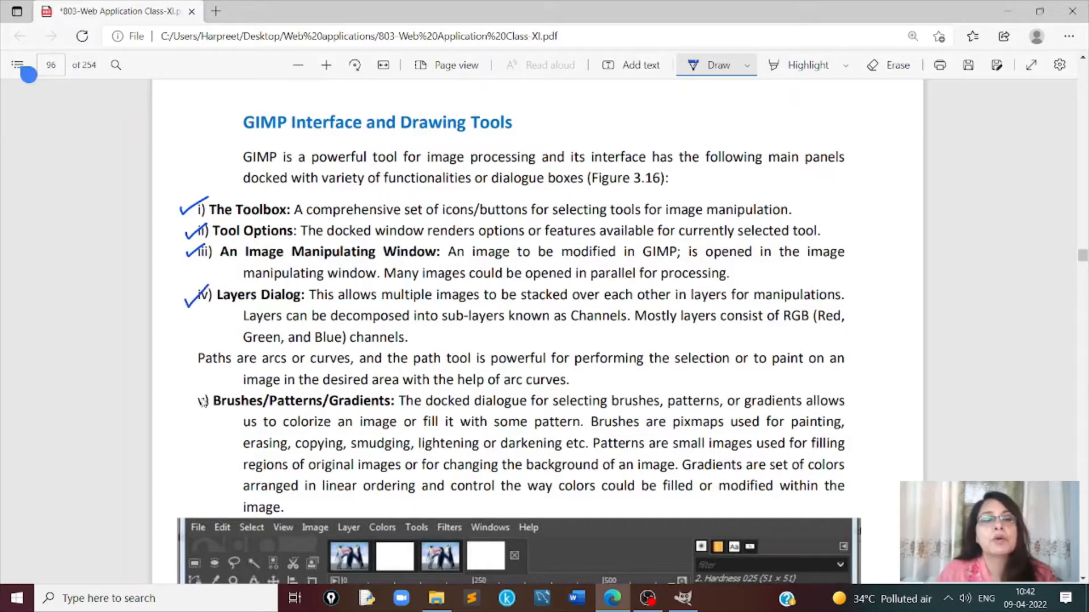
mouse_move(185, 402)
left_mouse_down()
mouse_move(189, 410)
mouse_move(206, 389)
left_mouse_up()
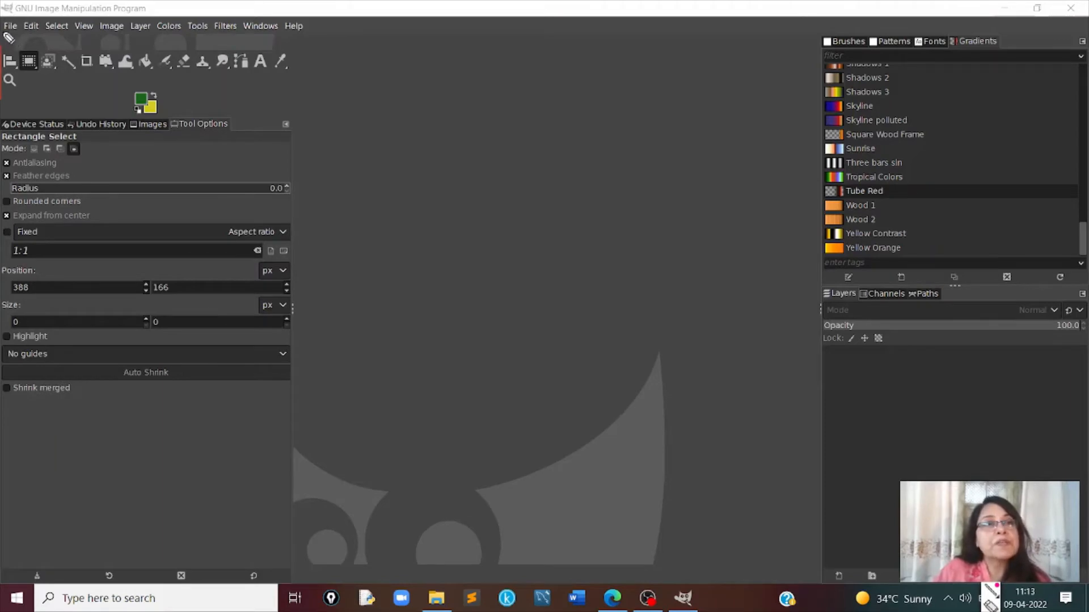
- In GIMP, annotate the menu bar, toolbox, foreground and background colours, Rectangle Select tool and Tool Options heading in red ink
left_click_drag(78, 39, 306, 36)
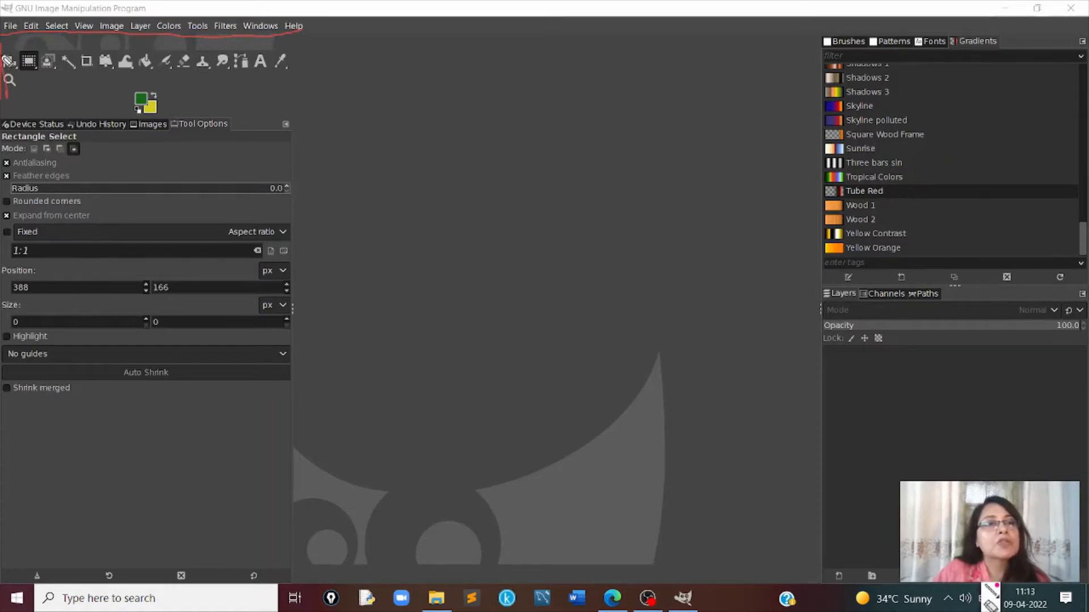
mouse_move(5, 43)
left_mouse_down()
mouse_move(253, 44)
mouse_move(308, 64)
mouse_move(306, 103)
mouse_move(296, 105)
left_mouse_up()
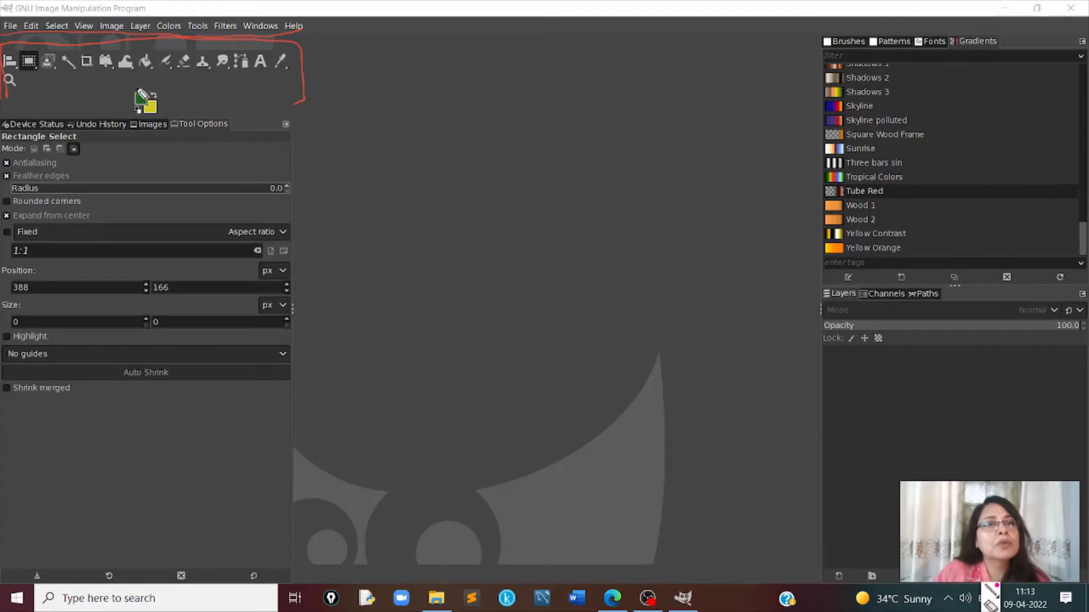
left_click_drag(138, 86, 173, 100)
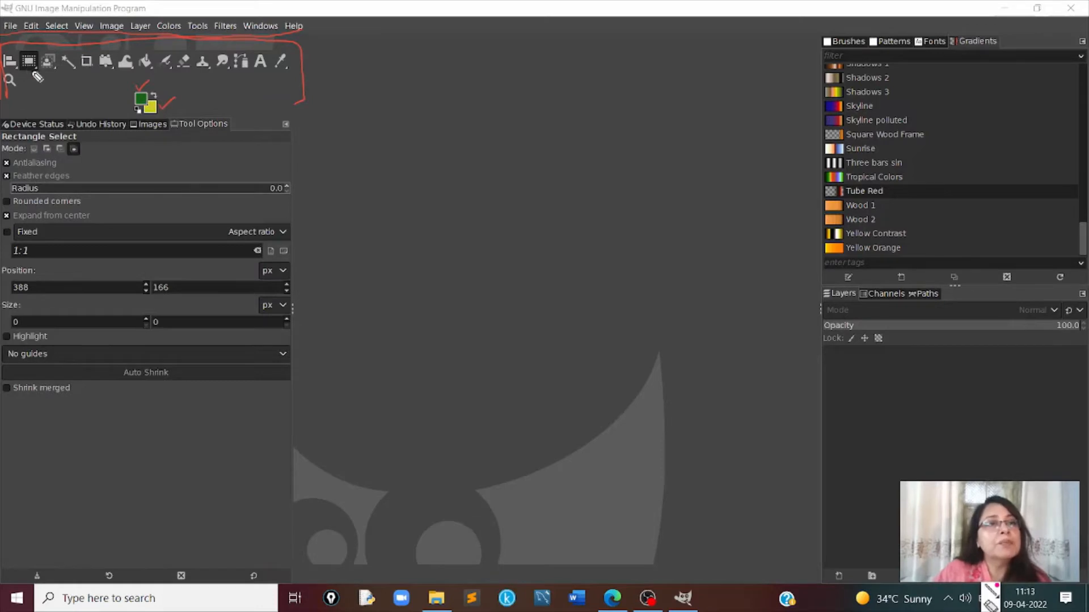
mouse_move(37, 49)
left_mouse_down()
mouse_move(21, 56)
mouse_move(31, 84)
mouse_move(42, 59)
left_mouse_up()
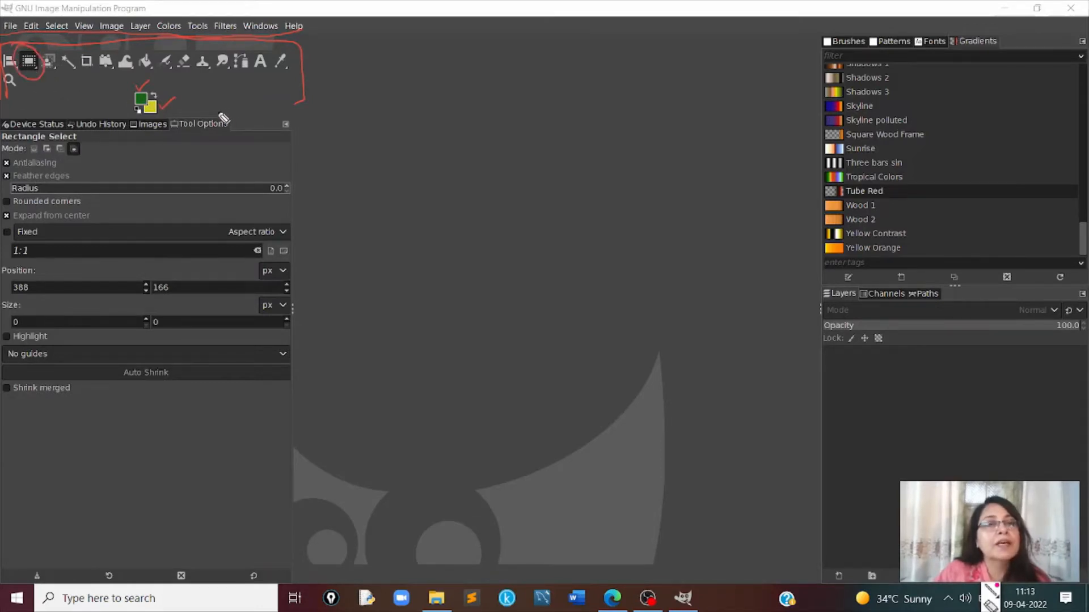
left_click_drag(176, 133, 226, 137)
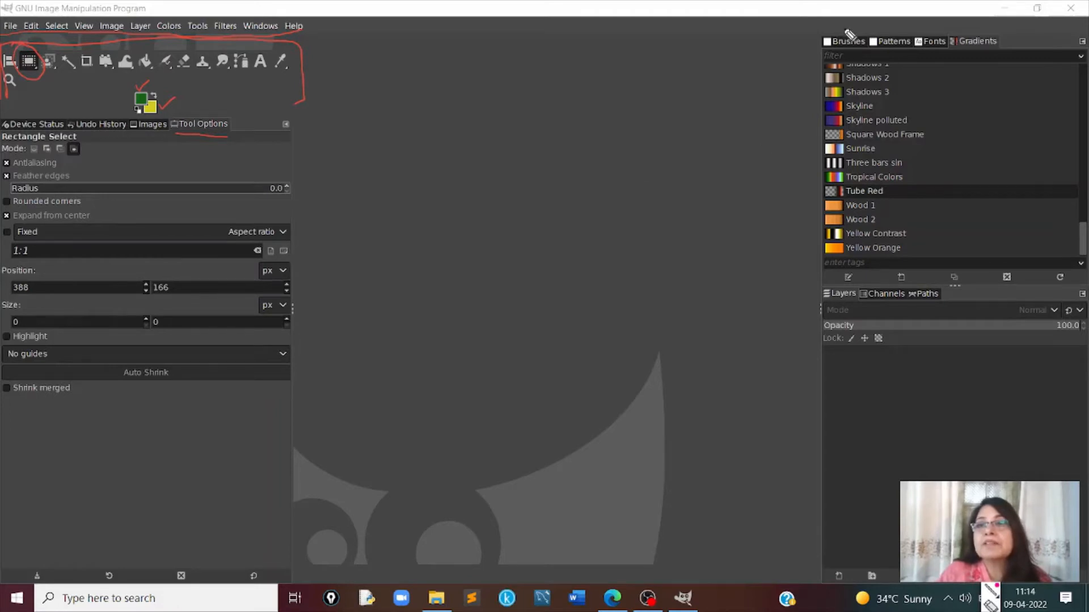
- Tick Brushes, Patterns, Fonts and Gradients in red ink, and mark Layers, Channels and Paths with circles and an arrow
left_click_drag(844, 24, 979, 28)
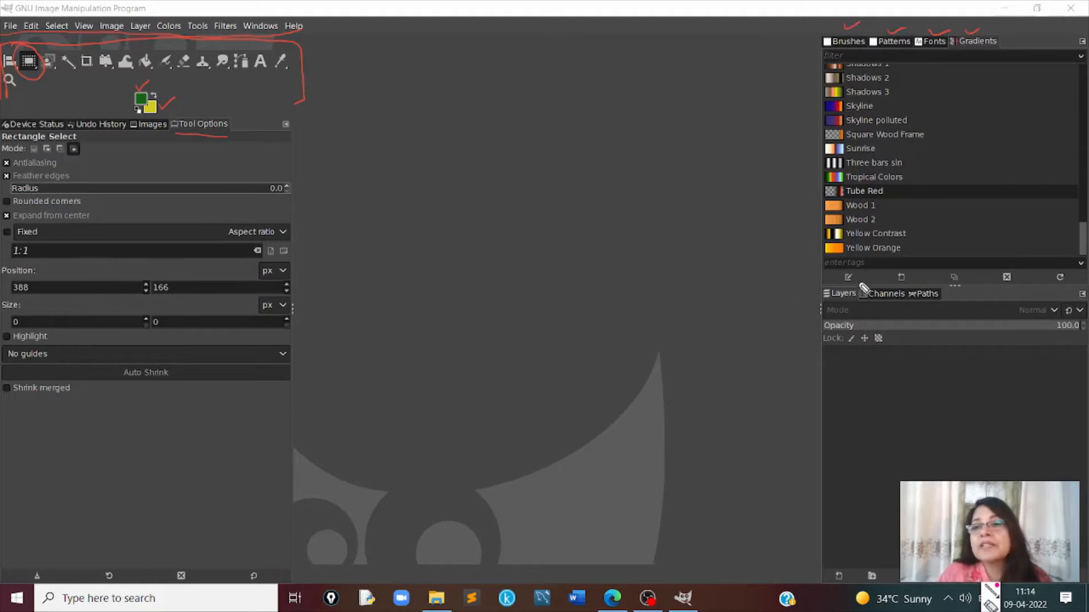
mouse_move(855, 273)
left_mouse_down()
mouse_move(833, 276)
mouse_move(845, 310)
mouse_move(865, 283)
mouse_move(858, 307)
mouse_move(882, 301)
left_mouse_up()
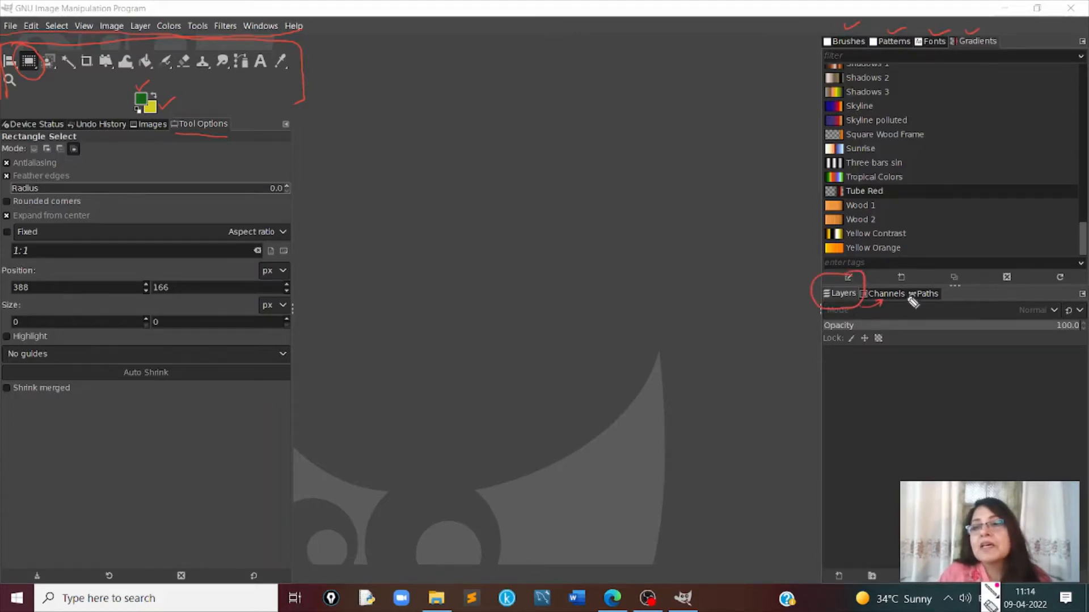
mouse_move(946, 286)
left_mouse_down()
mouse_move(933, 280)
mouse_move(909, 301)
mouse_move(944, 309)
mouse_move(936, 288)
left_mouse_up()
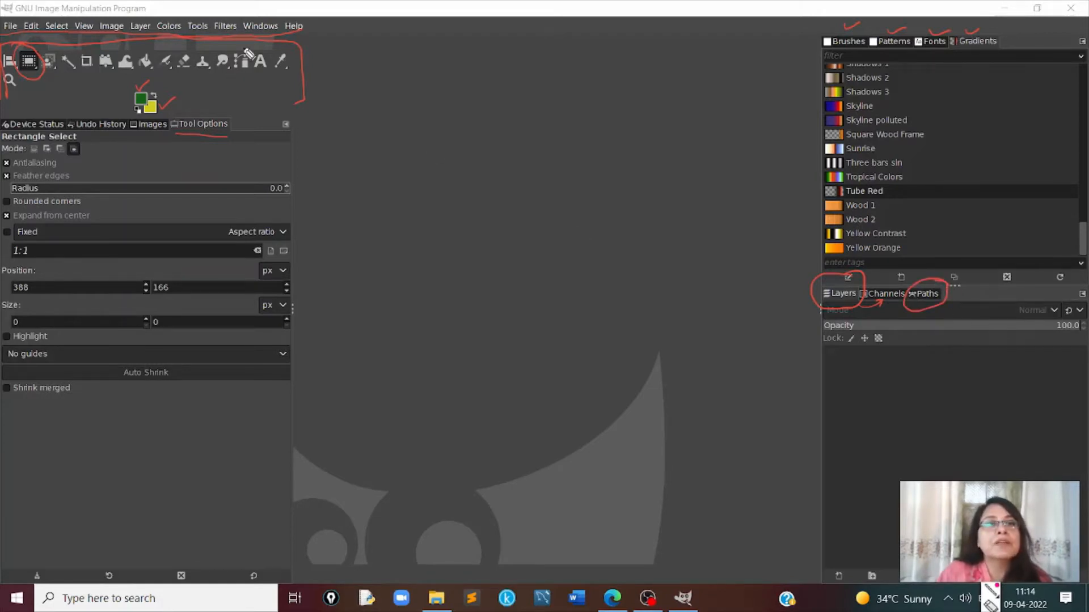
- Circle the Paths tool, label it "path" with a sketched four-point closed path beside it, and clear all screen annotations
mouse_move(241, 59)
left_mouse_down()
mouse_move(234, 77)
mouse_move(251, 72)
mouse_move(243, 49)
left_mouse_up()
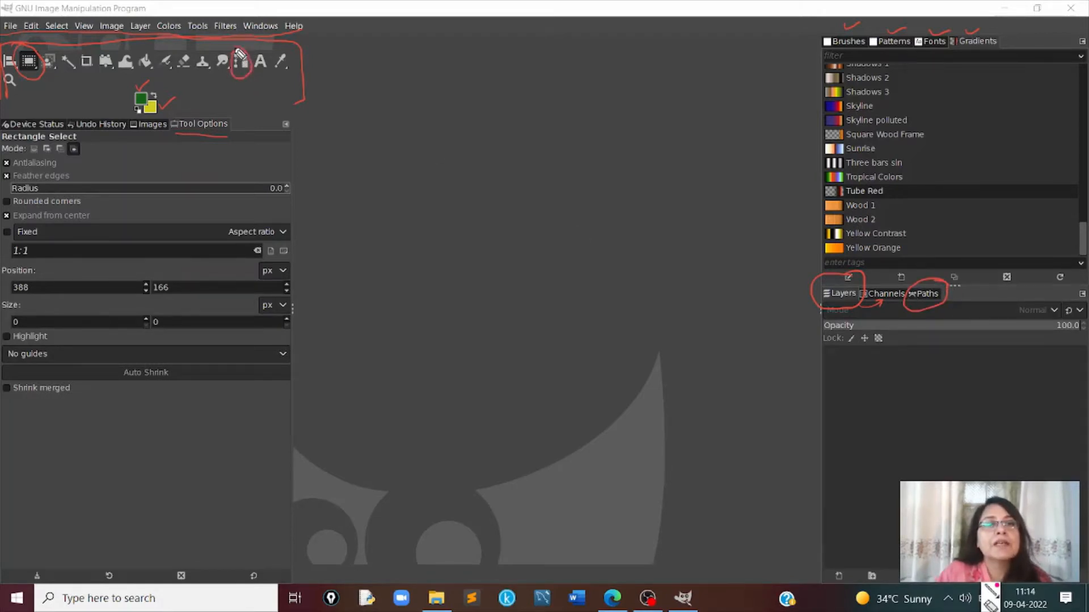
mouse_move(254, 85)
left_mouse_down()
mouse_move(359, 71)
mouse_move(364, 89)
mouse_move(368, 63)
mouse_move(432, 61)
left_mouse_up()
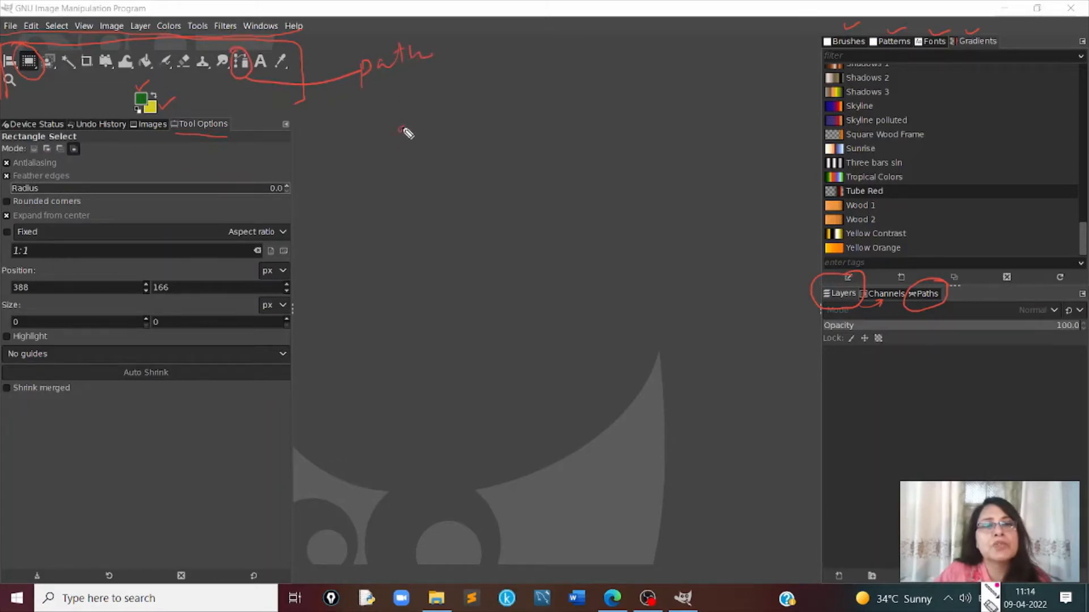
mouse_move(403, 130)
left_mouse_down()
mouse_move(462, 166)
mouse_move(394, 209)
left_mouse_up()
mouse_move(402, 130)
left_mouse_down()
mouse_move(378, 166)
mouse_move(392, 211)
mouse_move(395, 201)
left_mouse_up()
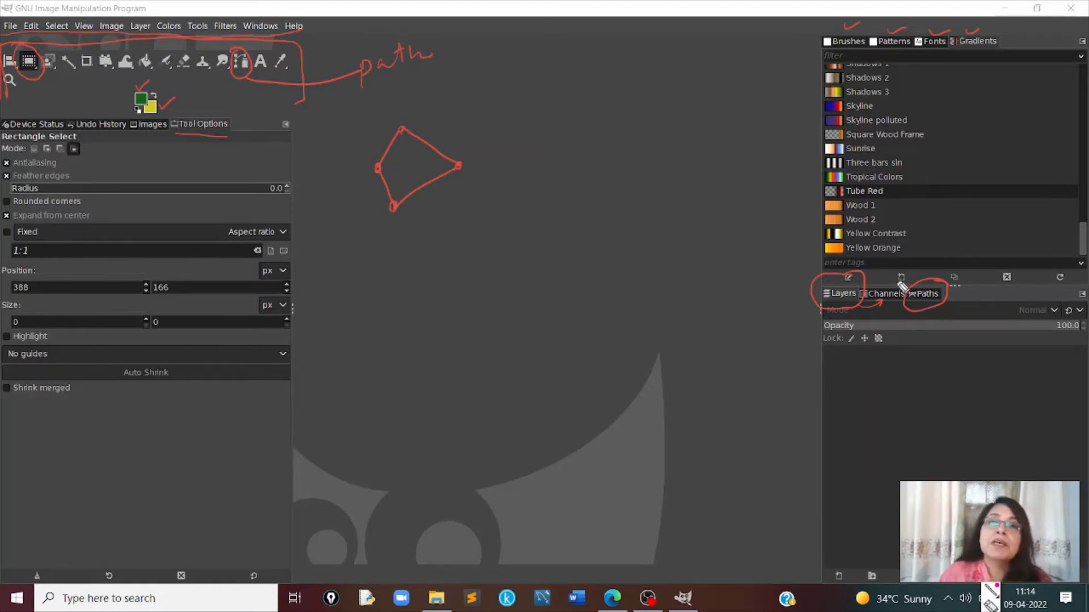
key("Escape")
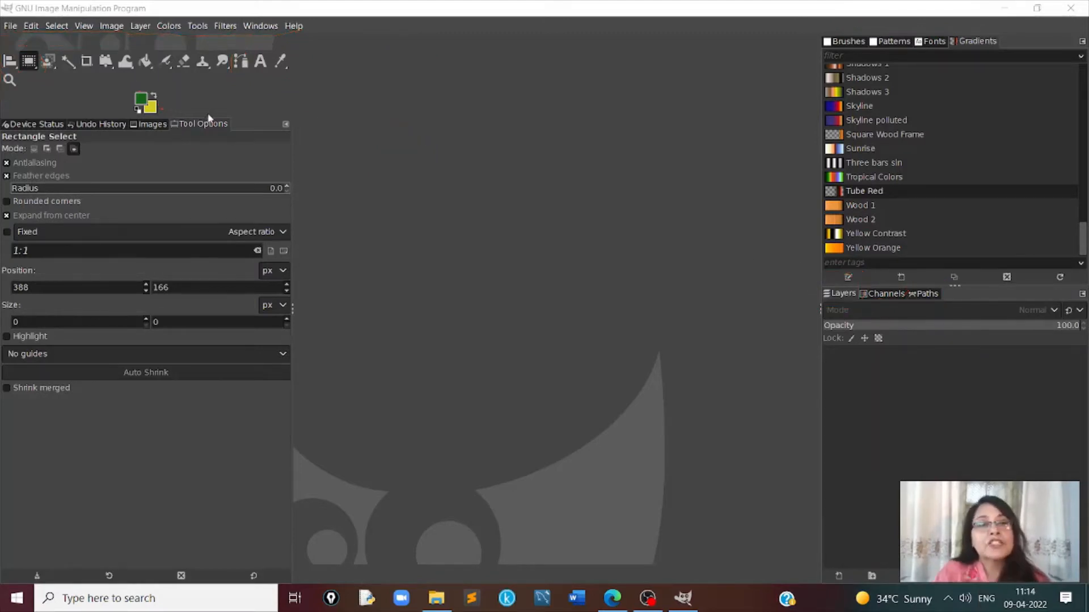
- Detach Tool Options from its dock as a floating window, move it around the workspace and close it
left_click_drag(189, 124, 482, 121)
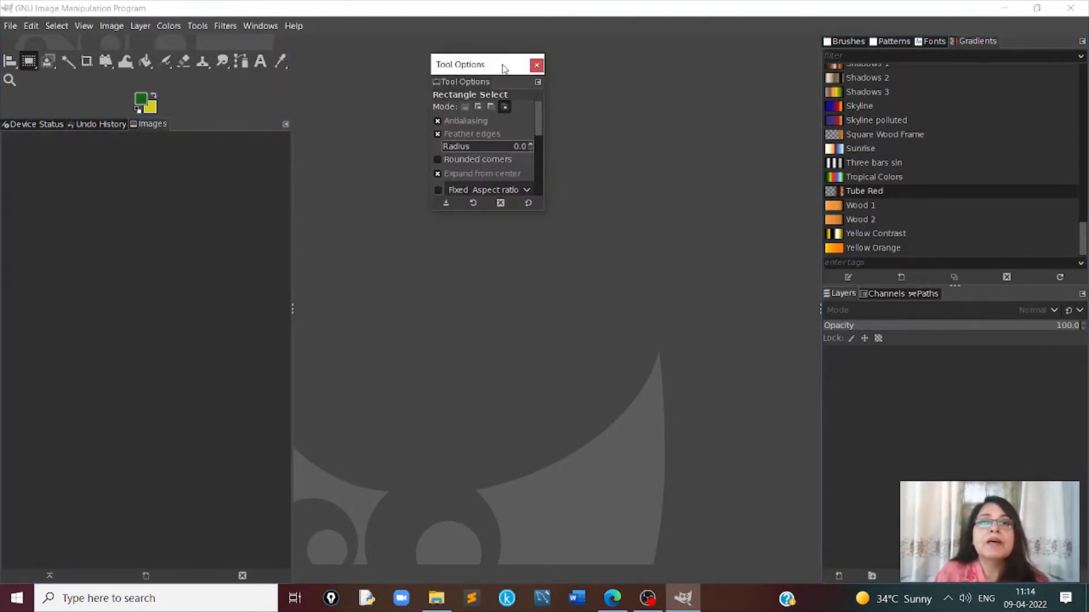
left_click_drag(503, 68, 906, 386)
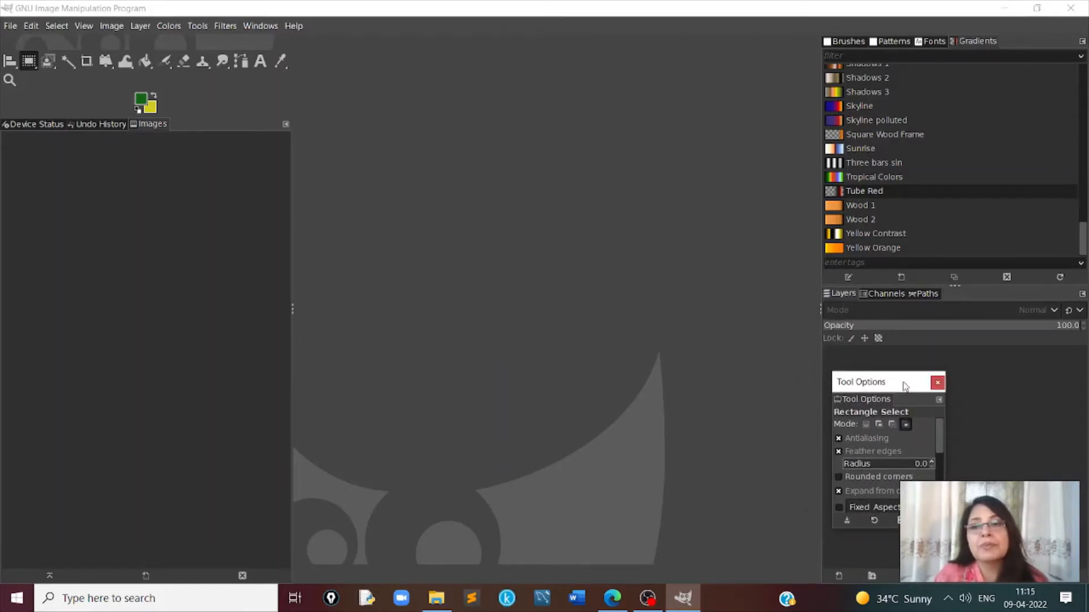
mouse_move(905, 386)
left_mouse_down()
mouse_move(747, 141)
mouse_move(772, 62)
left_mouse_up()
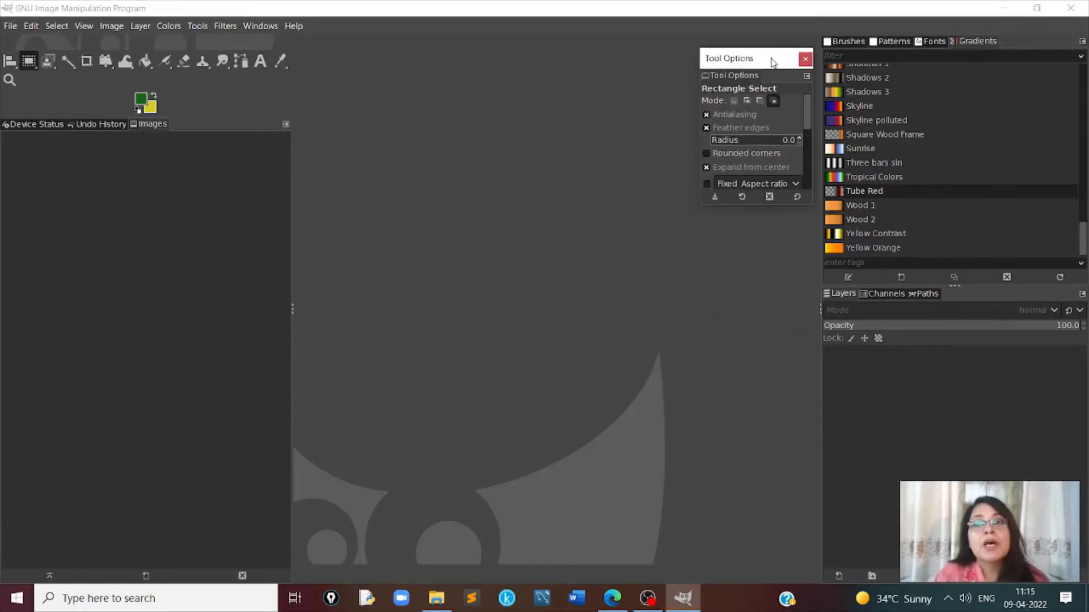
left_click(805, 60)
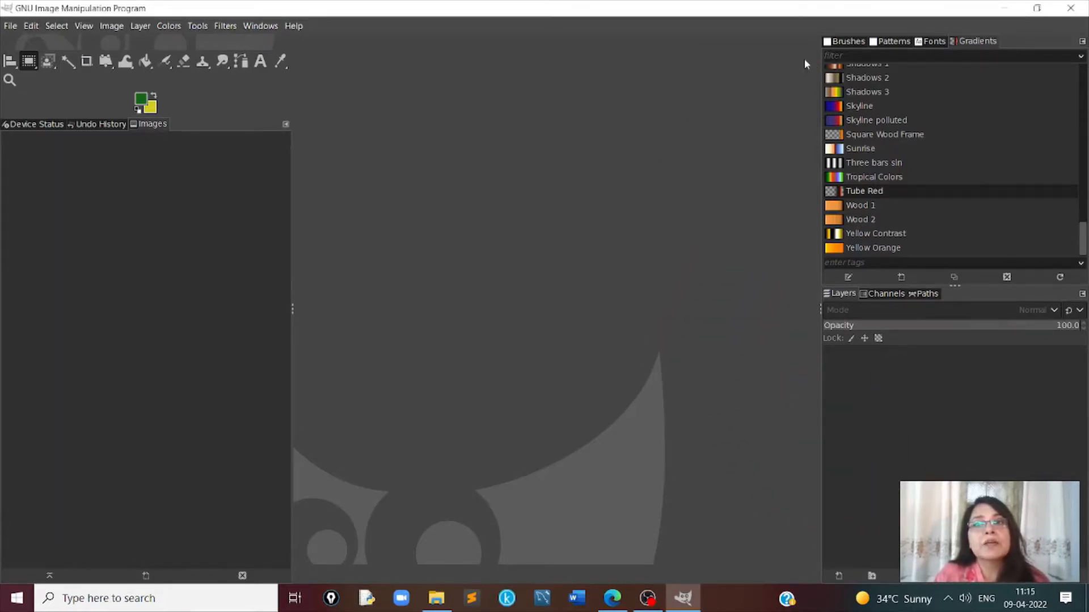
- Add Tool Options back to the dock that holds Device Status, Undo History and Images
left_click(286, 124)
mouse_move(204, 145)
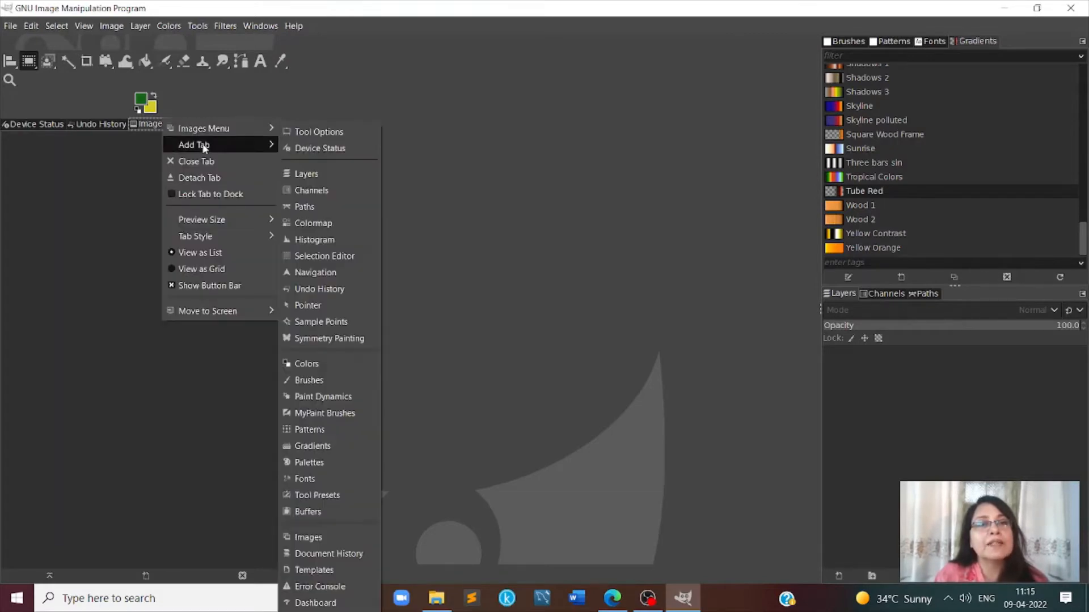
left_click(333, 131)
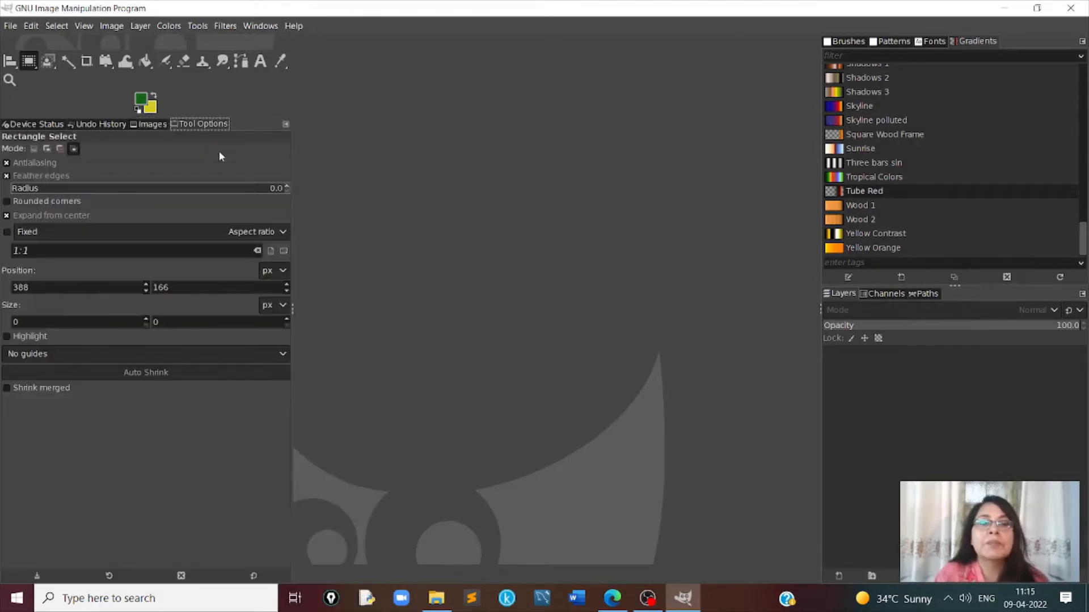
- Detach Brushes from the dock it shares with Patterns, Fonts and Gradients as a floating window, and close it
left_click(1082, 43)
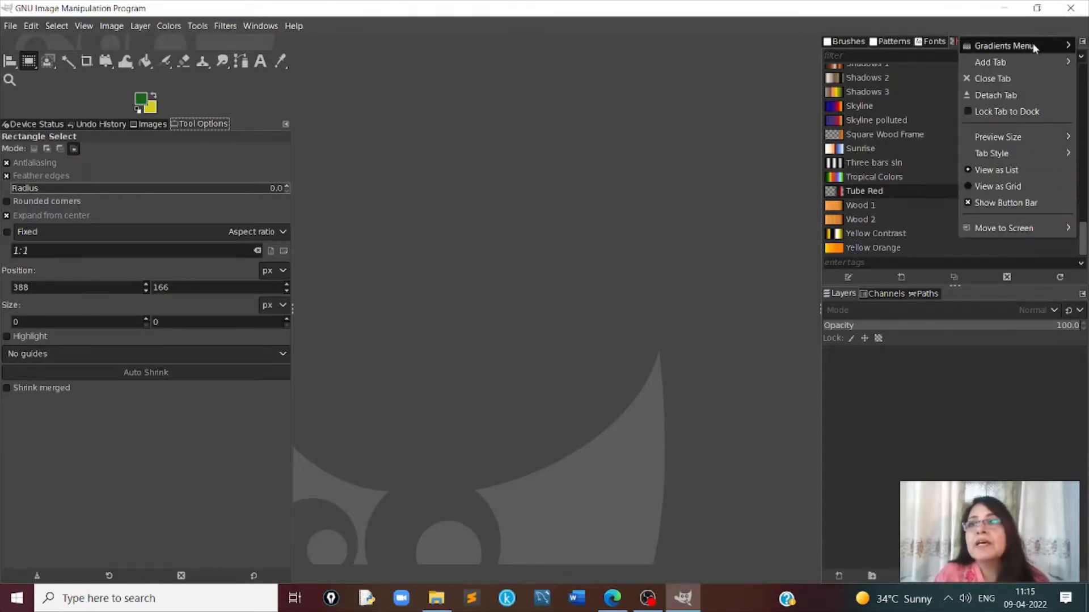
mouse_move(1004, 63)
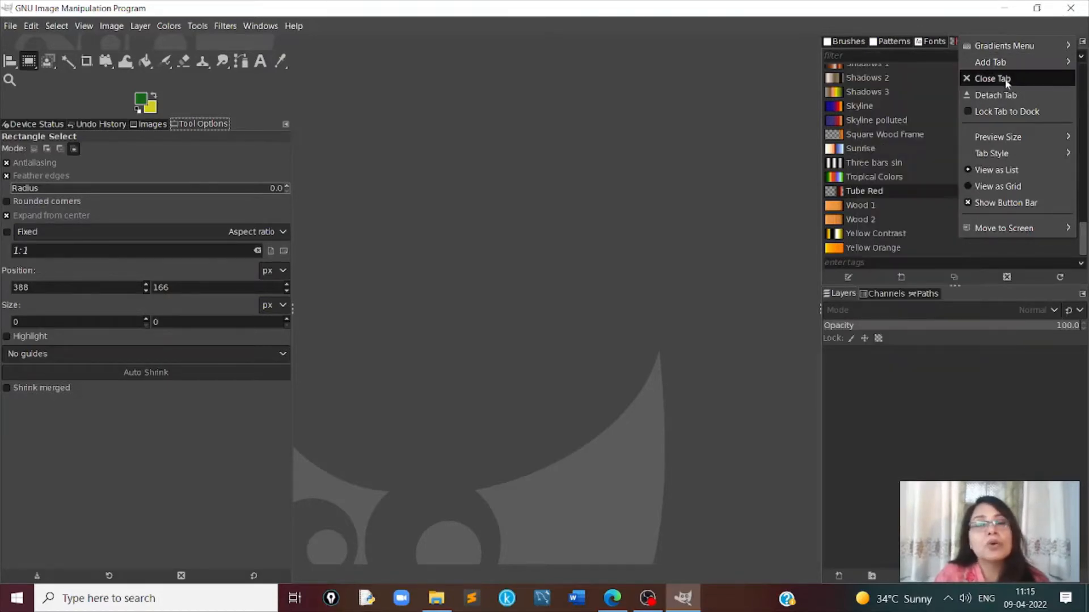
left_click(736, 95)
mouse_move(849, 39)
left_mouse_down()
mouse_move(817, 68)
mouse_move(515, 140)
left_mouse_up()
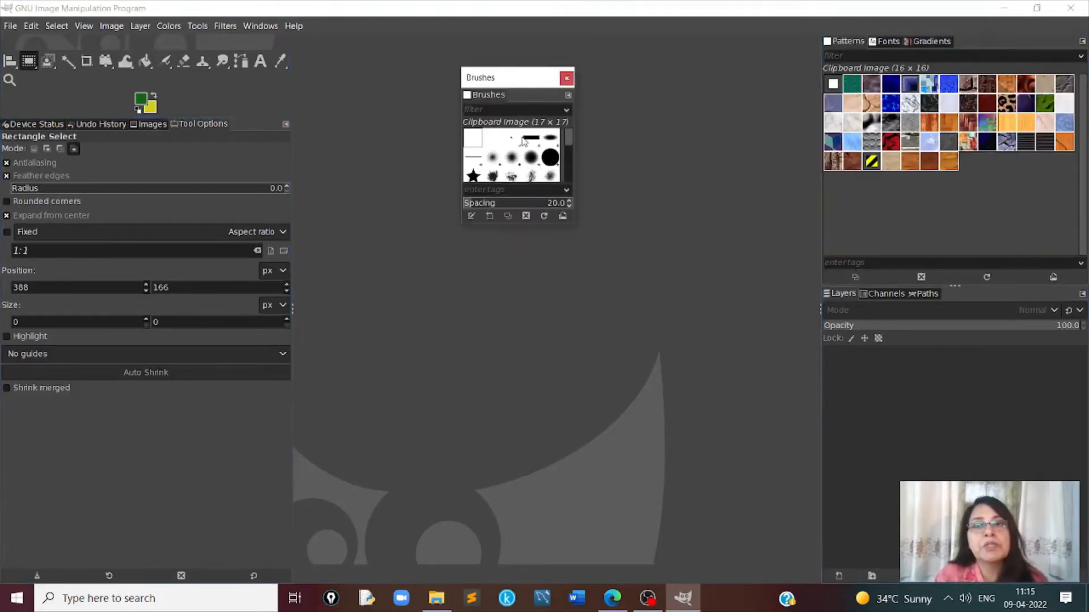
left_click(566, 79)
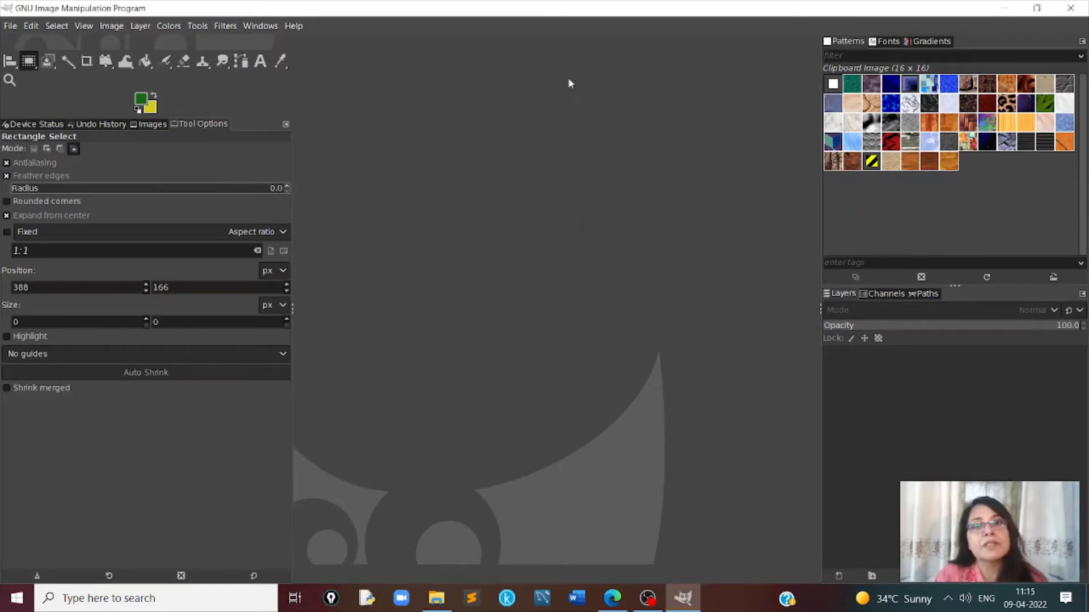
- Add the Brushes dialog back to the dock that holds Patterns, Fonts and Gradients
left_click(1082, 41)
mouse_move(1005, 62)
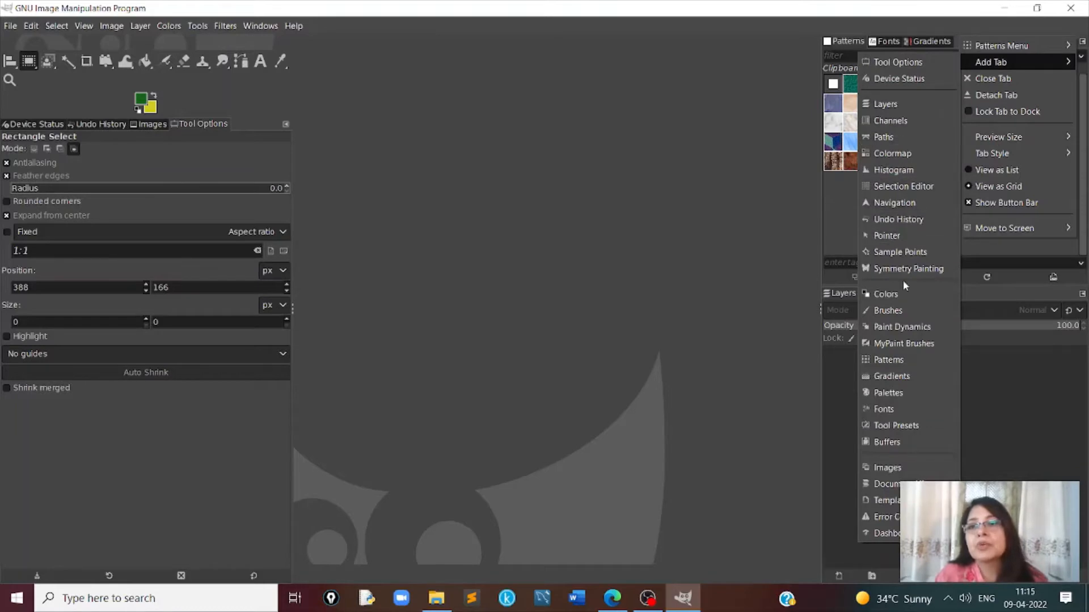
left_click(899, 310)
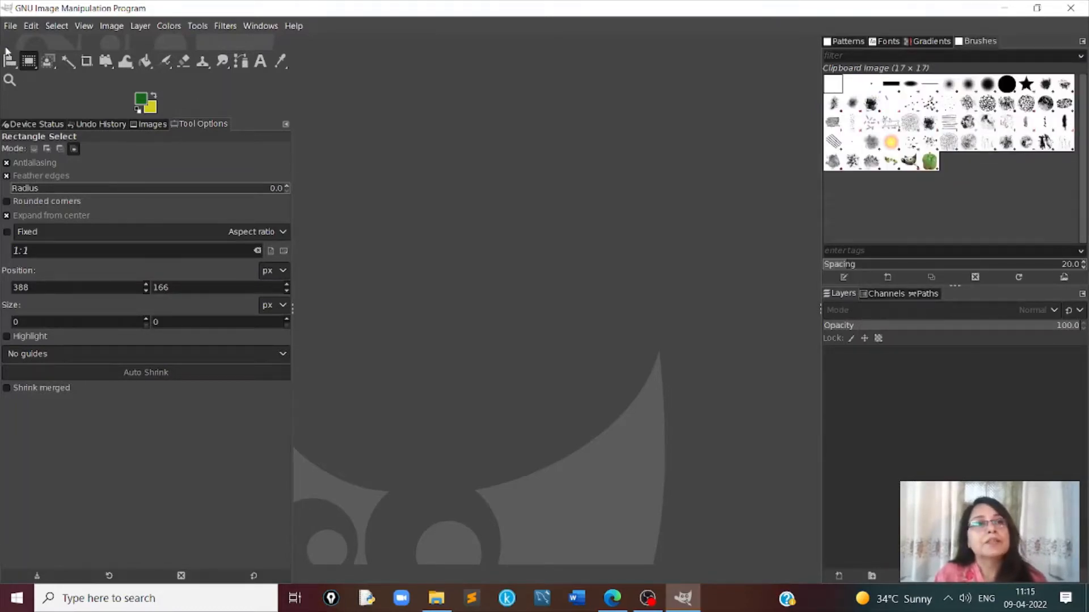
- Open the image bird3.JPG from the Pictures folder
left_click(10, 26)
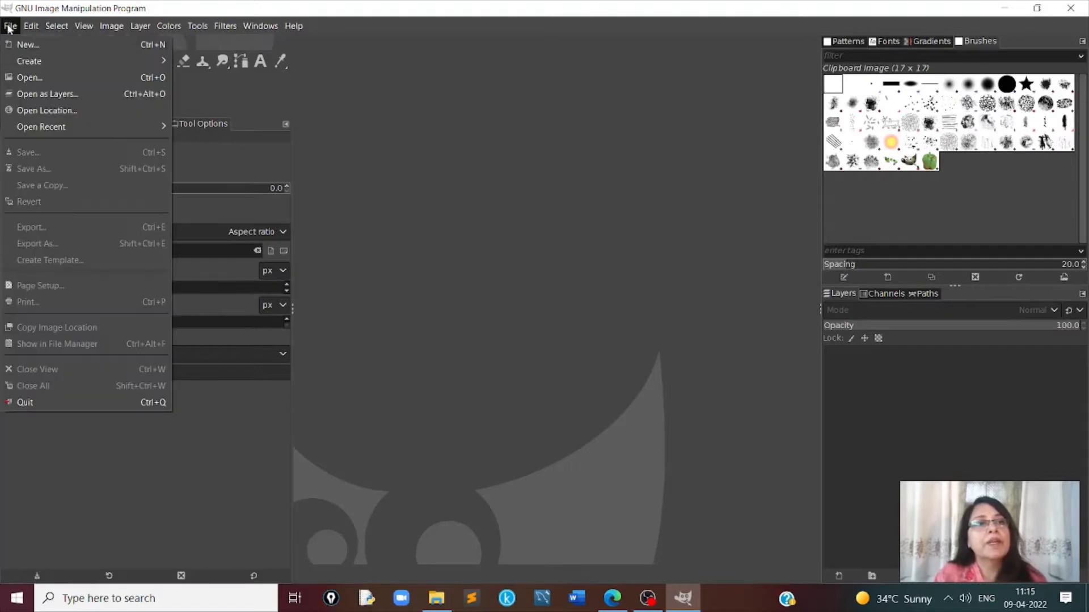
left_click(24, 76)
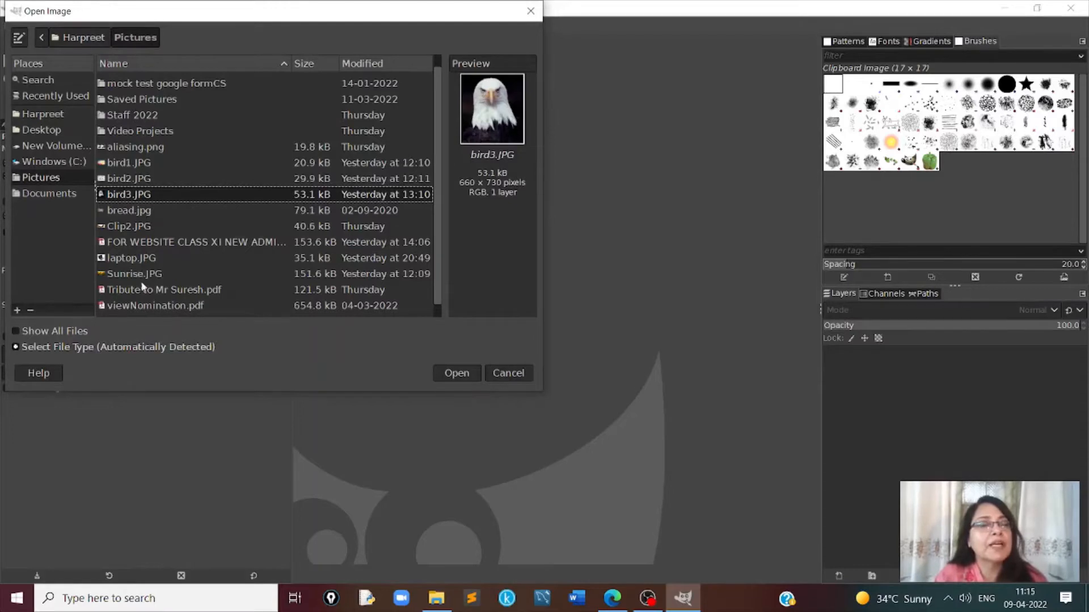
left_click(473, 372)
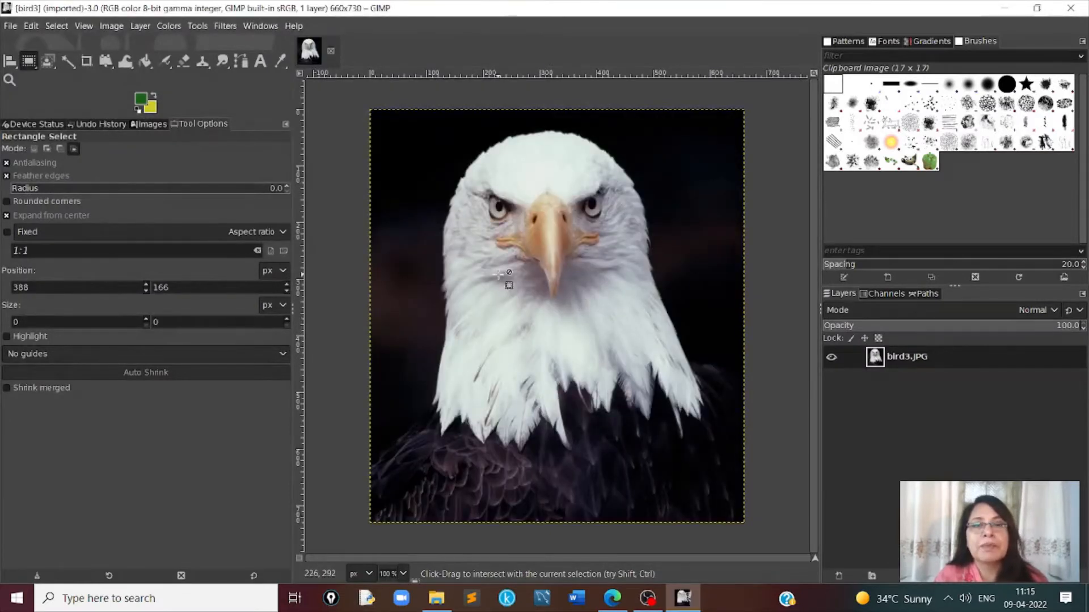
- Look through the new-image templates and create a blank 660 × 730 px image without choosing a template
left_click(10, 27)
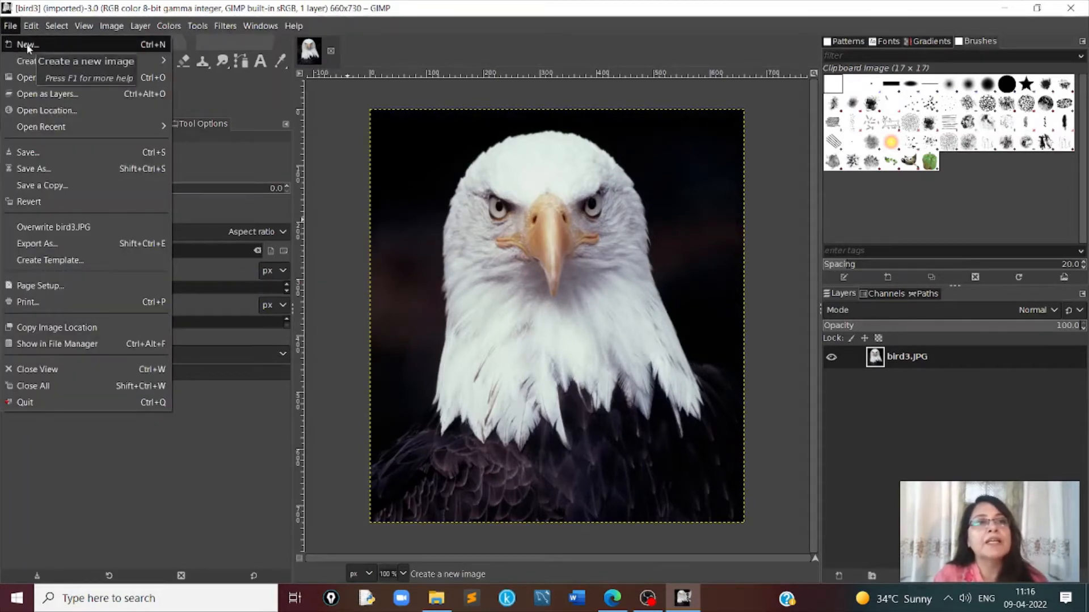
left_click(26, 44)
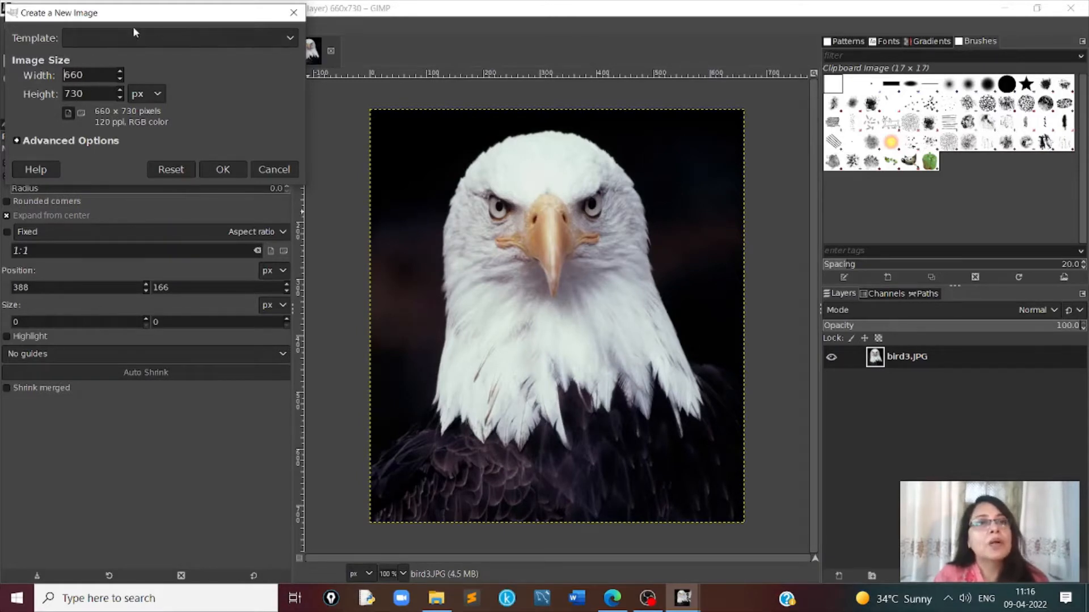
left_click(292, 38)
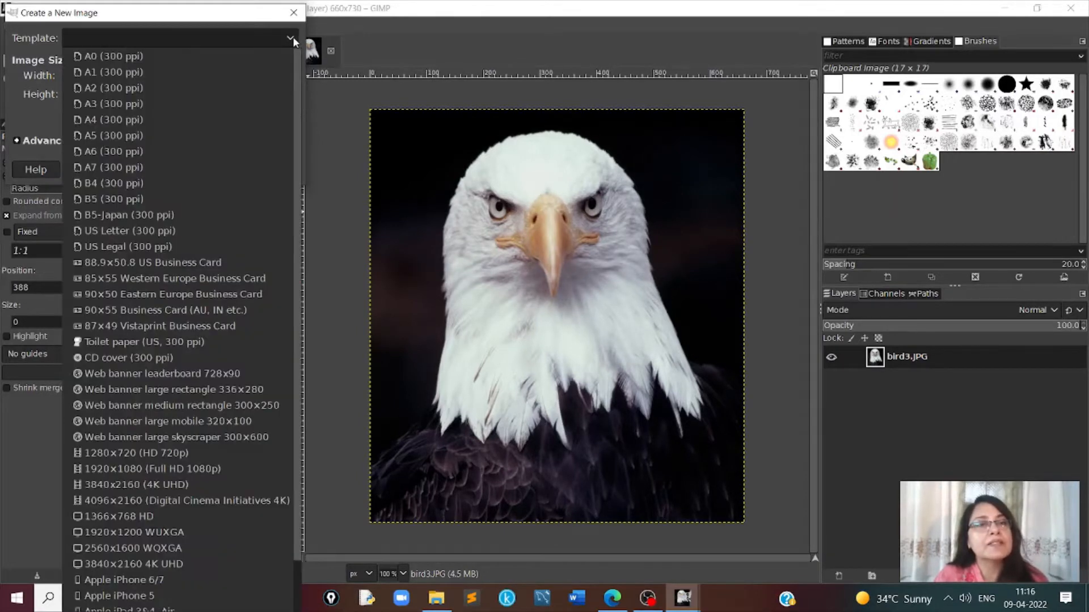
left_click(293, 36)
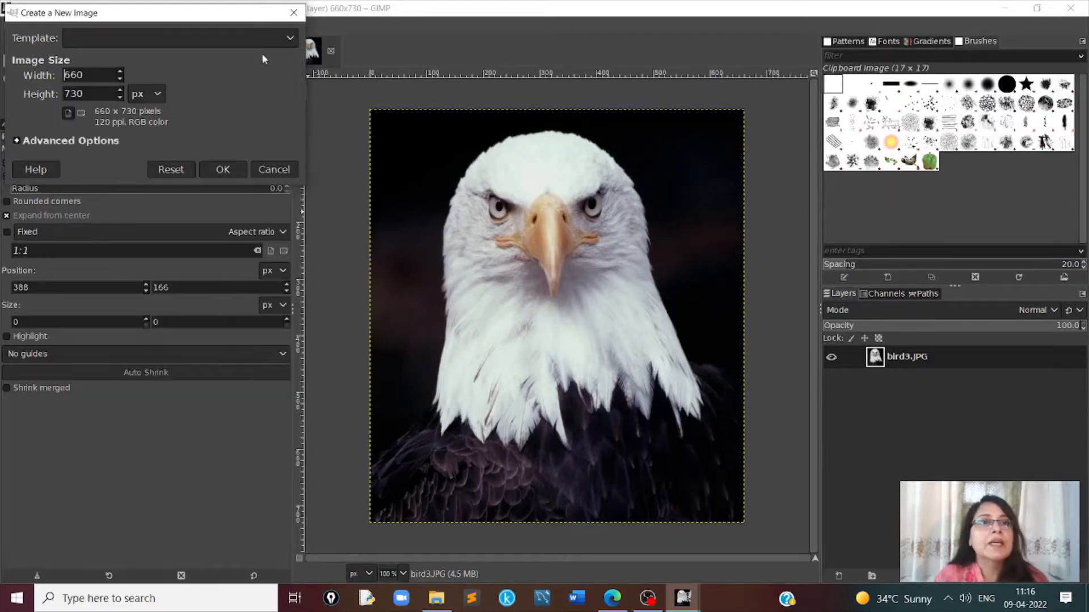
left_click(224, 171)
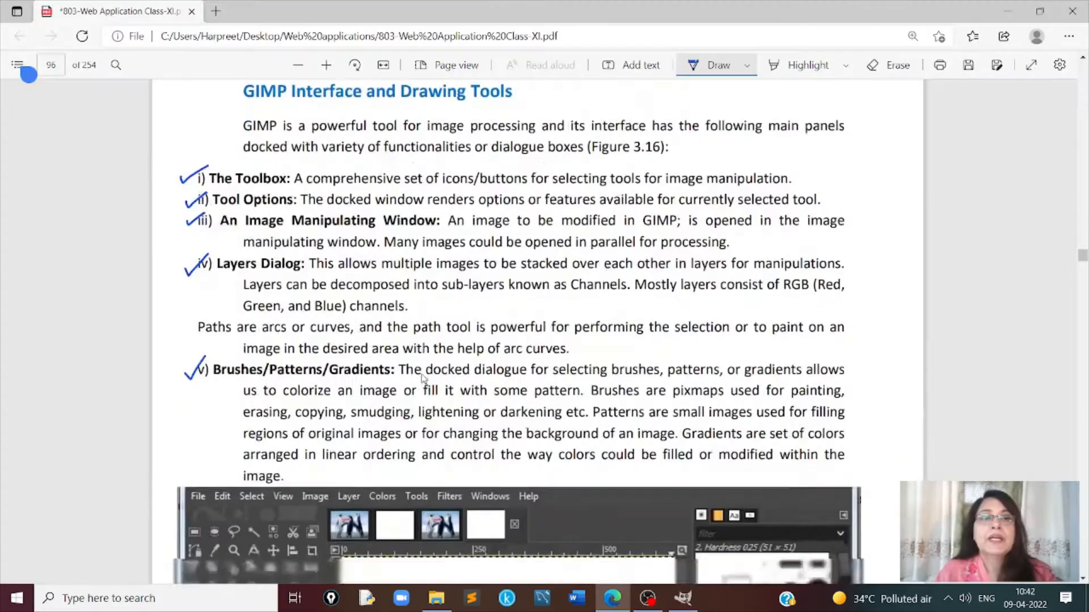
- In the textbook PDF's GIMP Tool Box session, tick Selection Tools, Paint Tools, Transform Tools and Color Tools in blue ink
scroll(423, 376, "down", 15)
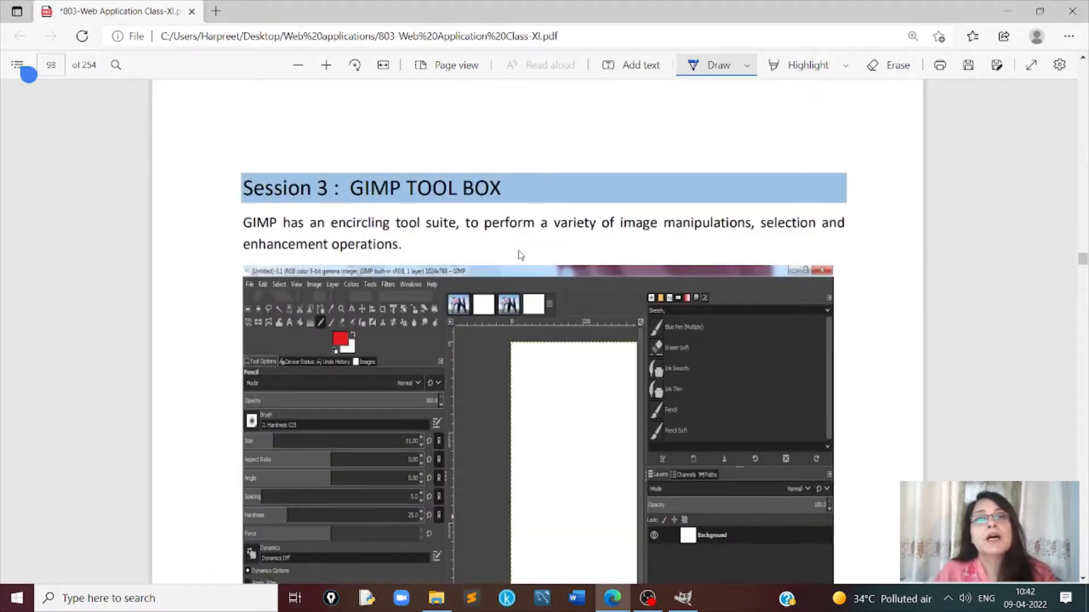
scroll(520, 256, "down", 10)
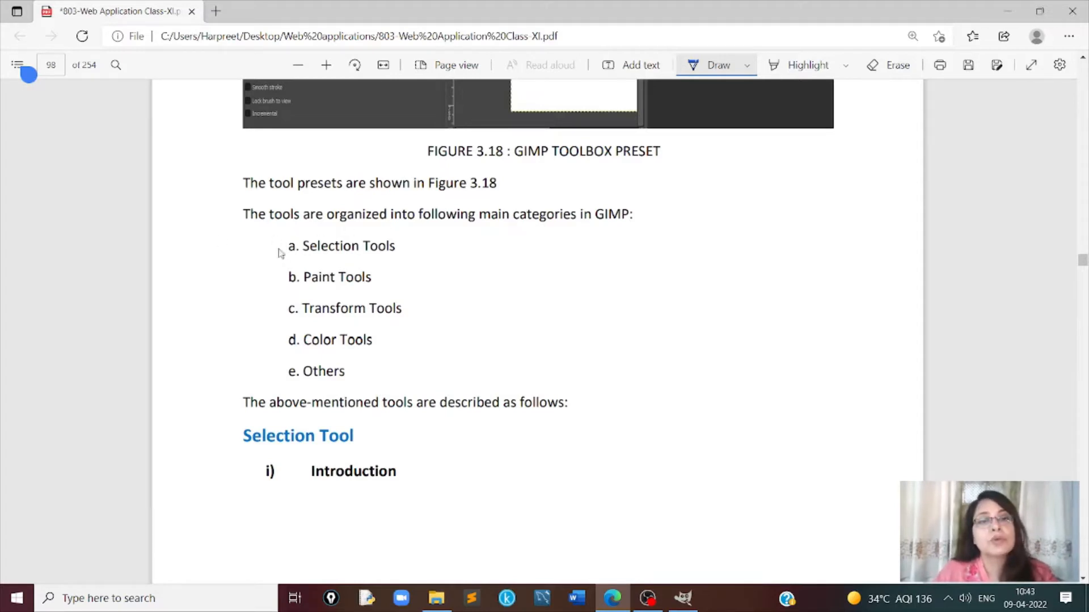
left_click_drag(274, 248, 300, 234)
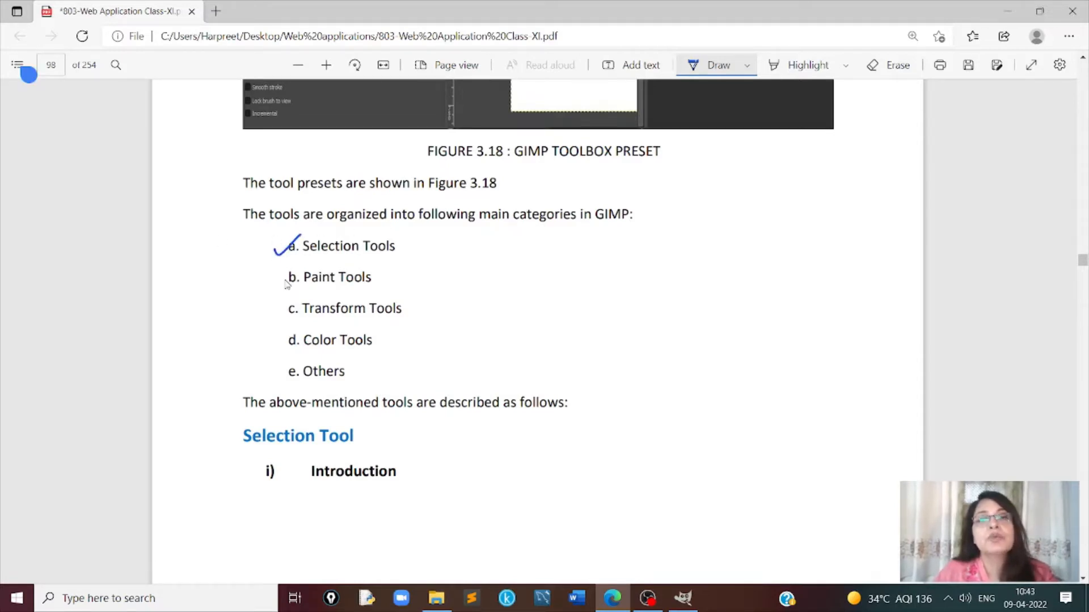
left_click_drag(283, 277, 301, 269)
left_click_drag(279, 314, 298, 300)
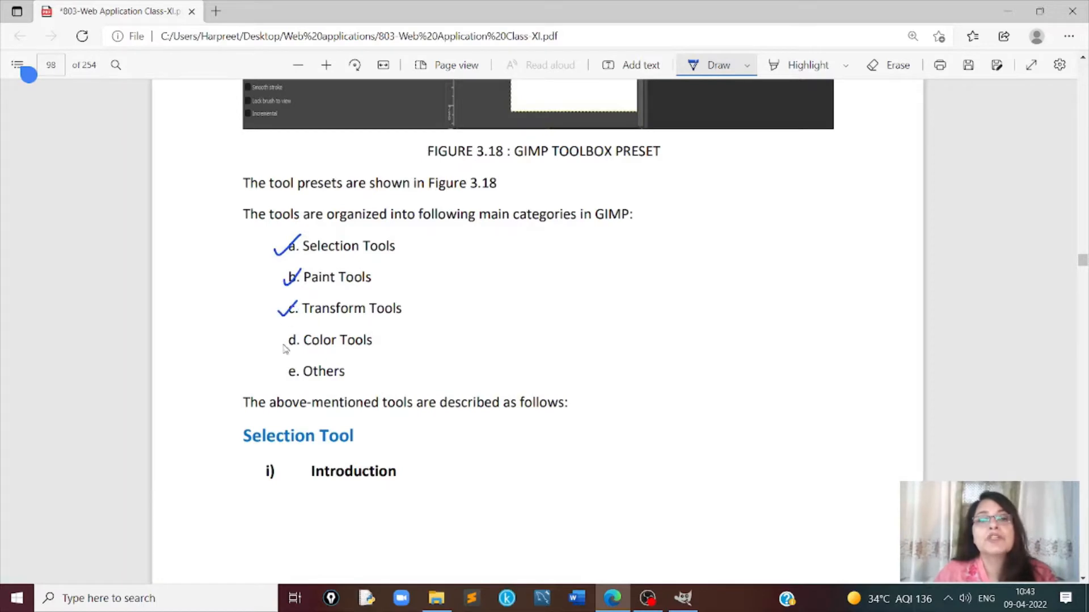
left_click_drag(279, 342, 299, 331)
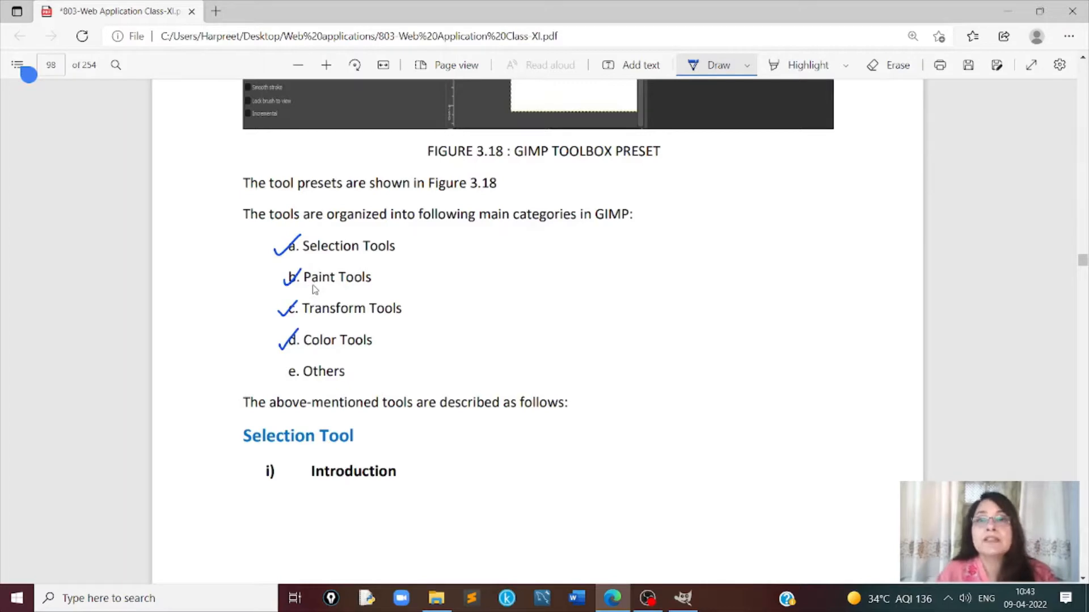
- Read the Selection Tool introduction, Figure 3.19 and the table of selection tools on page 99
scroll(315, 289, "down", 1)
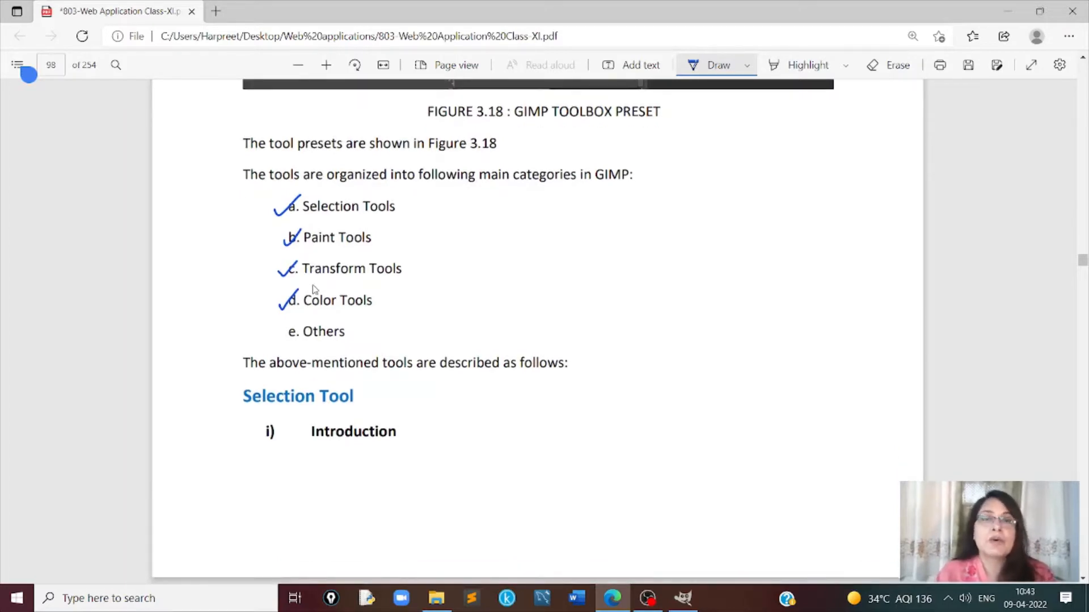
scroll(315, 290, "down", 3)
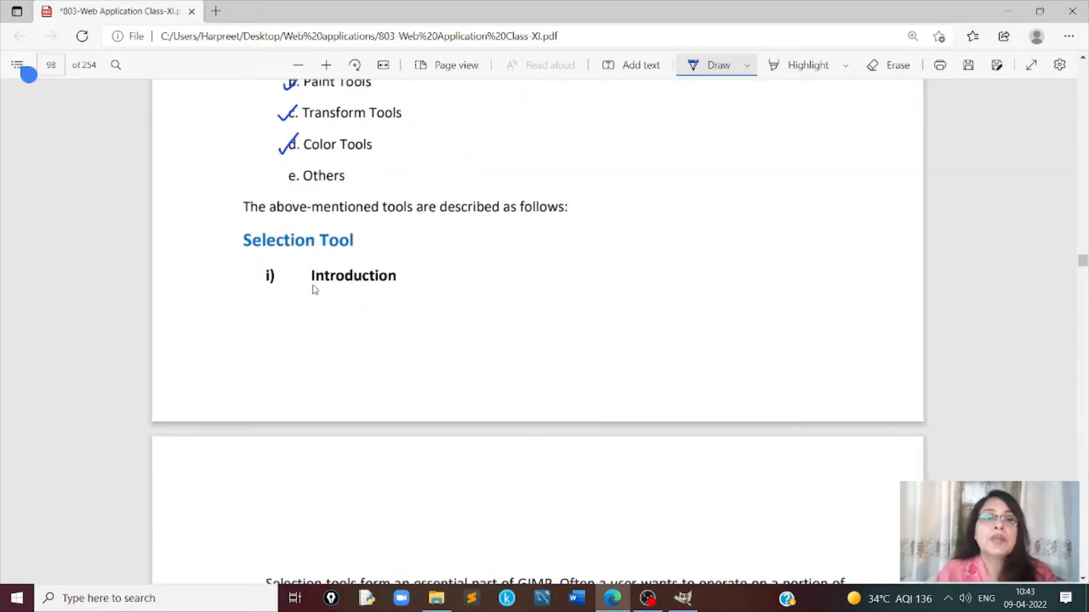
scroll(315, 290, "down", 2)
scroll(314, 290, "down", 1)
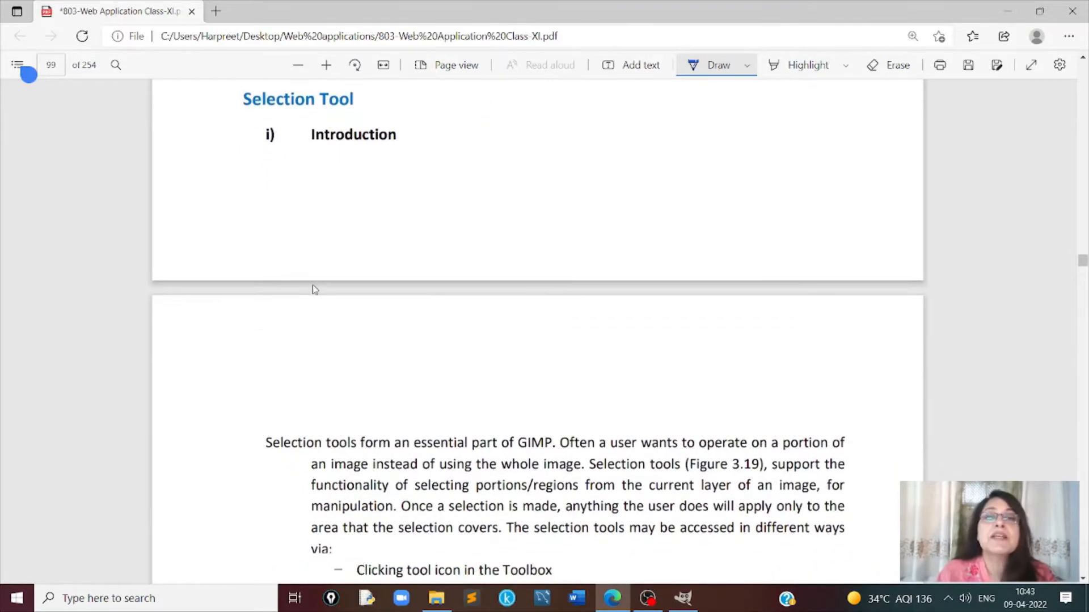
scroll(315, 290, "down", 5)
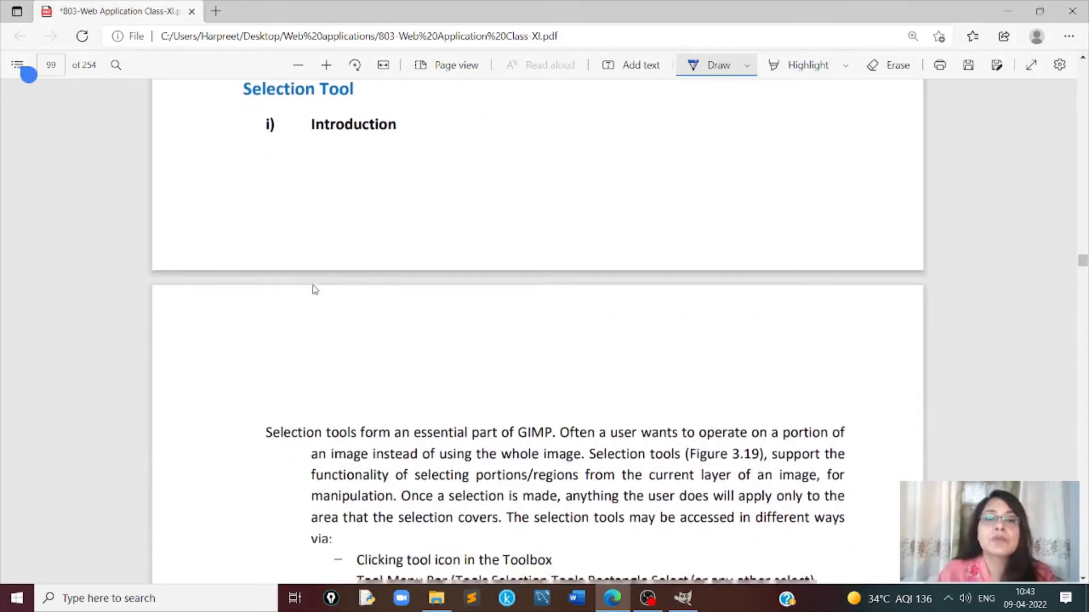
scroll(315, 290, "down", 7)
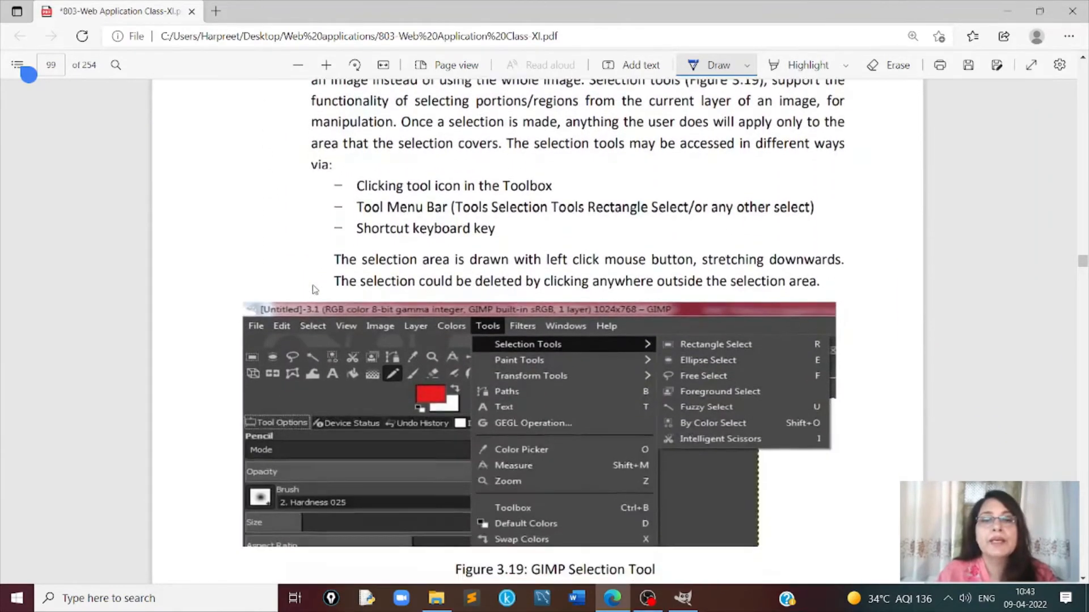
scroll(316, 289, "up", 3)
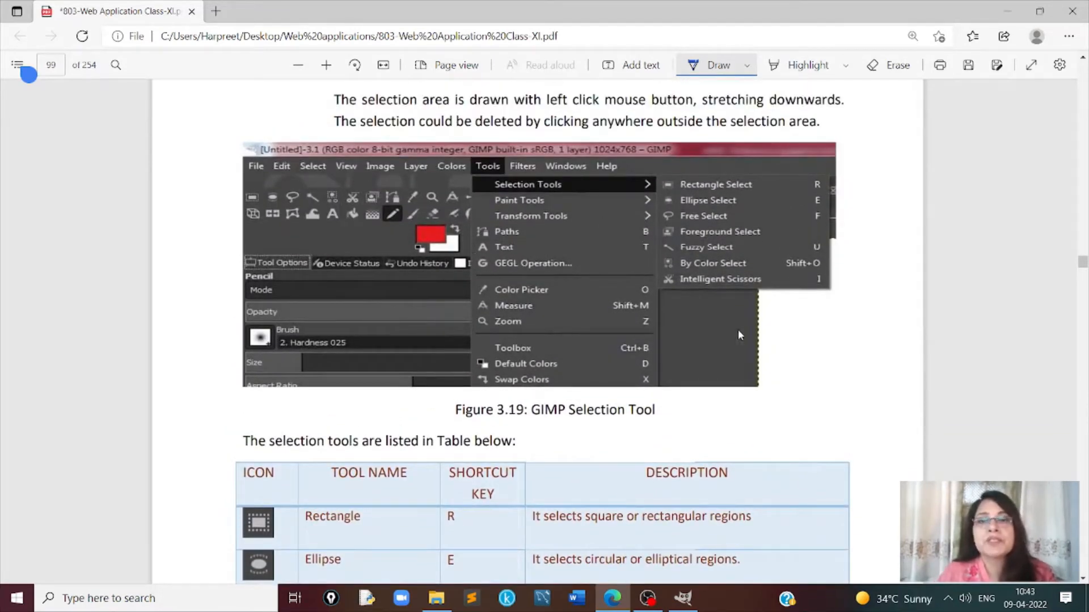
scroll(742, 312, "down", 1)
scroll(741, 311, "down", 3)
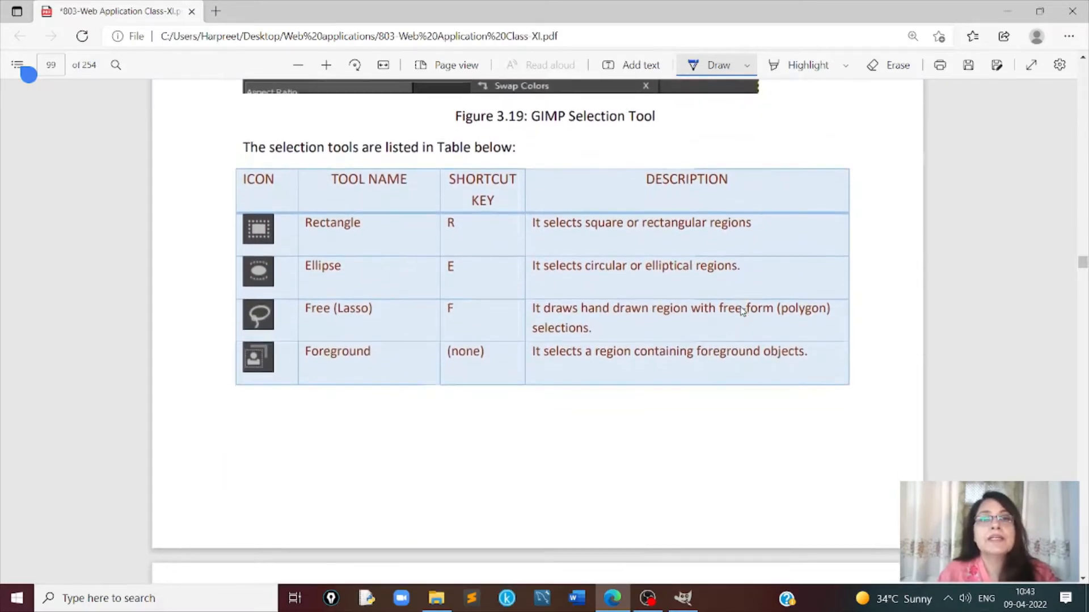
scroll(742, 310, "down", 1)
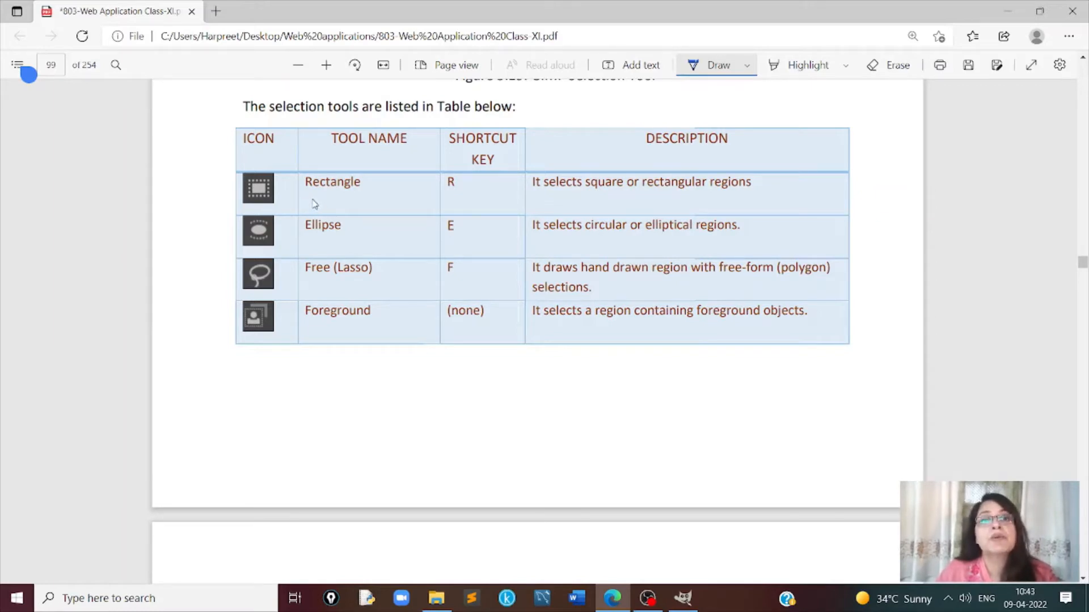
- Underline Rectangle, the shortcut keys R, E and F, and Foreground in the selection tools table in blue ink
left_click_drag(307, 199, 327, 197)
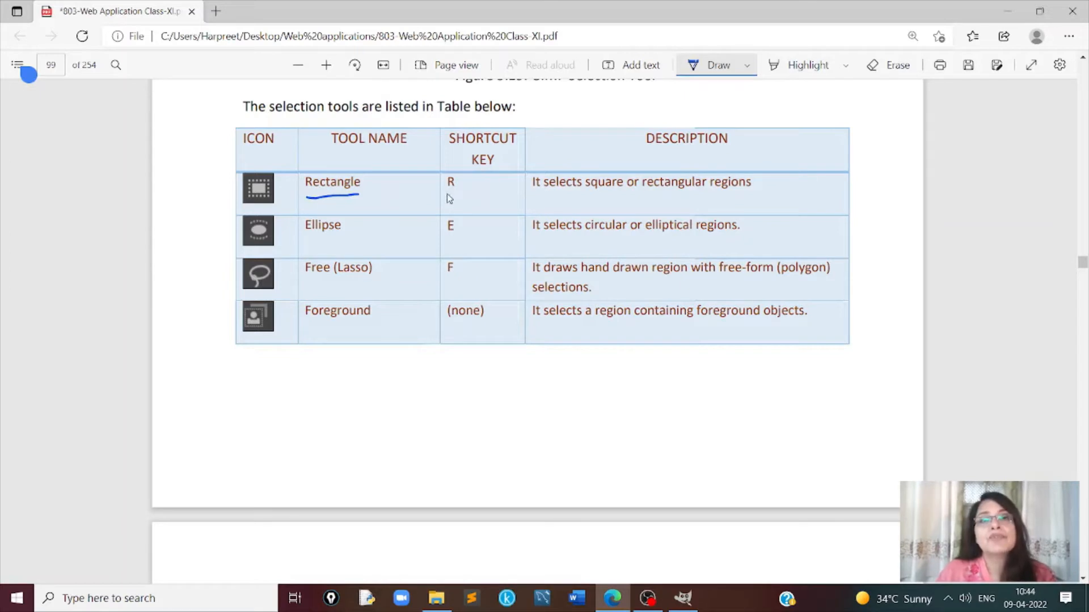
left_click_drag(446, 195, 460, 194)
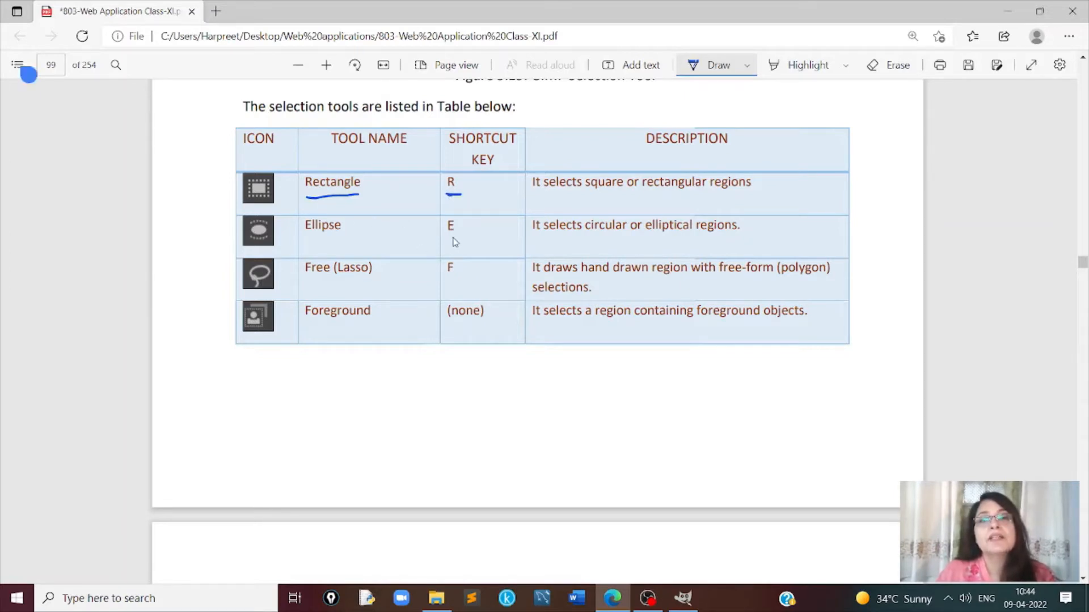
left_click_drag(445, 244, 457, 242)
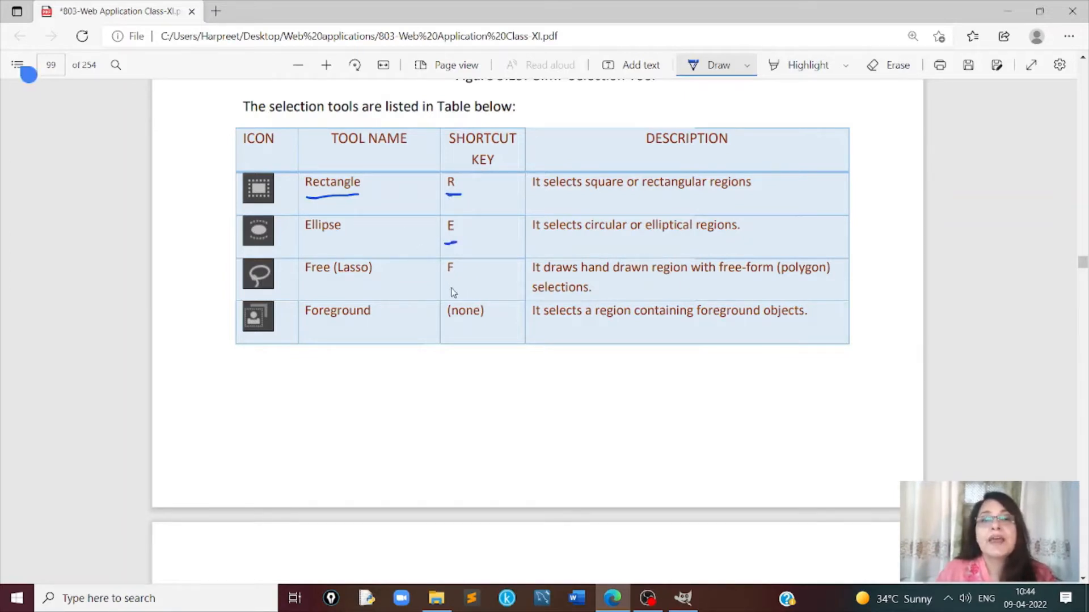
left_click_drag(447, 288, 460, 288)
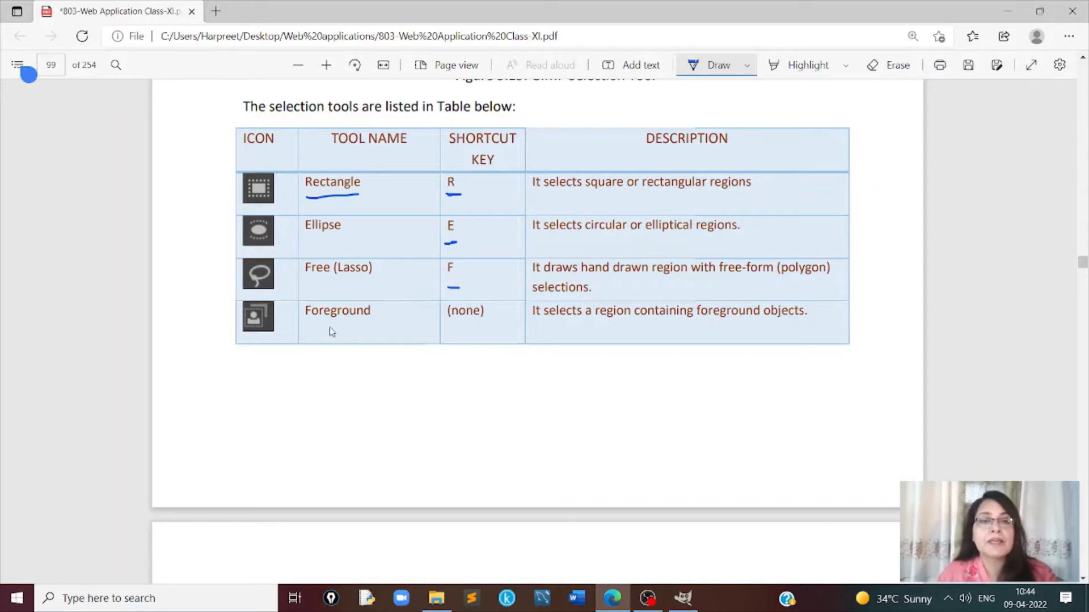
left_click_drag(325, 324, 350, 323)
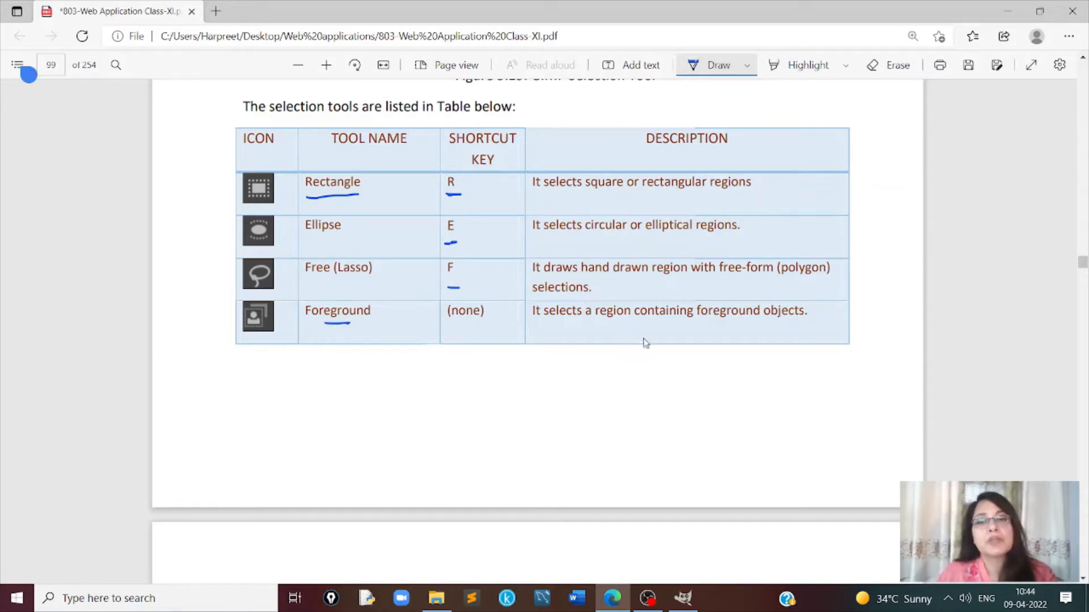
- On page 100, underline the Fuzzy (Magic Wand) shortcut key U and the tool name By Color in blue ink
scroll(633, 324, "down", 6)
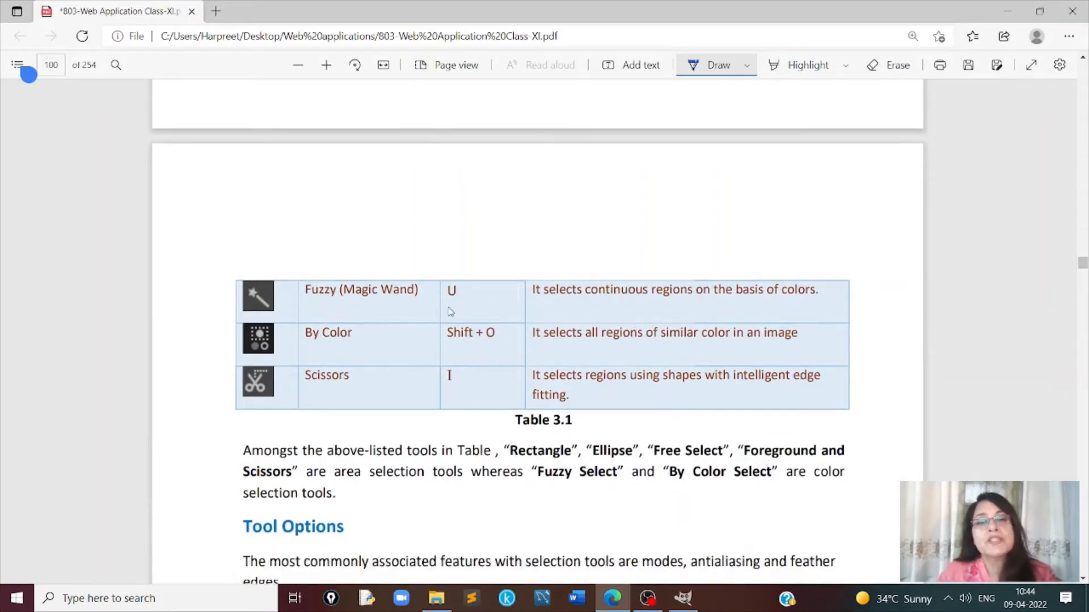
left_click_drag(446, 303, 455, 303)
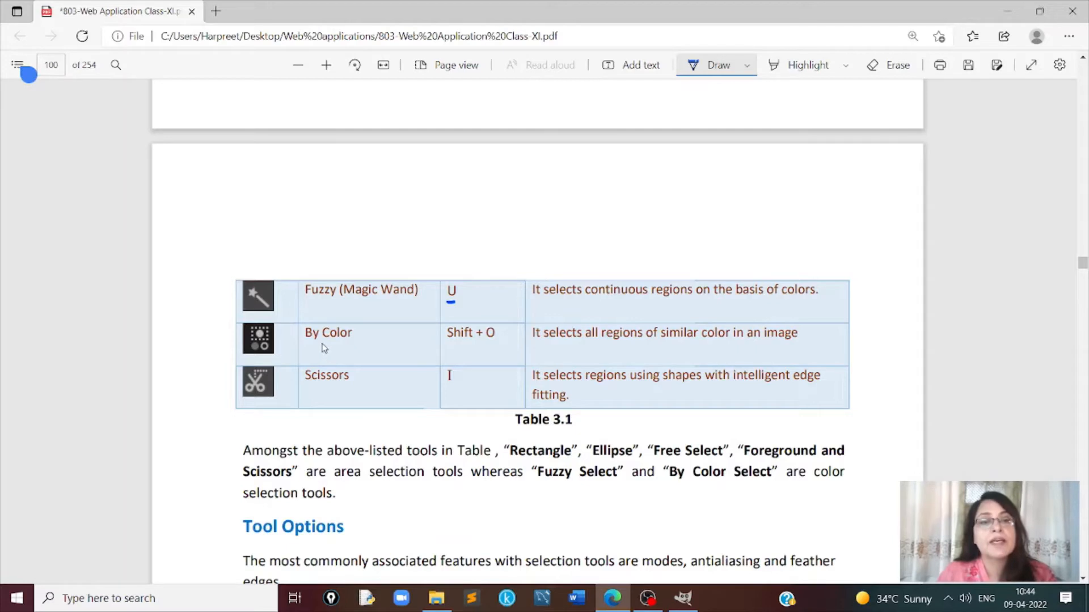
left_click_drag(319, 345, 340, 343)
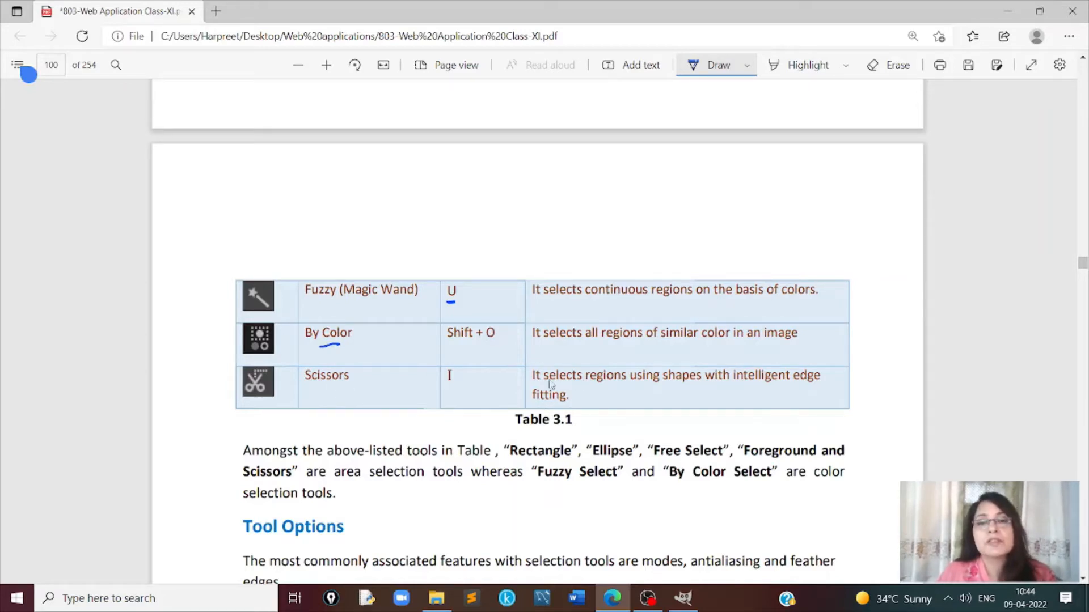
- On page 100, underline the Scissors shortcut I, tick Rectangle, Ellipse, Free Select, Foreground and Scissors, and box "area selection tools" in blue ink
left_click_drag(446, 390, 455, 386)
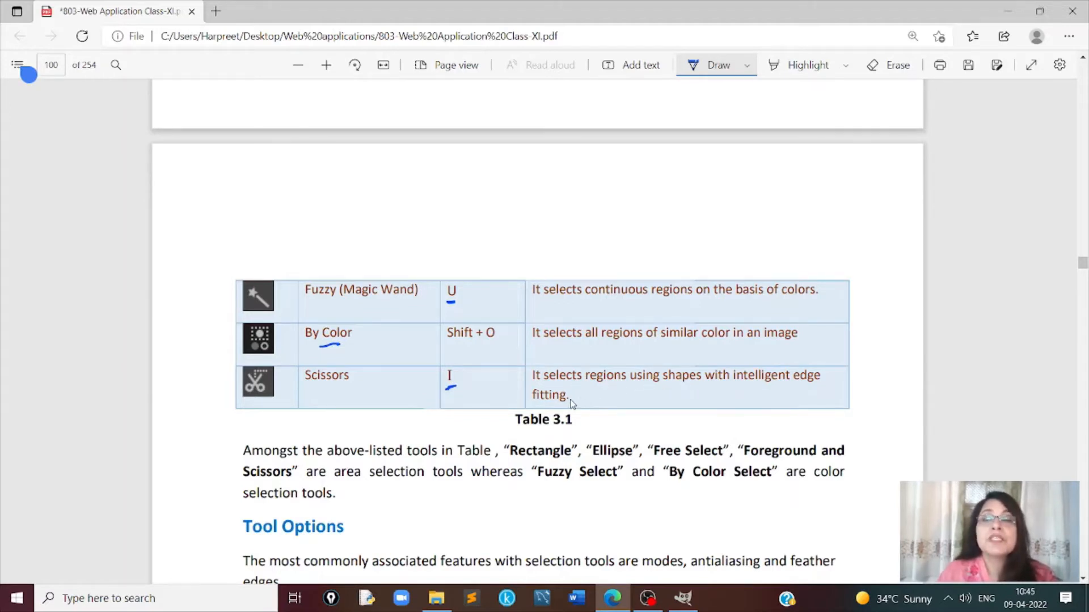
scroll(592, 385, "down", 3)
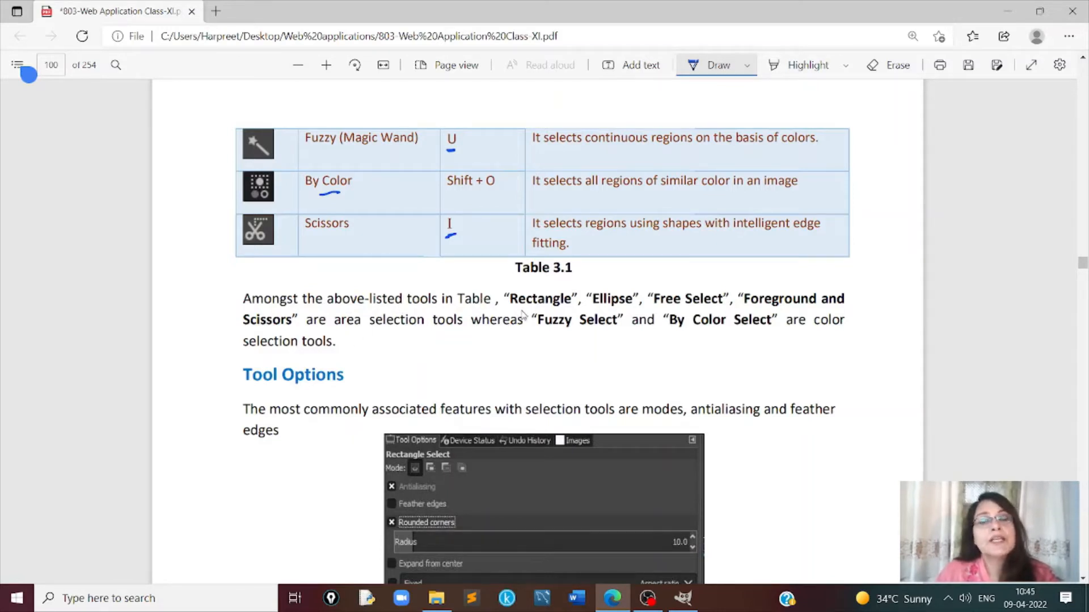
mouse_move(534, 287)
left_mouse_down()
mouse_move(555, 277)
mouse_move(810, 278)
left_mouse_up()
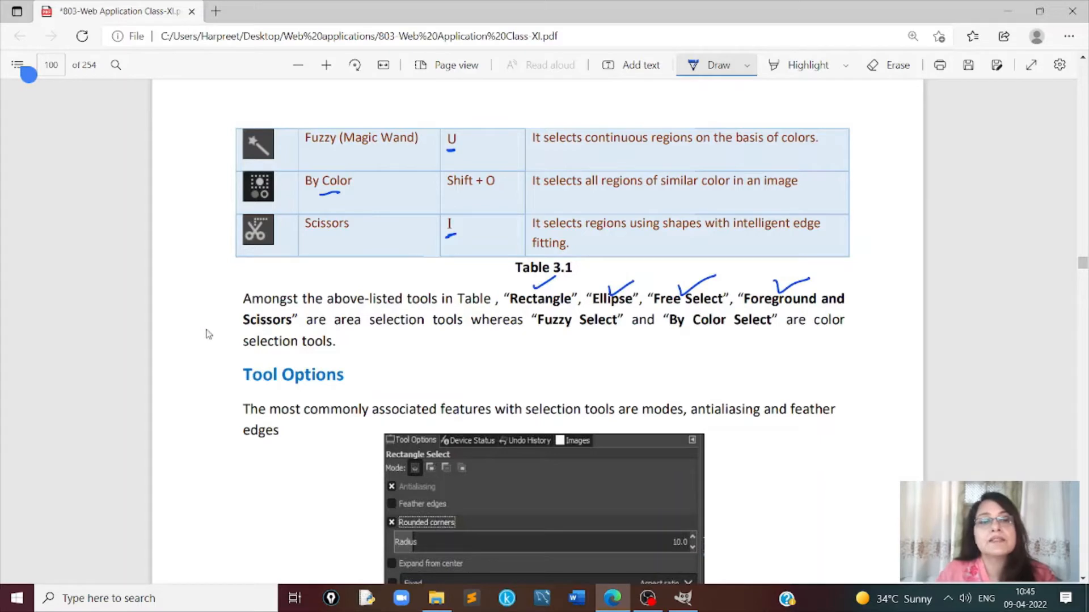
mouse_move(207, 321)
left_mouse_down()
mouse_move(215, 327)
mouse_move(235, 310)
left_mouse_up()
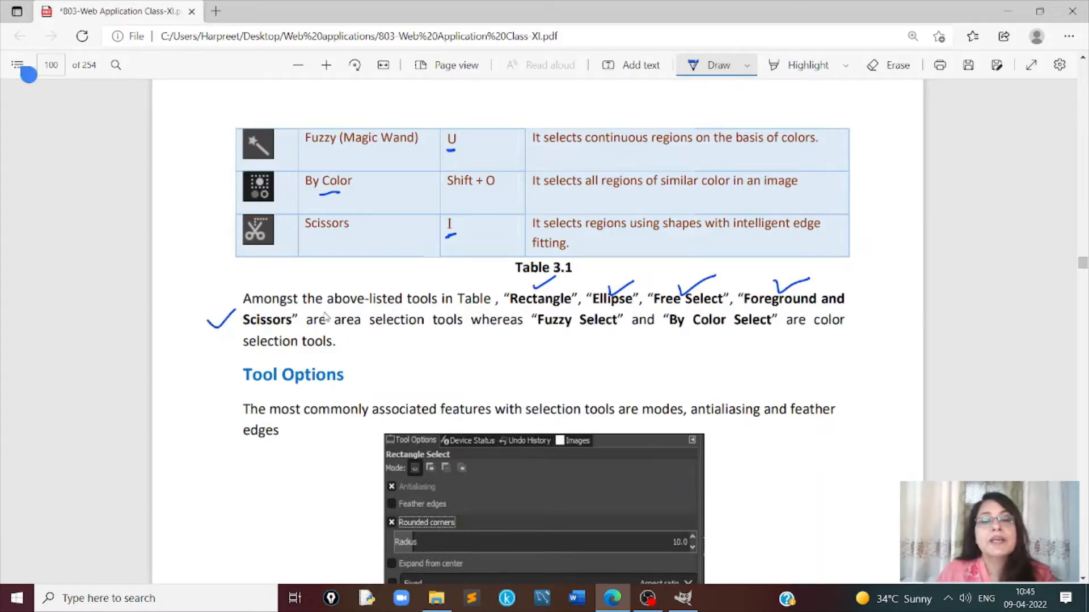
mouse_move(331, 310)
left_mouse_down()
mouse_move(330, 327)
mouse_move(368, 305)
mouse_move(472, 307)
mouse_move(470, 330)
mouse_move(326, 335)
mouse_move(324, 309)
left_mouse_up()
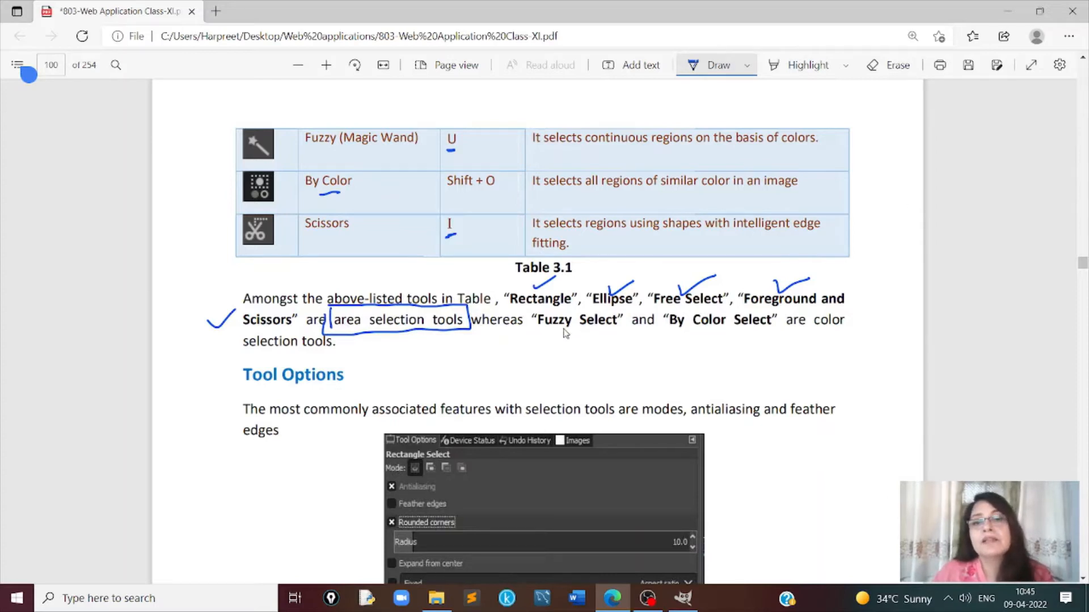
- Tick Fuzzy Select and By Color Select in the paragraph below Table 3.1 and box "color selection tools" in blue ink
left_click_drag(566, 327, 584, 323)
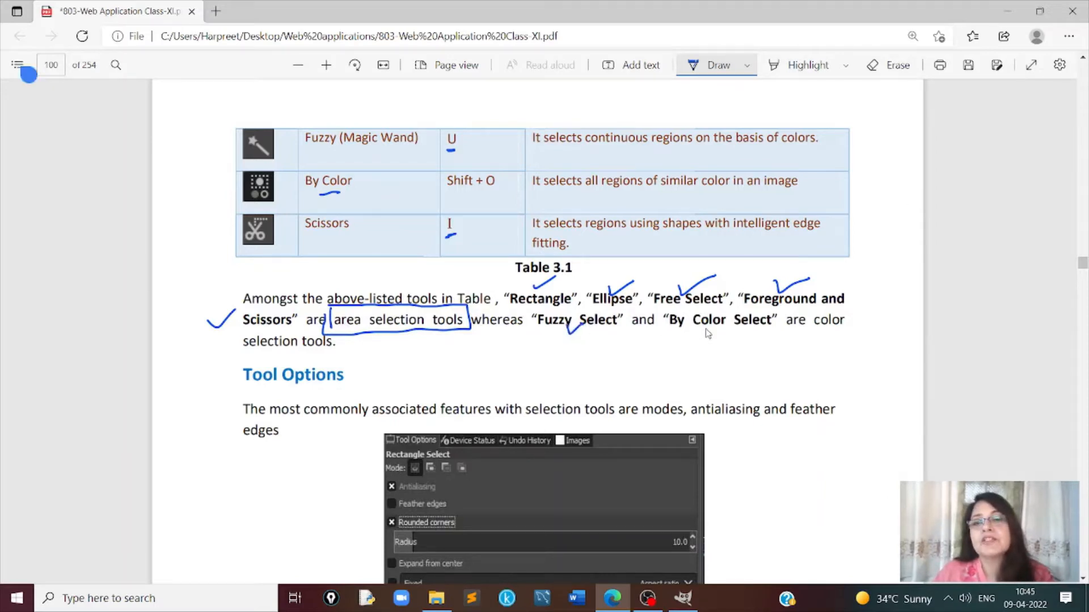
left_click_drag(706, 333, 727, 321)
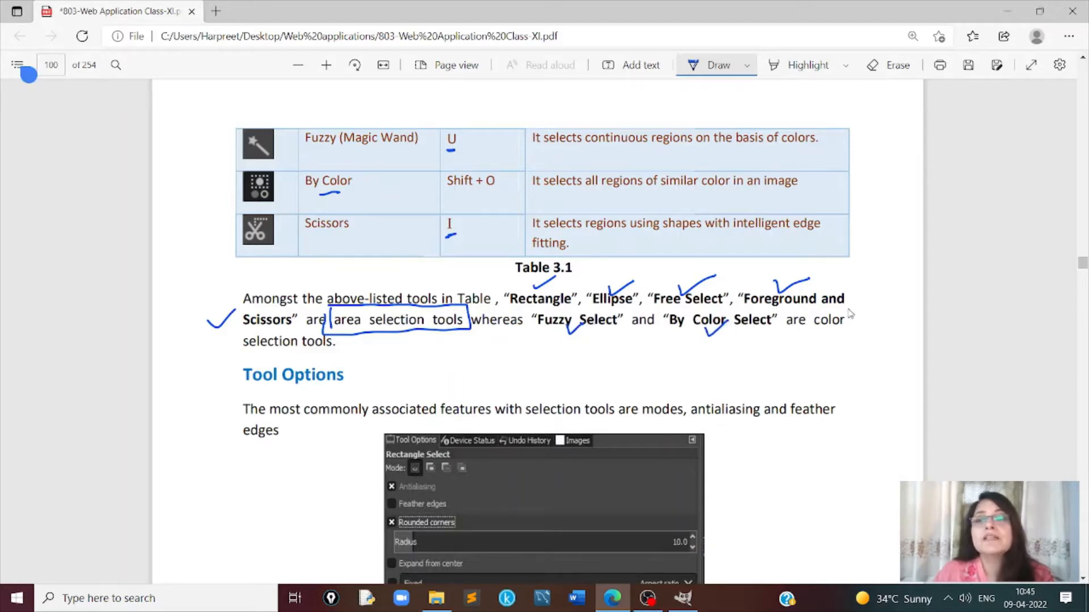
mouse_move(808, 335)
left_mouse_down()
mouse_move(809, 310)
mouse_move(849, 309)
mouse_move(839, 333)
left_mouse_up()
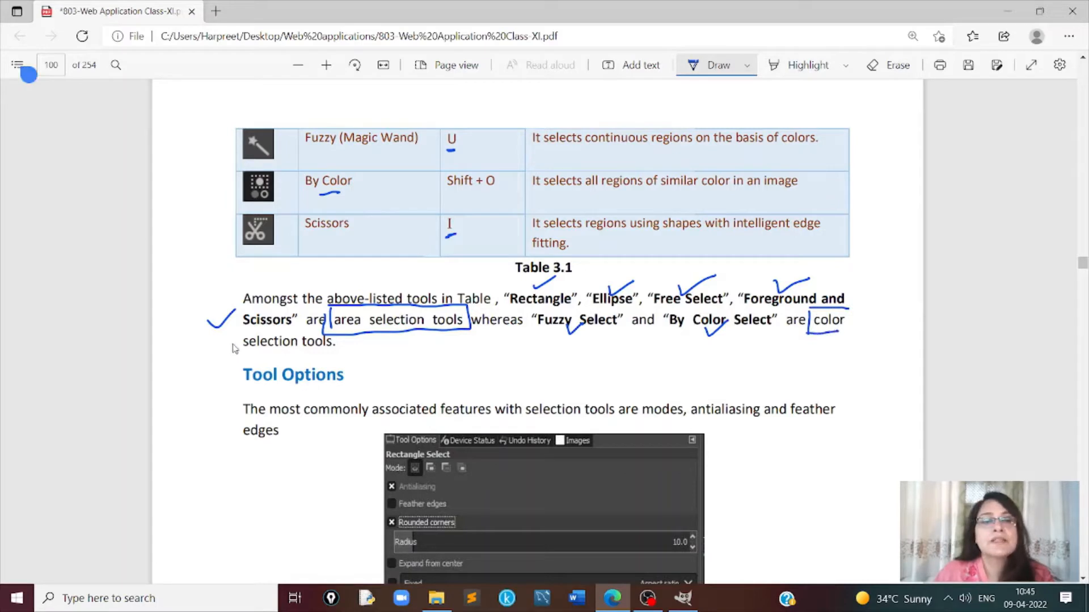
mouse_move(228, 343)
left_mouse_down()
mouse_move(298, 322)
mouse_move(351, 337)
mouse_move(342, 358)
mouse_move(243, 379)
left_mouse_up()
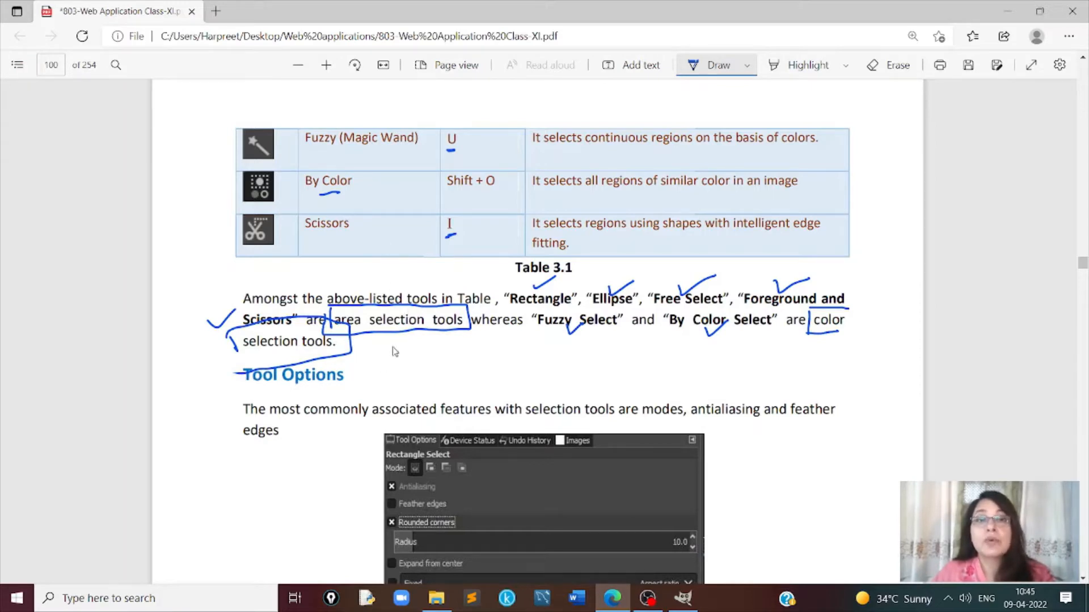
mouse_move(393, 347)
left_mouse_down()
mouse_move(429, 323)
mouse_move(452, 320)
left_mouse_up()
mouse_move(609, 282)
left_mouse_down()
mouse_move(785, 278)
mouse_move(758, 312)
mouse_move(815, 324)
mouse_move(815, 297)
left_mouse_up()
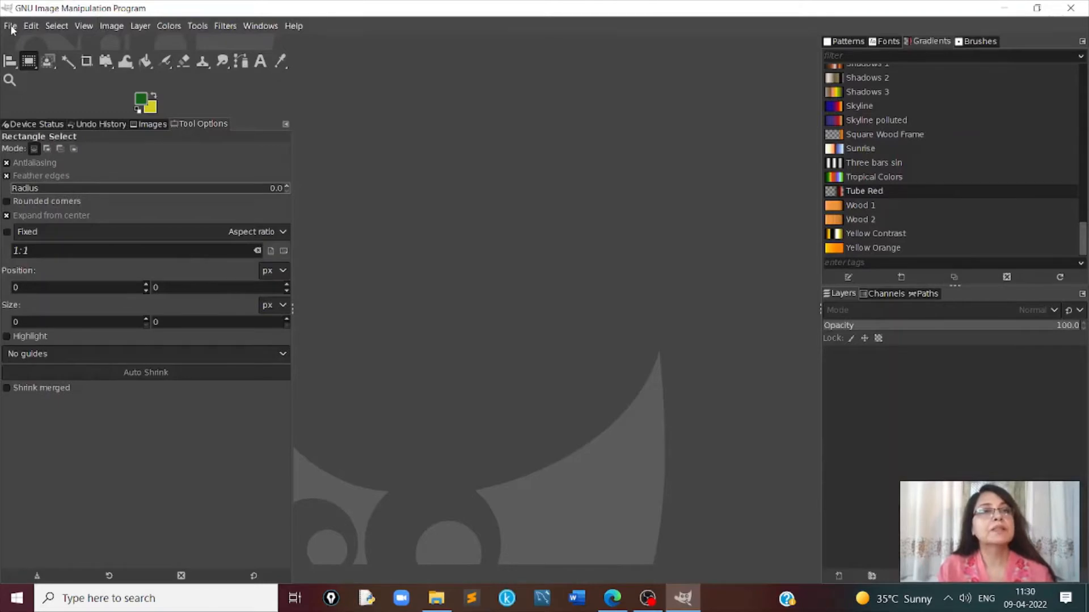
- Switch to GIMP and create a new 1920 × 1080 px image without choosing a template
left_click(10, 26)
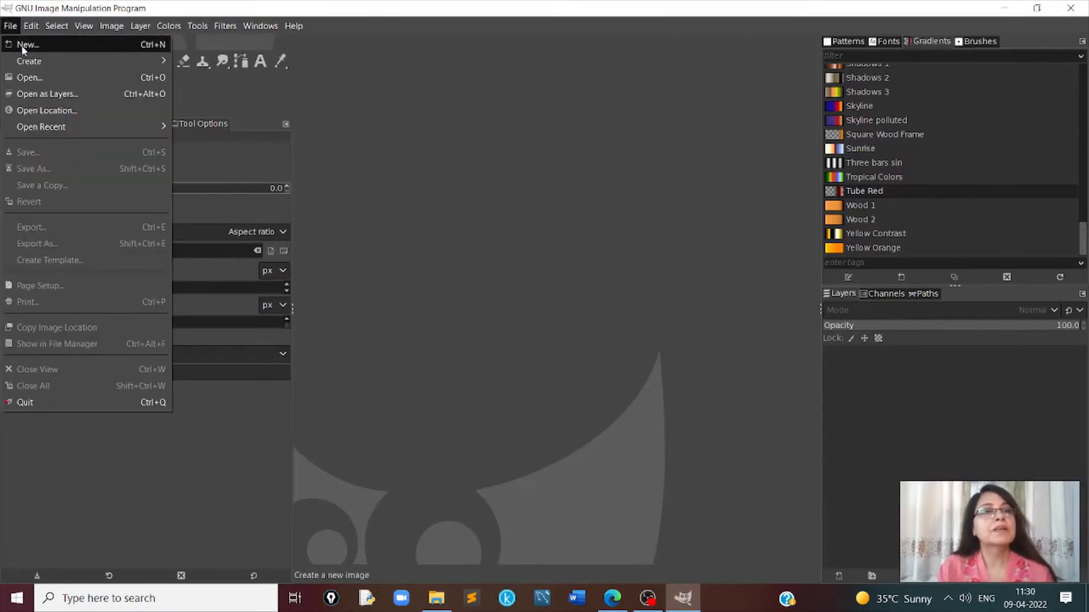
left_click(23, 47)
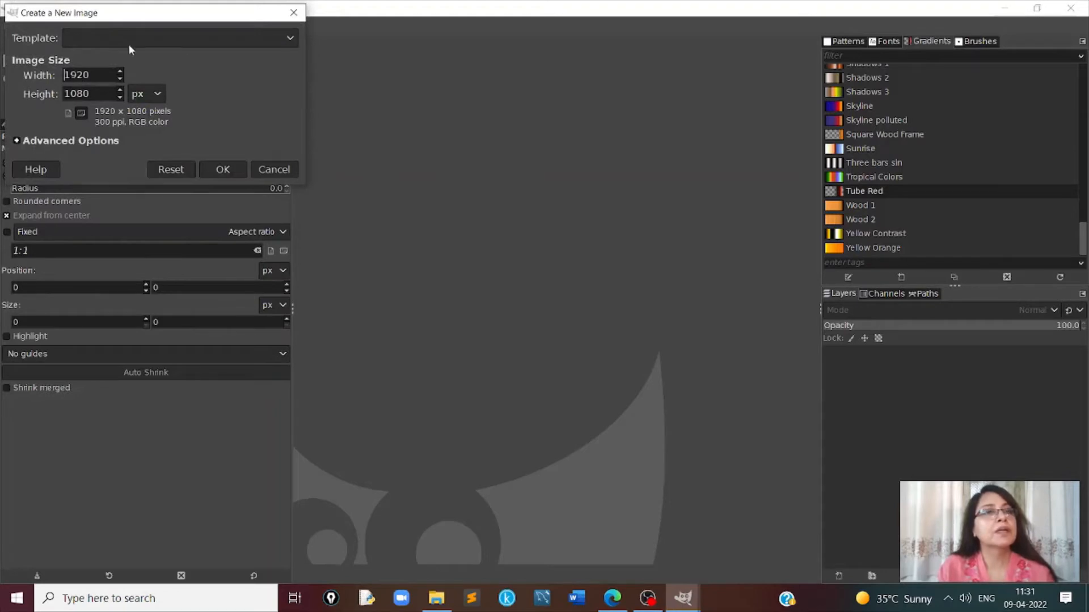
left_click(288, 38)
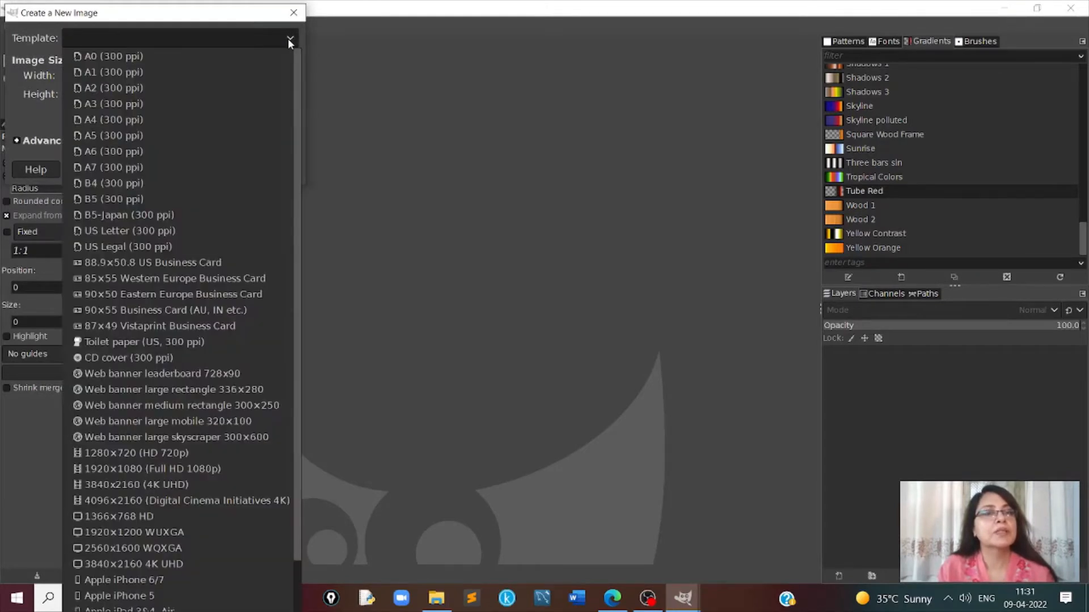
left_click(288, 38)
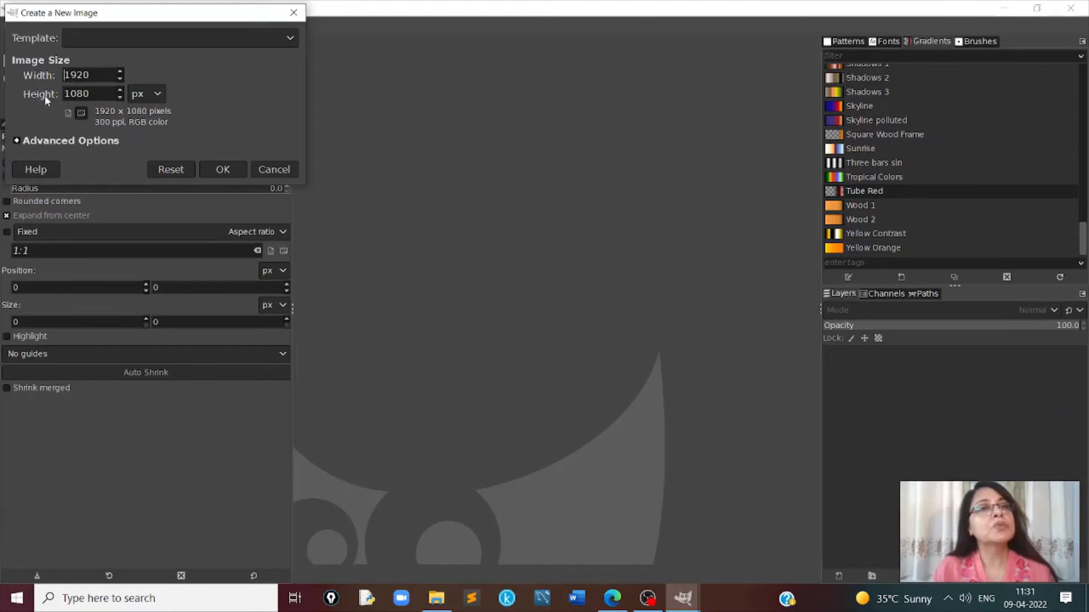
left_click(212, 174)
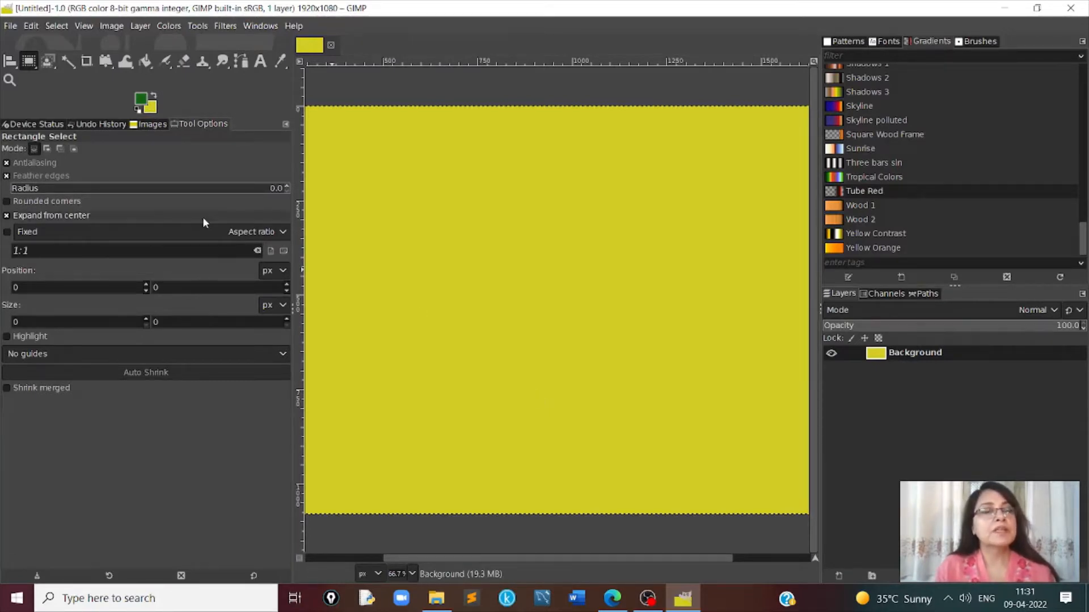
- Using Rectangle Select in replace mode, draw a rectangular selection and replace it with another about 192 × 300 px
left_click(196, 25)
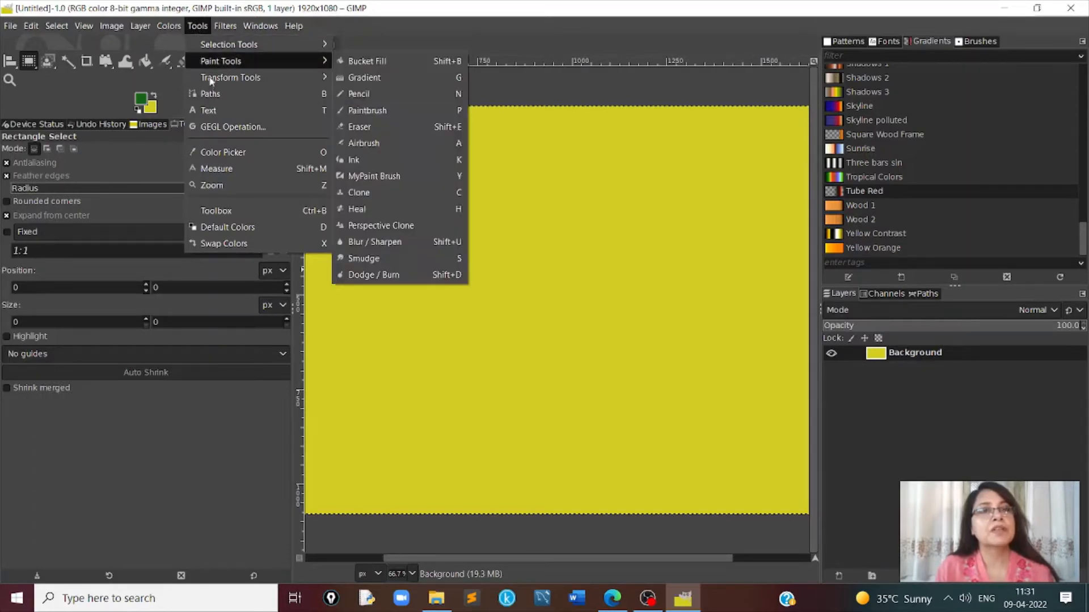
mouse_move(223, 44)
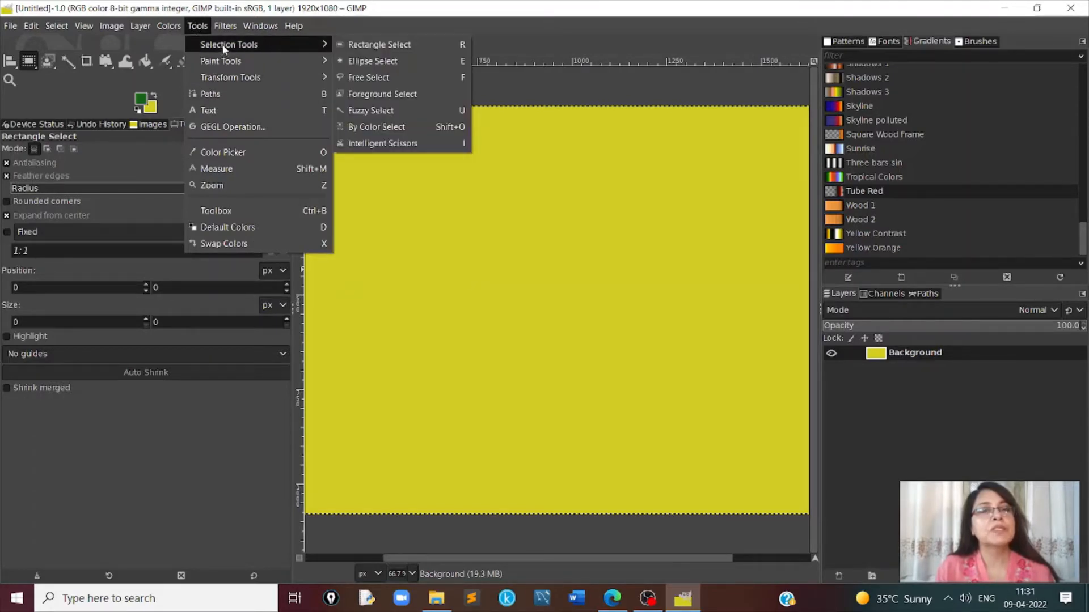
left_click(392, 51)
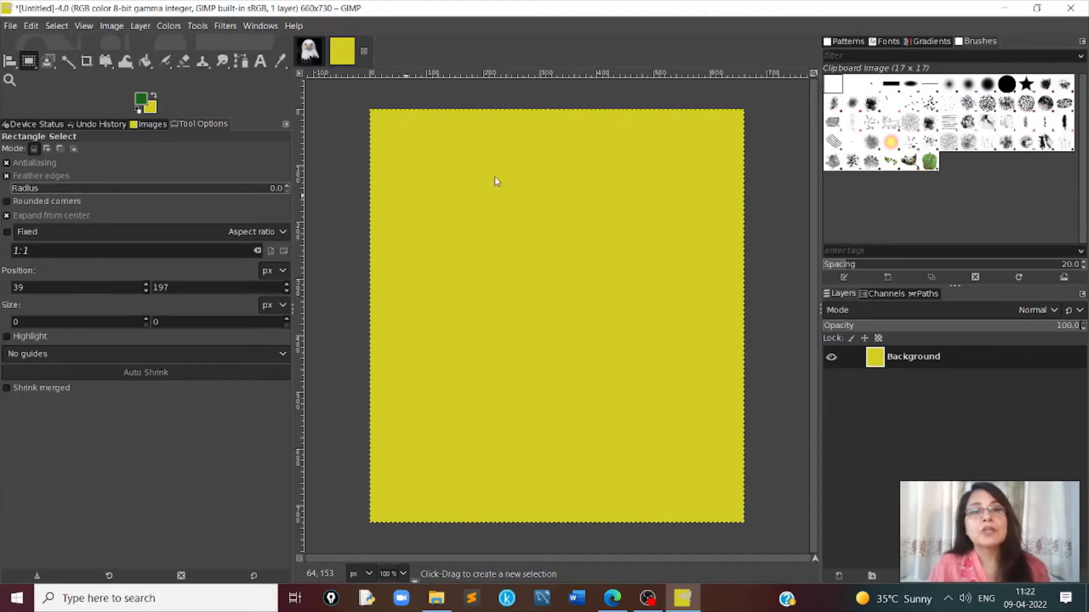
left_click_drag(443, 161, 486, 214)
left_click_drag(561, 242, 616, 329)
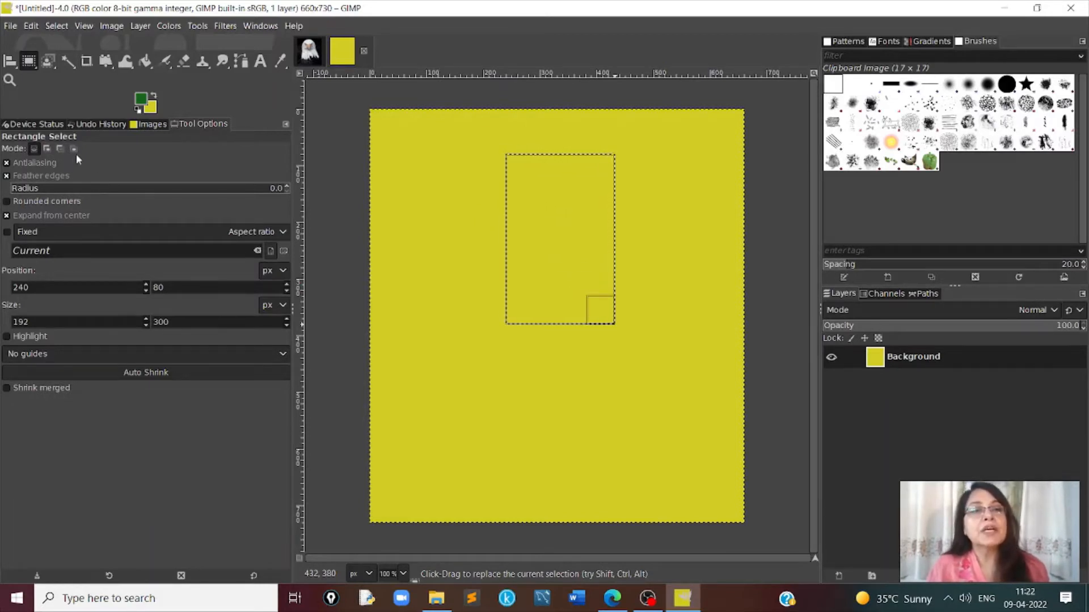
- Set Rectangle Select to add mode and draw overlapping selections, including ones about 120 × 168 px and 182 × 228 px
left_click(47, 148)
left_click_drag(487, 180, 522, 228)
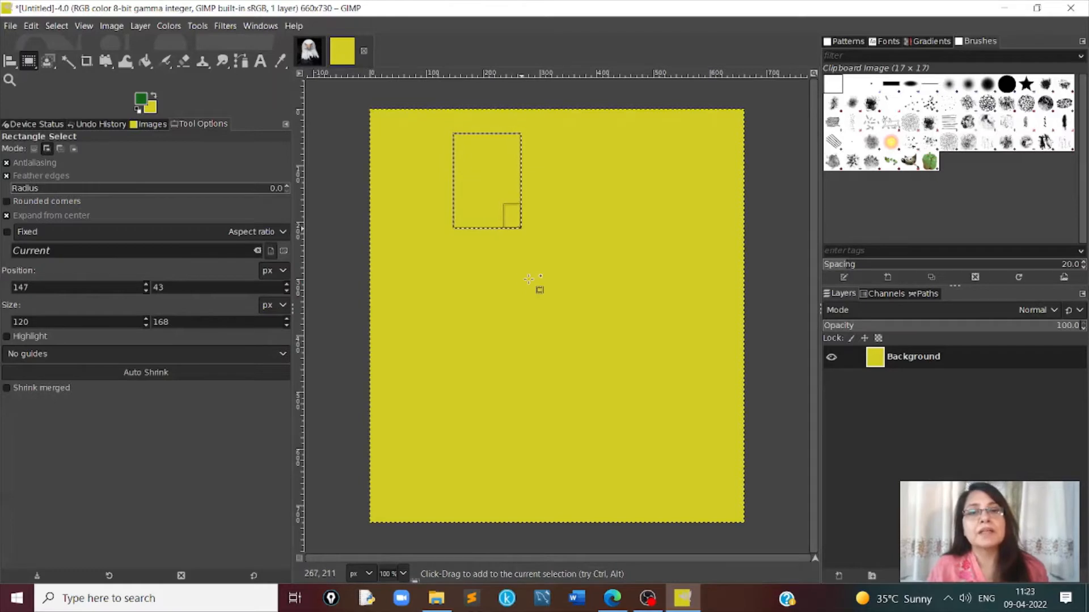
left_click_drag(528, 278, 580, 343)
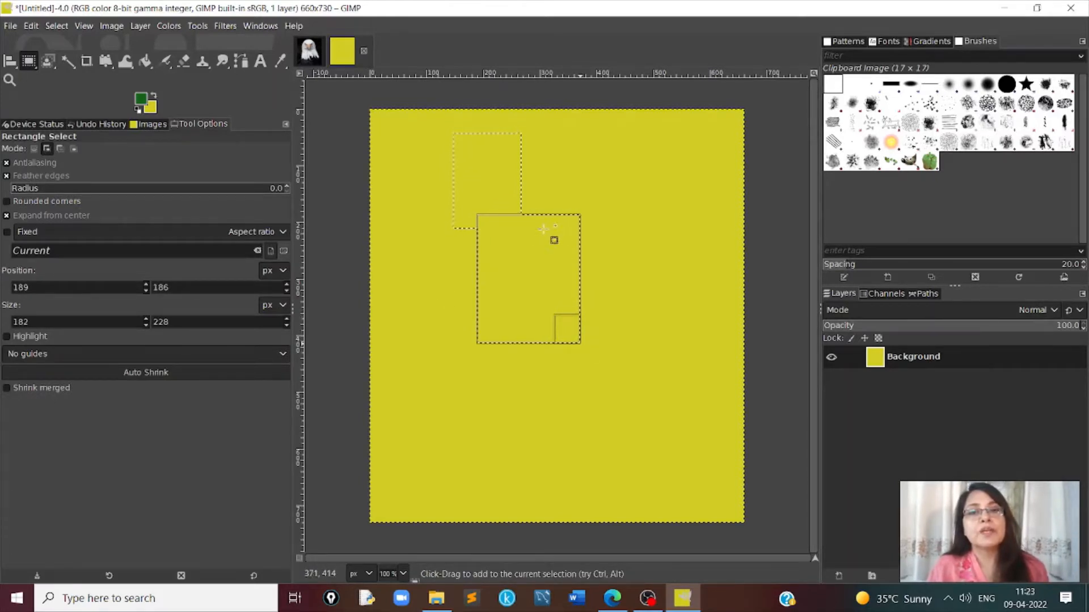
left_click_drag(549, 240, 572, 262)
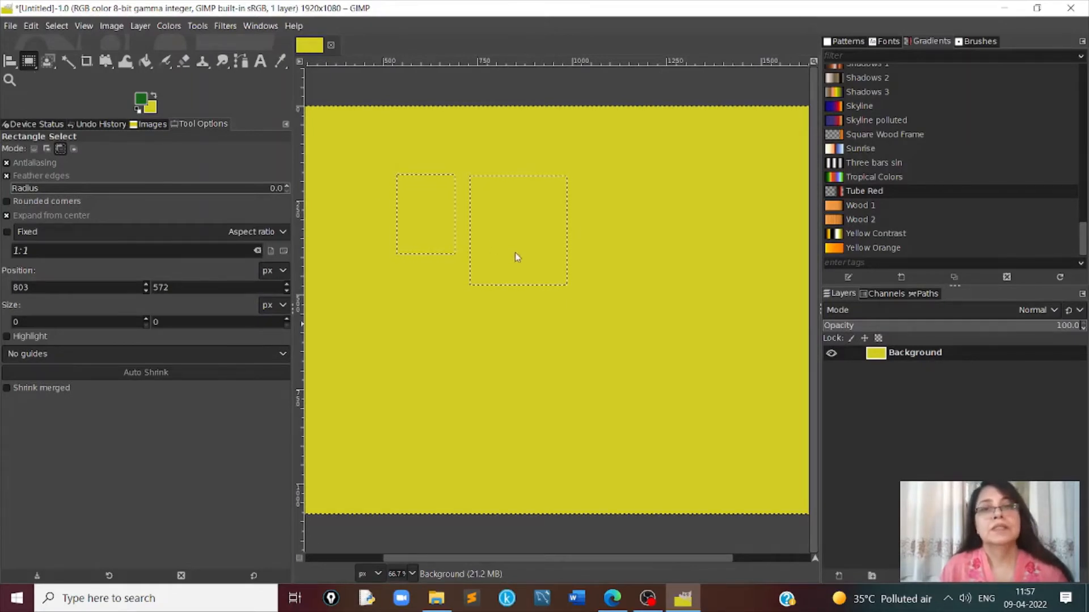
- Subtract a rectangle from the lower part of the larger selection, and intersect both remaining selections with a rectangle about 360 × 207 px
left_click_drag(471, 229, 571, 305)
left_click(649, 272)
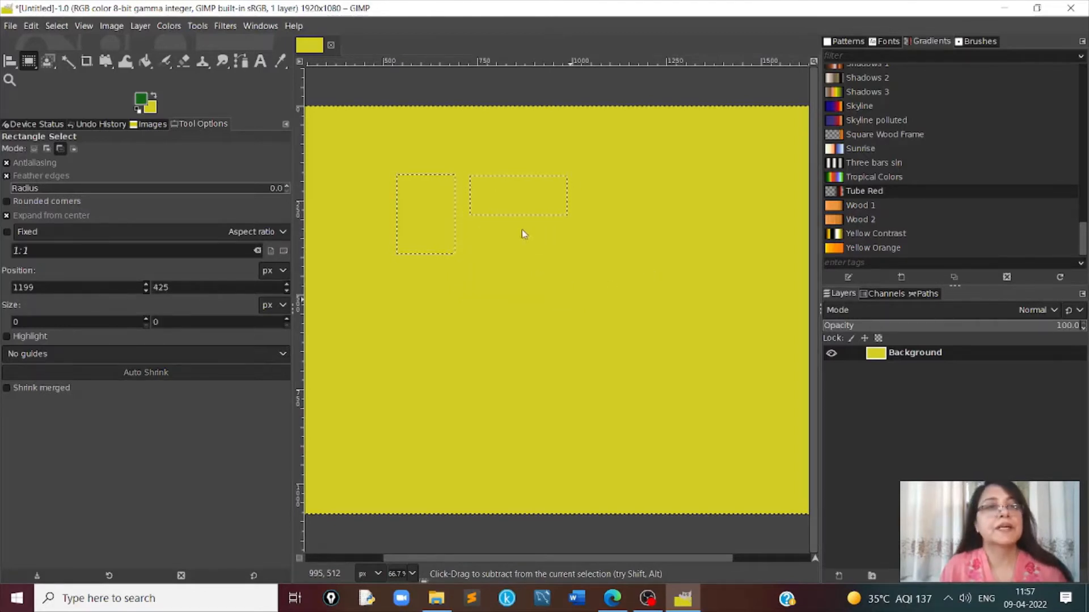
left_click(73, 149)
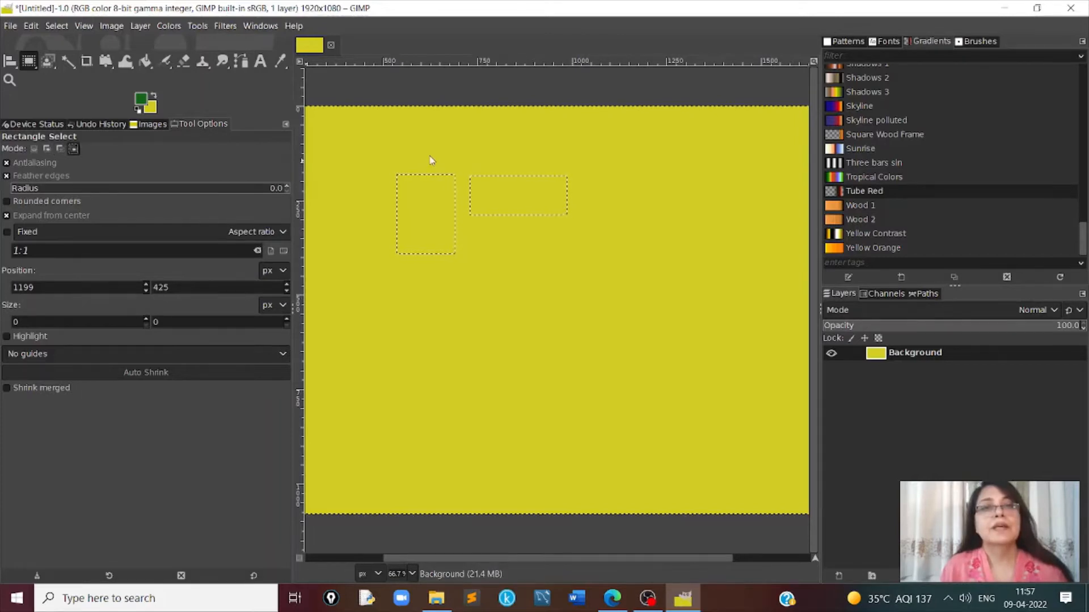
left_click_drag(424, 159, 493, 199)
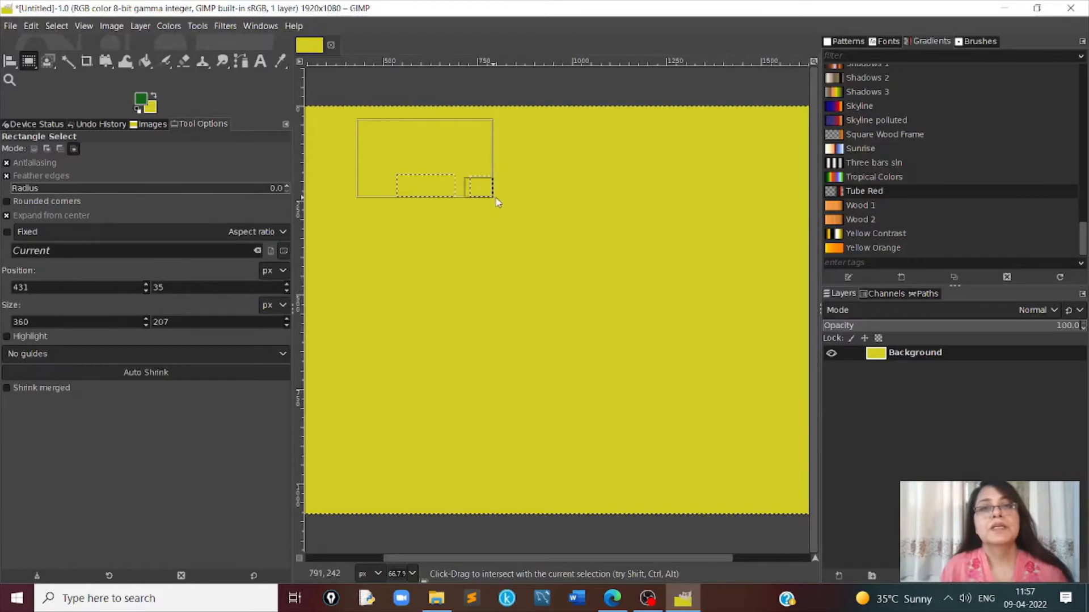
left_click(511, 189)
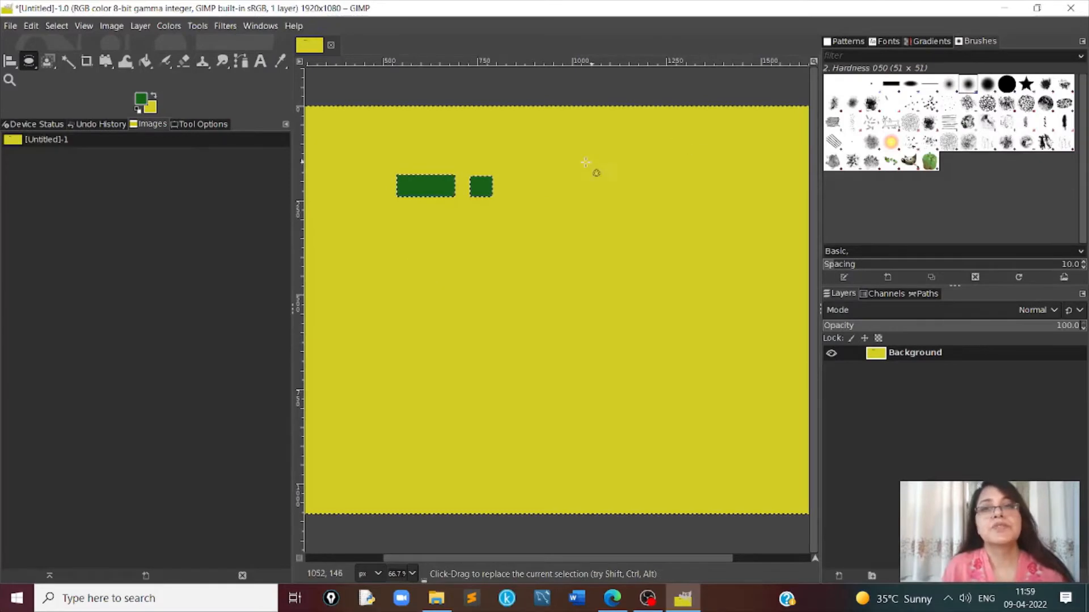
- Draw an elliptical selection about 488 × 421 px, and in add mode draw ellipses including one about 450 × 376 px
left_click_drag(574, 160, 758, 319)
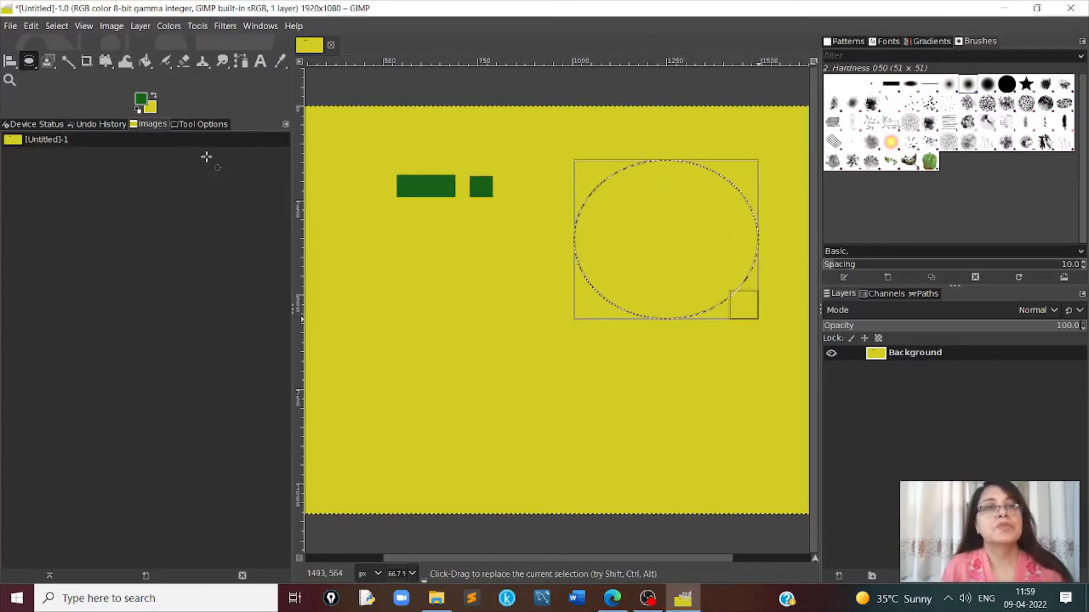
left_click(204, 125)
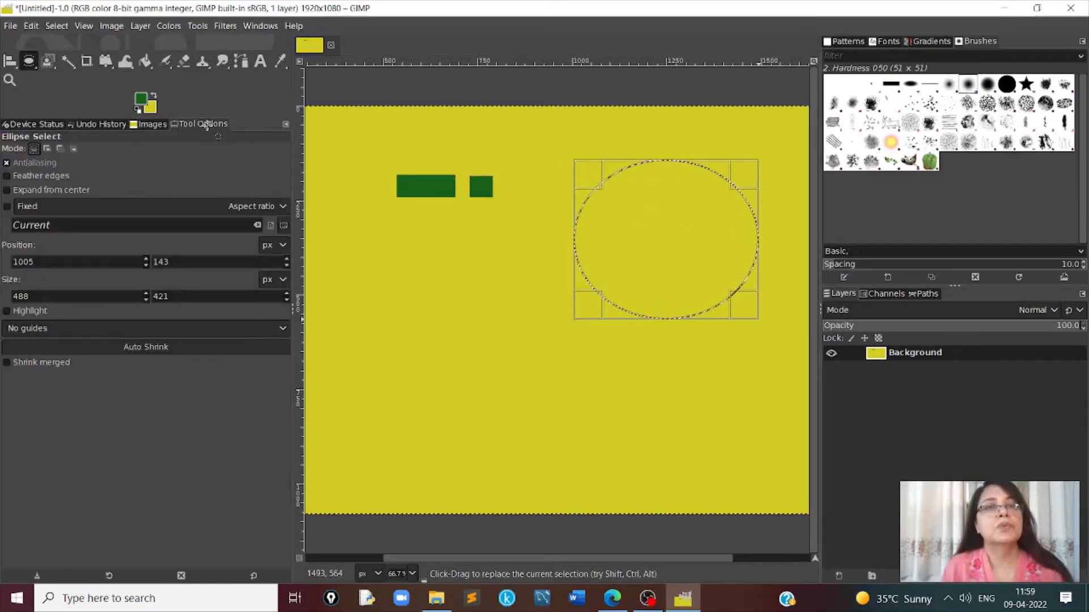
left_click(47, 149)
left_click_drag(398, 258, 577, 409)
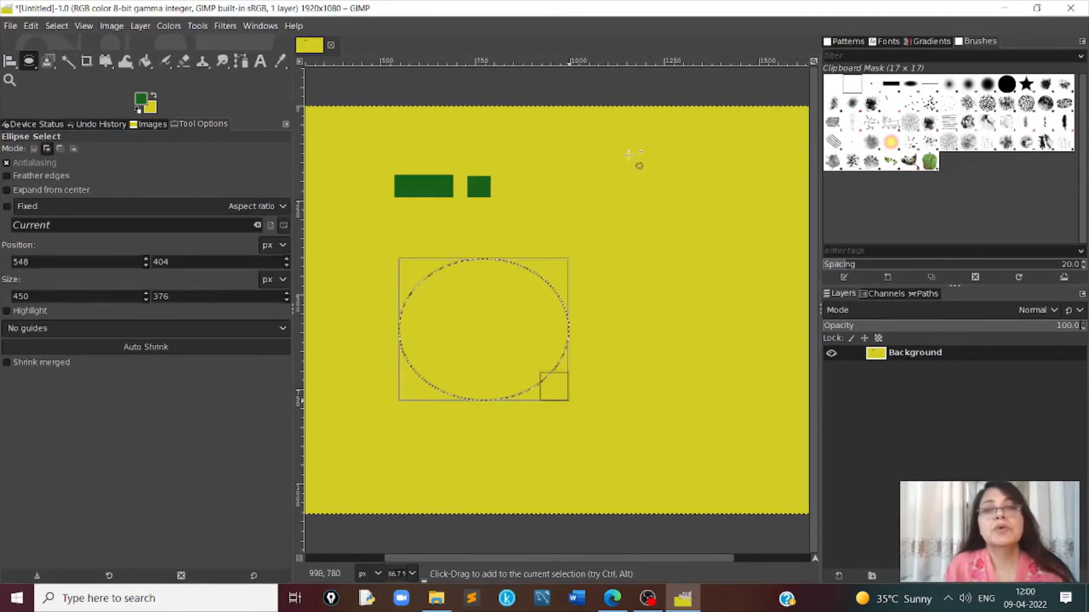
left_click_drag(529, 133, 788, 328)
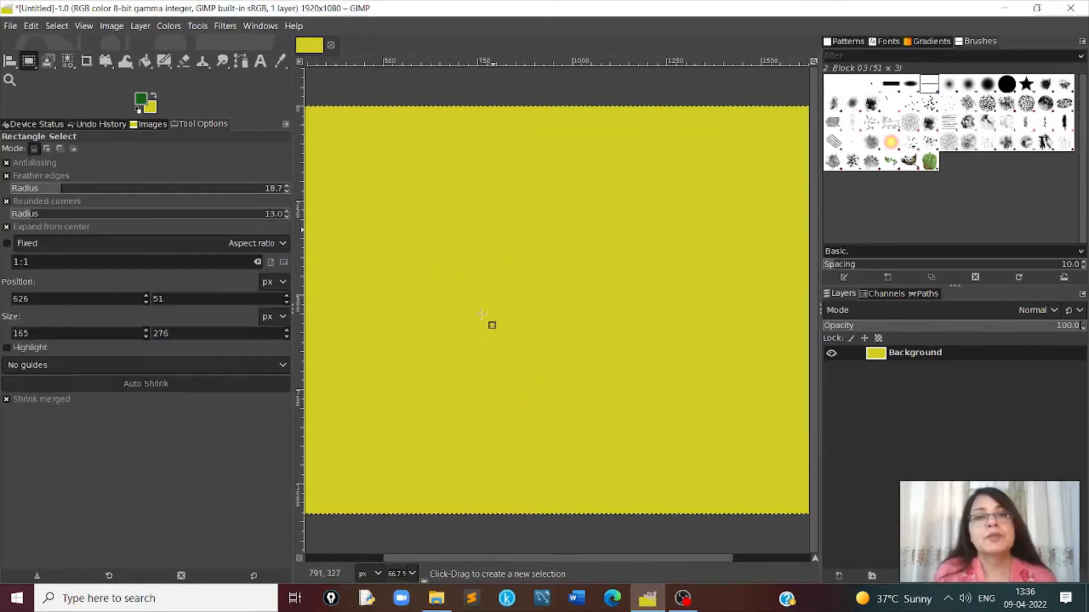
- Draw a rectangular selection about 600 × 528 px with feather radius 13.3 and corner radius 29.0, and bucket-fill it with the green foreground color
left_click_drag(476, 291, 590, 389)
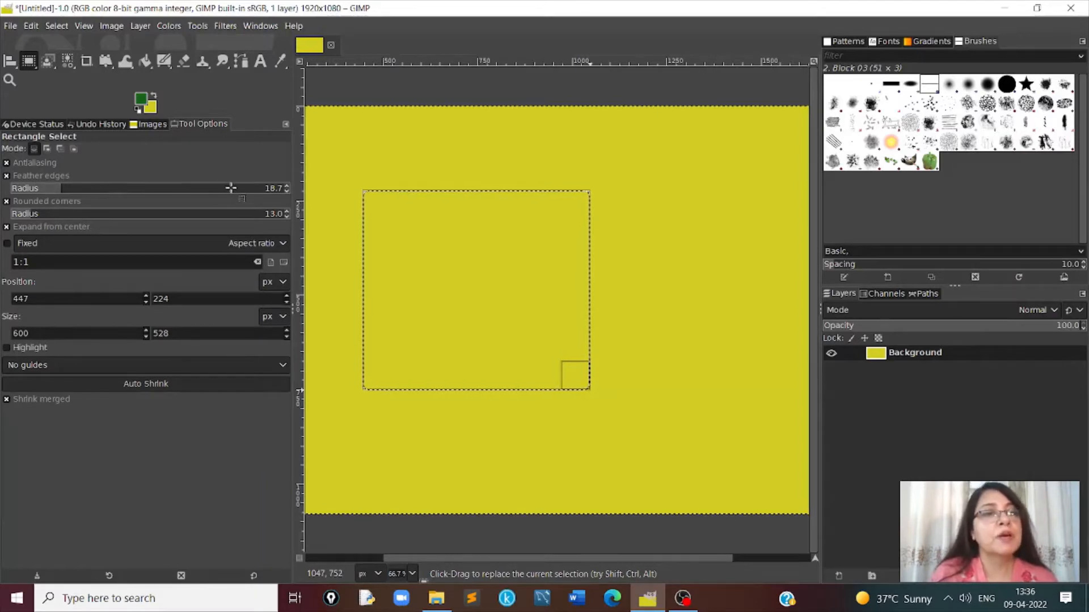
mouse_move(25, 189)
left_mouse_down()
mouse_move(121, 187)
mouse_move(15, 190)
left_mouse_up()
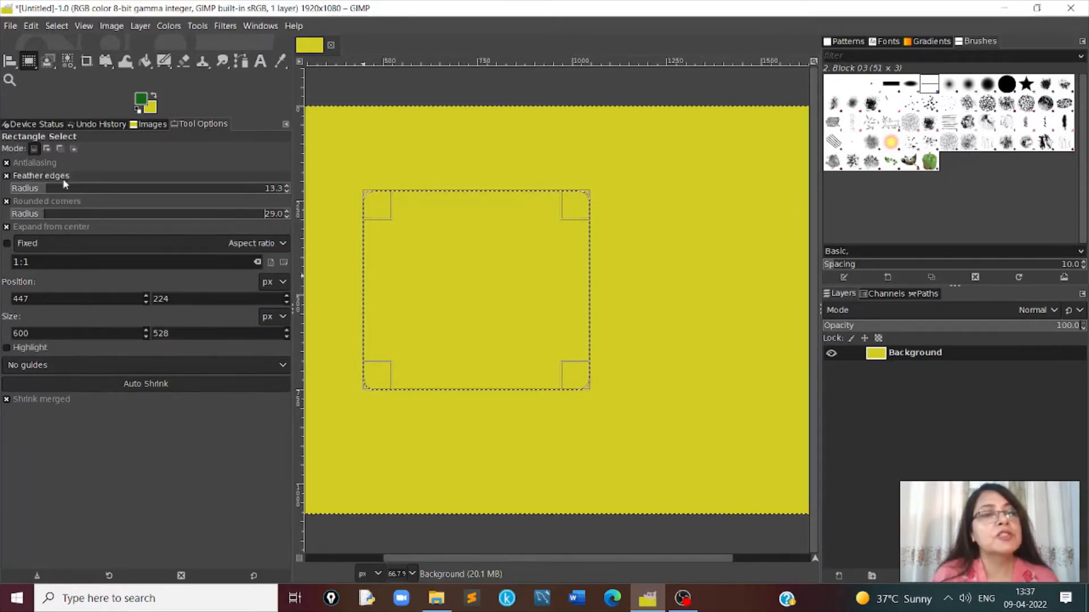
left_click(197, 25)
mouse_move(239, 61)
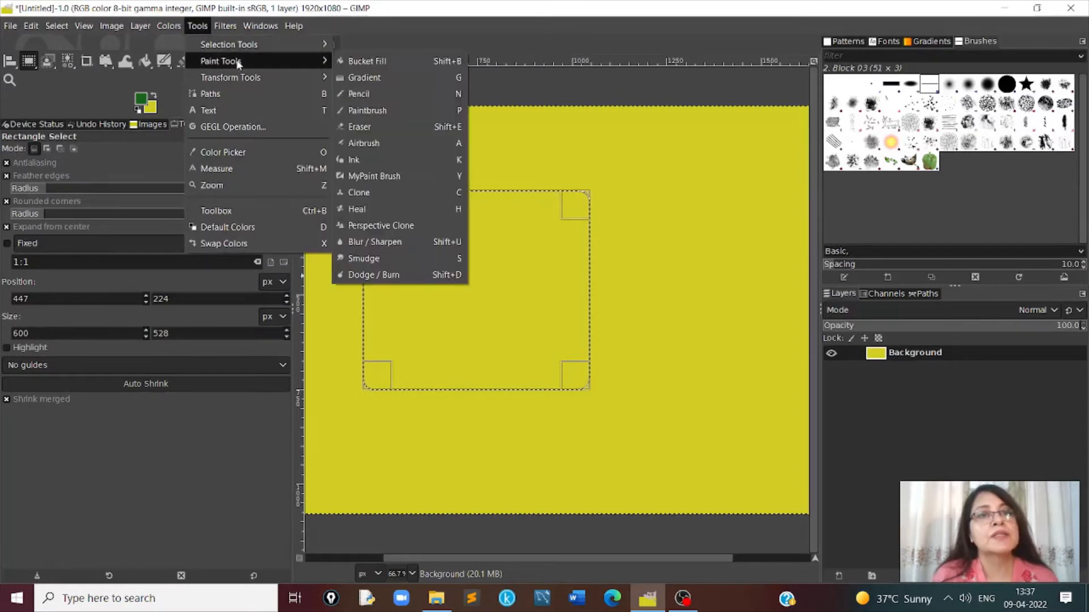
left_click(367, 61)
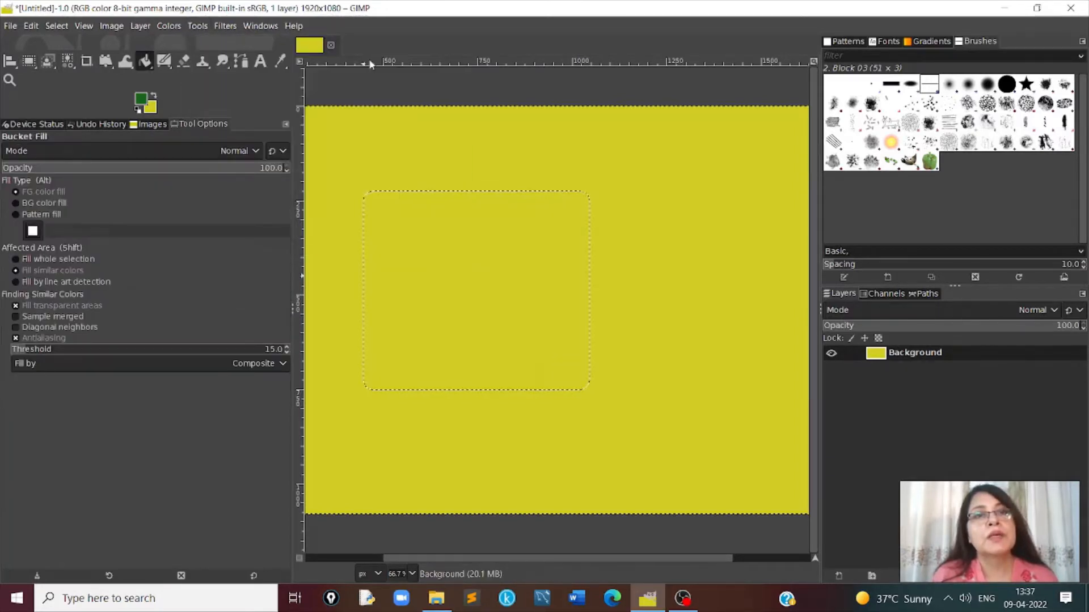
left_click(513, 232)
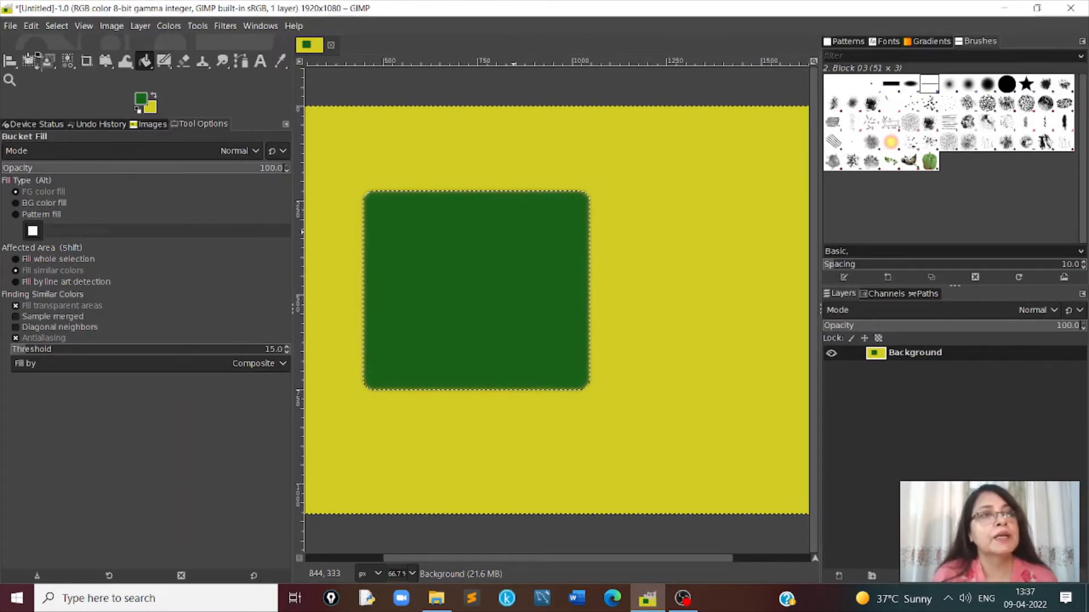
- Switch to Rectangle Select, clear the current selection and set the feather radius to 35.8
left_click(198, 25)
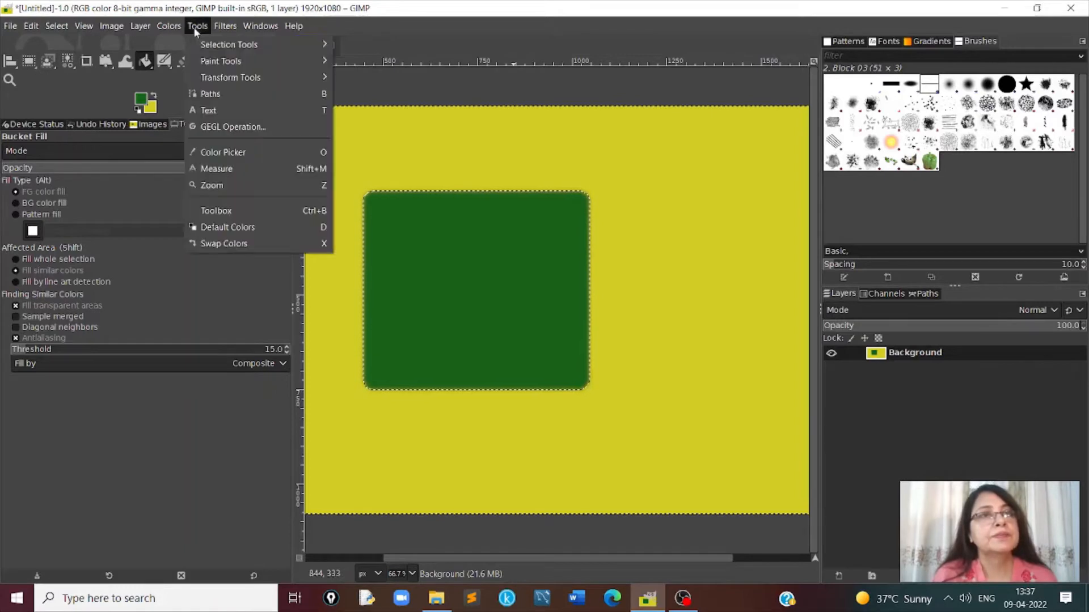
mouse_move(219, 44)
left_click(374, 44)
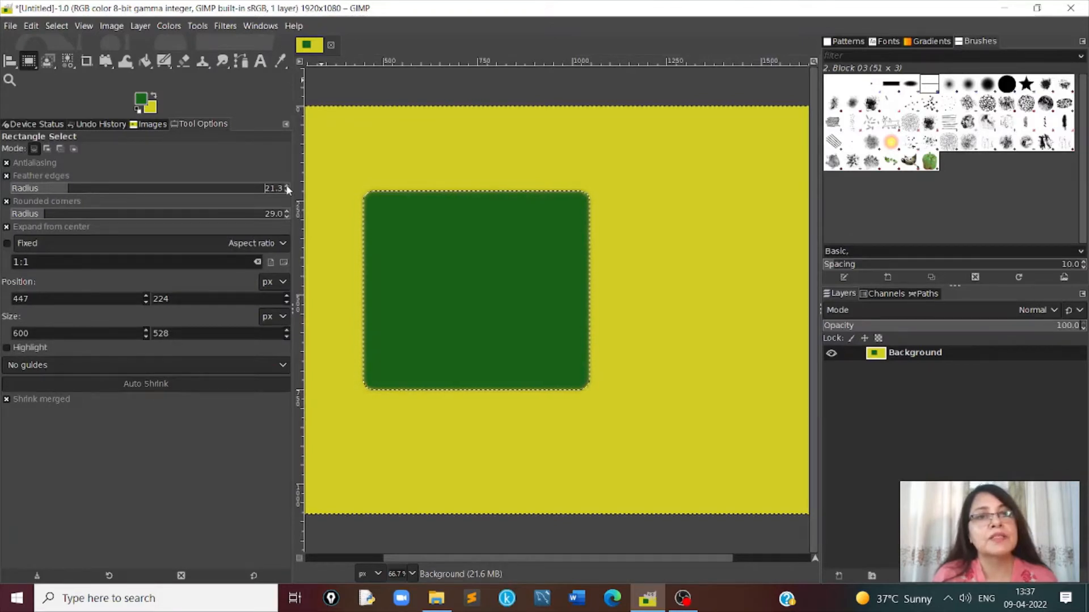
scroll(286, 185, "up", 20)
scroll(285, 184, "up", 10)
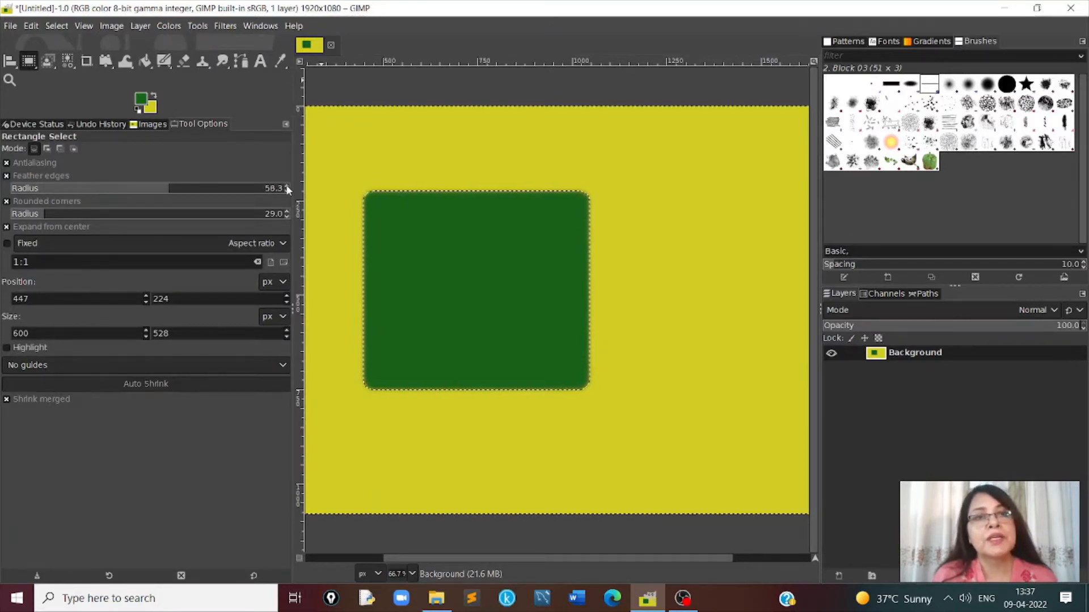
scroll(286, 185, "up", 5)
left_click(648, 151)
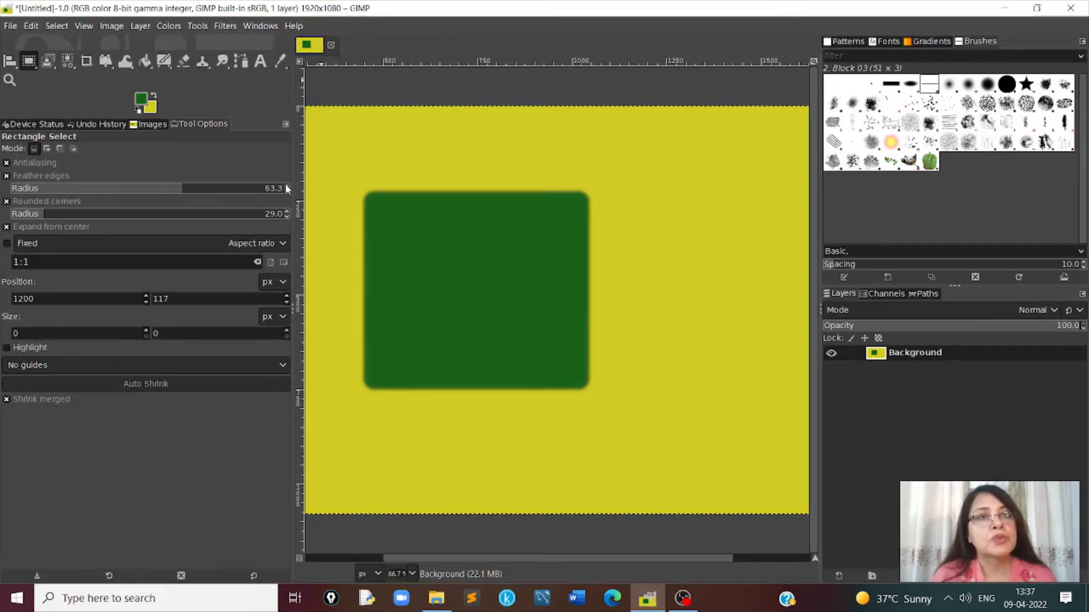
left_click_drag(286, 185, 287, 187)
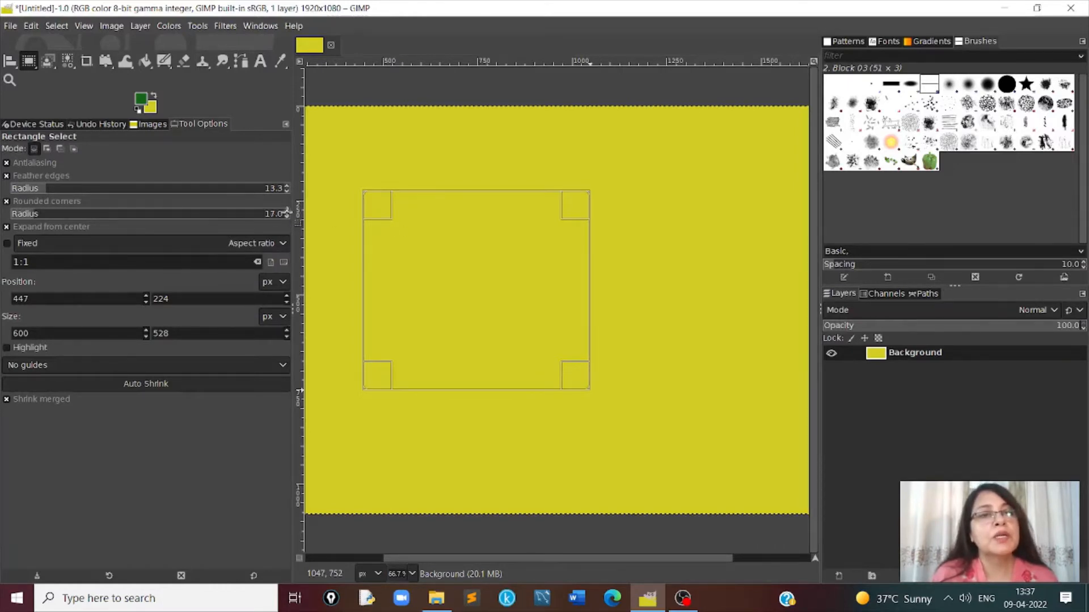
left_click(287, 211)
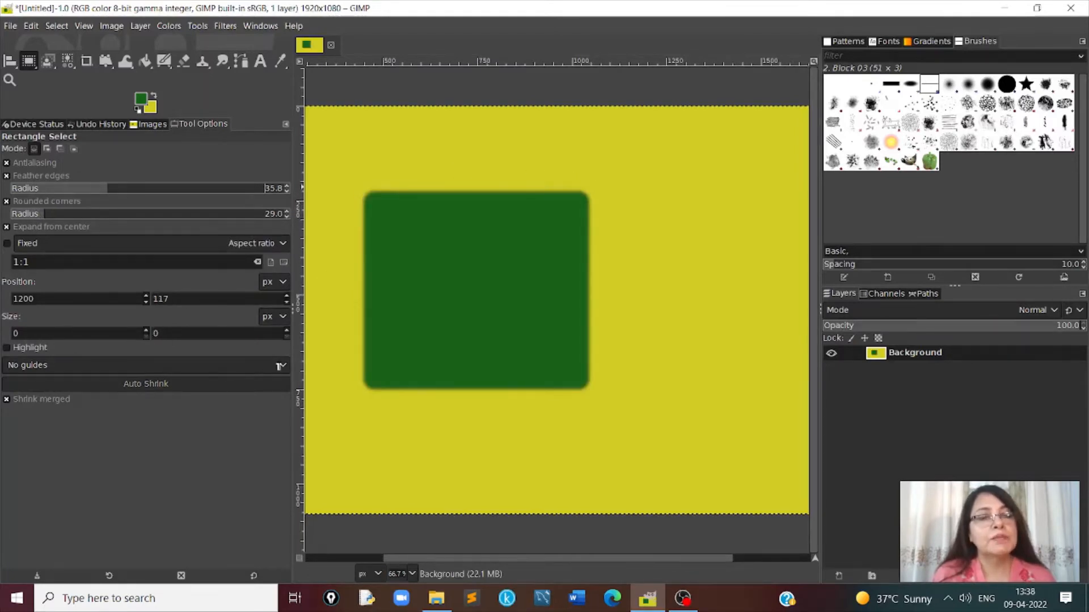
- Set the selection guides to Center lines and draw a small rectangular selection in the yellow area beside the green rectangle
left_click(279, 366)
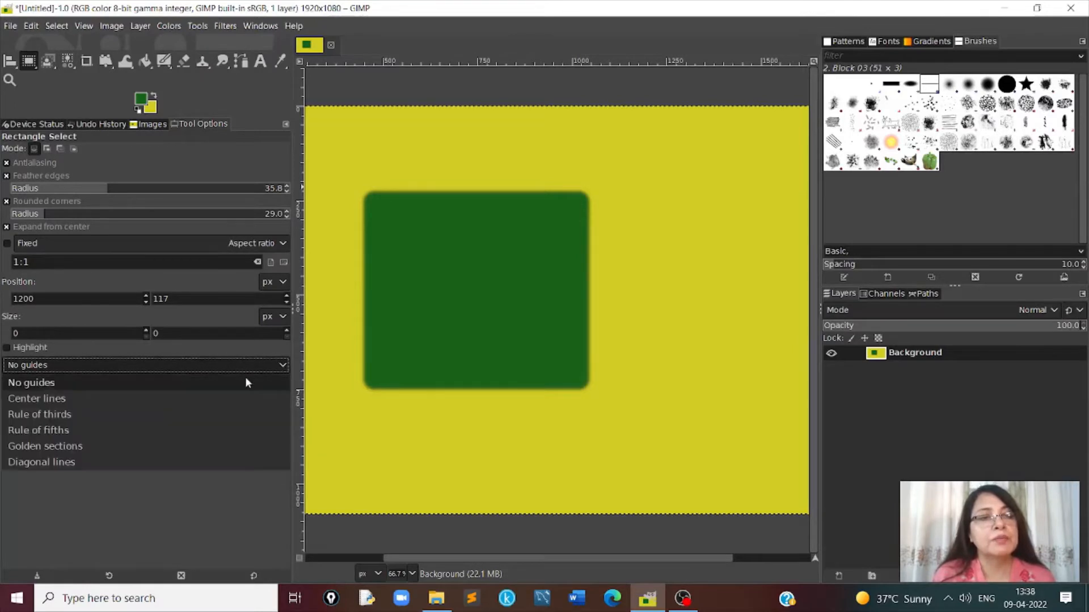
left_click(64, 399)
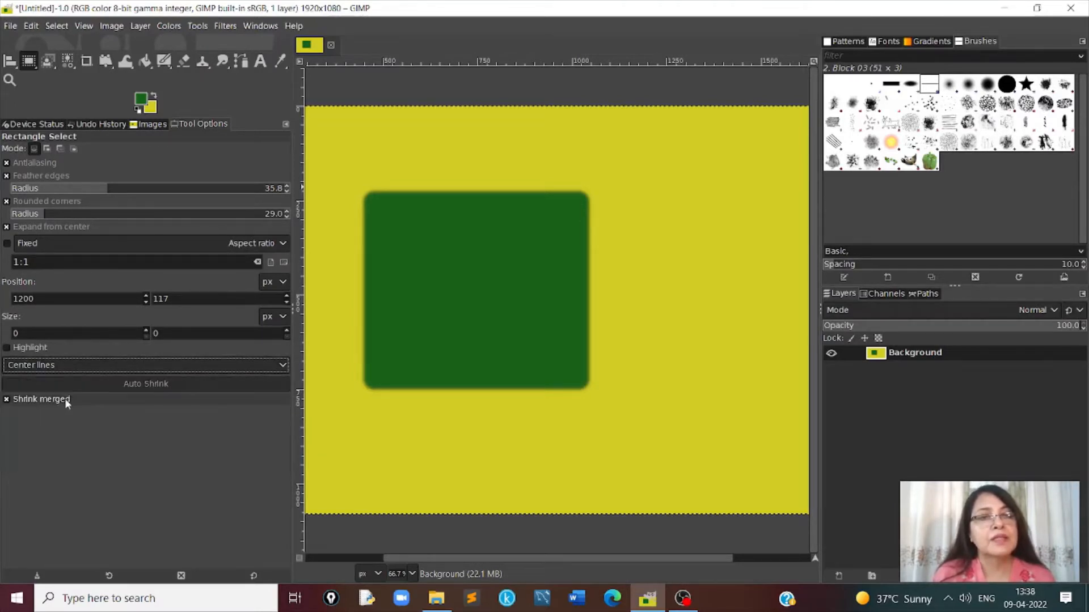
left_click_drag(661, 157, 704, 202)
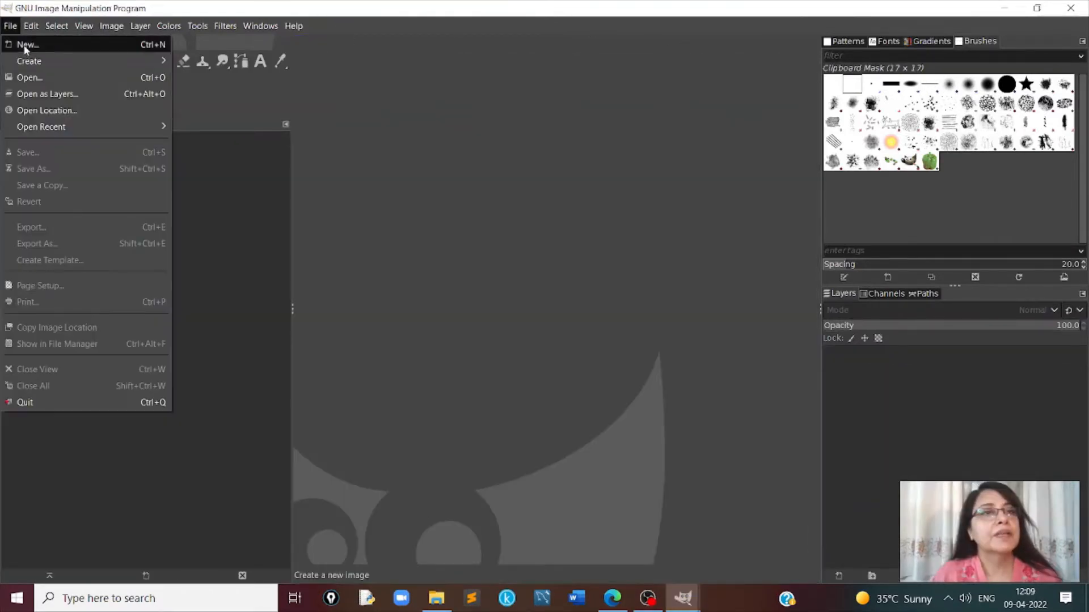
- Open the image bird3.JPG from the recently used files
left_click(26, 78)
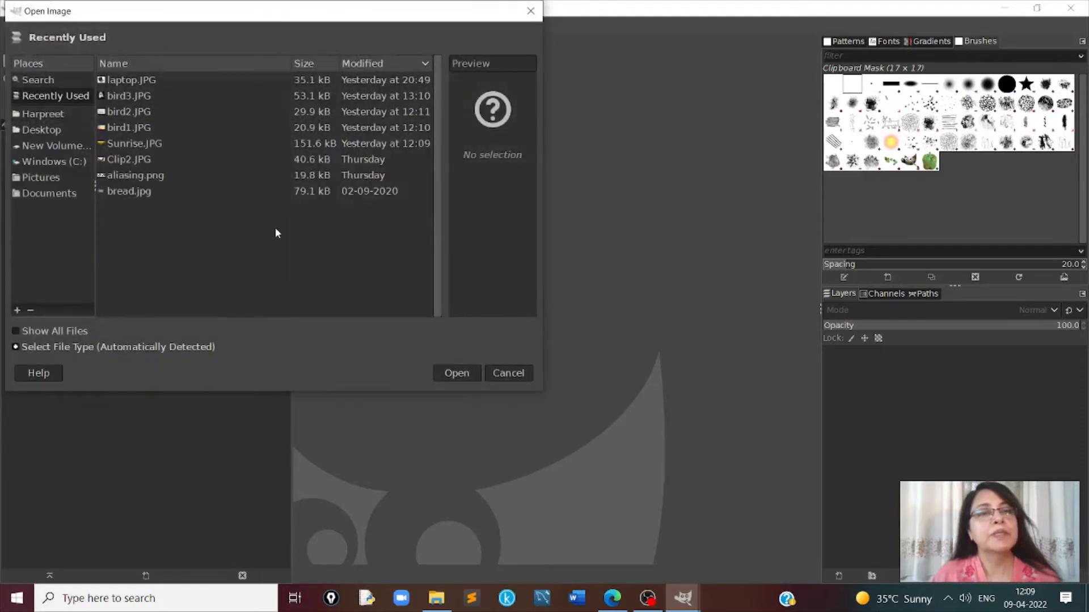
left_click(116, 98)
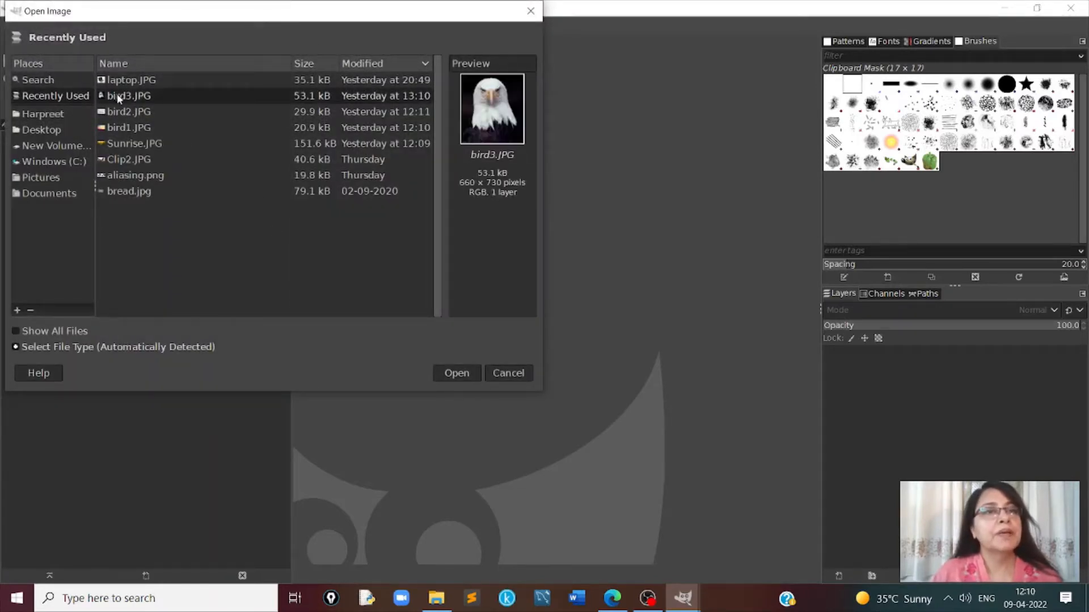
left_click(464, 375)
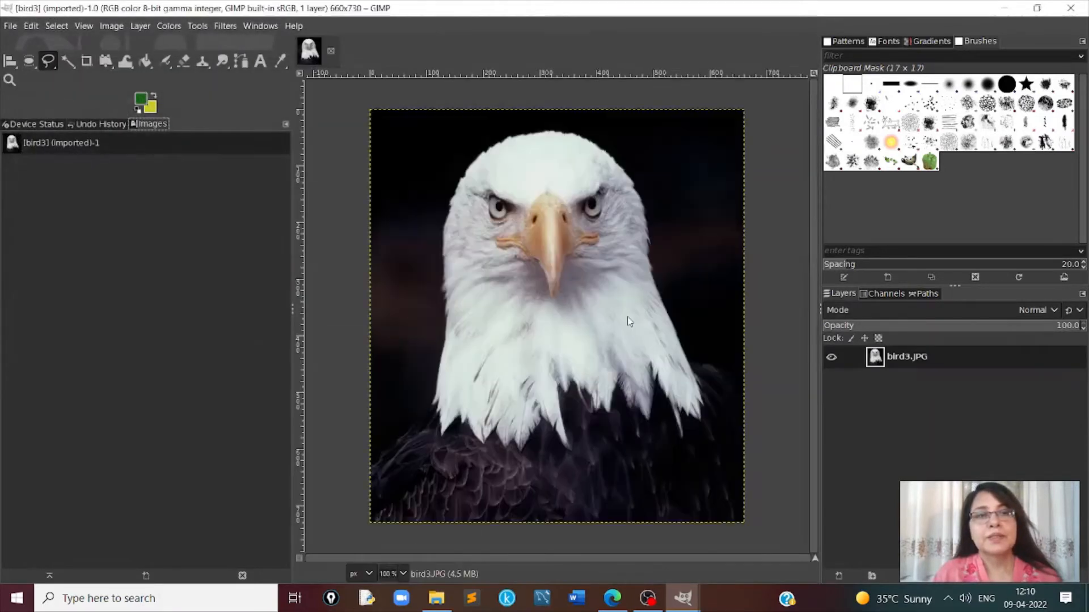
- Trace a closed Free Select outline around the eagle's white head and neck feathers, and copy the selected area
left_click(49, 60)
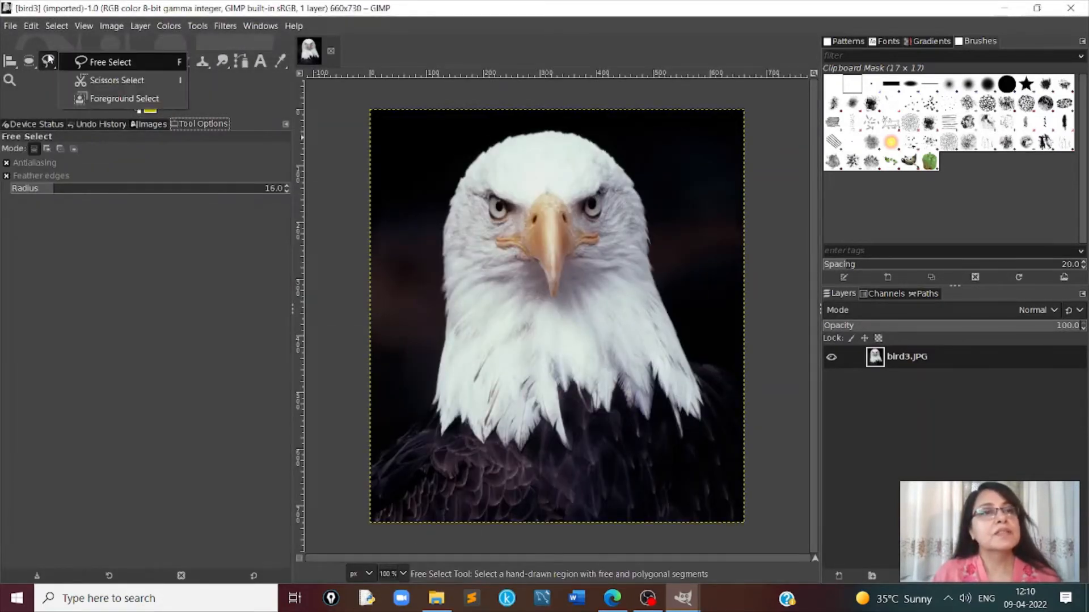
left_click(106, 62)
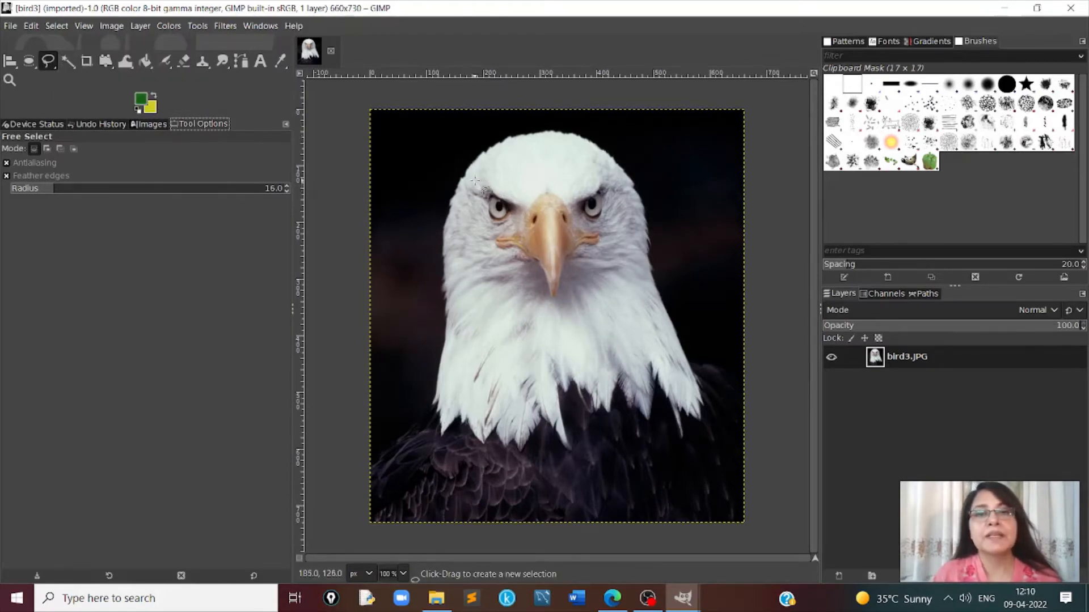
mouse_move(465, 160)
left_mouse_down()
mouse_move(515, 128)
mouse_move(569, 127)
mouse_move(629, 168)
mouse_move(680, 349)
mouse_move(704, 395)
mouse_move(703, 426)
mouse_move(650, 375)
mouse_move(653, 424)
mouse_move(616, 385)
mouse_move(606, 419)
mouse_move(570, 386)
mouse_move(558, 389)
mouse_move(572, 461)
mouse_move(538, 417)
mouse_move(519, 451)
mouse_move(494, 432)
mouse_move(487, 447)
mouse_move(474, 440)
mouse_move(462, 422)
mouse_move(442, 437)
mouse_move(430, 403)
mouse_move(445, 363)
mouse_move(441, 220)
mouse_move(469, 155)
left_mouse_up()
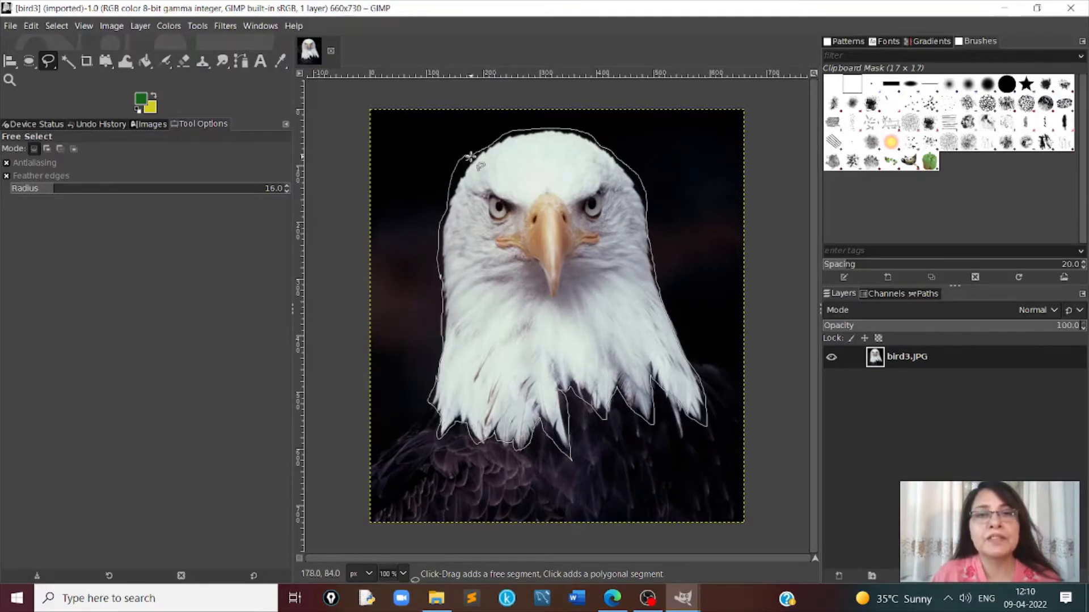
left_click_drag(470, 156, 468, 158)
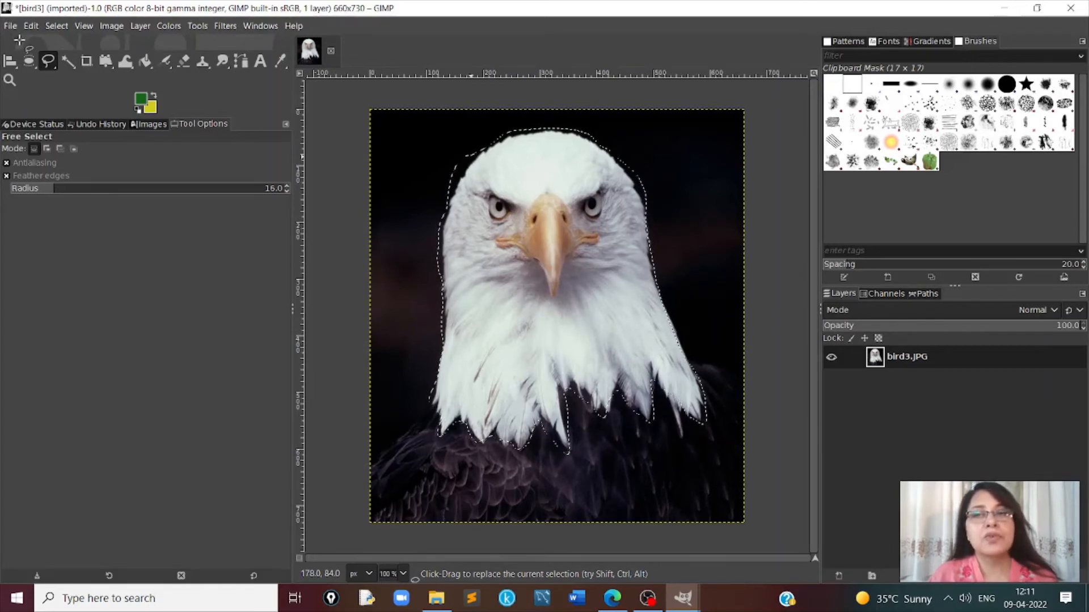
left_click(60, 149)
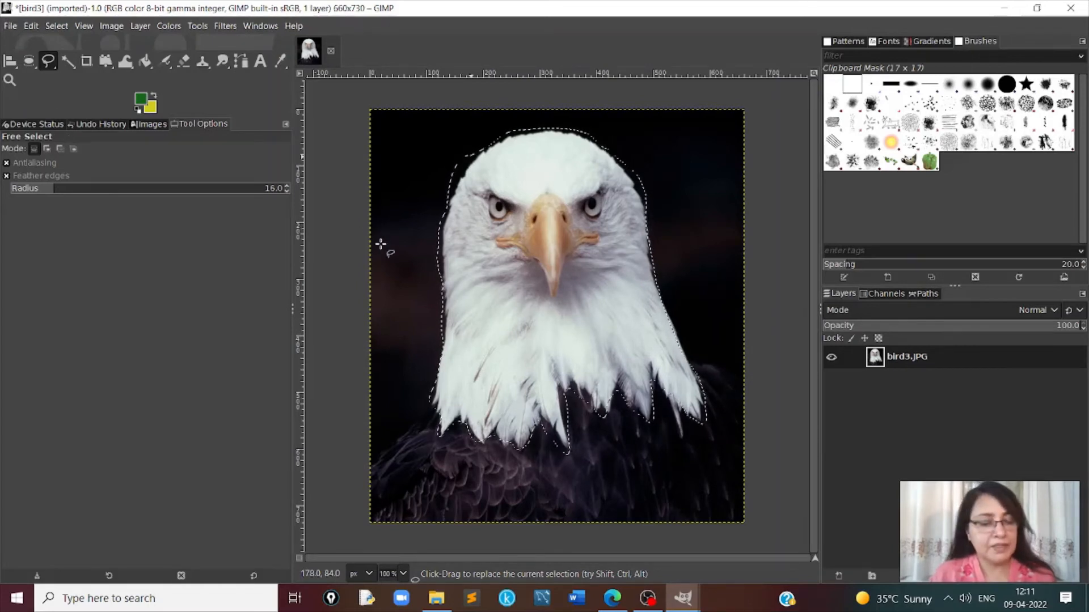
key("ctrl+c")
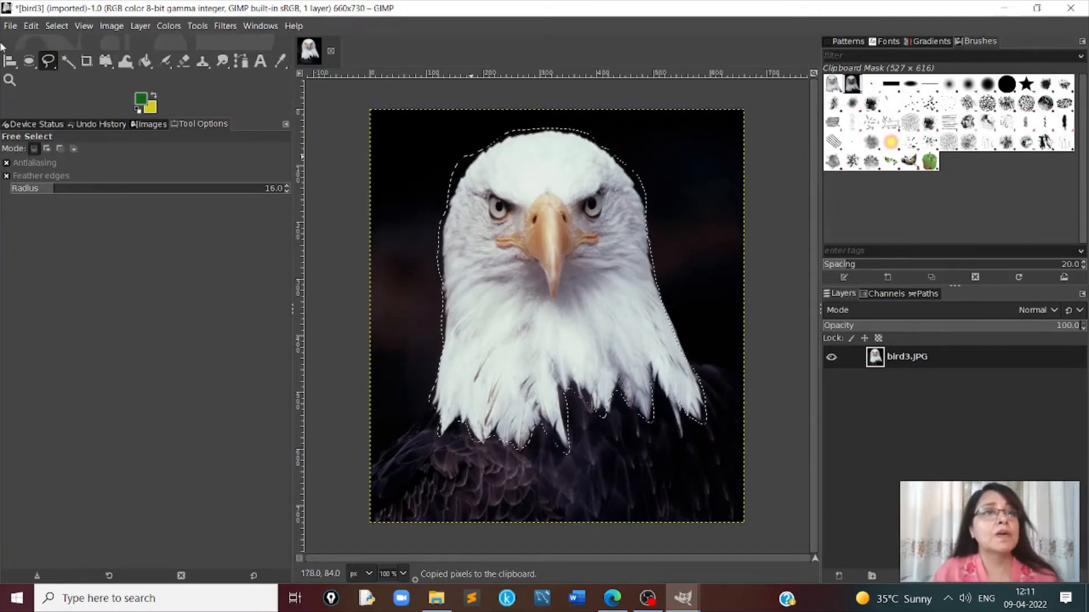
- Create a new 660 × 730 px image and paste the copied eagle head into it
left_click(9, 26)
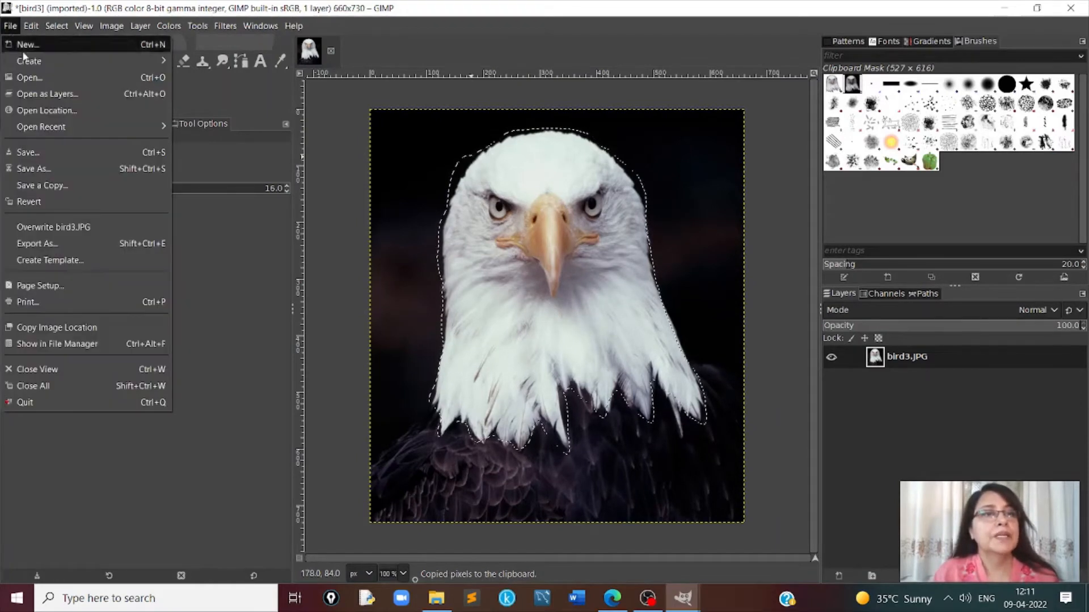
mouse_move(32, 63)
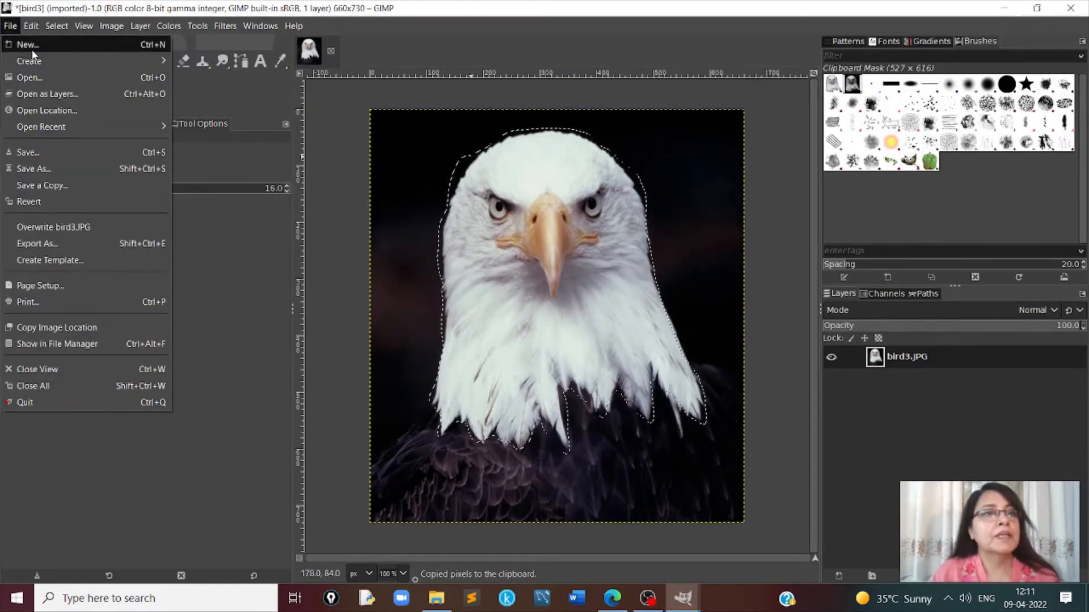
left_click(28, 44)
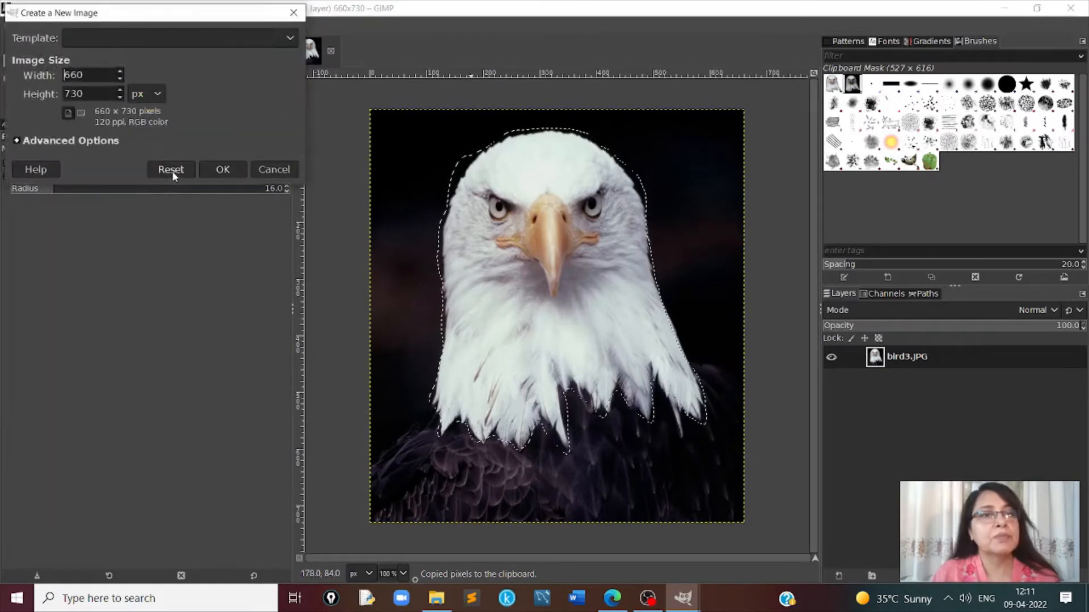
left_click(223, 170)
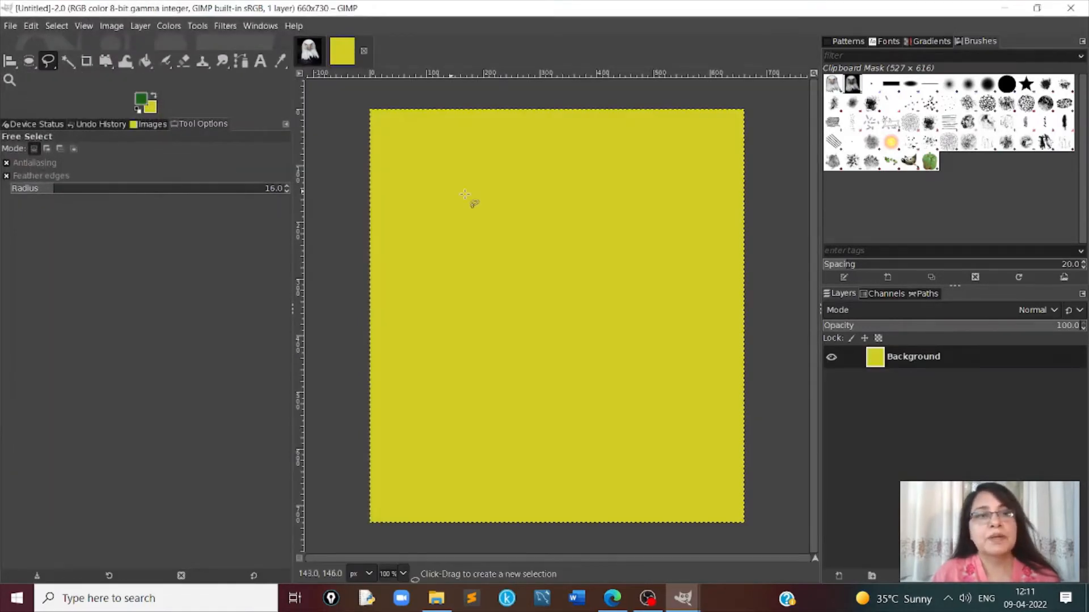
key("ctrl+v")
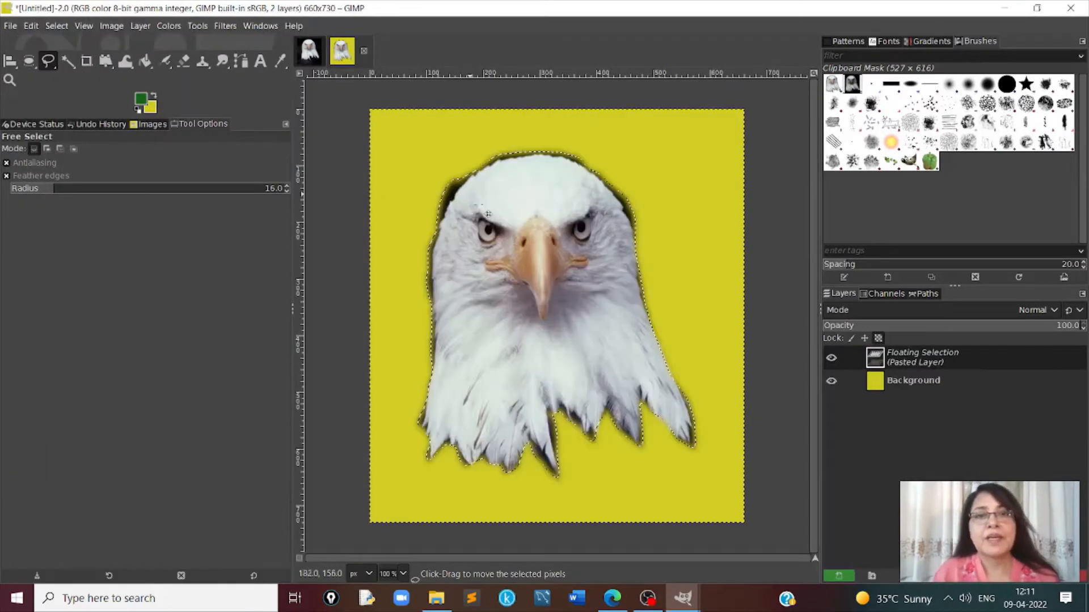
- Compare the source photo with the pasted eagle head, and set Free Select's feather radius to 37.0
left_click(309, 52)
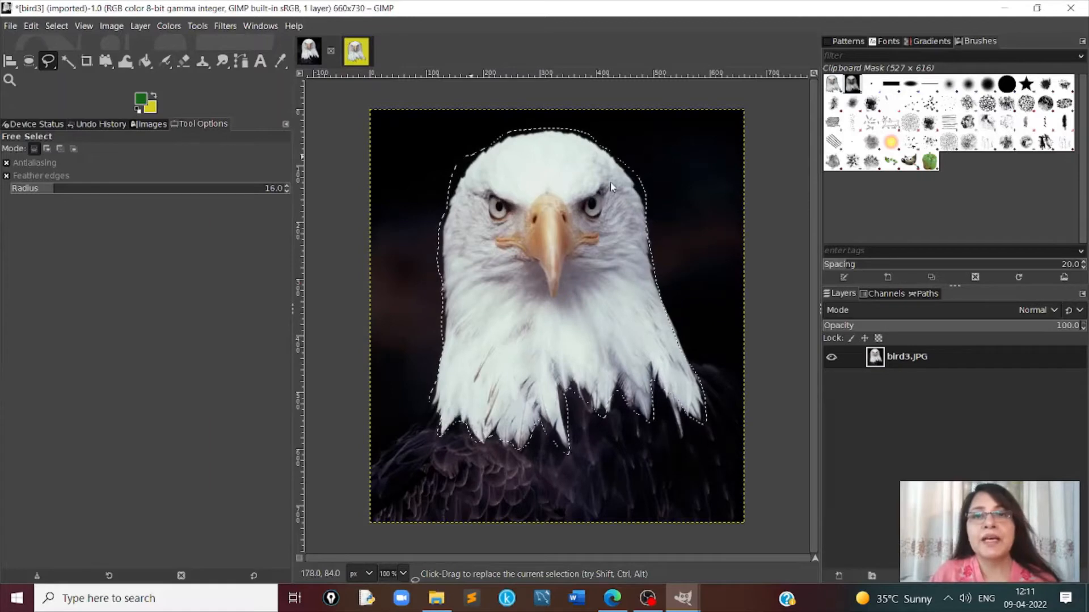
left_click(356, 54)
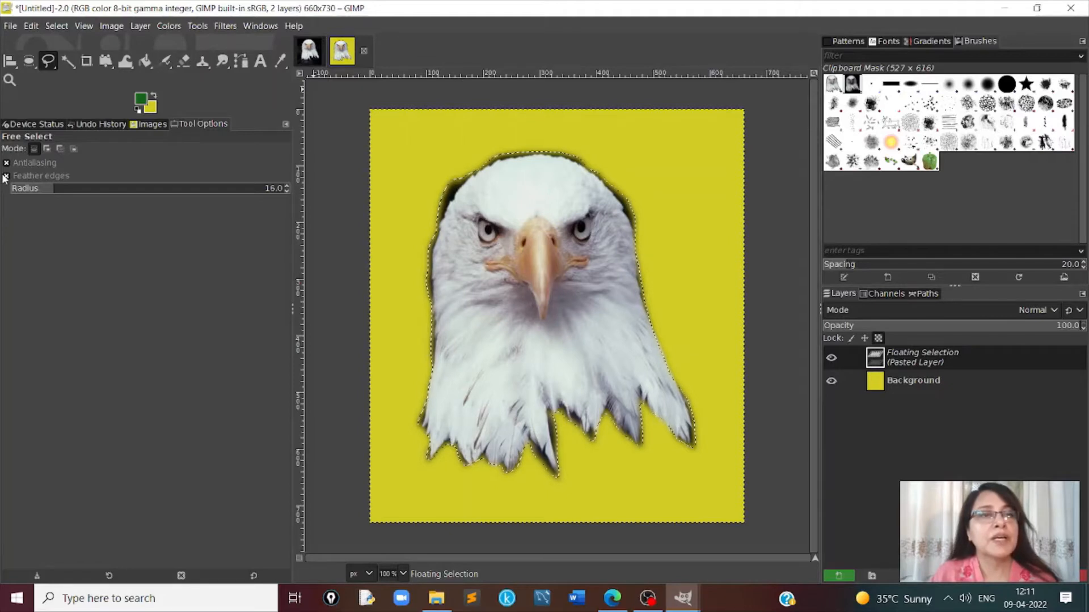
left_click(286, 191)
left_click(286, 191)
left_click(287, 191)
left_click(287, 191)
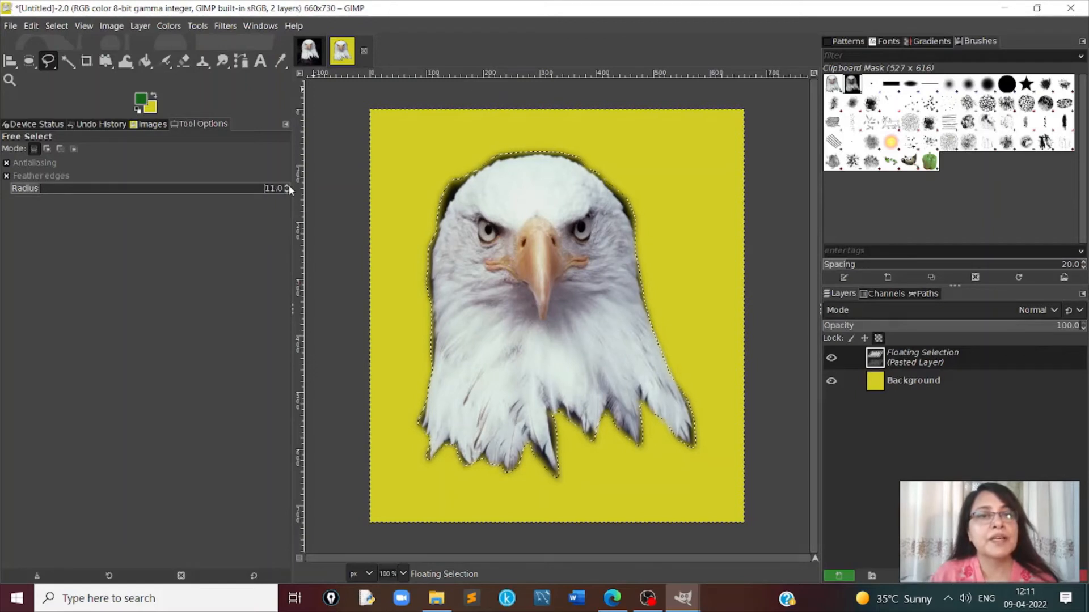
left_click(288, 186)
left_click(288, 185)
left_click(288, 185)
left_click(288, 185)
left_click(288, 186)
left_click(288, 185)
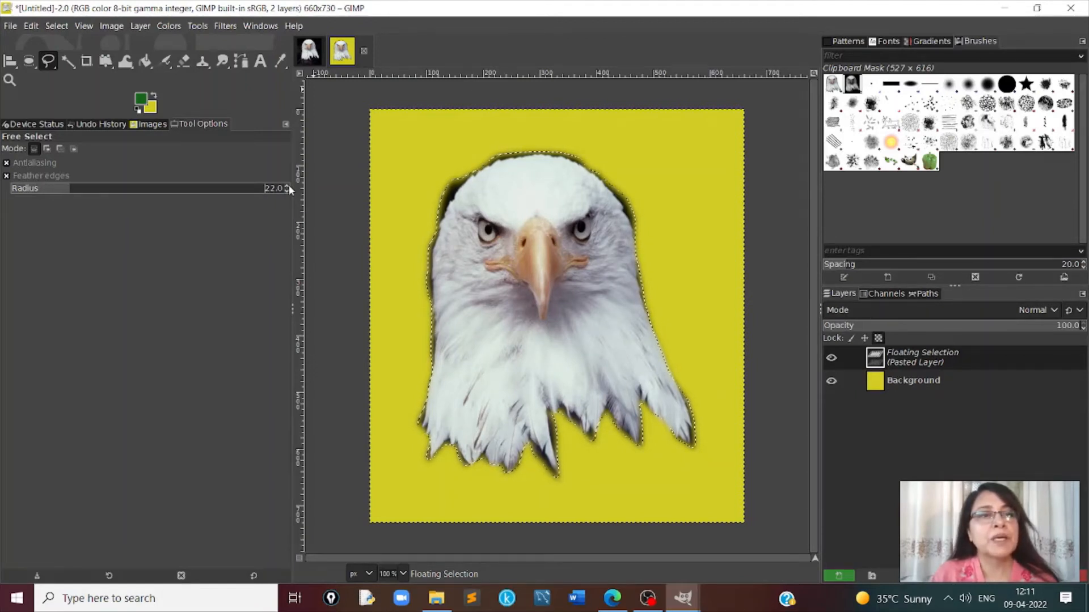
left_click(288, 185)
left_click(288, 185)
left_click(288, 185)
left_click(288, 185)
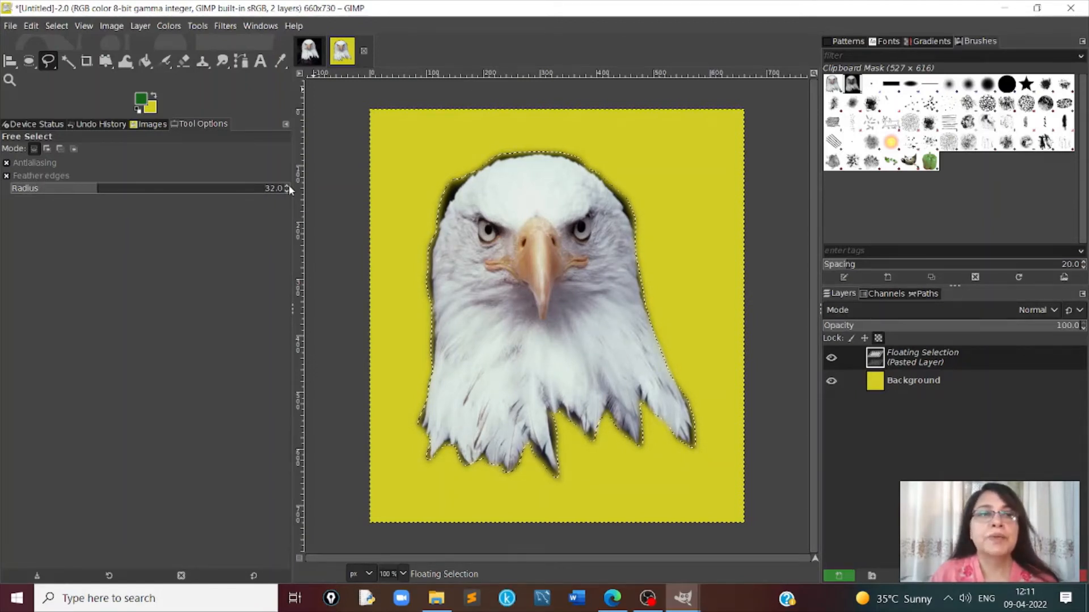
left_click(288, 185)
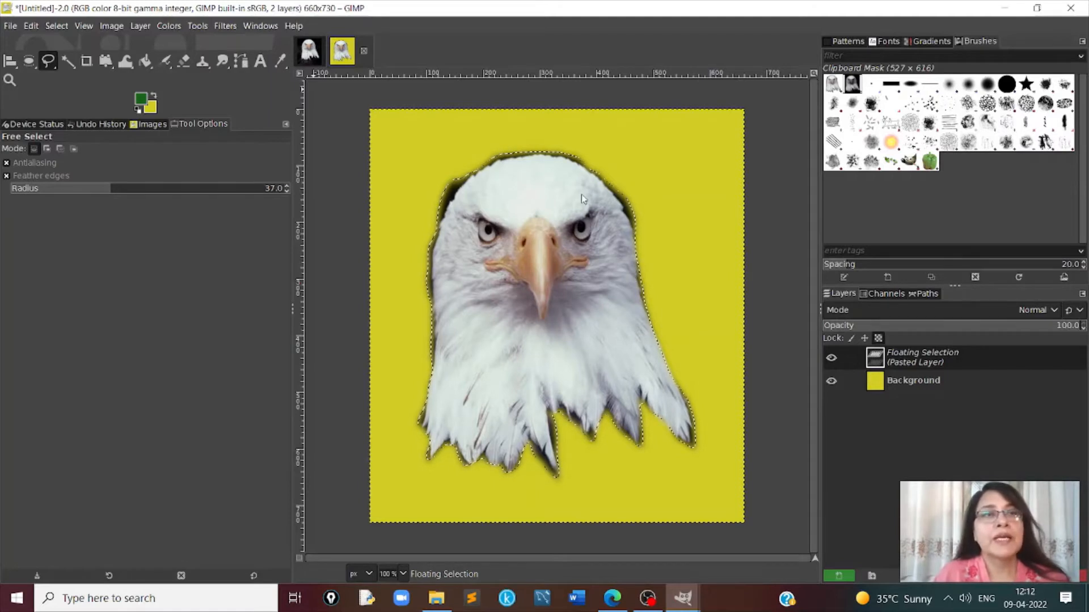
- Return to the bird3 source photo, switch to Scissors Select, and clear the existing selection
left_click(315, 57)
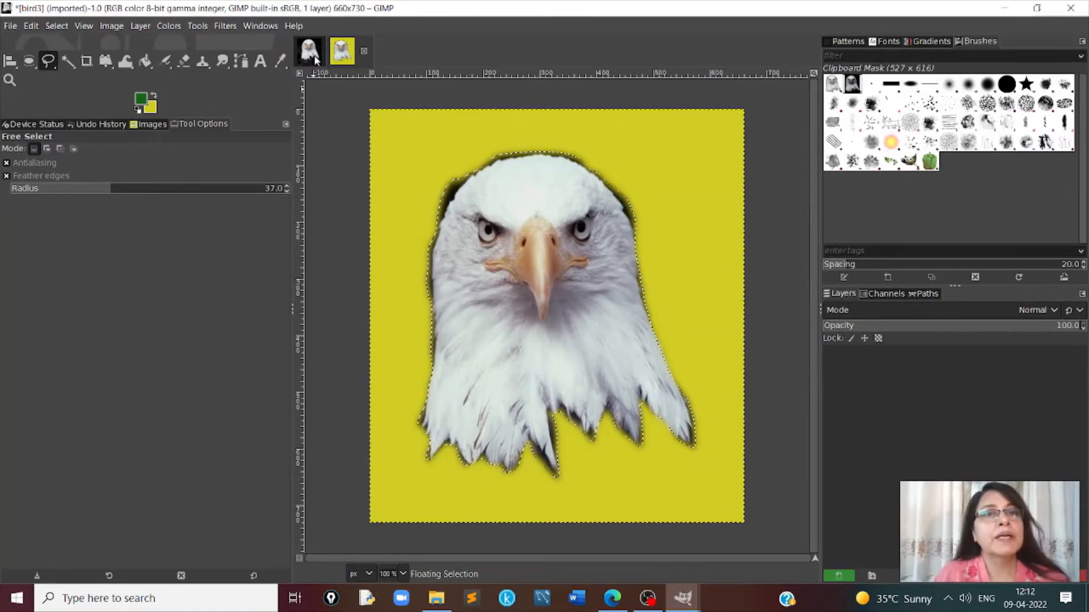
left_click(56, 66)
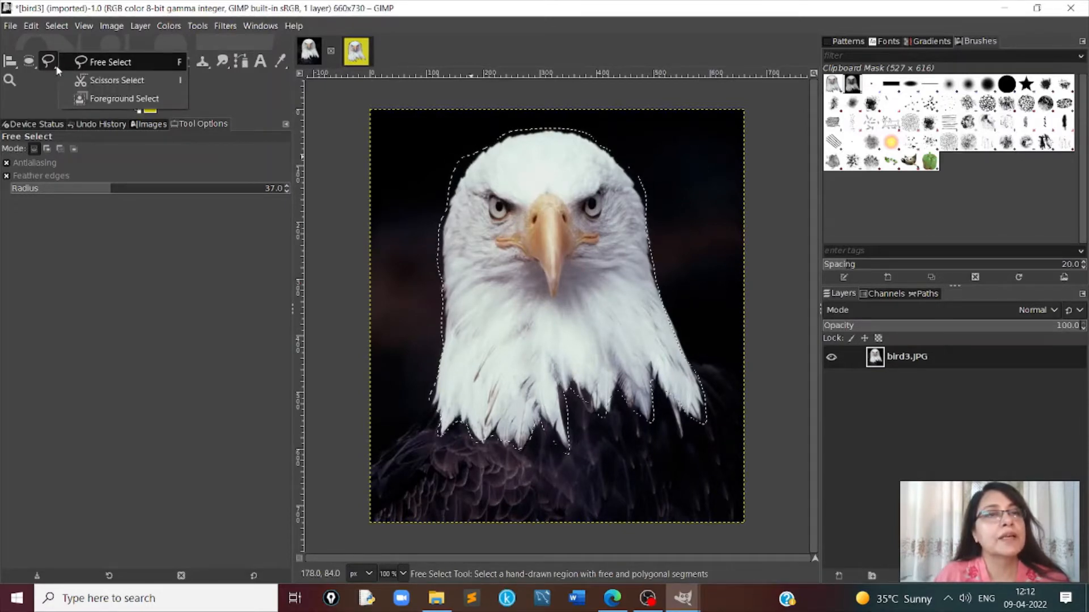
left_click(105, 80)
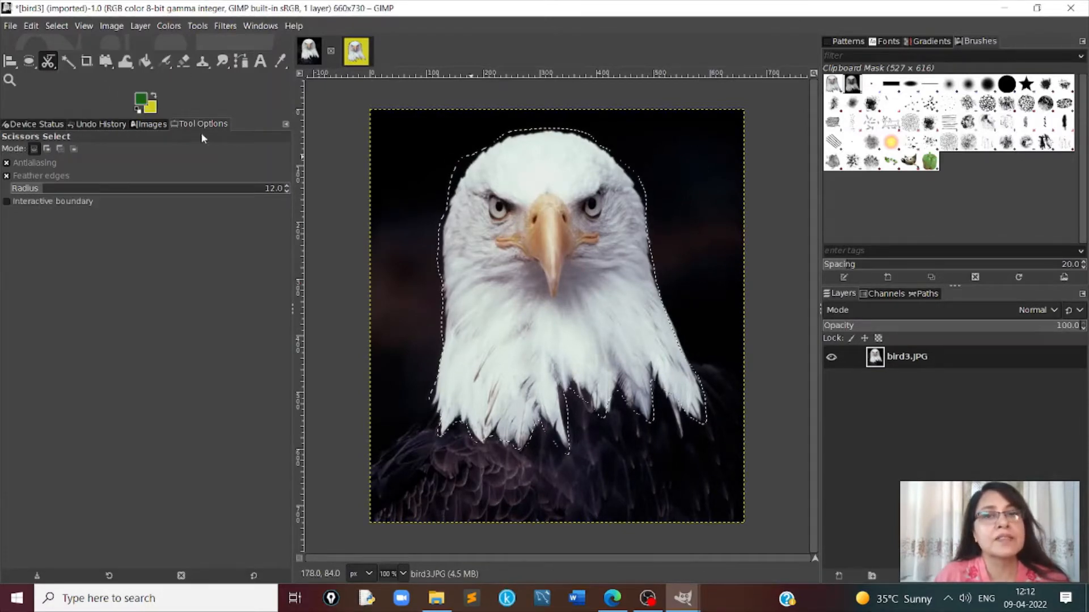
key("ctrl+shift+a")
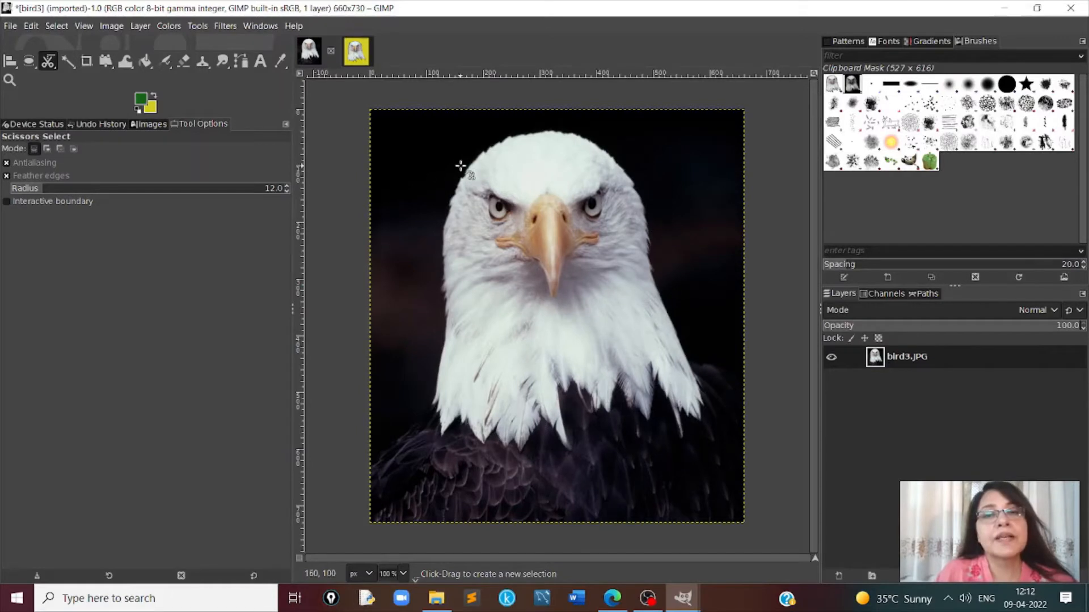
- Trace a closed Scissors Select outline around the eagle's white head and neck feathers, and convert it to a selection
left_click(464, 168)
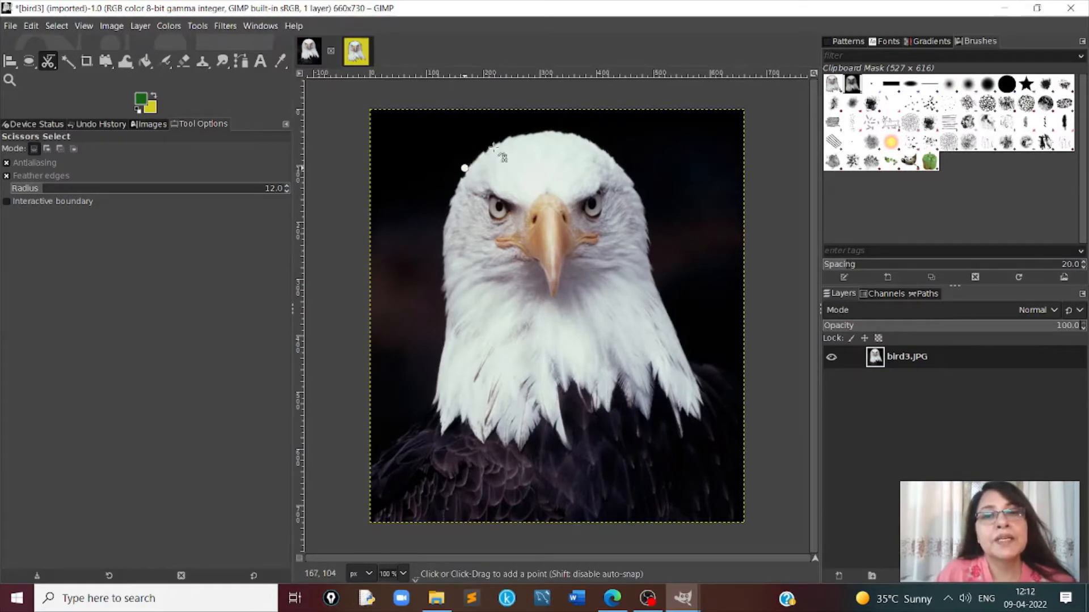
left_click(480, 150)
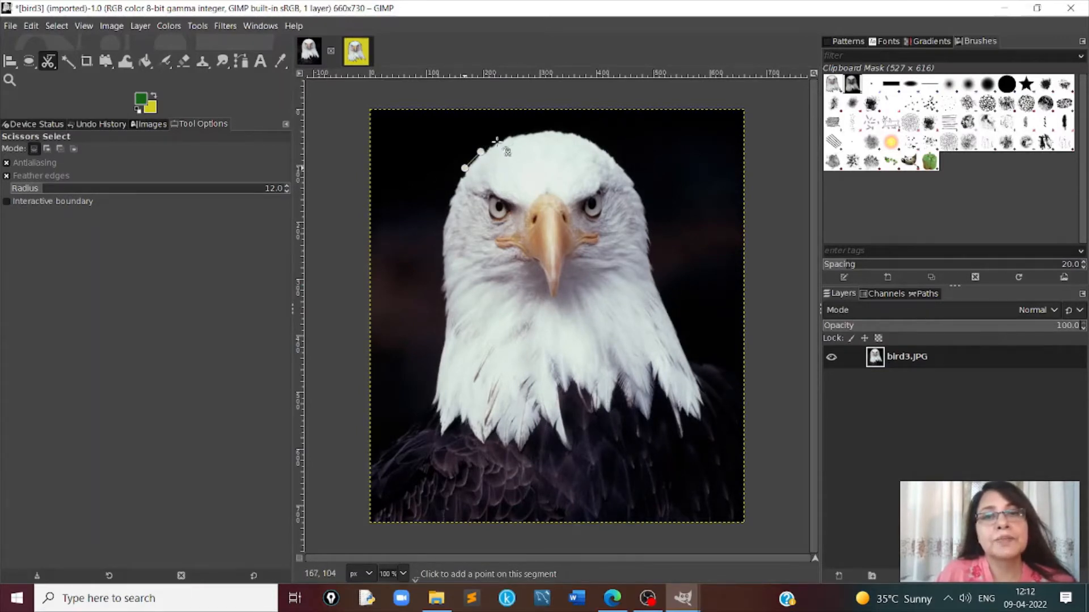
left_click(497, 141)
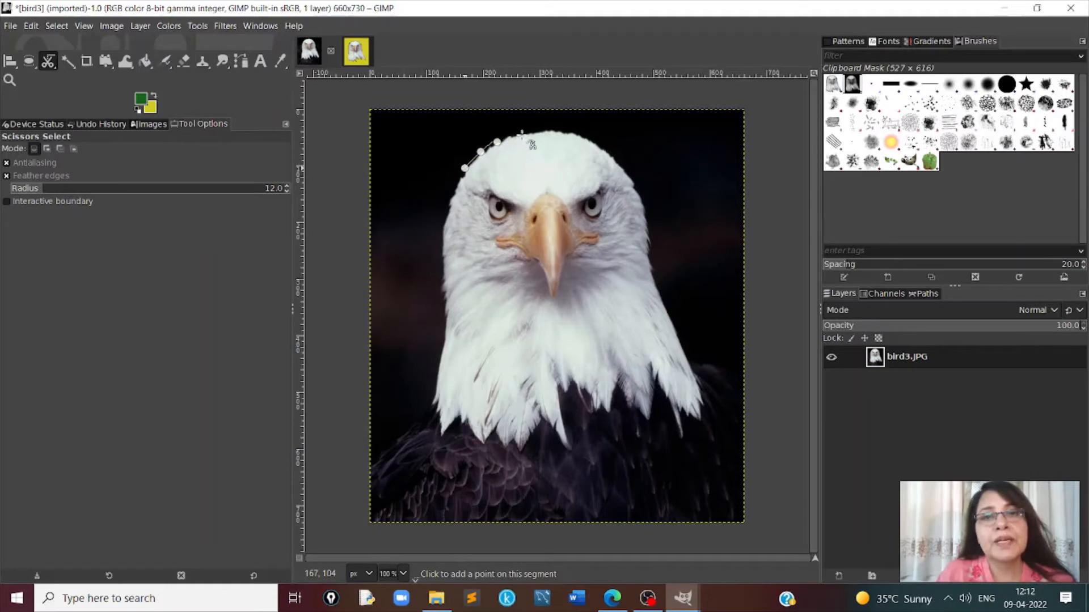
left_click(521, 134)
left_click(542, 131)
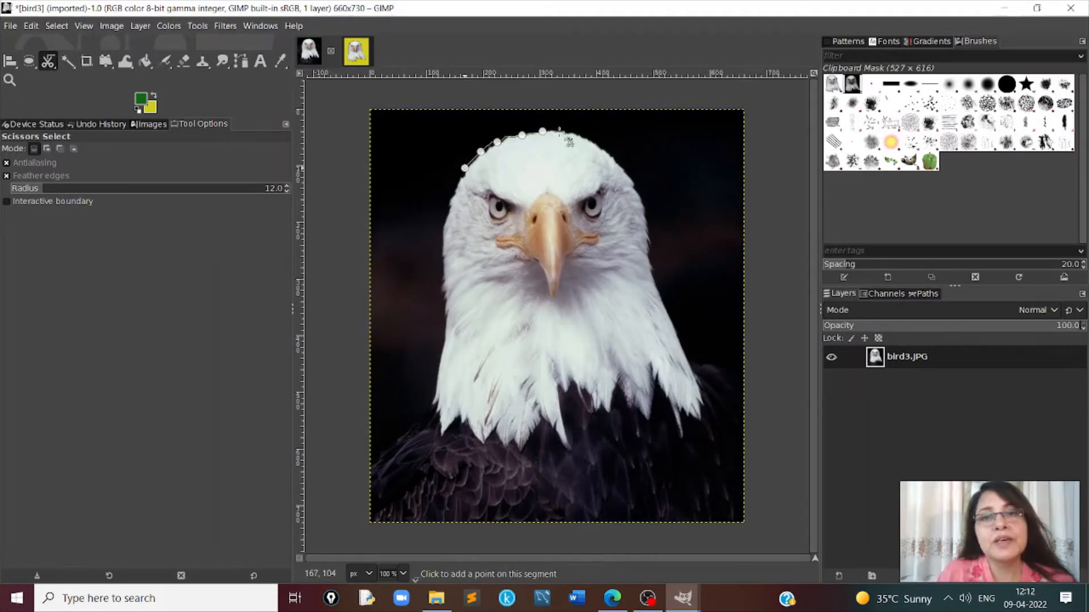
left_click(559, 131)
left_click(577, 133)
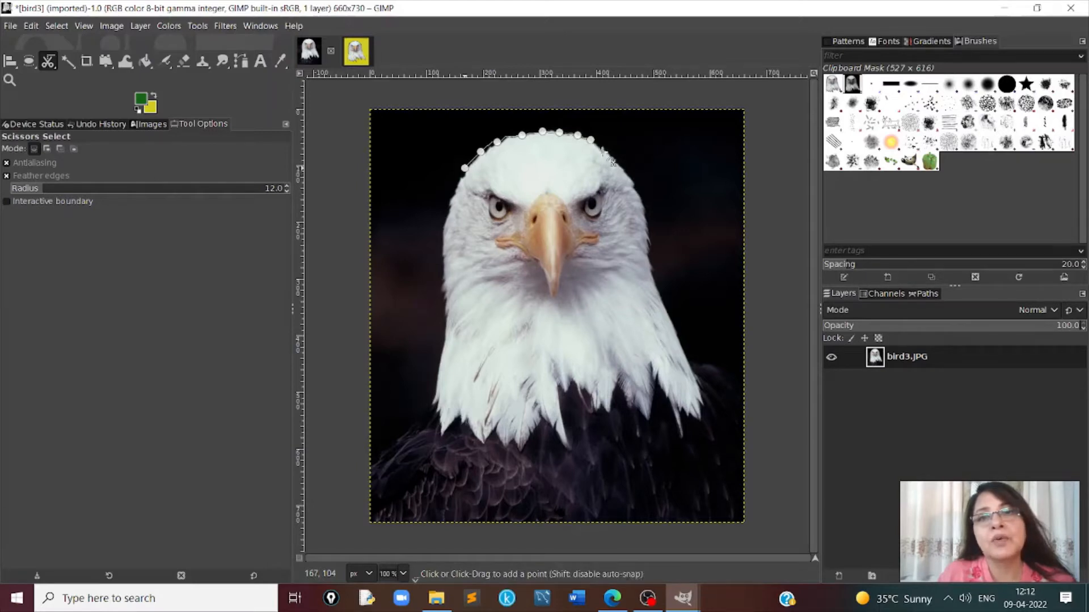
left_click(602, 152)
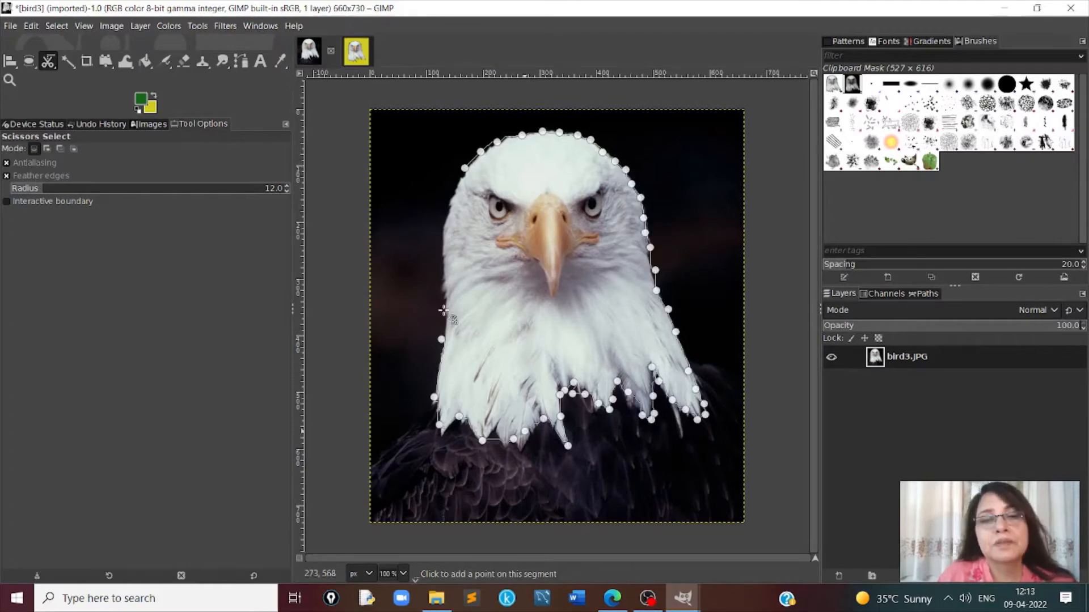
left_click(443, 310)
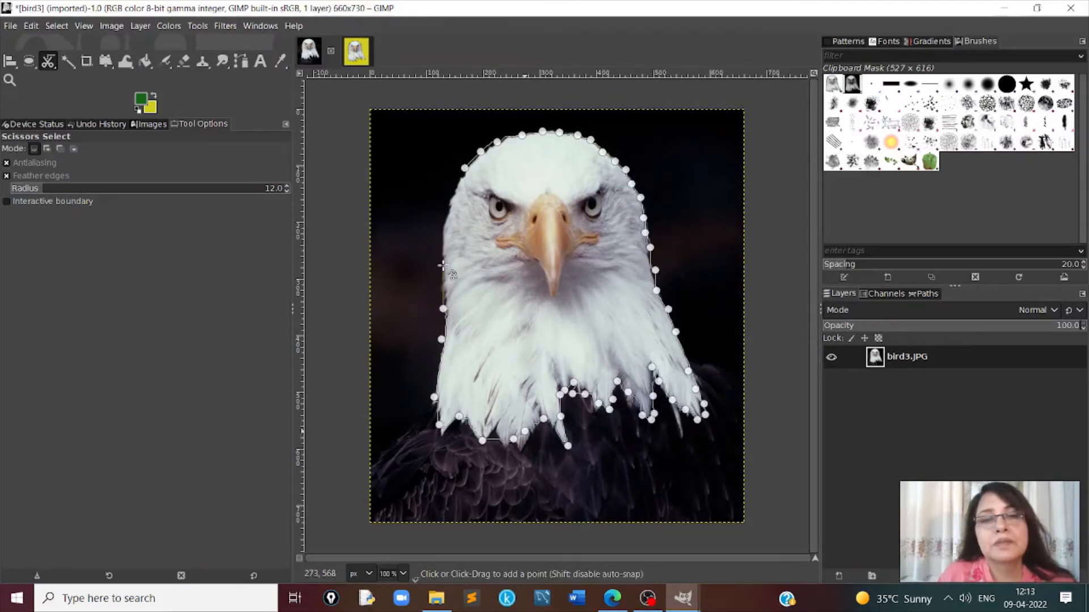
left_click(442, 265)
left_click(442, 242)
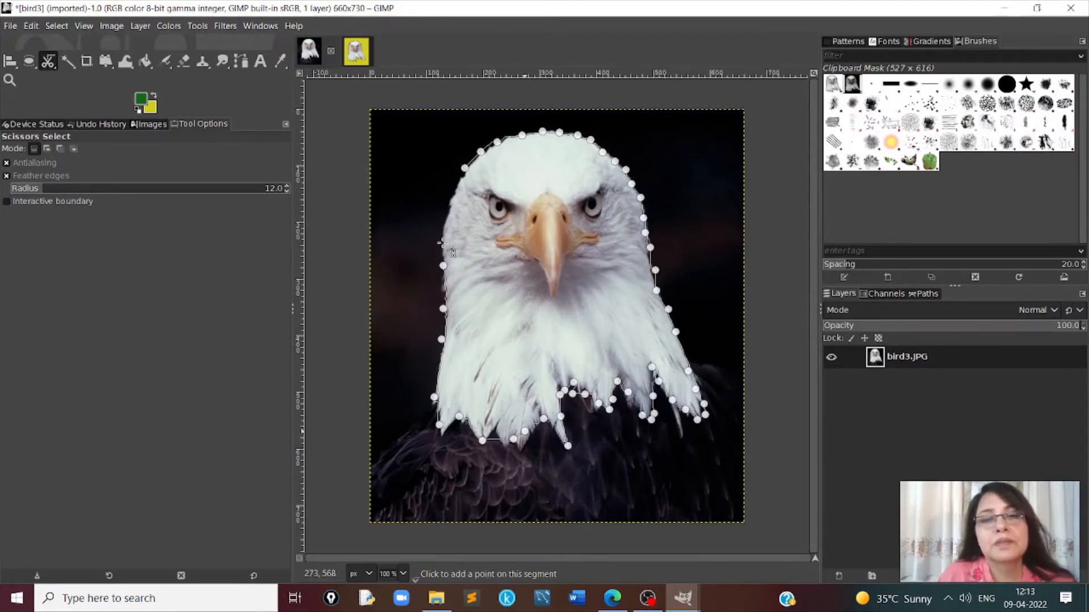
left_click(445, 206)
left_click(455, 184)
left_click(464, 169)
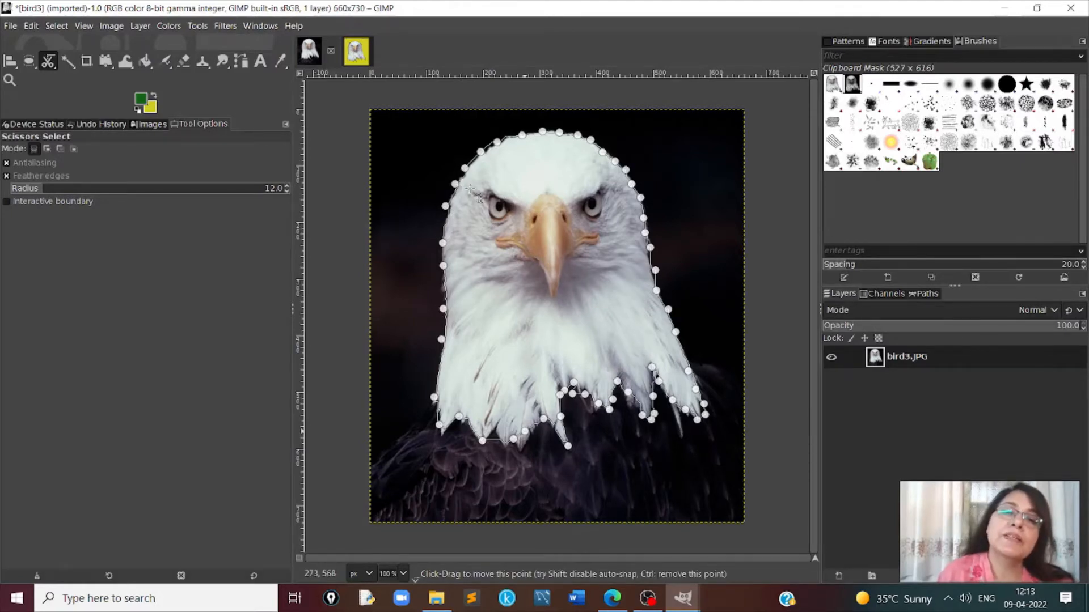
left_click(569, 176)
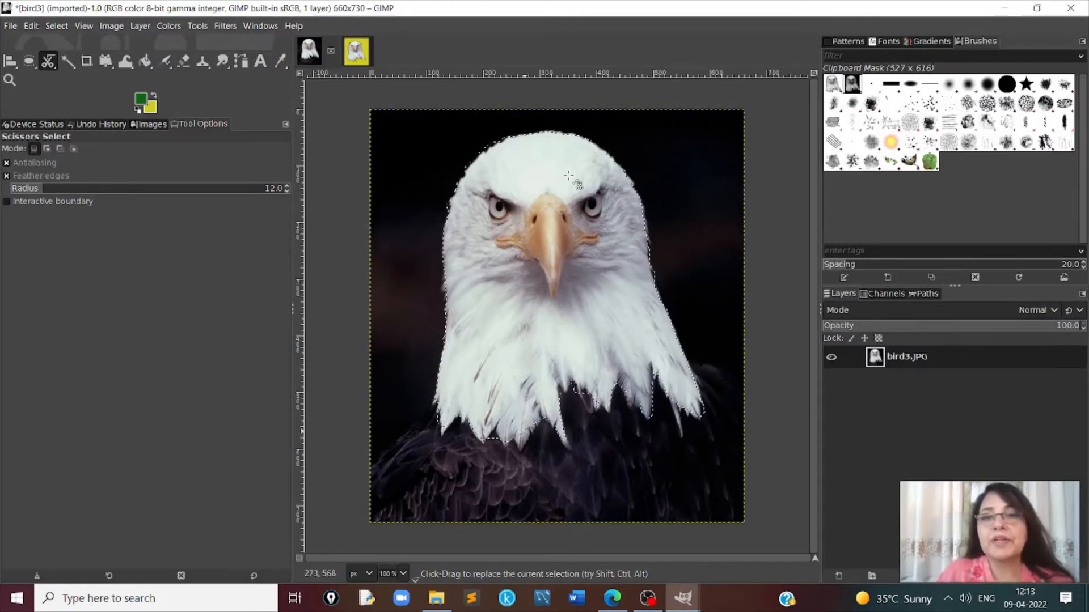
- Create another new 660 × 730 px image and paste a copy of the scissors-selected eagle head into it
left_click(11, 26)
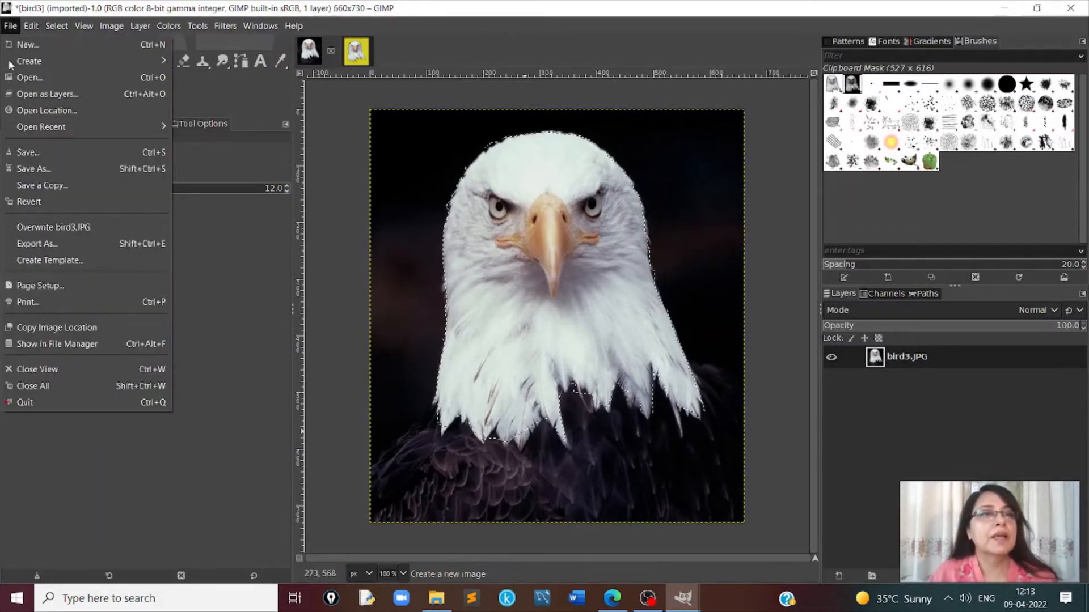
left_click(36, 46)
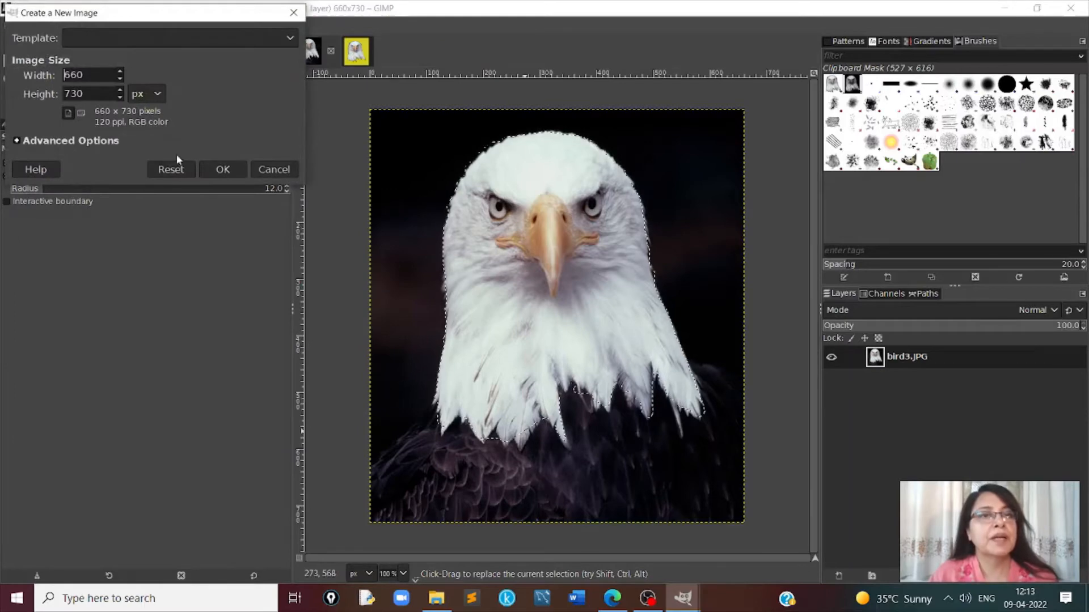
left_click(224, 170)
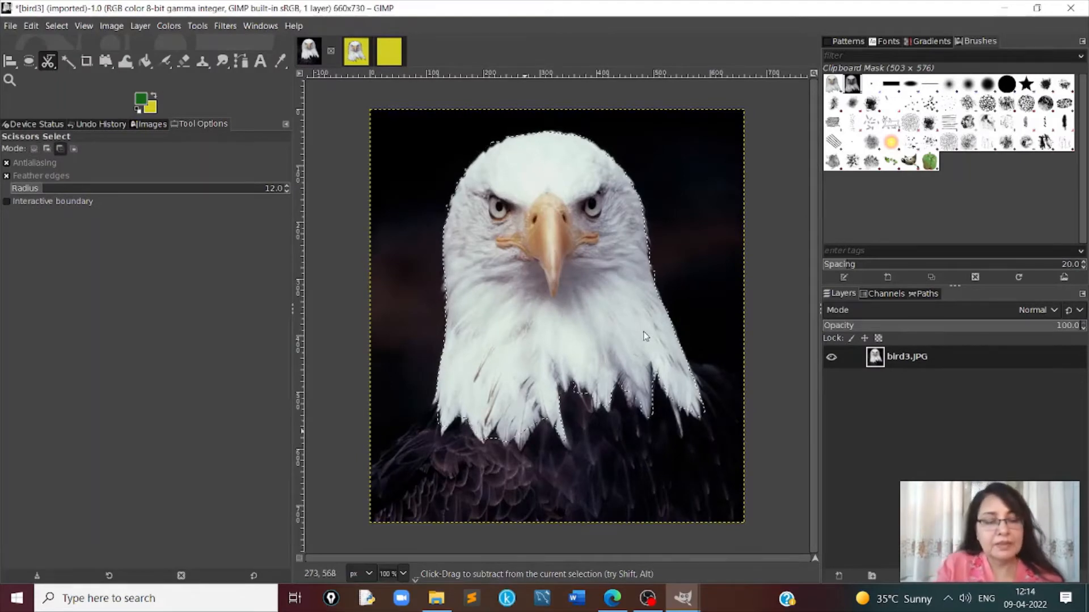
key("ctrl+c")
left_click(399, 52)
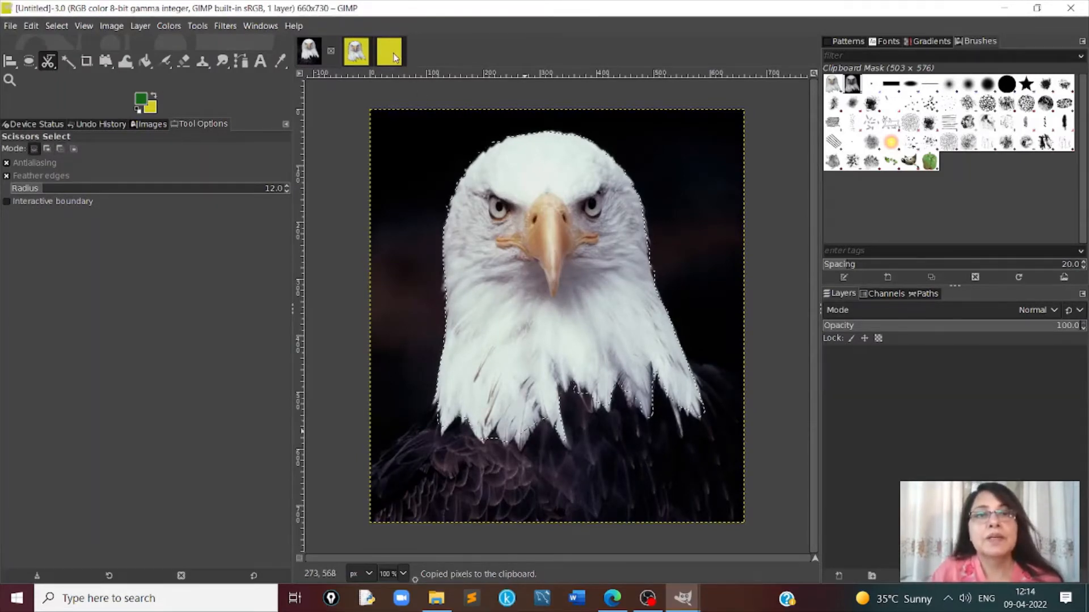
key("ctrl+v")
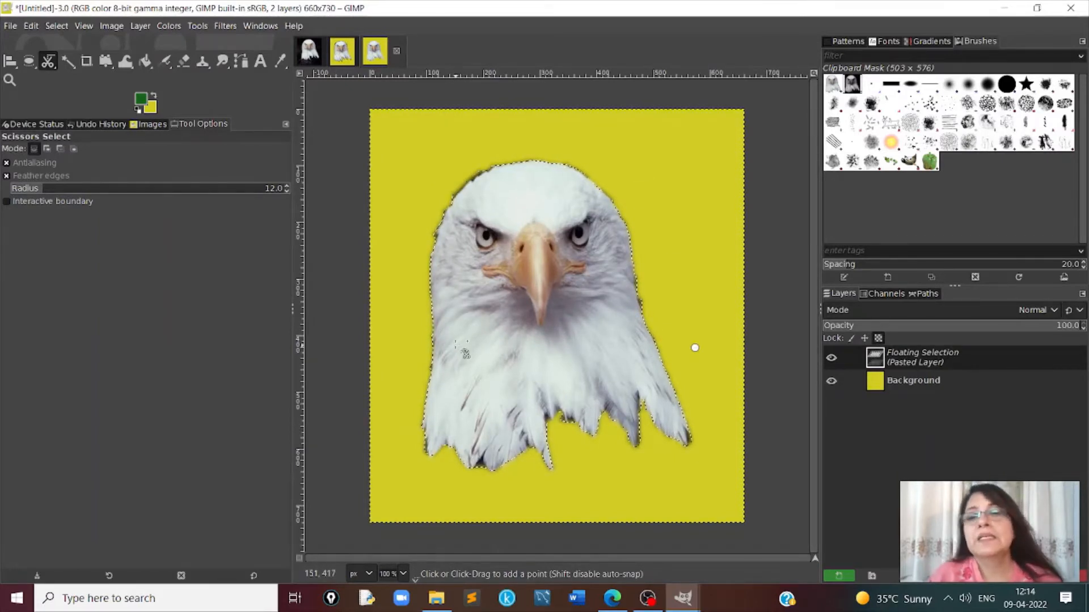
- Compare the edges of the Free Select cut-out with those of the Scissors Select cut-out
left_click(339, 51)
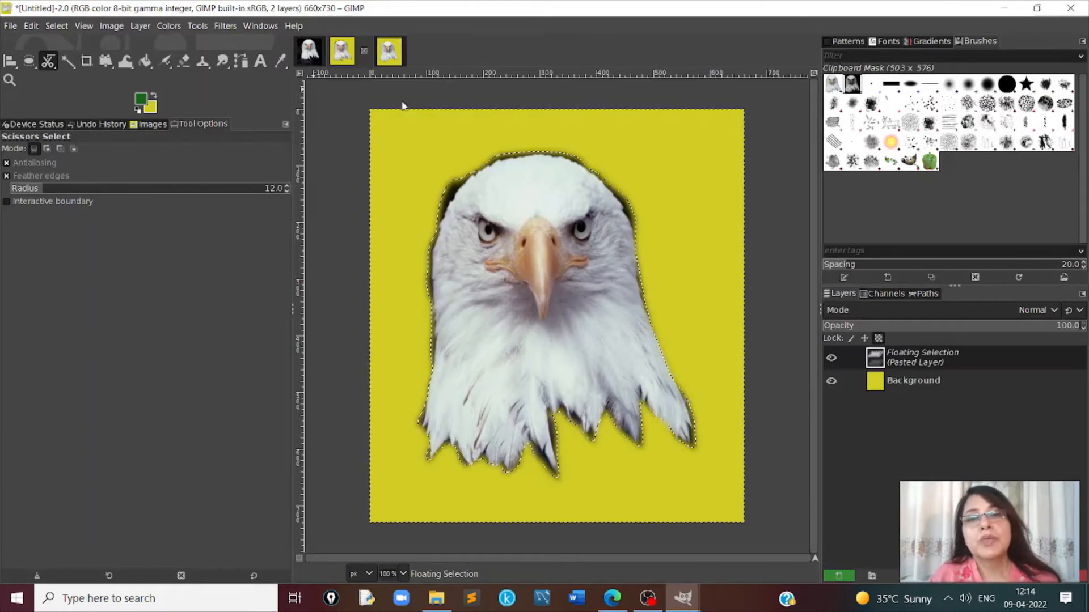
left_click(388, 55)
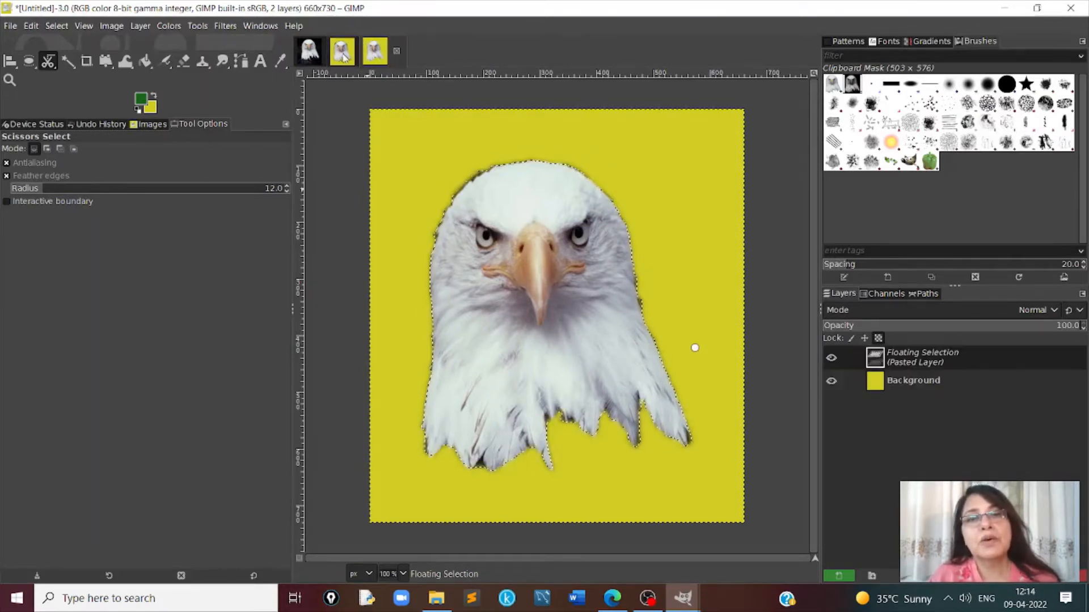
left_click(341, 51)
left_click(389, 53)
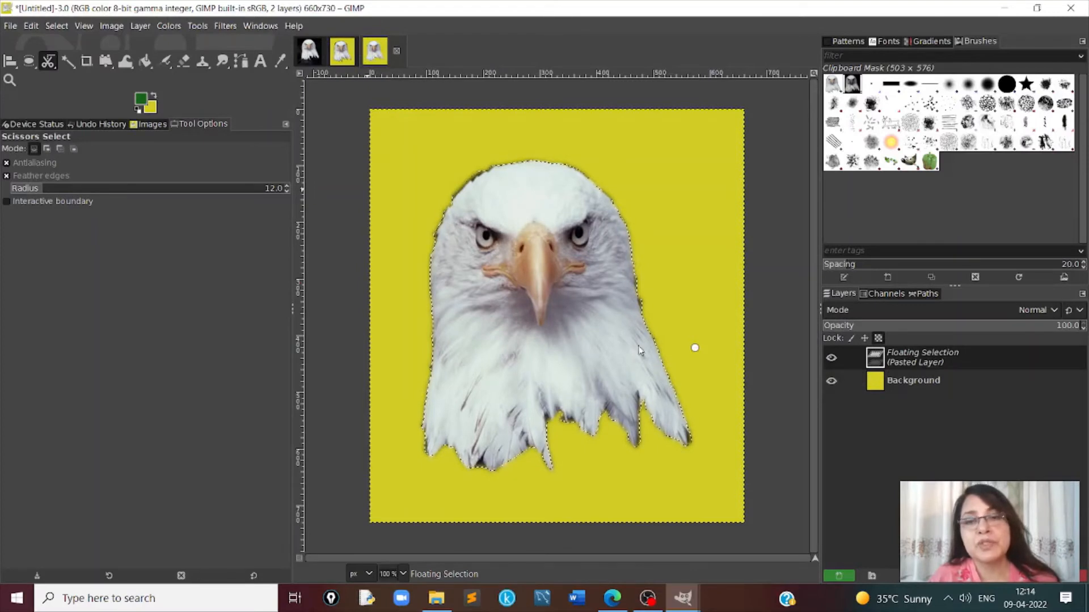
left_click(342, 51)
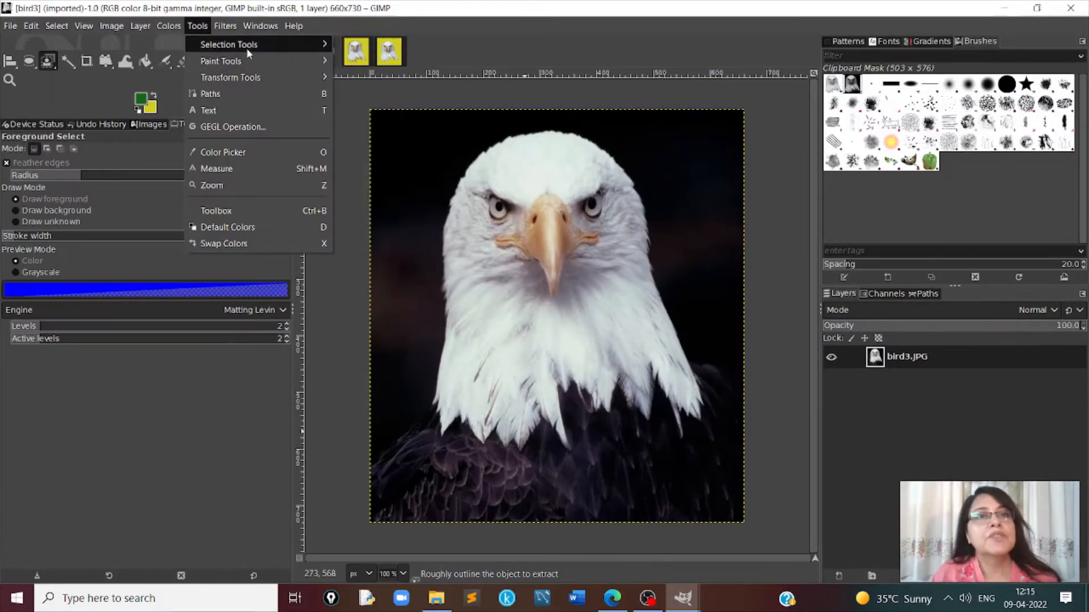
- Roughly outline the eagle's white head in bird3 with Foreground Select, and paint foreground strokes along its edge with the 2. Hardness 025 brush chosen
mouse_move(246, 45)
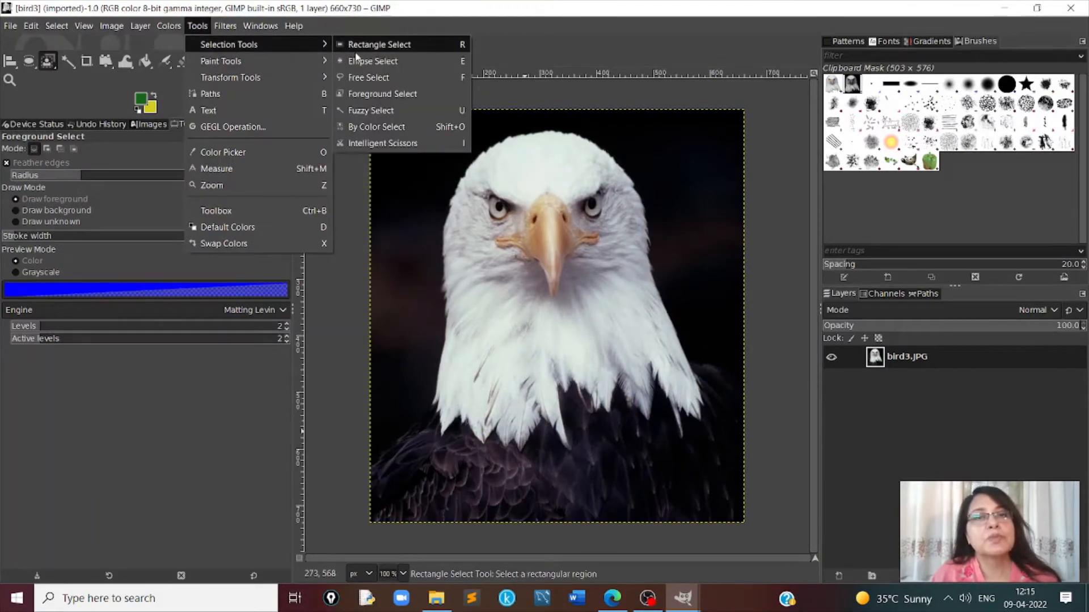
left_click(384, 95)
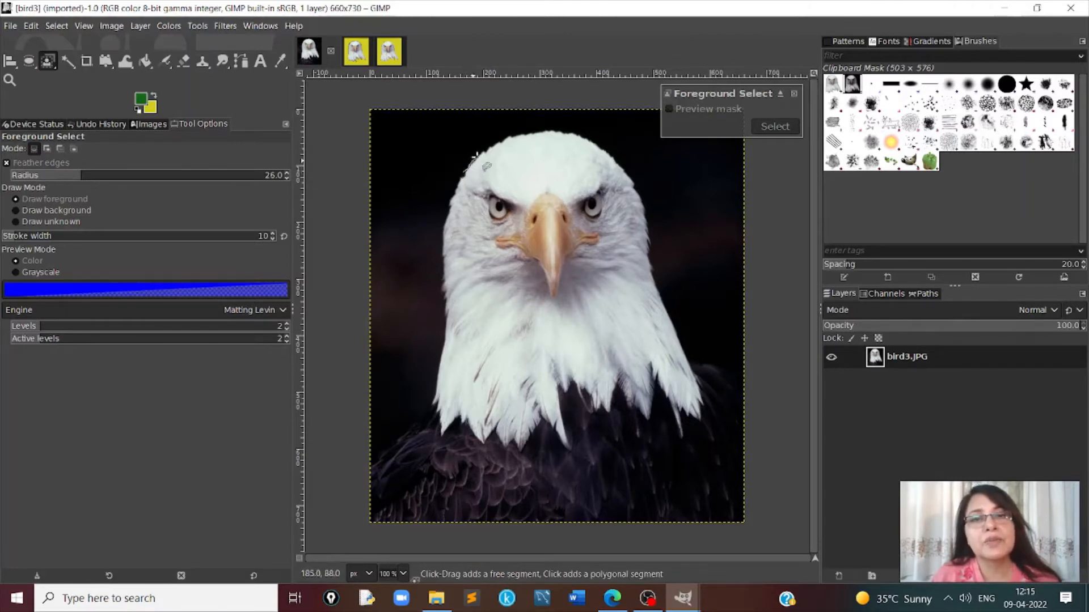
mouse_move(475, 159)
left_mouse_down()
mouse_move(572, 130)
mouse_move(625, 165)
mouse_move(647, 200)
mouse_move(656, 271)
mouse_move(702, 395)
mouse_move(698, 428)
mouse_move(654, 379)
mouse_move(646, 427)
mouse_move(617, 392)
mouse_move(598, 419)
mouse_move(568, 398)
mouse_move(568, 455)
mouse_move(542, 426)
mouse_move(519, 451)
mouse_move(431, 431)
mouse_move(427, 245)
mouse_move(469, 166)
left_mouse_up()
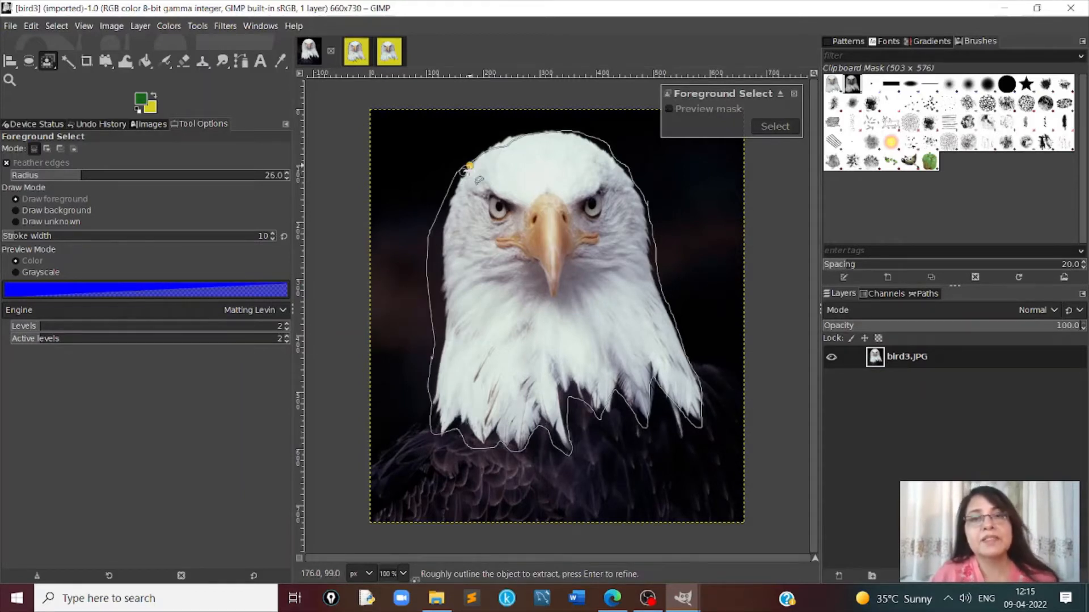
key("Return")
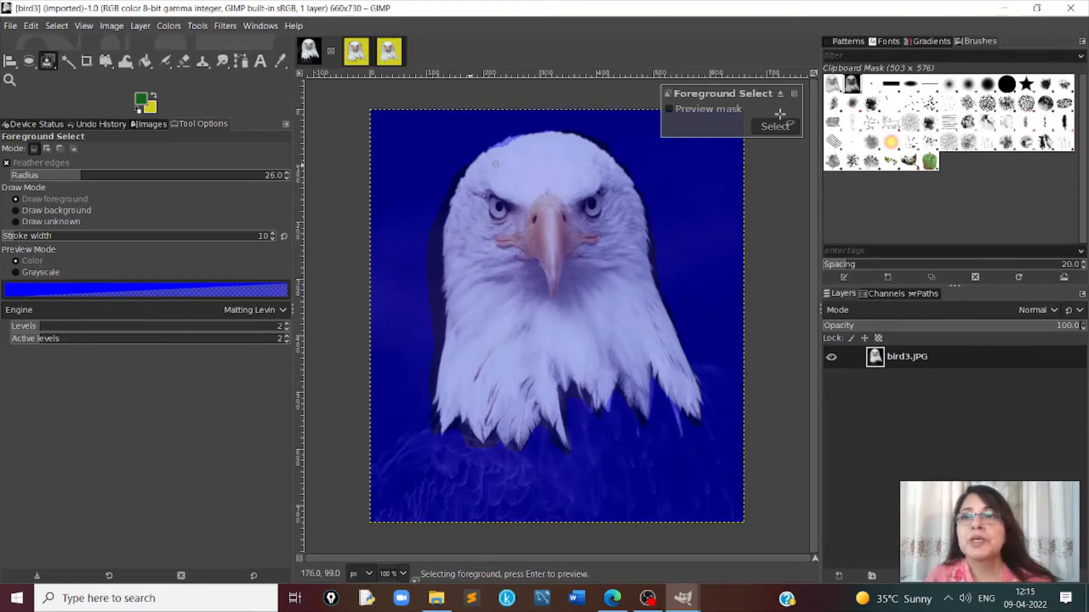
left_click(948, 85)
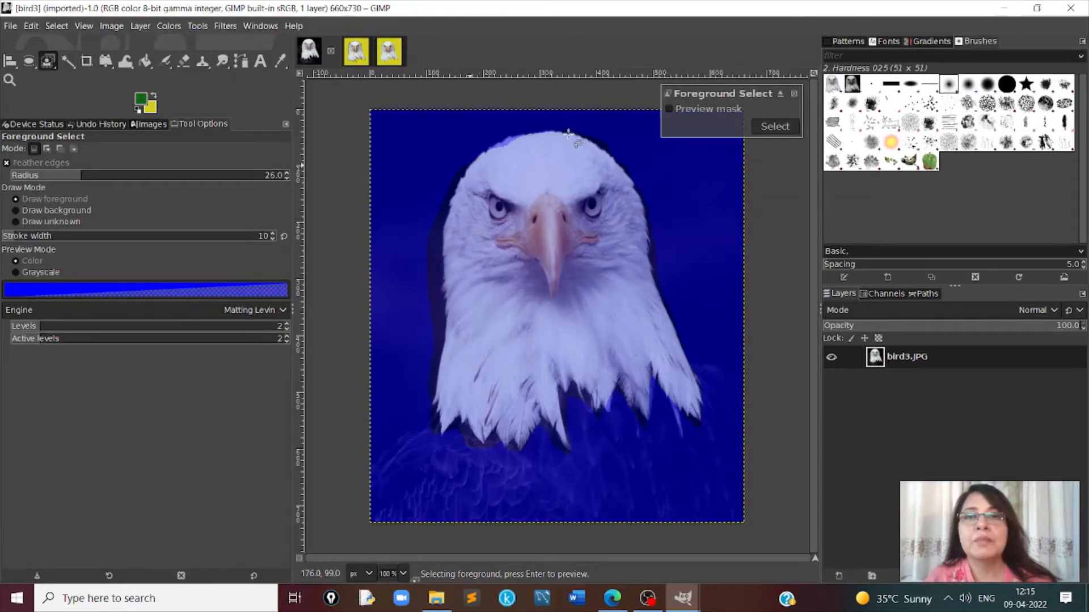
mouse_move(566, 133)
left_mouse_down()
mouse_move(633, 170)
mouse_move(652, 211)
mouse_move(652, 258)
mouse_move(705, 427)
mouse_move(663, 395)
mouse_move(652, 369)
mouse_move(649, 434)
mouse_move(617, 380)
mouse_move(612, 426)
mouse_move(589, 401)
mouse_move(568, 452)
mouse_move(460, 435)
mouse_move(570, 133)
left_mouse_up()
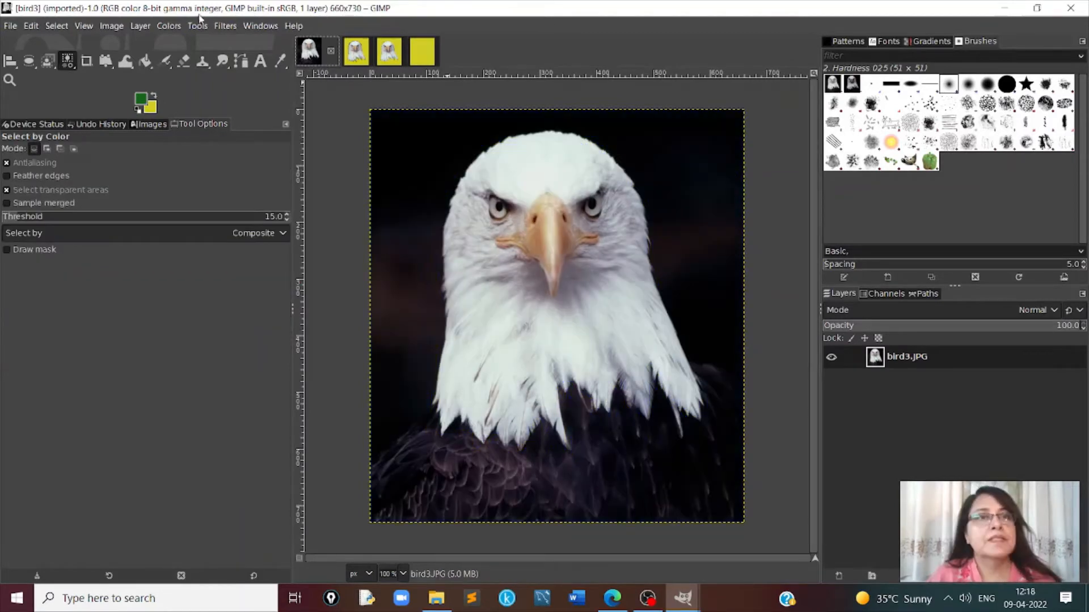
- Use Fuzzy Select to select the eagle's white forehead, and replace that selection with the white neck feathers
left_click(198, 25)
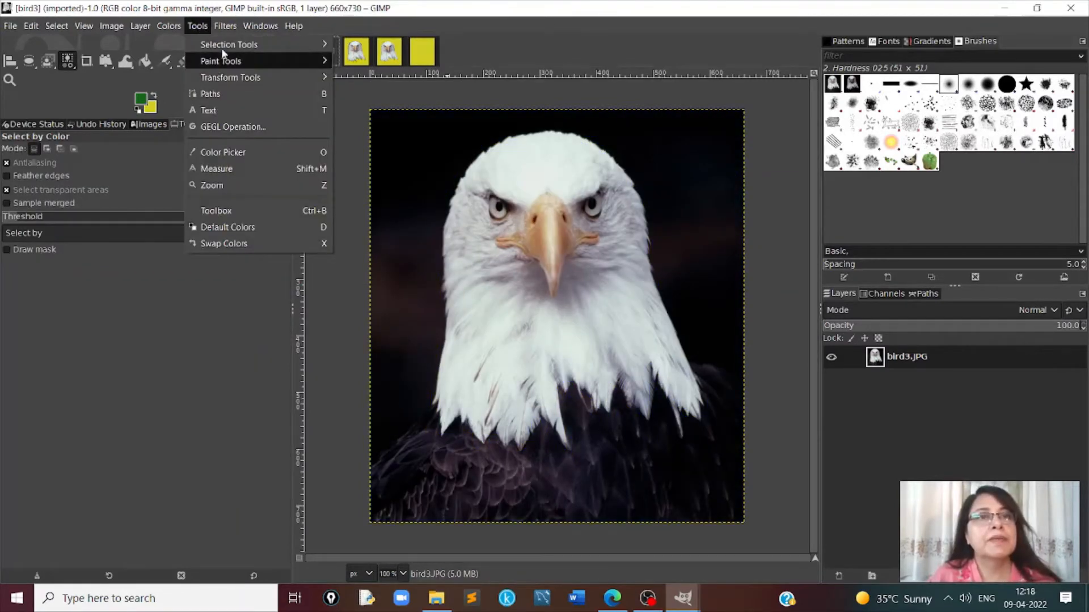
mouse_move(236, 43)
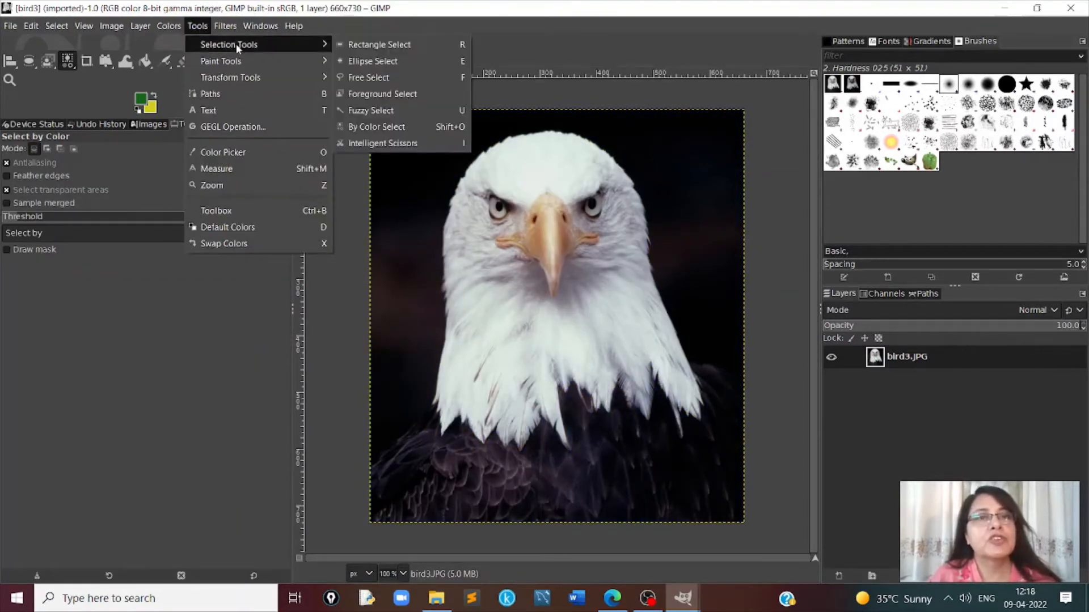
left_click(382, 114)
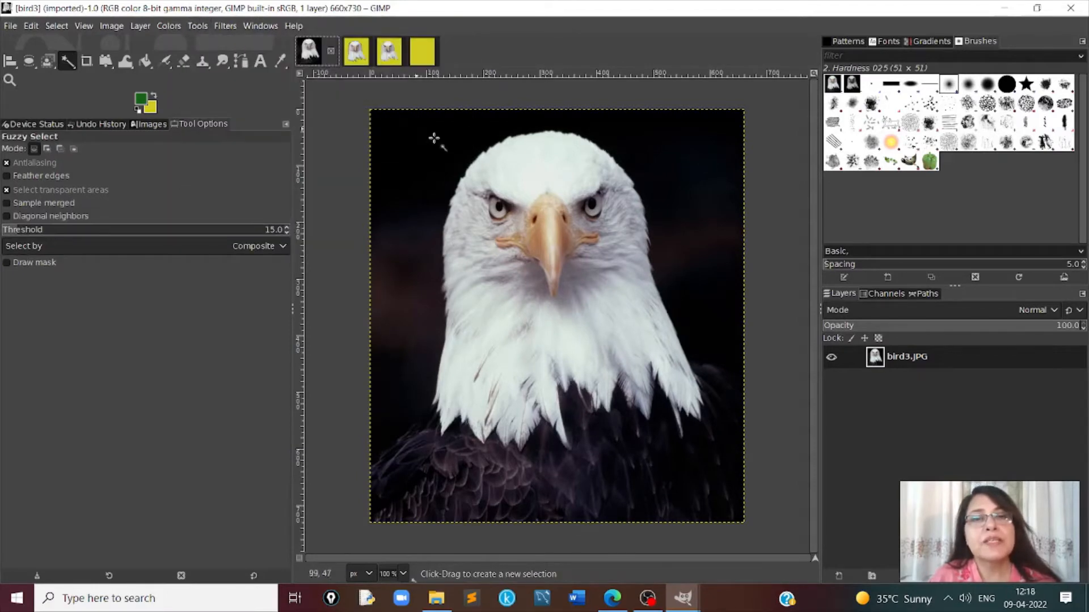
left_click(515, 170)
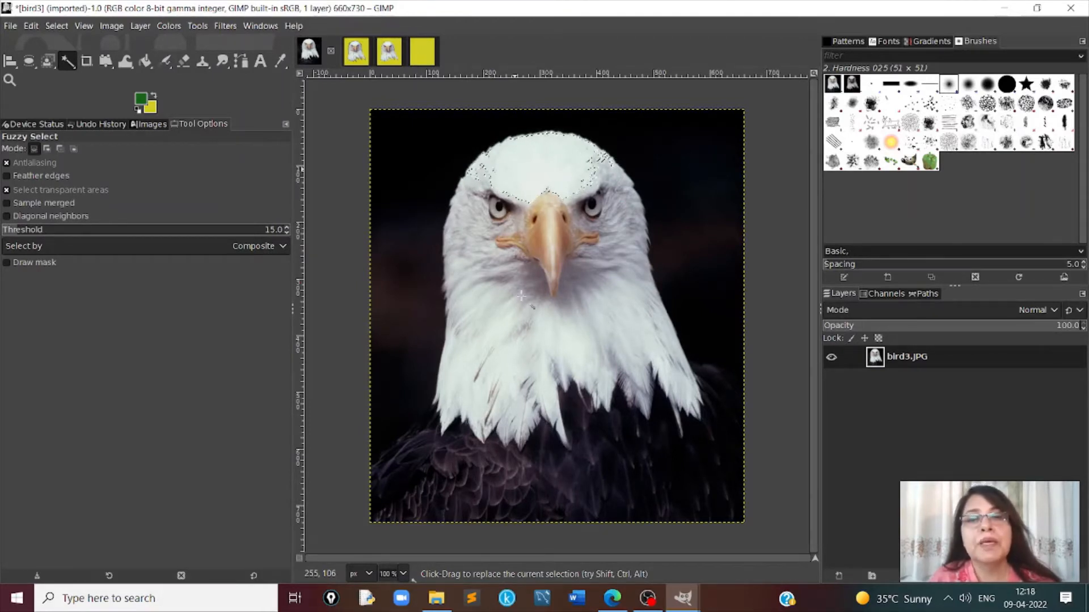
left_click(564, 344)
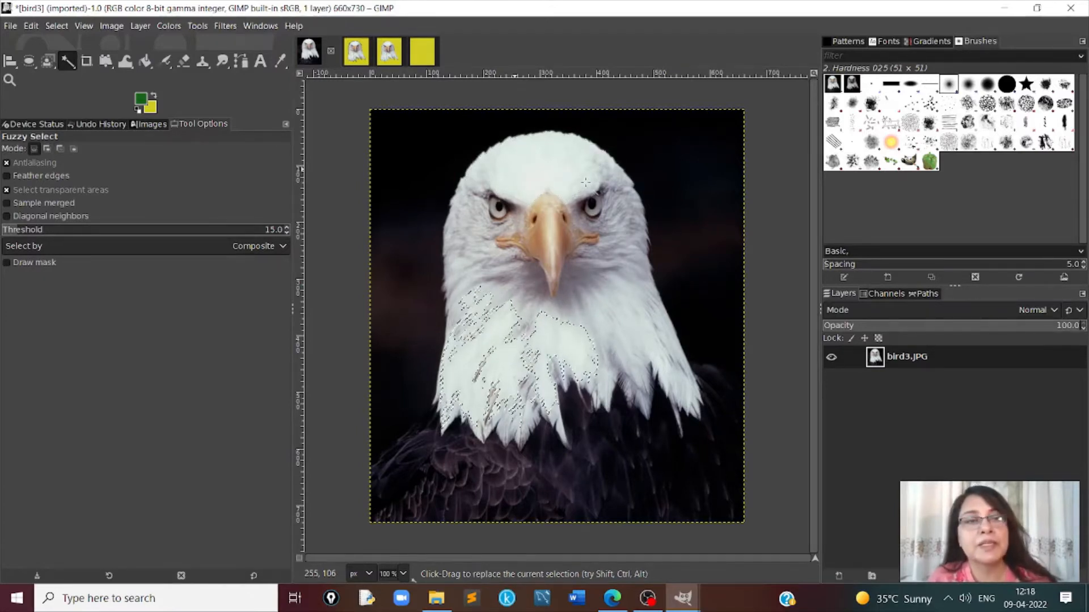
- Use Select by Color to select the areas of the photo that match the white of the eagle's forehead
left_click(203, 26)
mouse_move(239, 50)
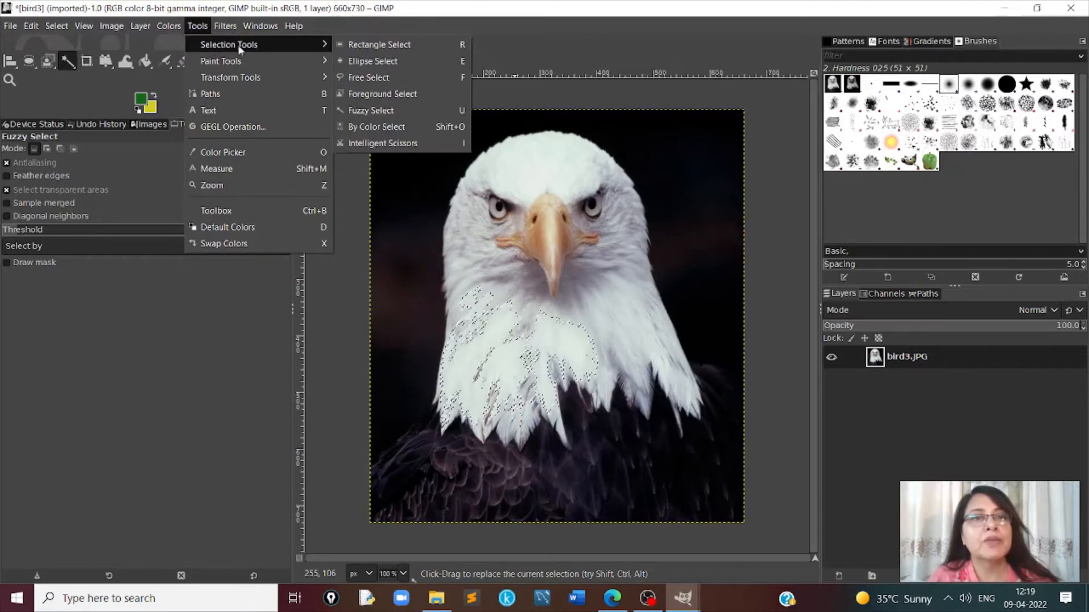
left_click(379, 129)
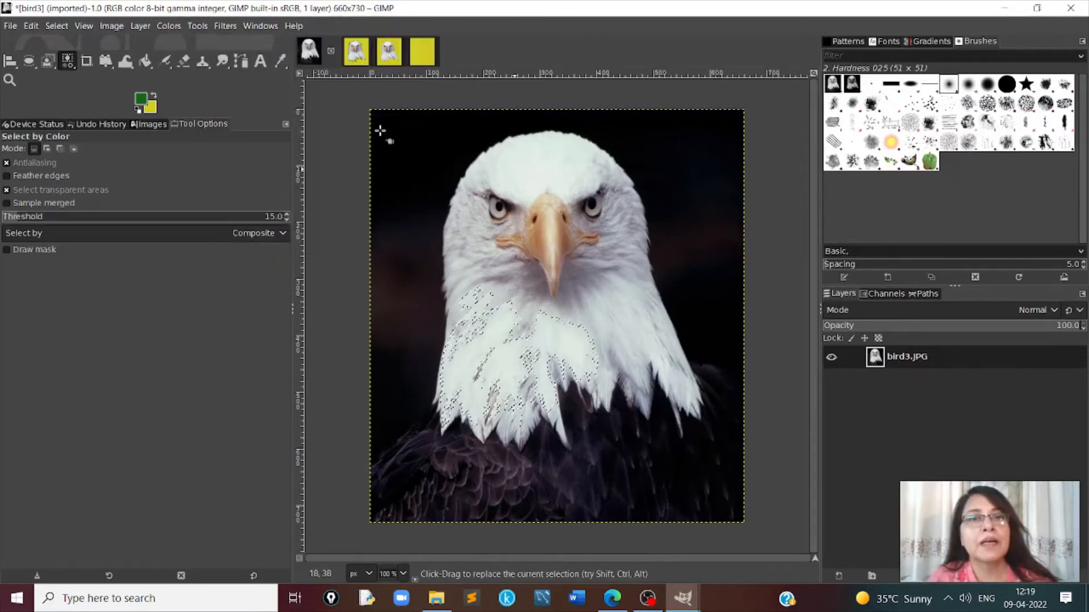
left_click(527, 168)
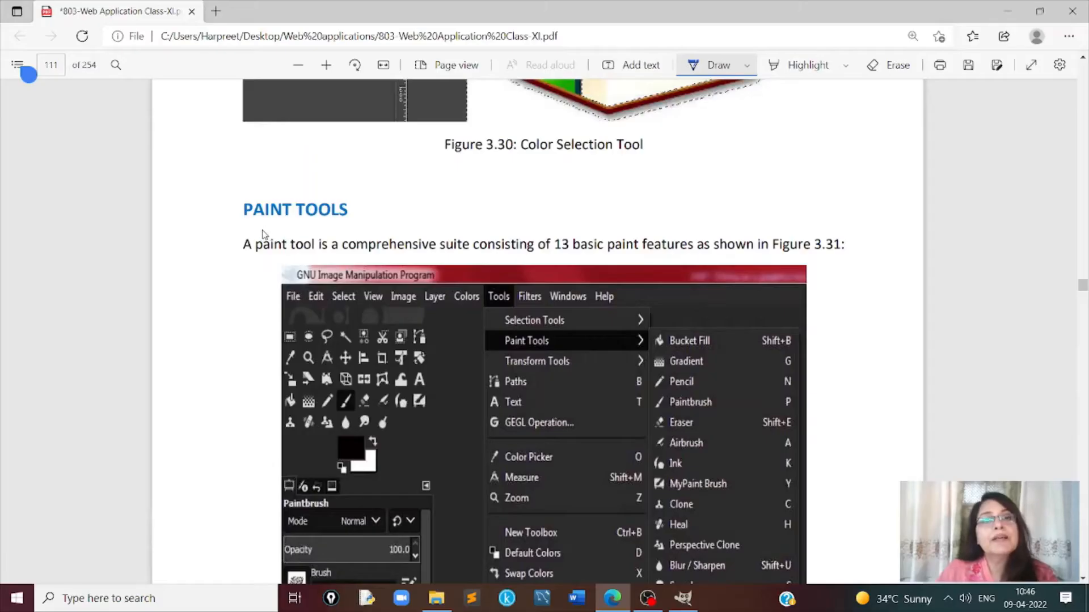
- Switch to the Web Application Class-XI PDF and read the Paint Tools section, from Figure 3.31 through Table 3.4
scroll(378, 220, "down", 3)
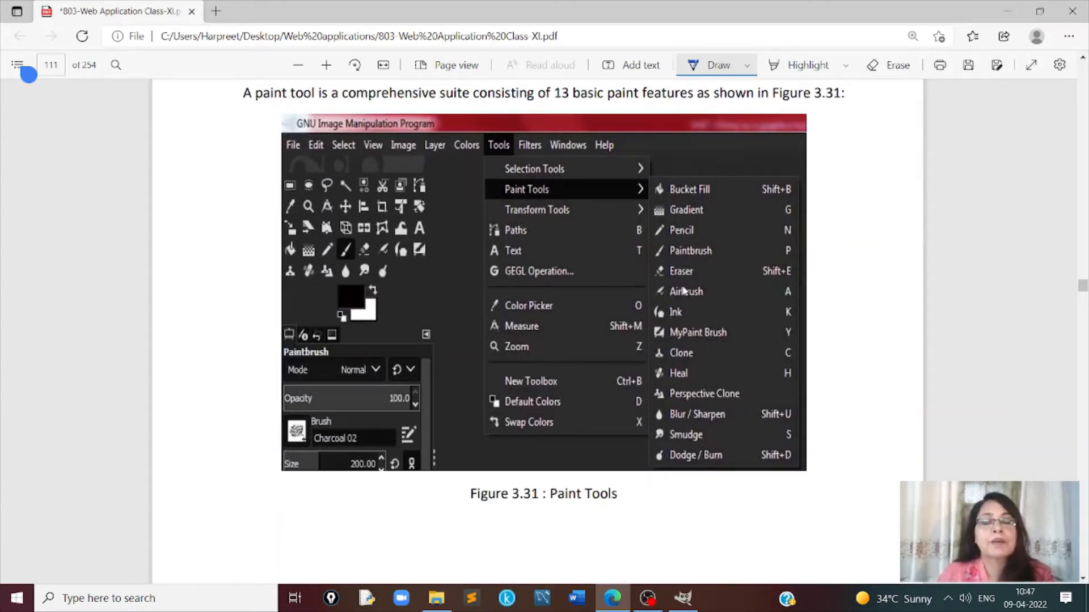
scroll(684, 290, "down", 2)
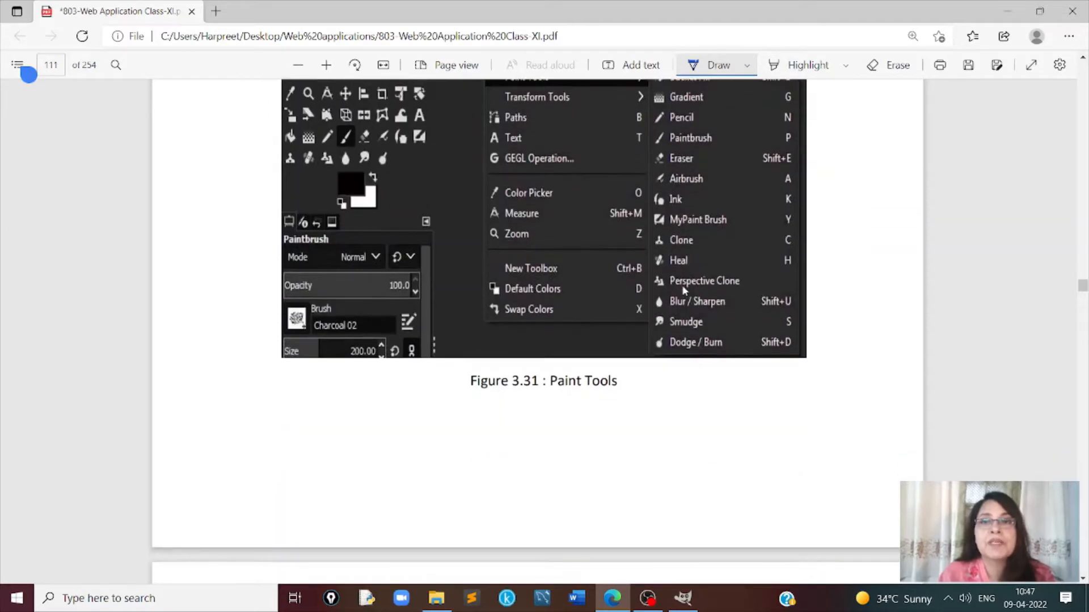
scroll(683, 289, "down", 13)
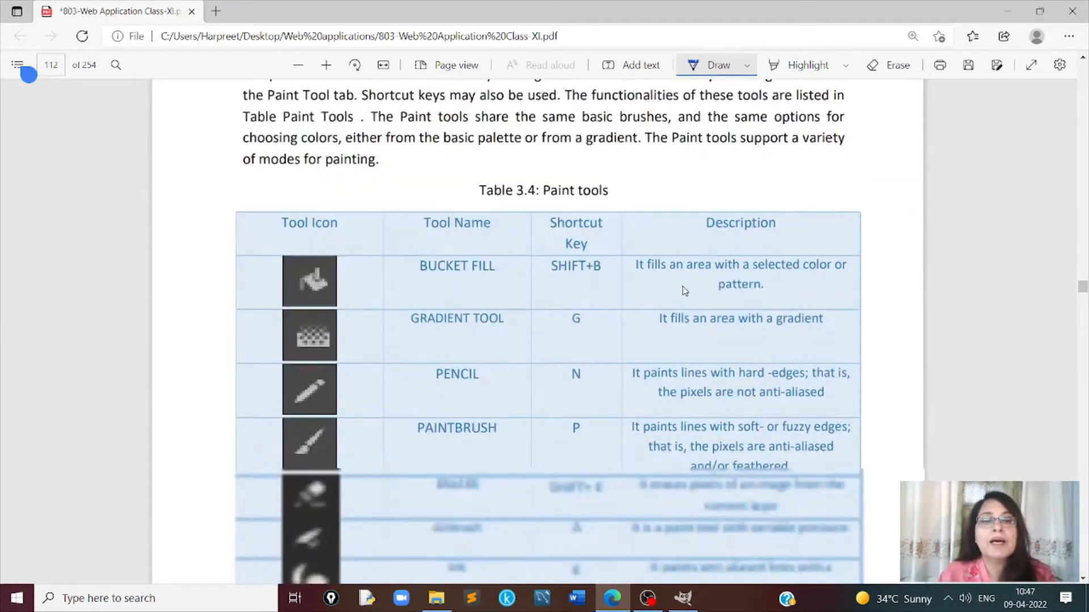
scroll(685, 290, "down", 5)
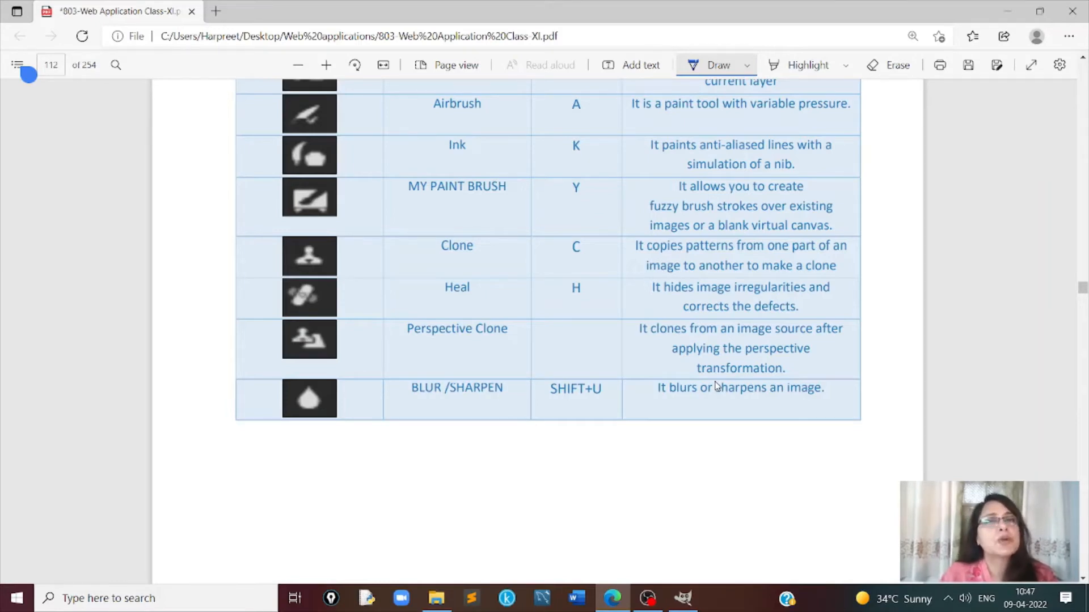
scroll(716, 387, "down", 8)
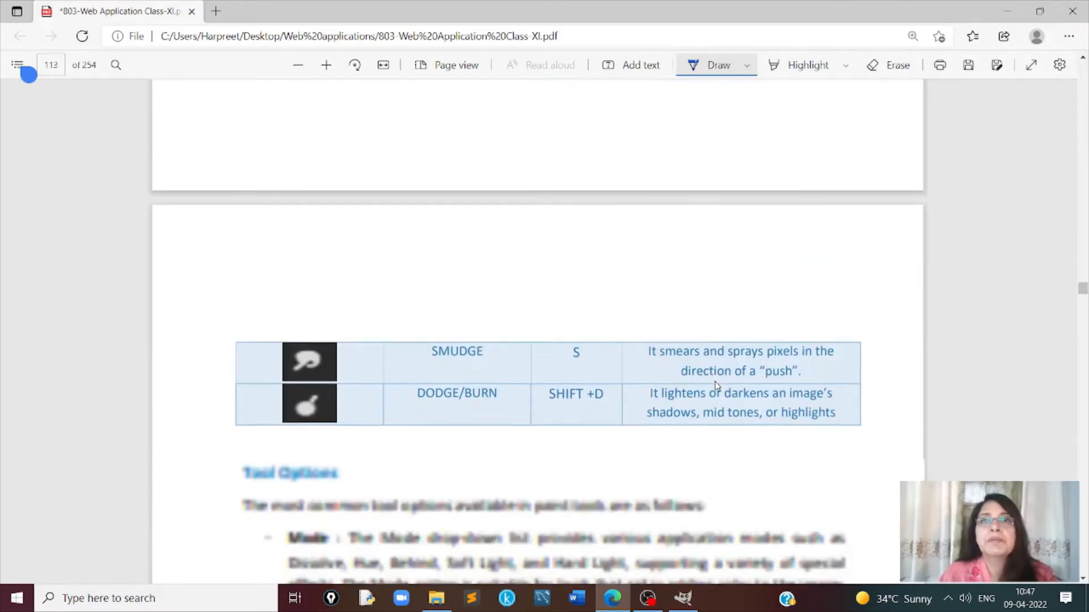
scroll(716, 386, "down", 2)
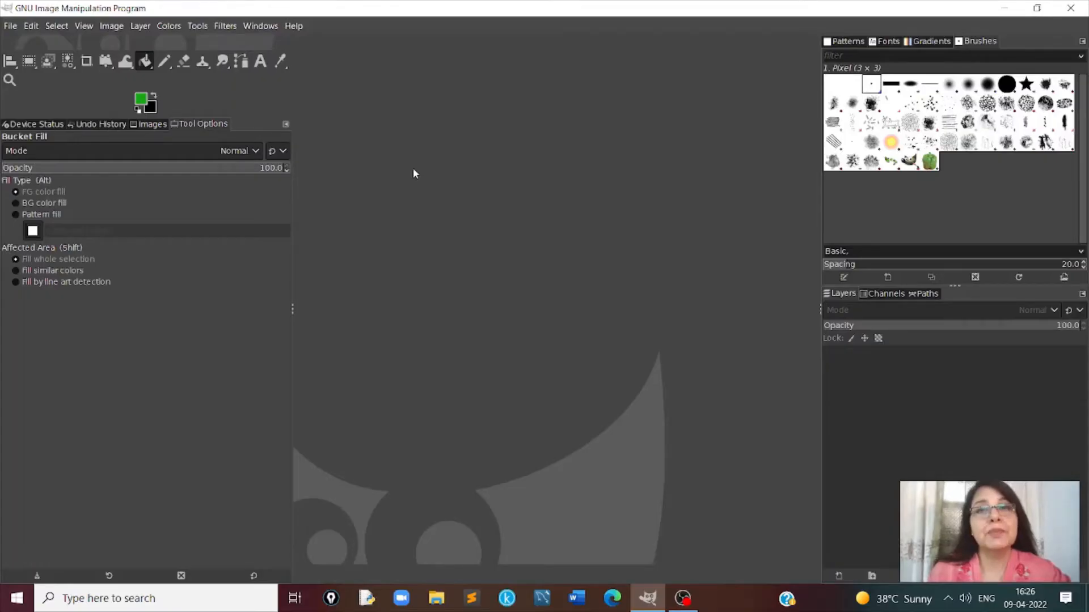
- Create a new 1920 × 1080 px image in GIMP with its fill set to Transparency
left_click(9, 26)
left_click(25, 45)
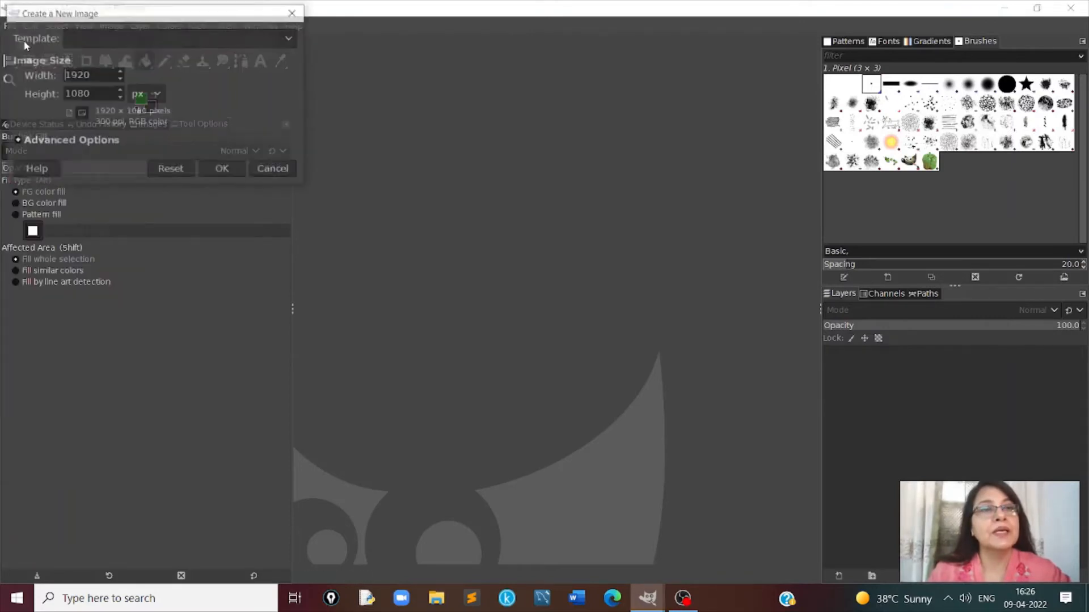
left_click(97, 143)
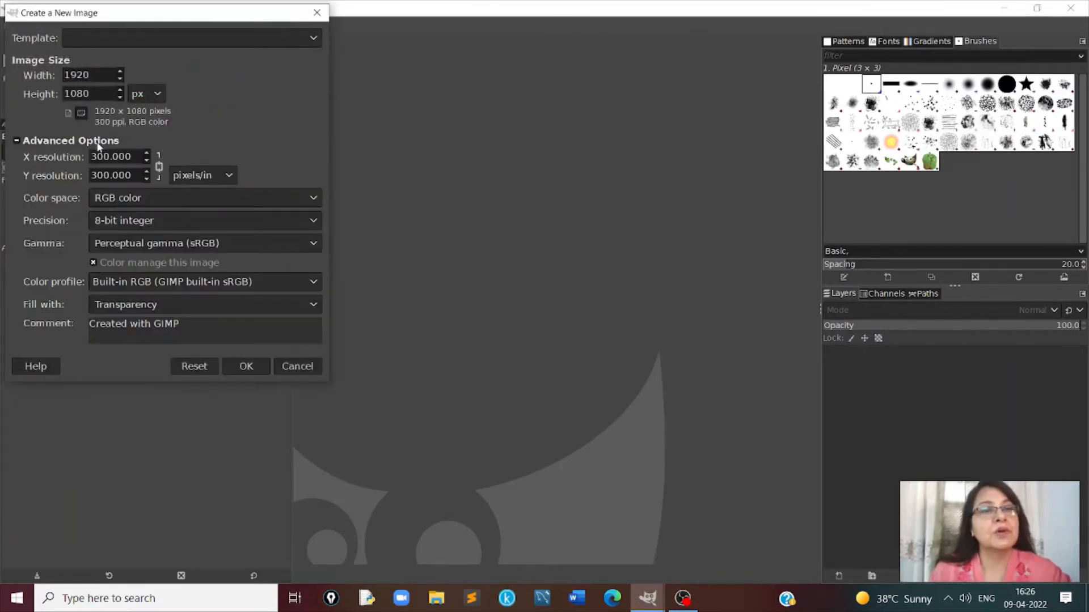
left_click(203, 310)
left_click(189, 306)
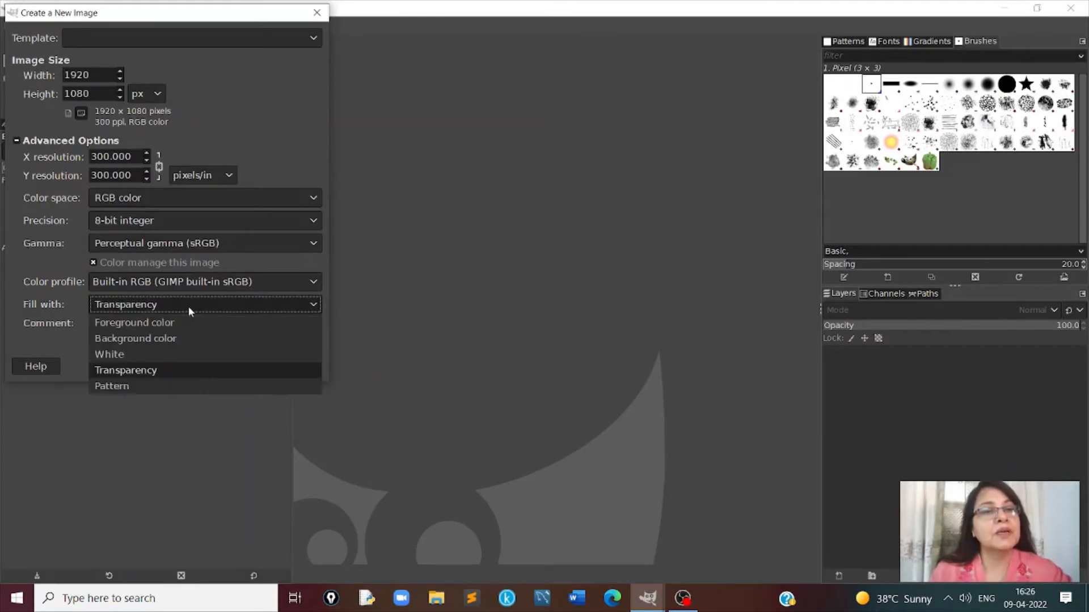
left_click(110, 371)
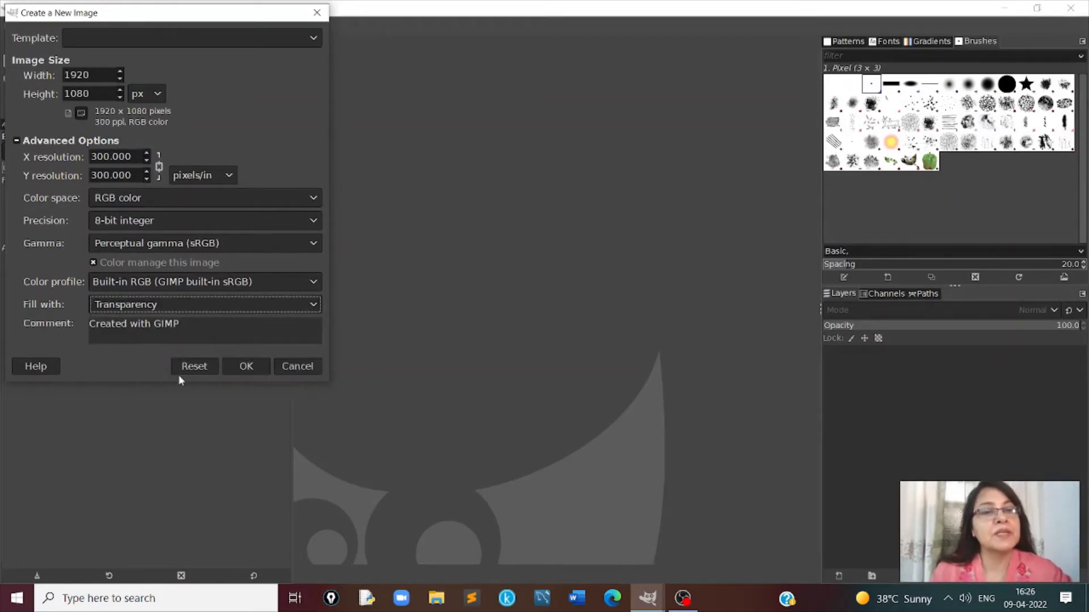
left_click(246, 370)
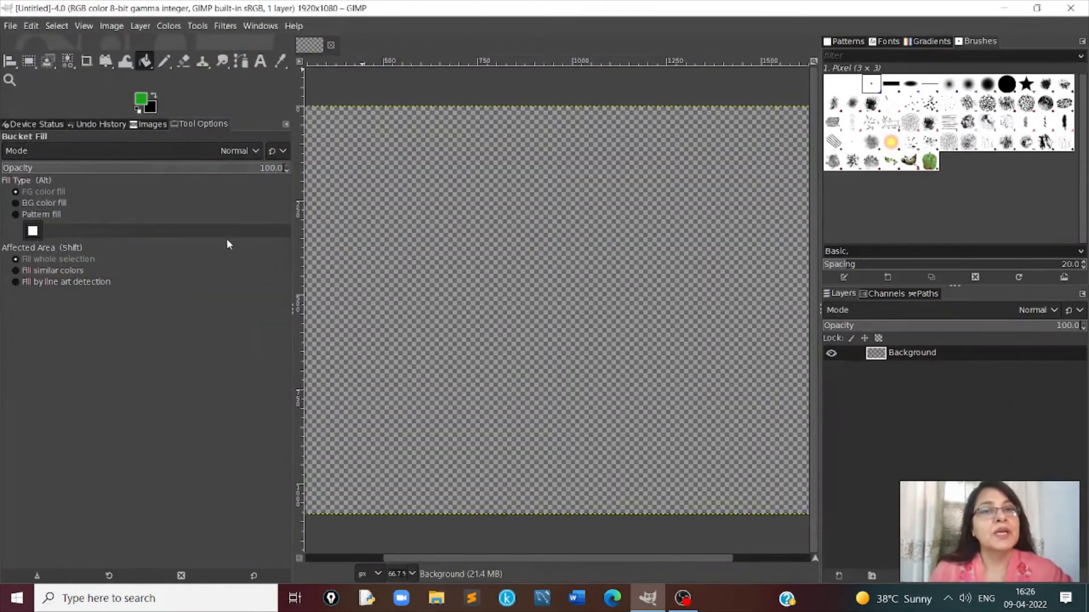
- Select the visible canvas area with Rectangle Select and fill it with blue 19a4f0 as the foreground color using Bucket Fill
left_click(31, 64)
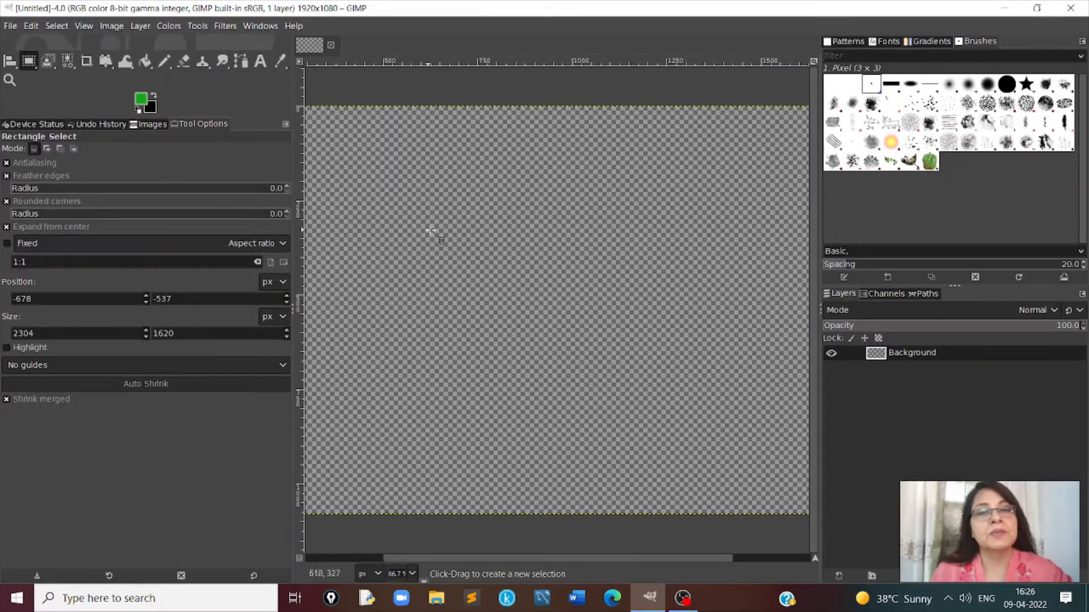
left_click_drag(407, 210, 812, 515)
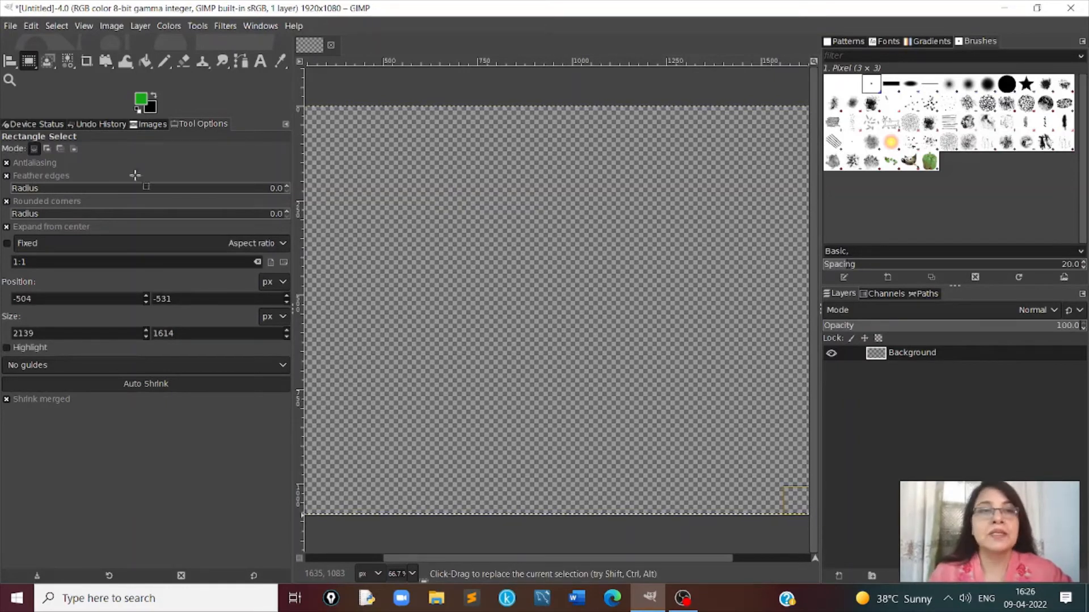
left_click(197, 26)
mouse_move(214, 62)
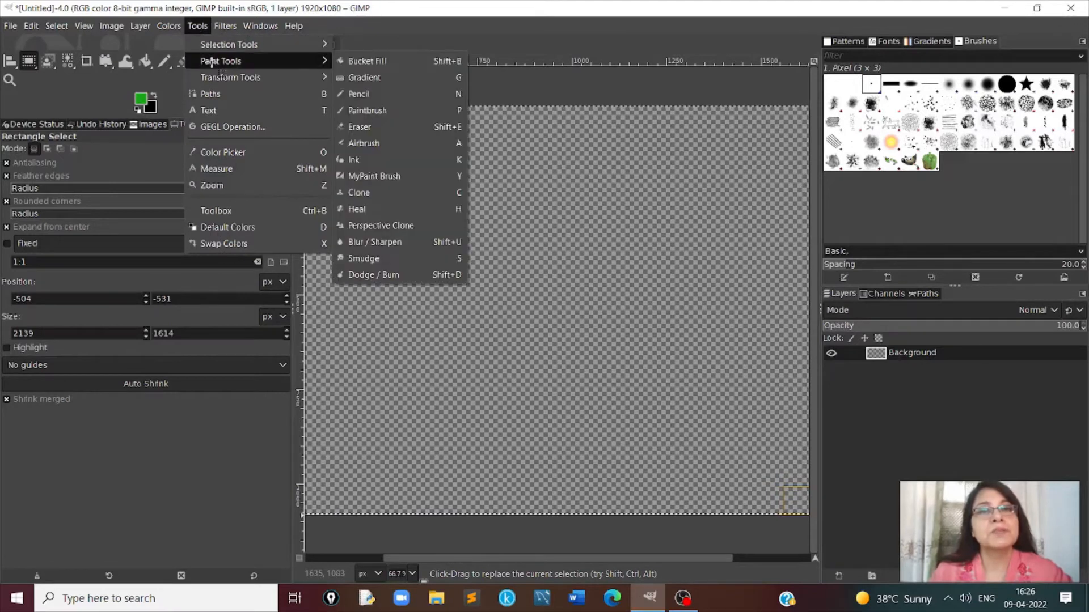
left_click(367, 61)
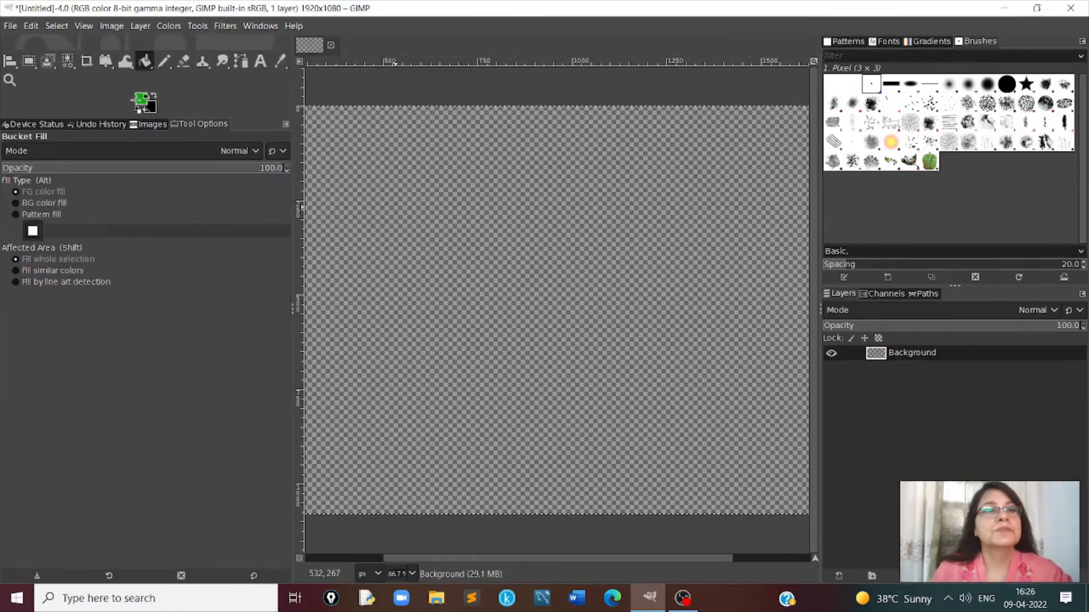
left_click(141, 100)
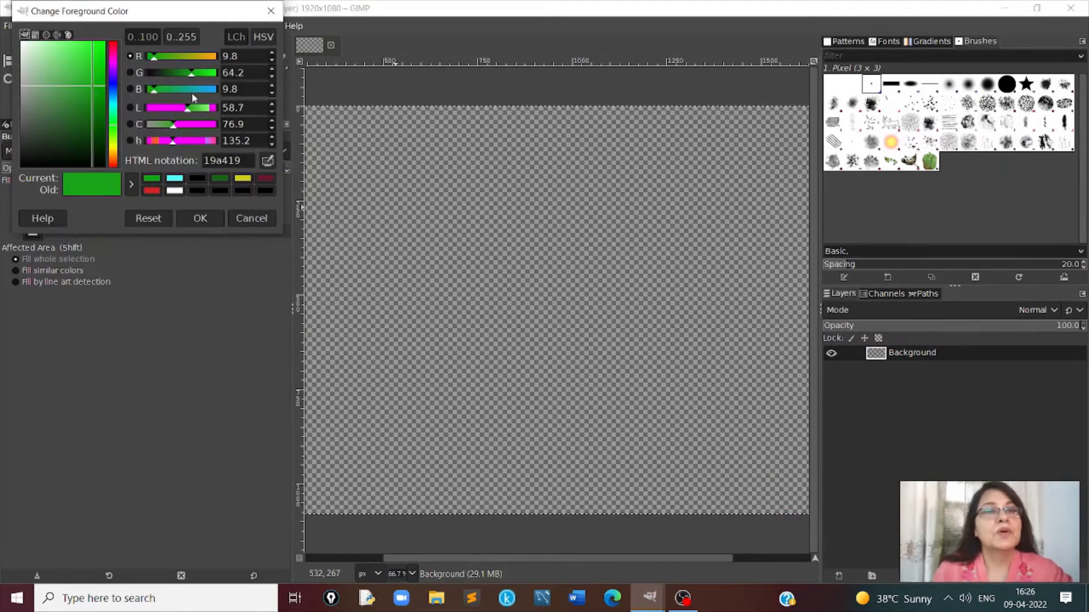
left_click_drag(206, 91, 210, 91)
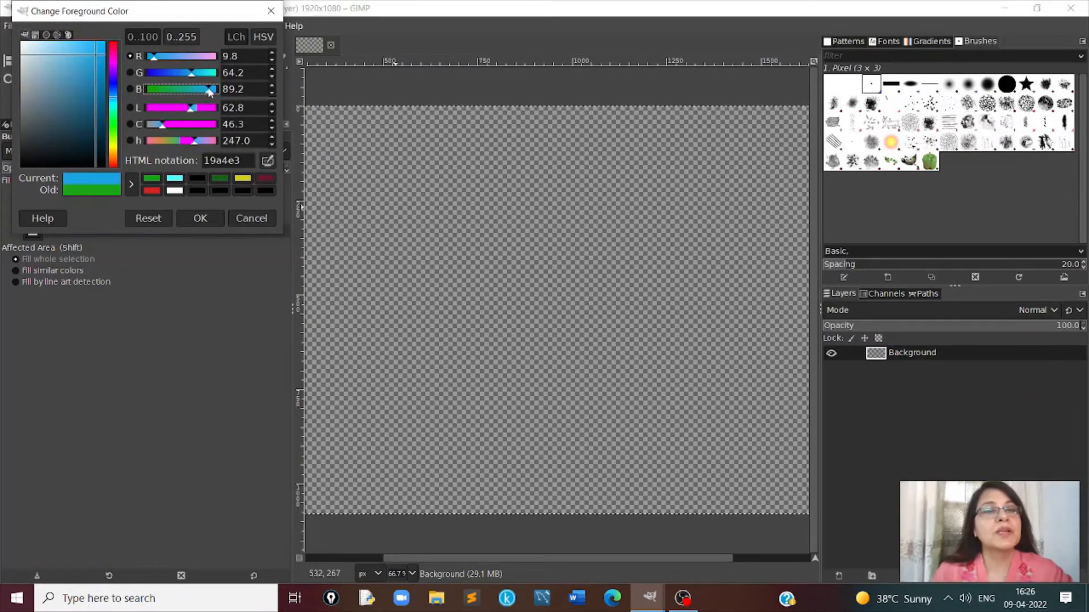
left_click(199, 218)
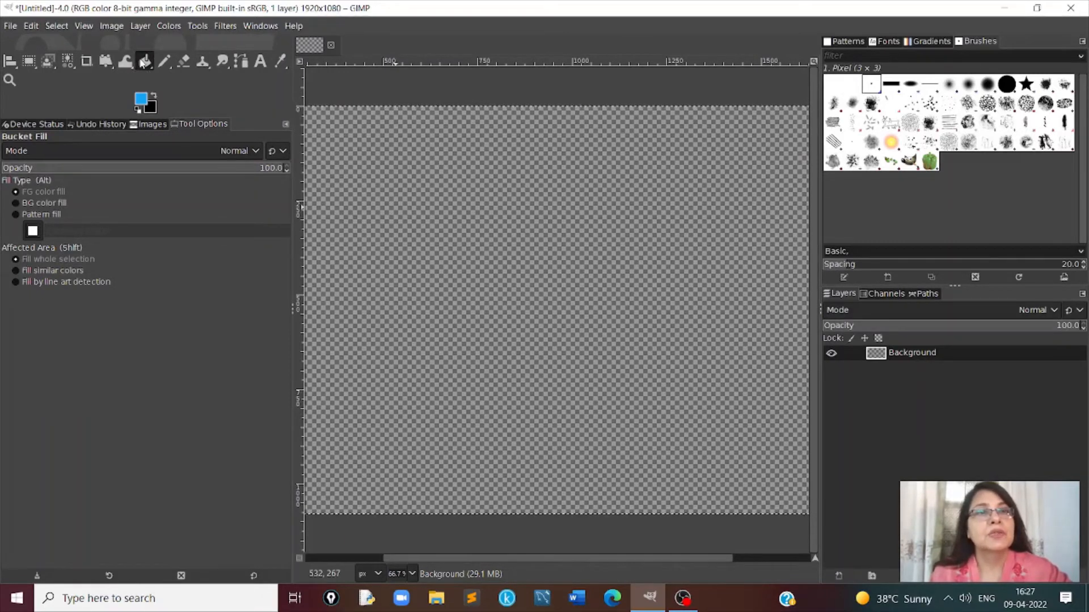
key("ctrl+comma")
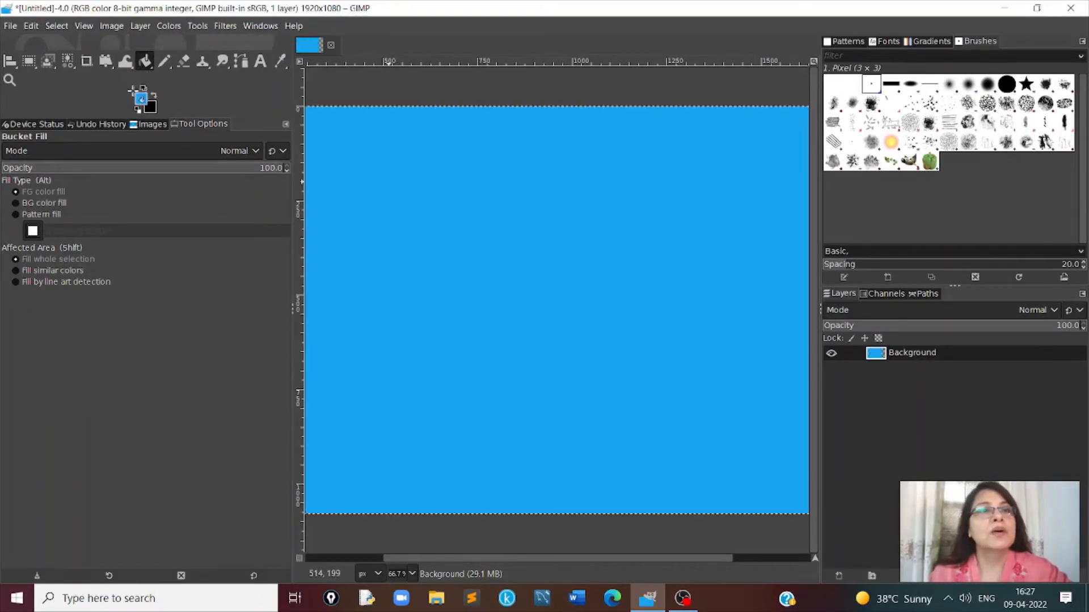
- Draw thin, branching green (19a419) plant stems in the left part of the blue area with the Pencil and the 1. Pixel brush
left_click(165, 61)
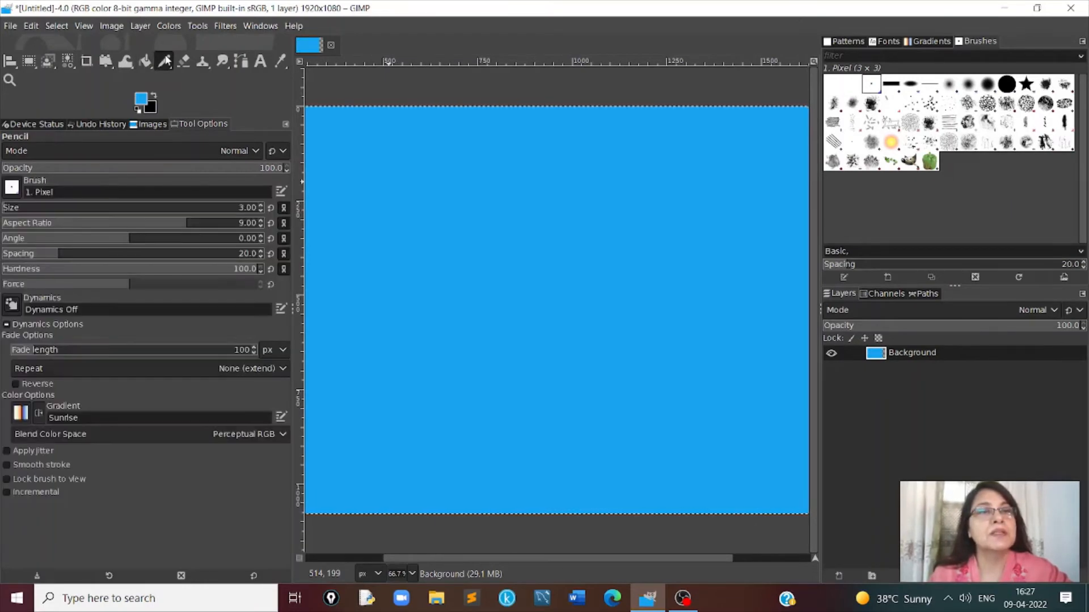
left_click(142, 101)
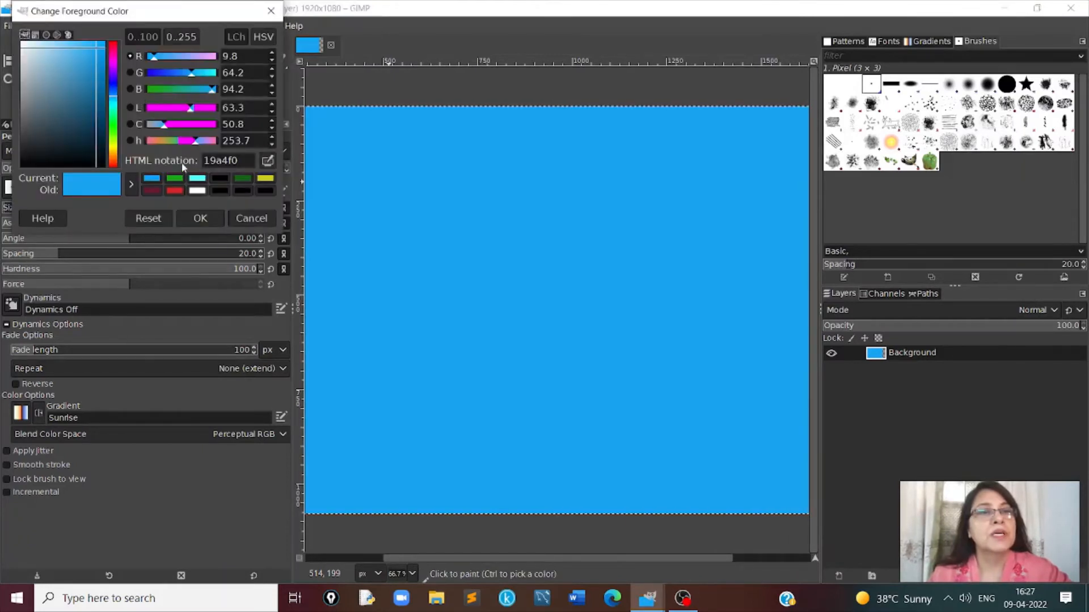
left_click(177, 180)
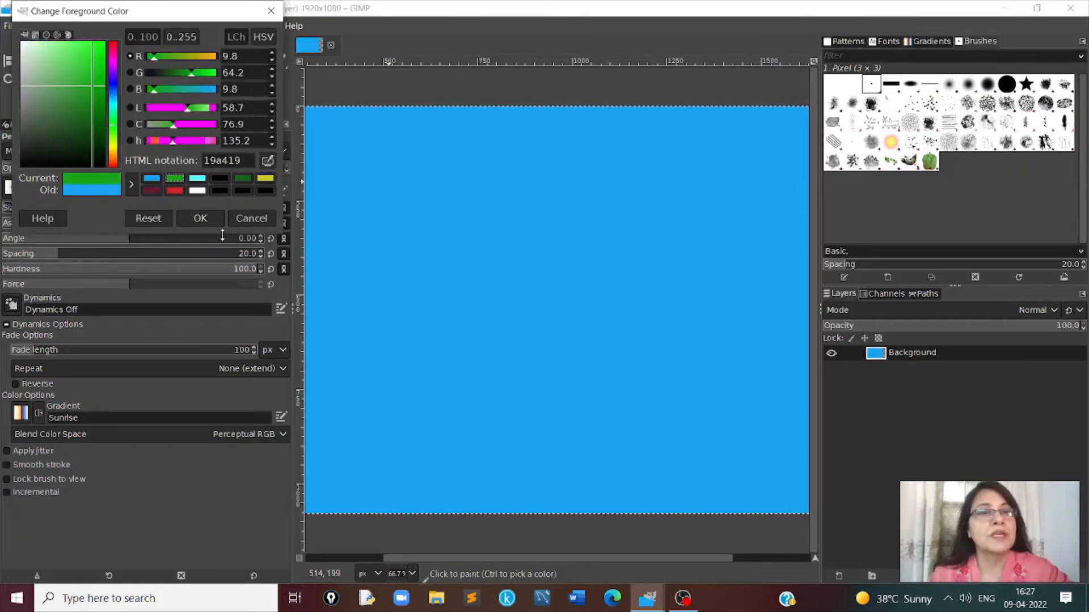
left_click(202, 216)
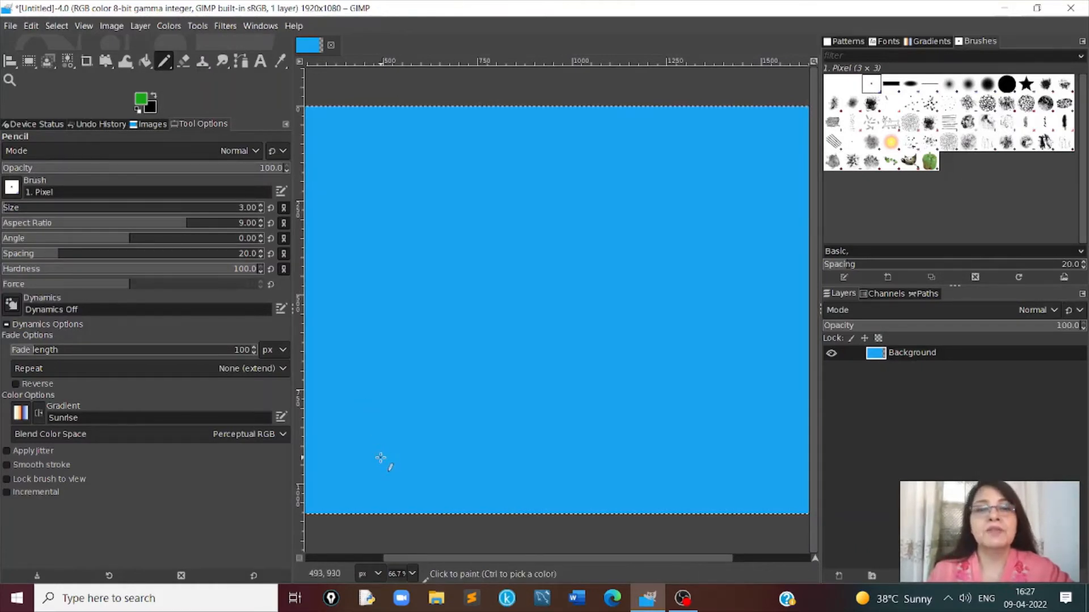
mouse_move(382, 457)
left_mouse_down()
mouse_move(376, 357)
mouse_move(350, 318)
left_mouse_up()
mouse_move(383, 455)
left_mouse_down()
mouse_move(416, 311)
mouse_move(430, 303)
left_mouse_up()
mouse_move(384, 398)
left_mouse_down()
mouse_move(393, 315)
mouse_move(381, 234)
left_mouse_up()
left_click_drag(398, 336, 449, 237)
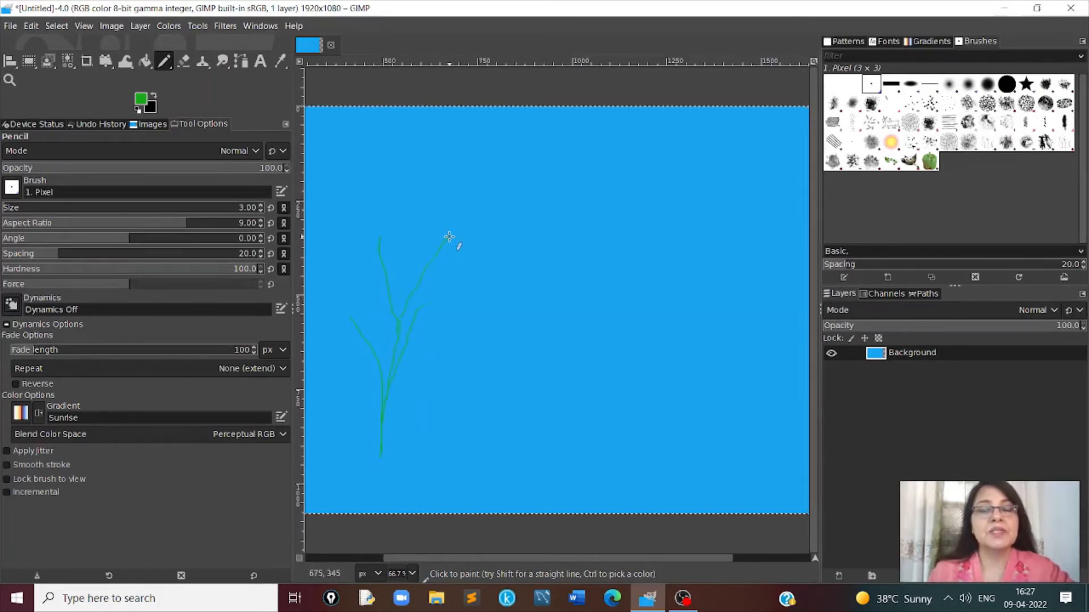
left_click_drag(400, 460, 454, 337)
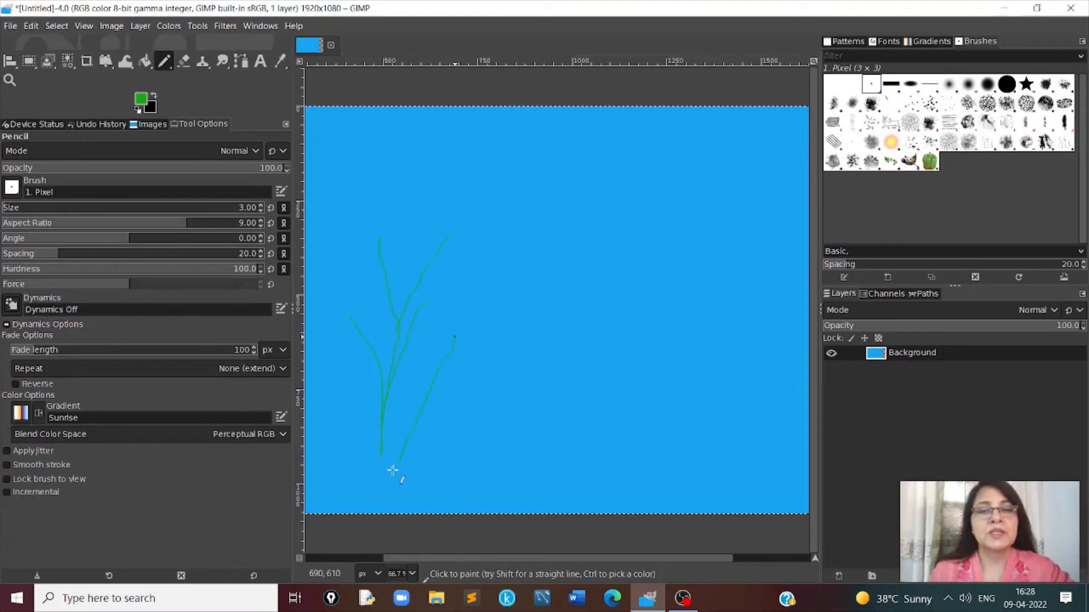
mouse_move(391, 458)
left_mouse_down()
mouse_move(390, 418)
mouse_move(346, 325)
left_mouse_up()
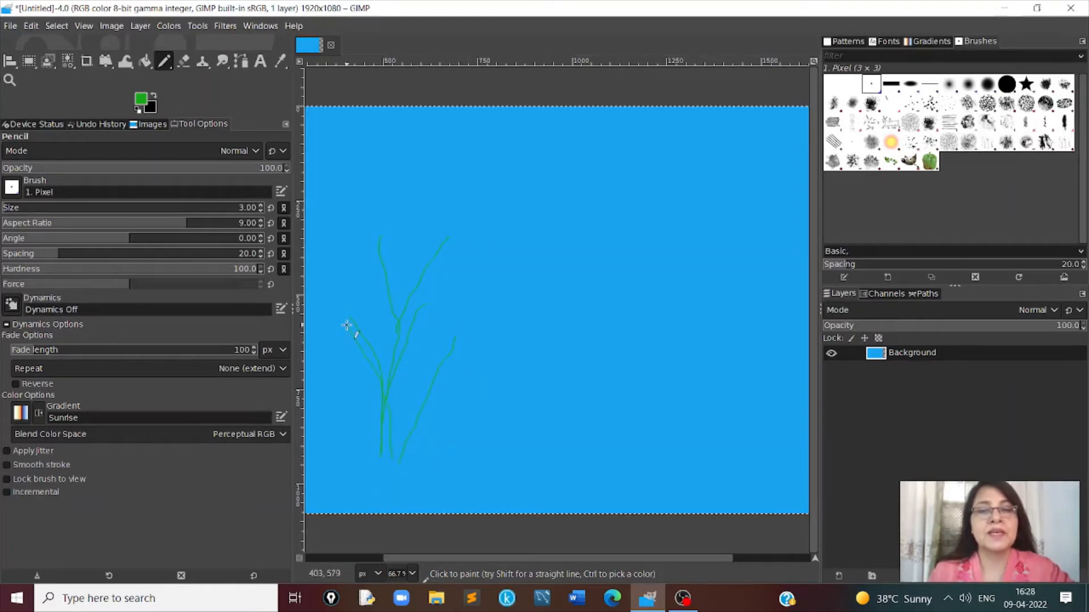
left_click_drag(420, 454, 488, 355)
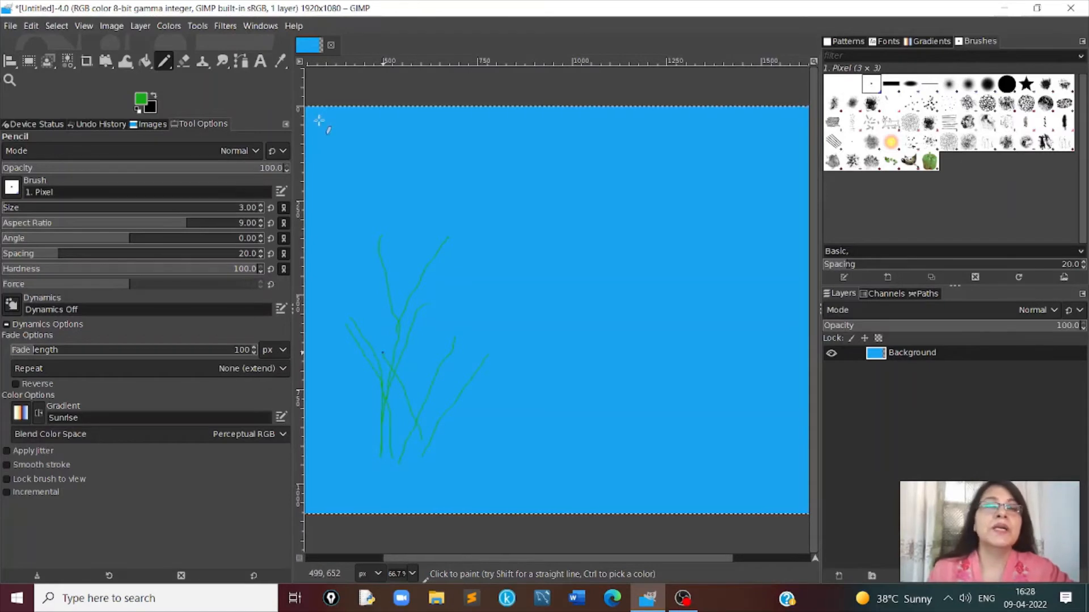
- Paint thick green plant stems beside and over the thin ones with the Paintbrush and the 2. Hardness 025 brush
left_click(197, 26)
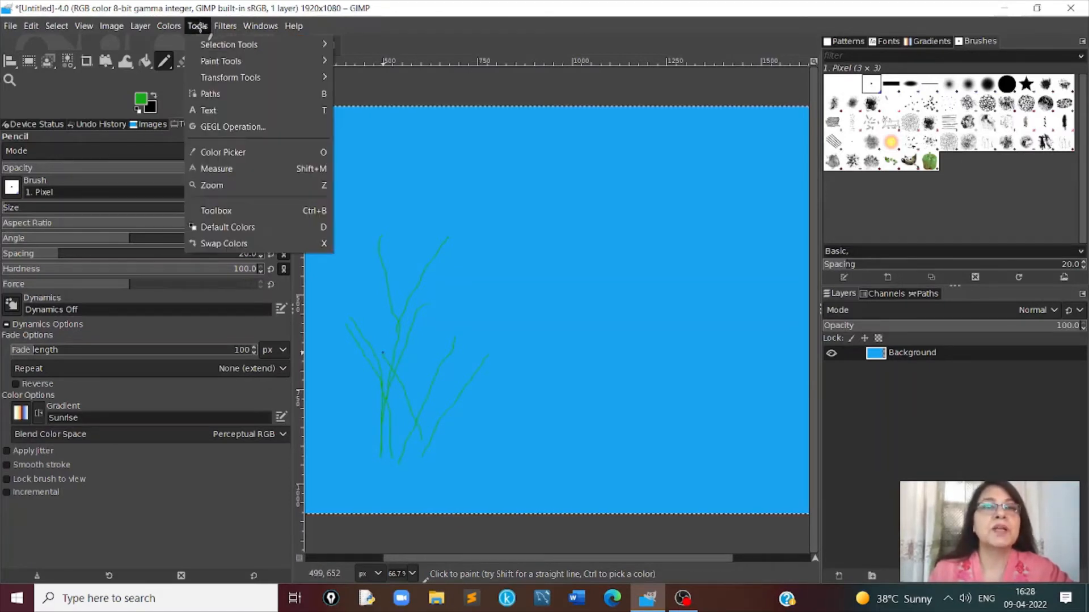
mouse_move(210, 59)
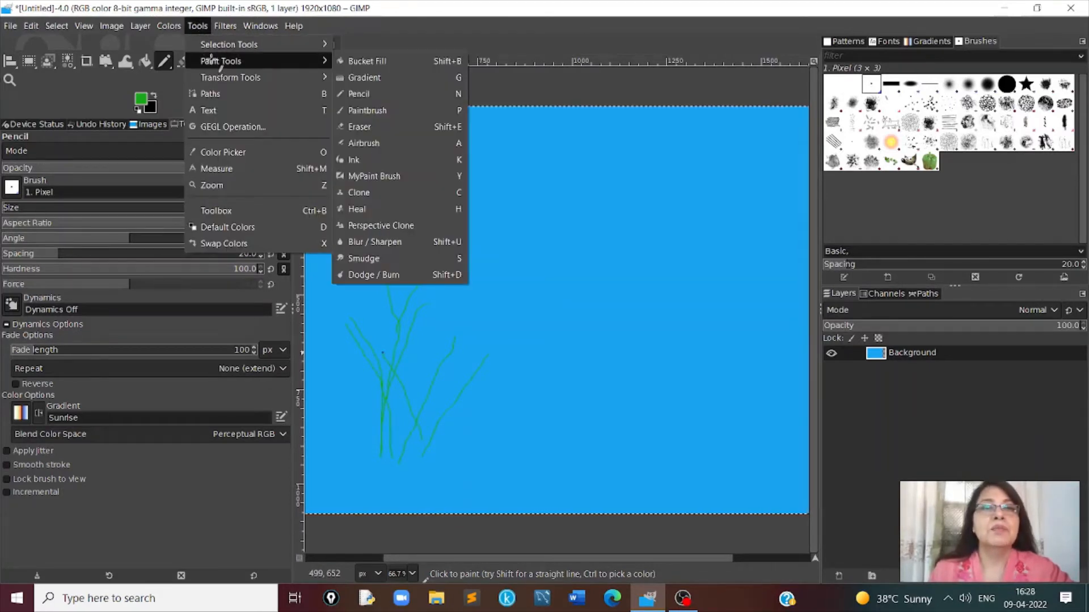
left_click(375, 110)
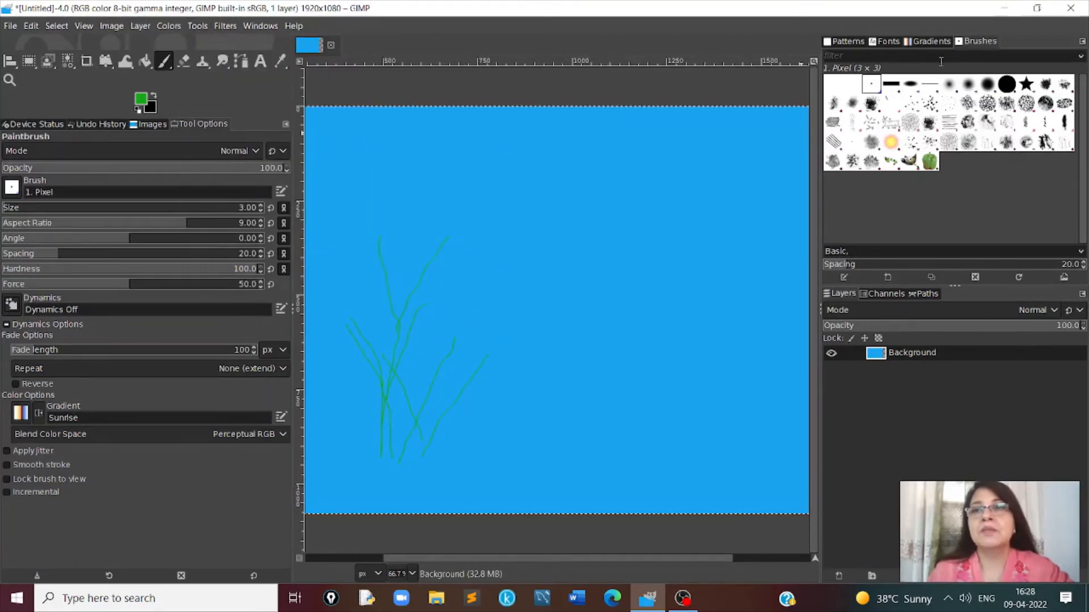
left_click(950, 86)
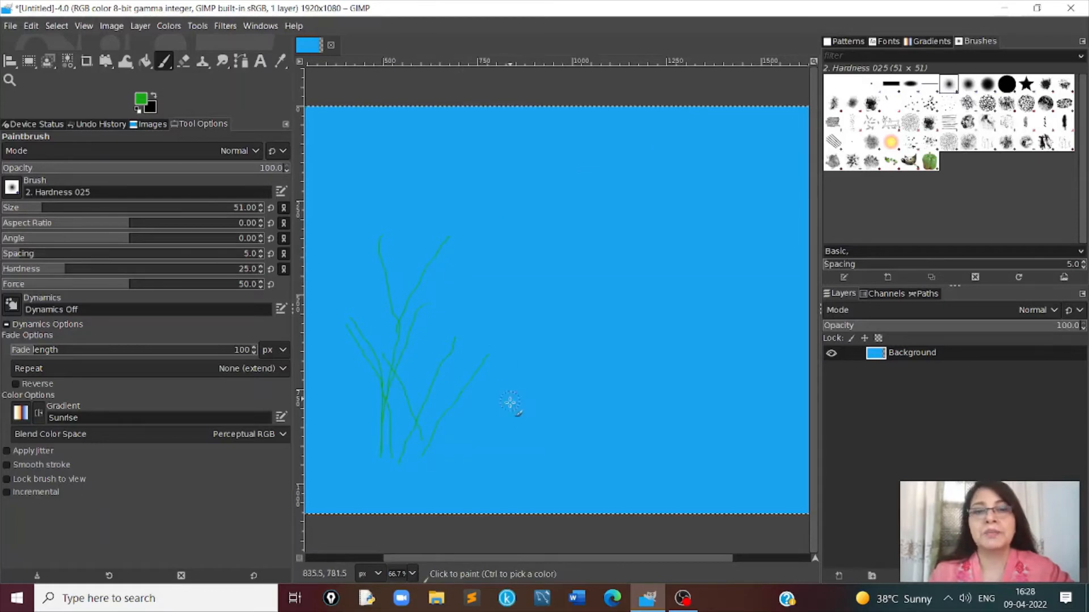
mouse_move(519, 429)
left_mouse_down()
mouse_move(505, 339)
mouse_move(484, 281)
left_mouse_up()
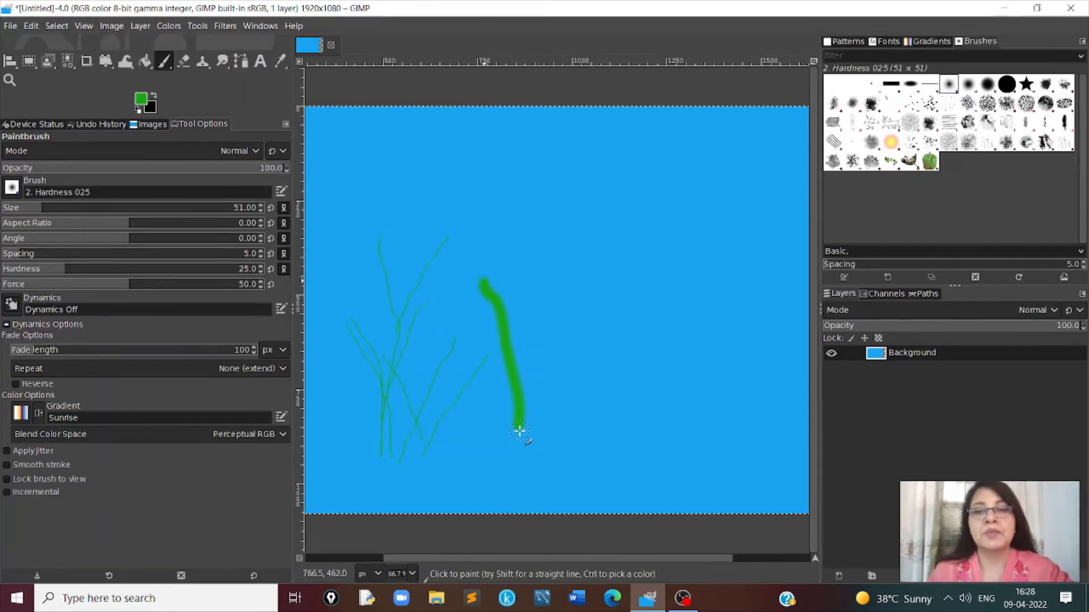
mouse_move(519, 431)
left_mouse_down()
mouse_move(544, 346)
mouse_move(592, 306)
left_mouse_up()
mouse_move(523, 402)
left_mouse_down()
mouse_move(545, 240)
mouse_move(537, 201)
left_mouse_up()
left_click_drag(522, 365, 607, 192)
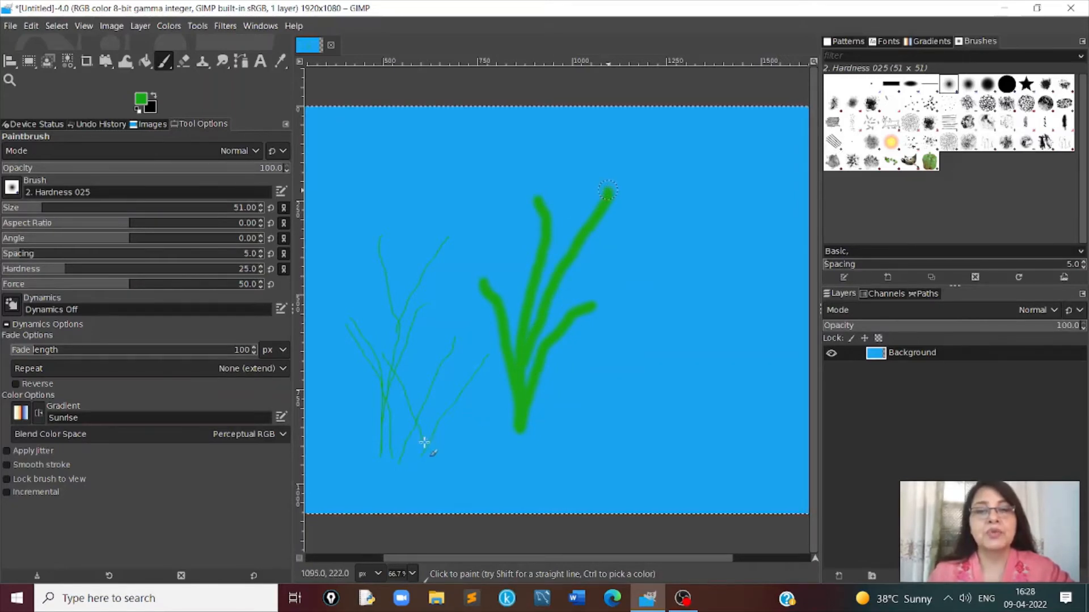
mouse_move(424, 442)
left_mouse_down()
mouse_move(432, 322)
mouse_move(420, 285)
left_mouse_up()
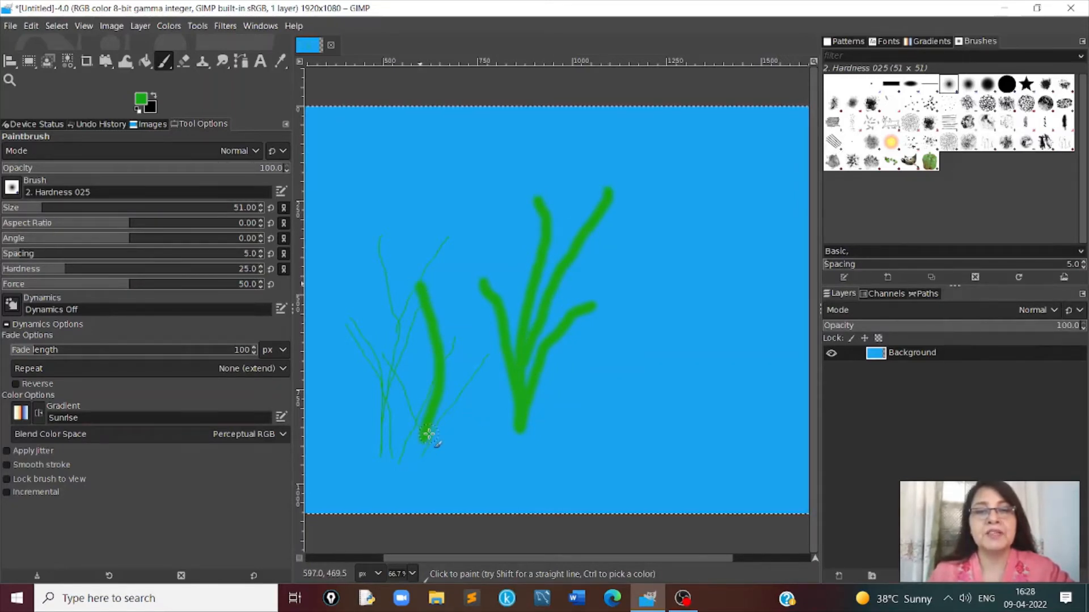
left_click_drag(426, 438, 501, 264)
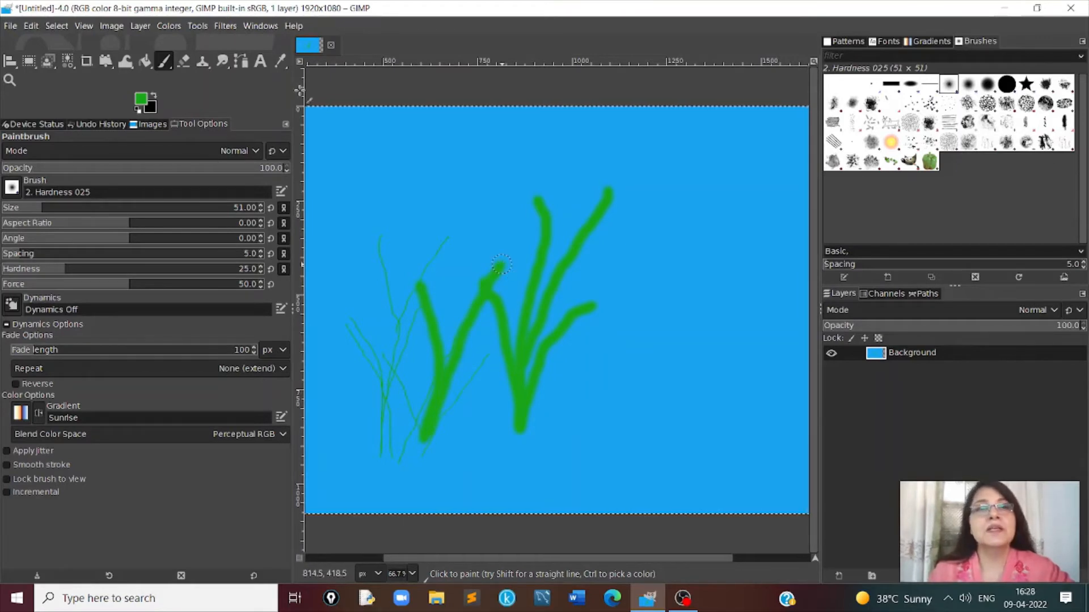
- Spray soft red (d22626) flower dots around the tips of the thin stems and on one thick stem with the Airbrush
left_click(194, 27)
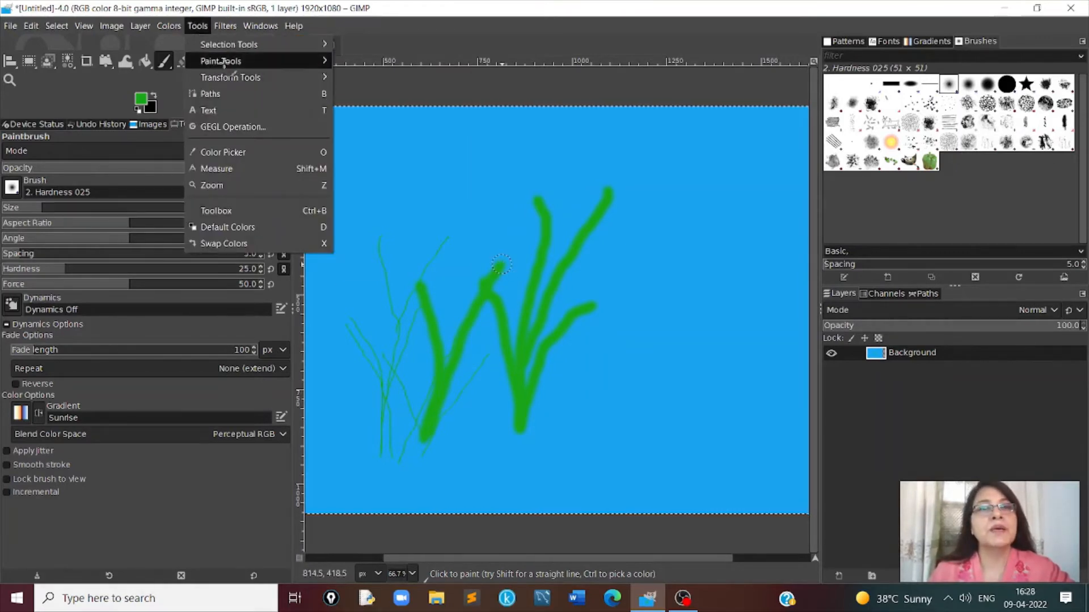
mouse_move(232, 61)
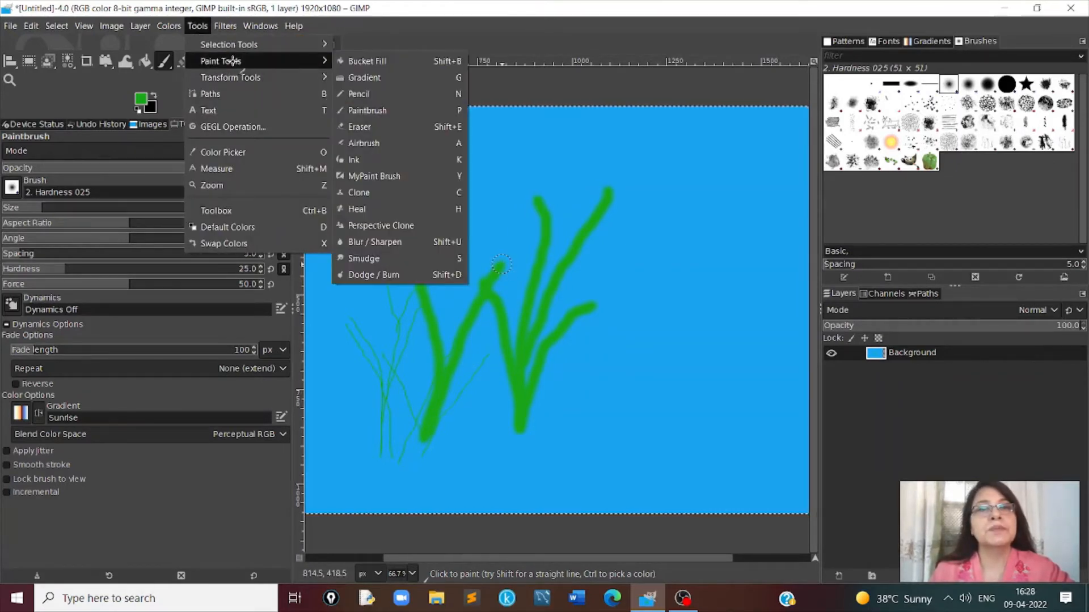
left_click(367, 144)
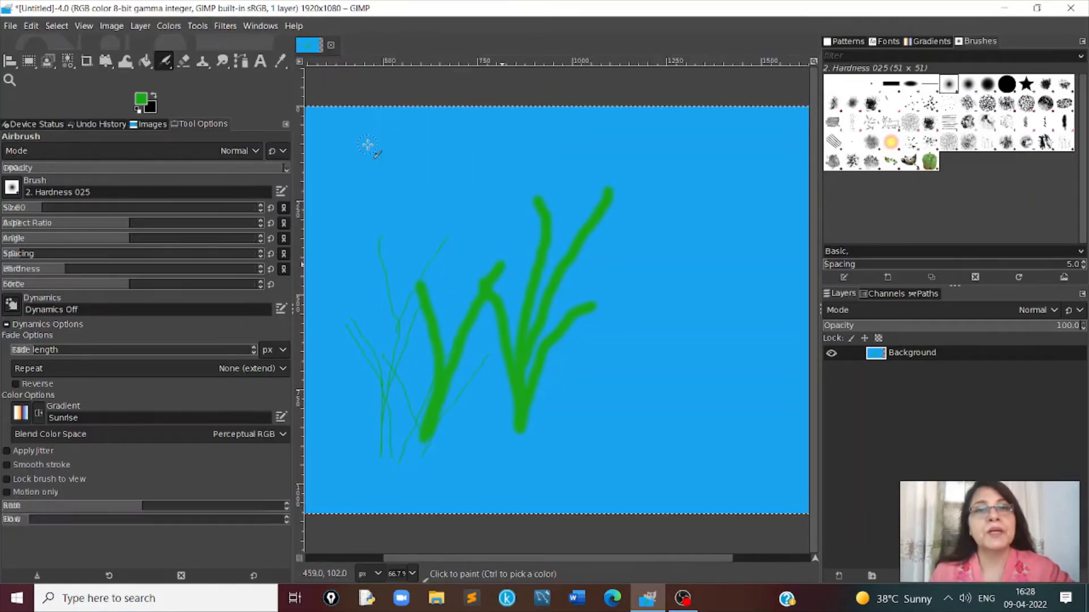
left_click(142, 100)
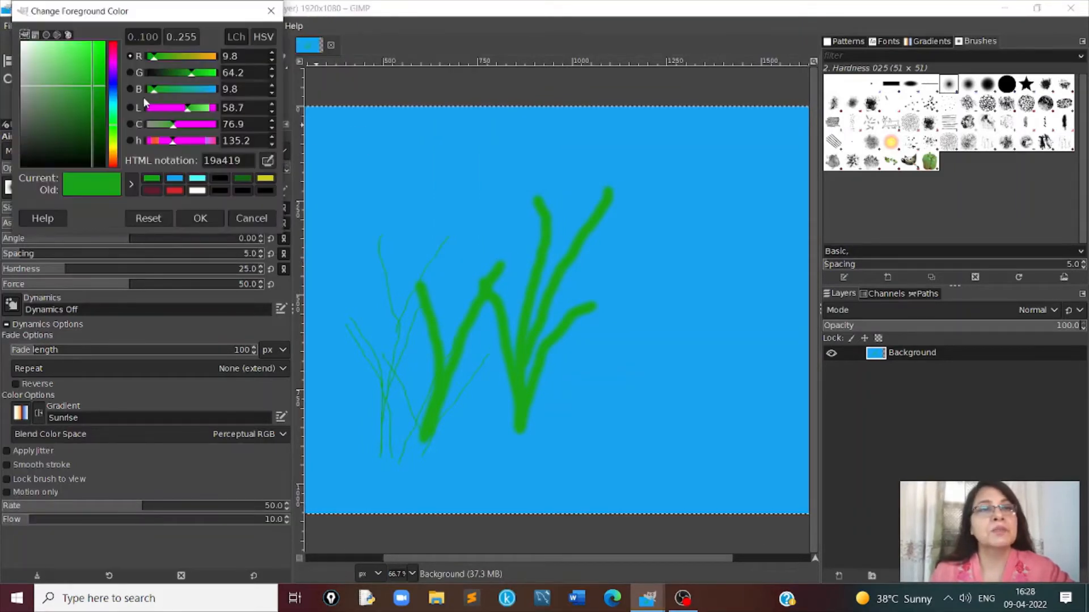
left_click(174, 192)
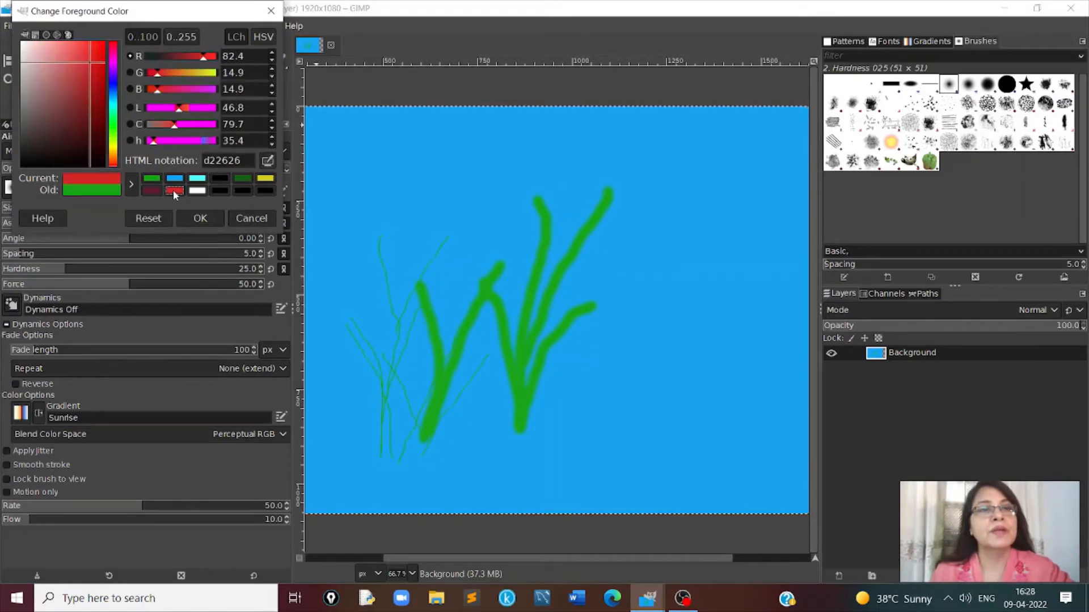
left_click(199, 218)
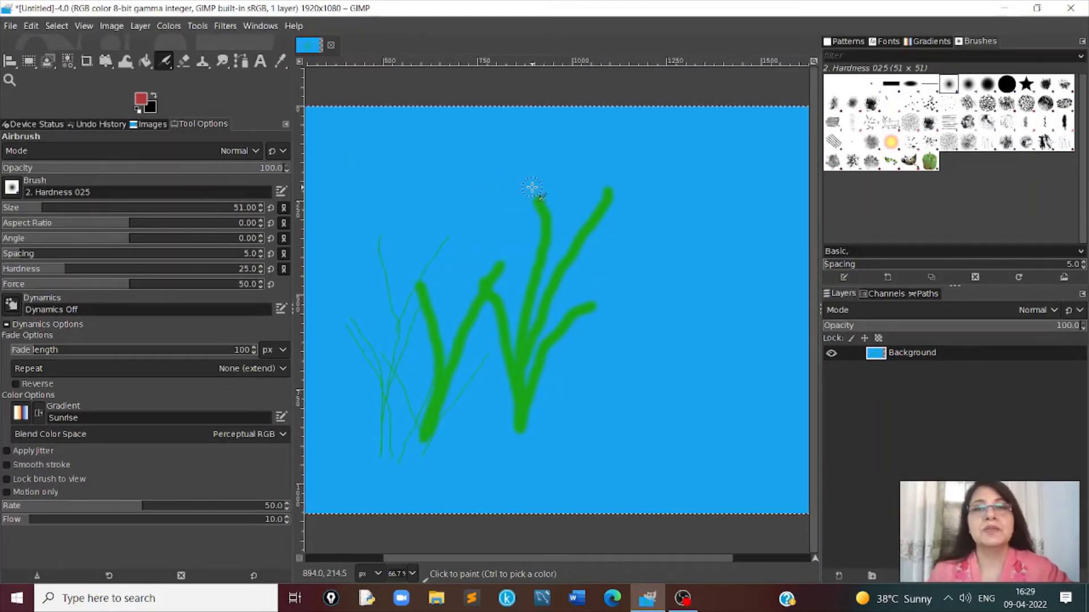
left_click(445, 226)
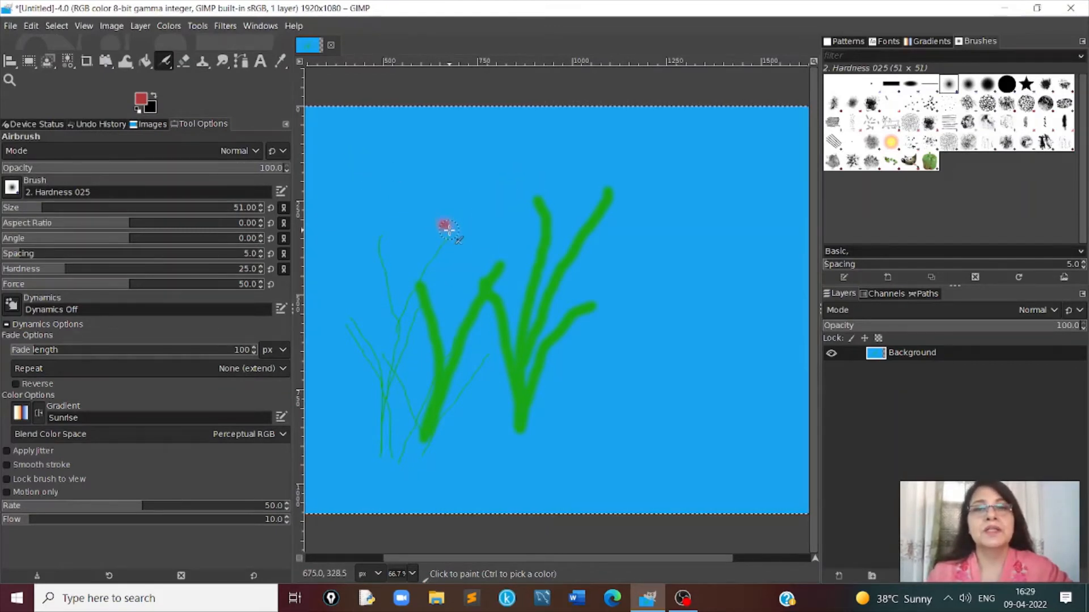
left_click_drag(448, 230, 422, 244)
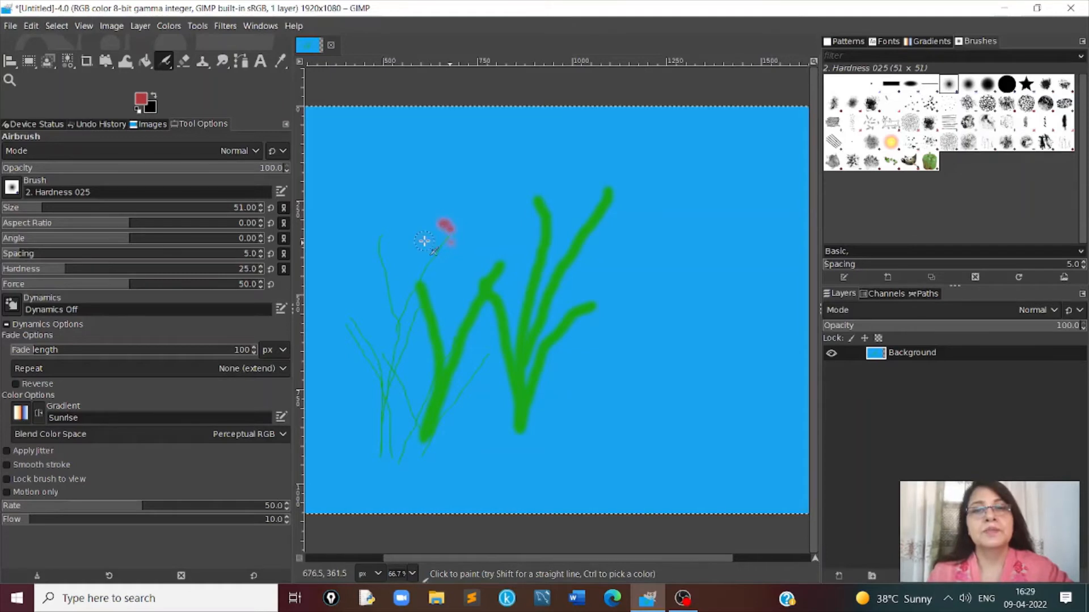
left_click(424, 242)
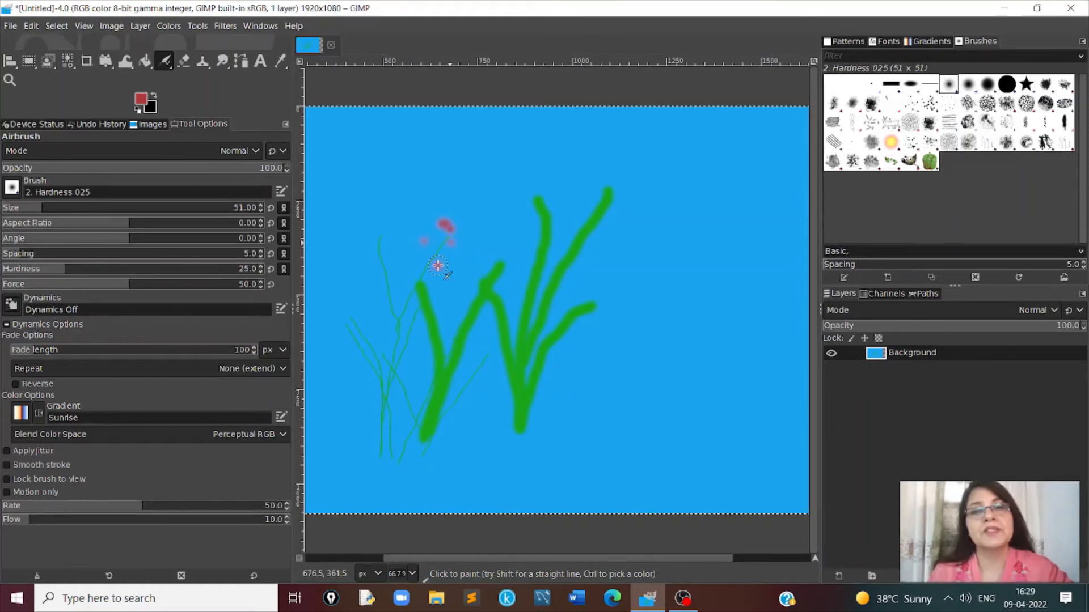
left_click_drag(437, 266, 389, 245)
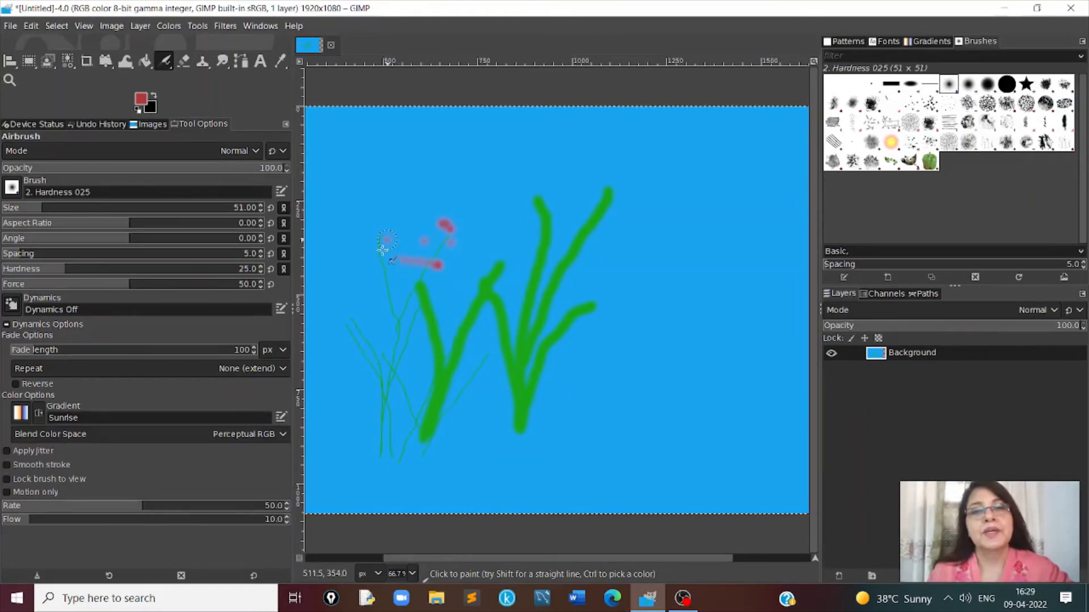
left_click(385, 237)
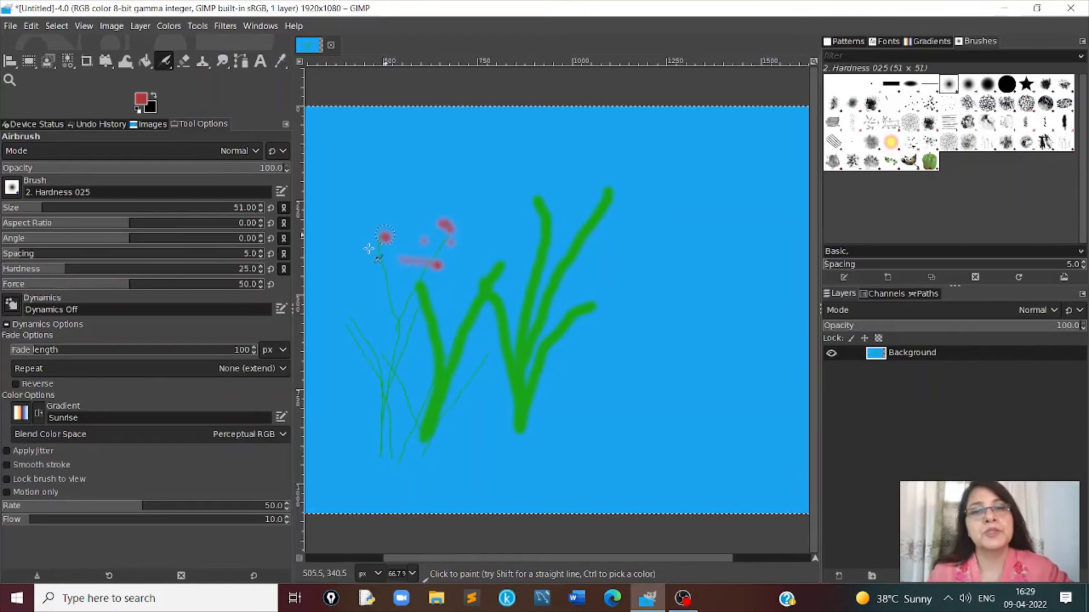
left_click(372, 250)
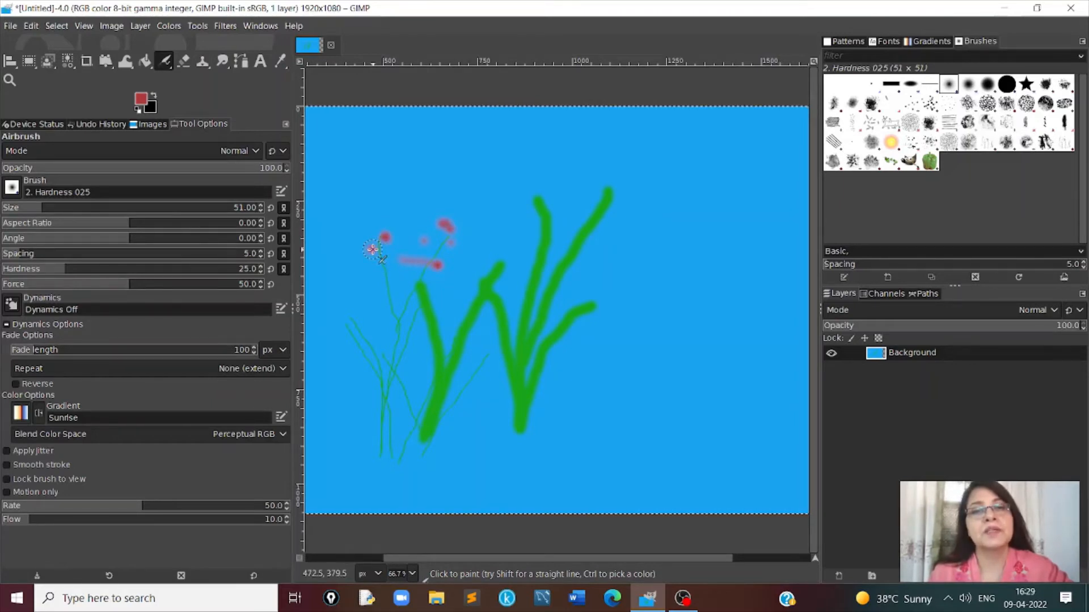
left_click(345, 321)
left_click(360, 311)
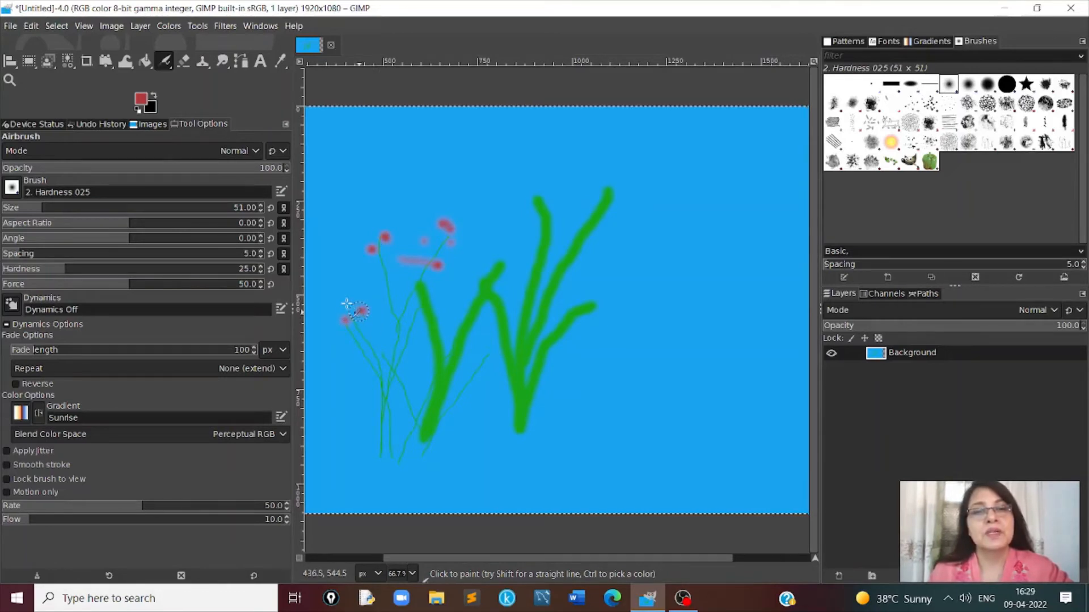
left_click(347, 302)
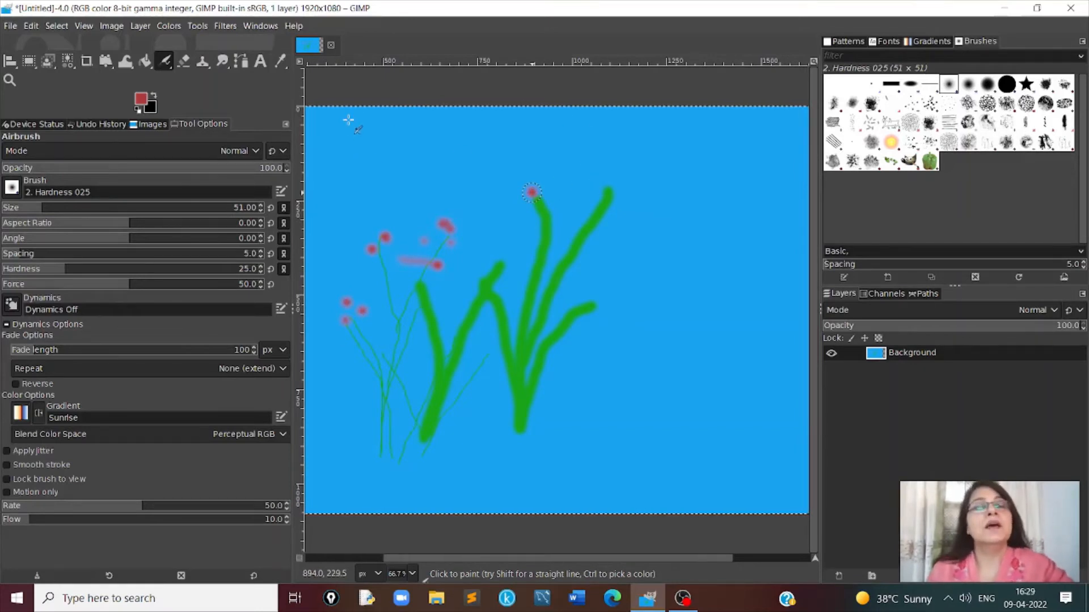
- Try to erase the red dot at the tip of the thick stem with the Eraser
left_click(197, 25)
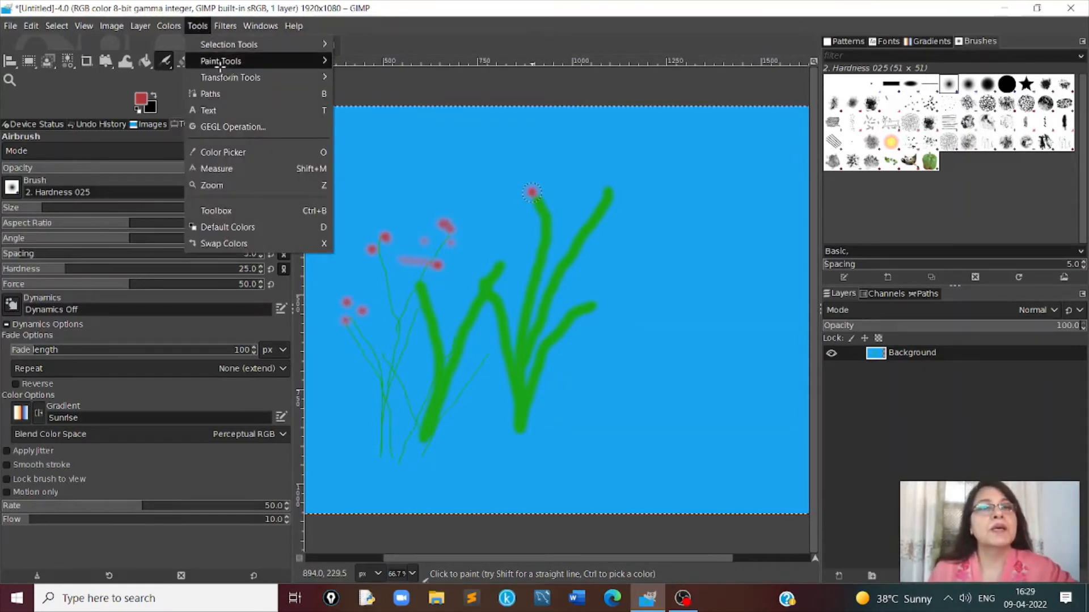
mouse_move(220, 65)
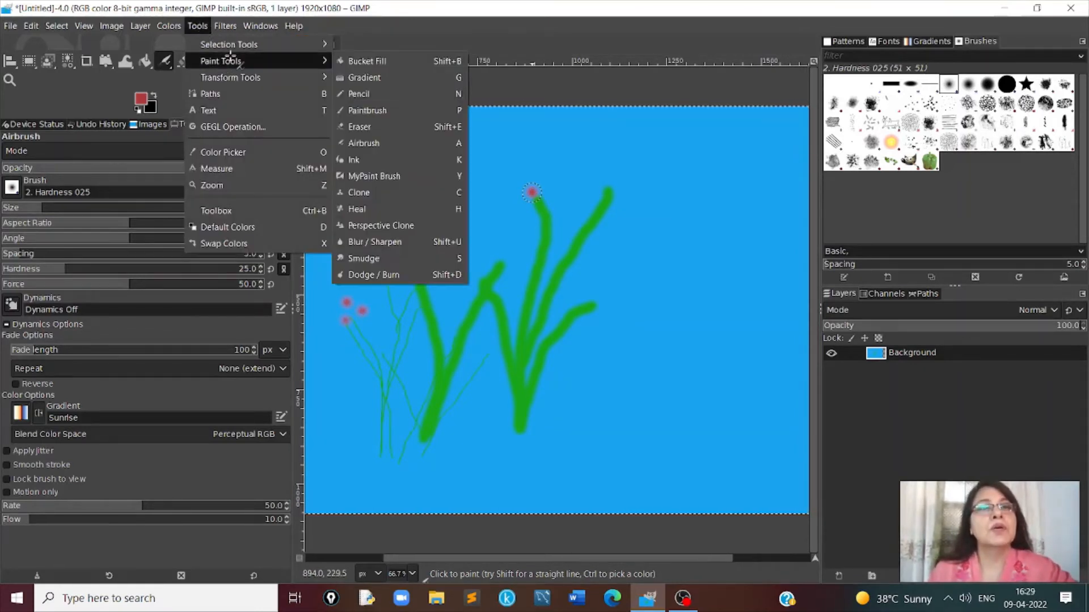
left_click(374, 126)
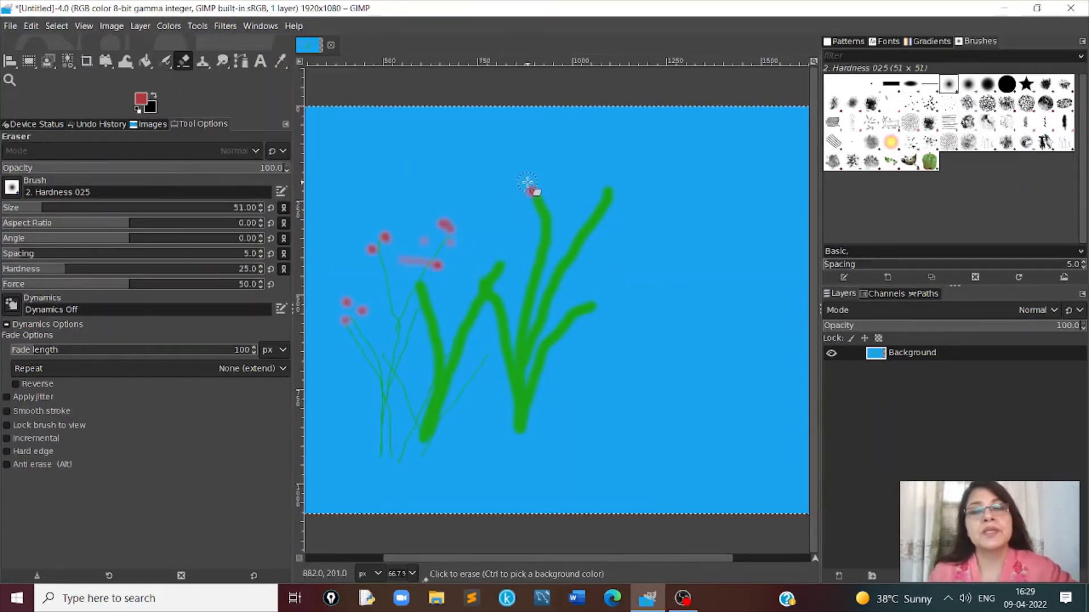
mouse_move(529, 185)
left_mouse_down()
mouse_move(519, 190)
mouse_move(547, 194)
left_mouse_up()
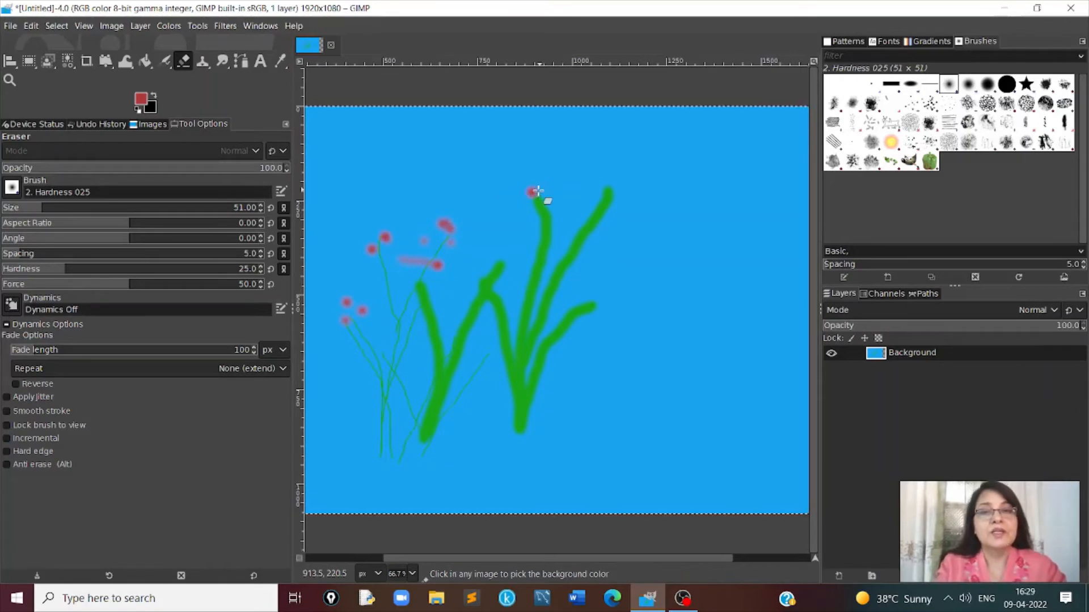
- Draw a solid red flower head over the dot on the thick stem's tip with the Ink tool
left_click(164, 60)
left_click(198, 26)
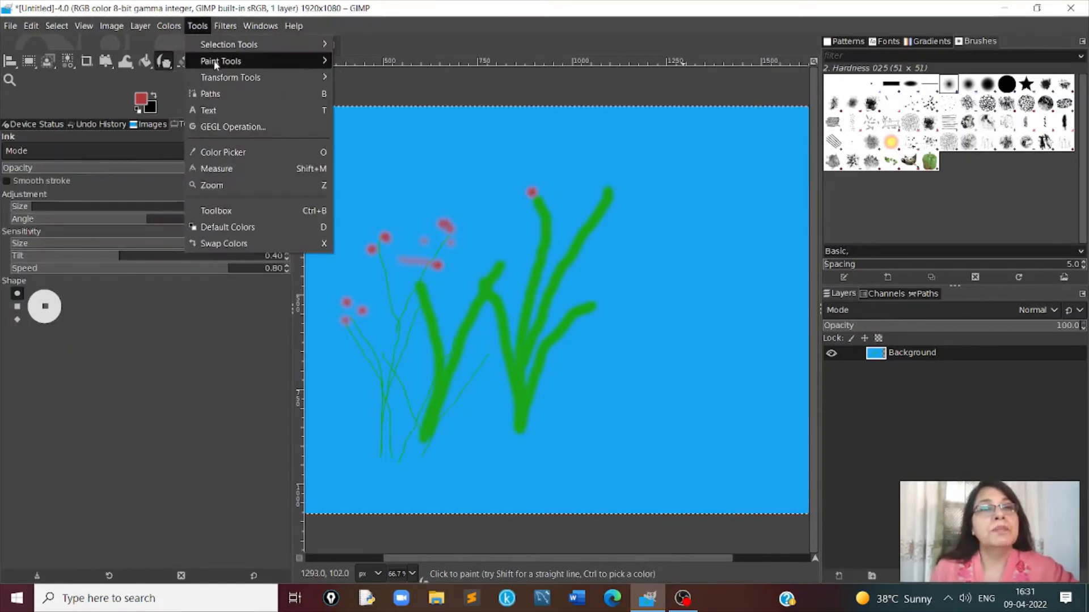
mouse_move(213, 62)
left_click(354, 160)
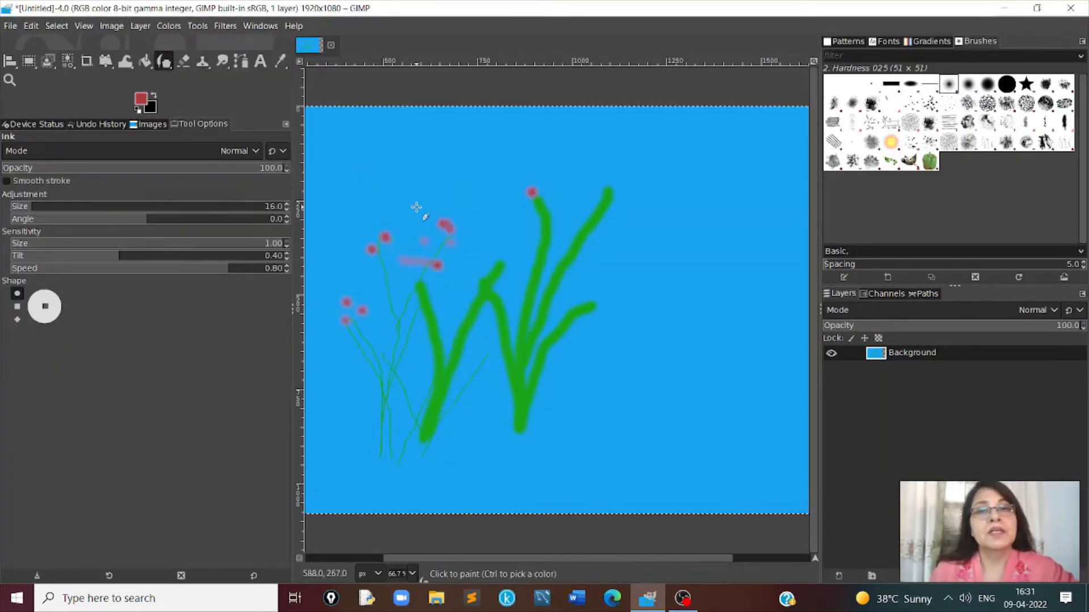
mouse_move(532, 179)
left_mouse_down()
mouse_move(544, 190)
mouse_move(525, 196)
mouse_move(529, 178)
left_mouse_up()
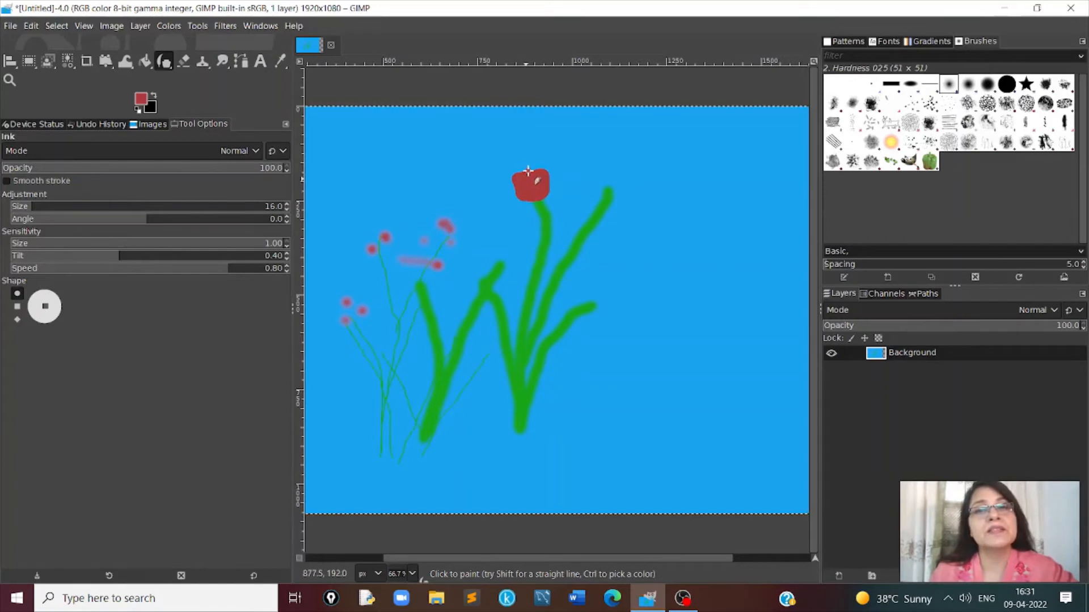
- Paint a red flower with several petals on the tip of the tallest thick stem with the MyPaint Brush
left_click(197, 26)
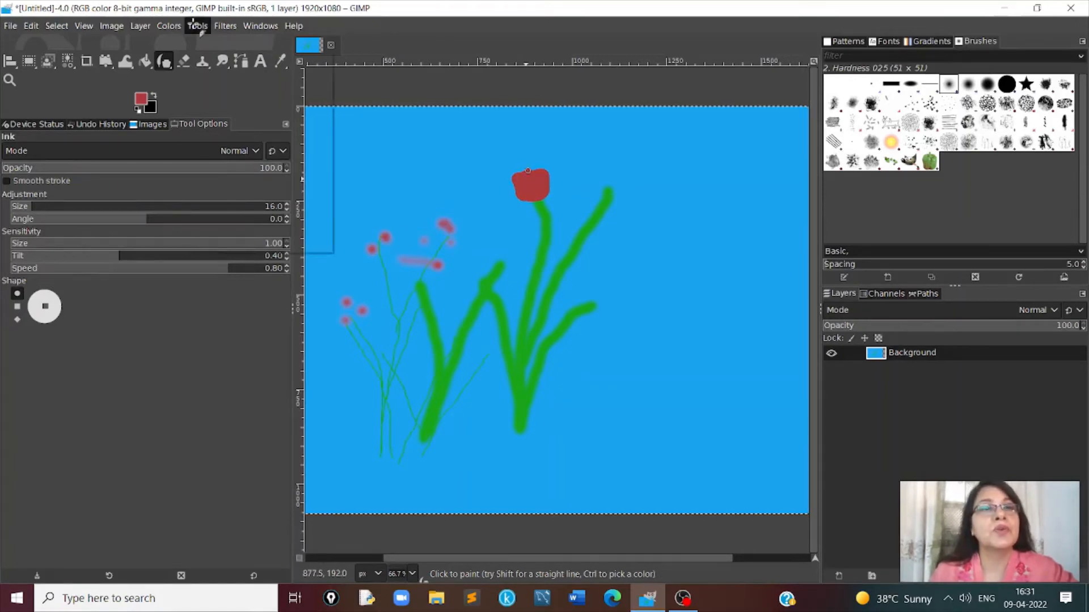
mouse_move(219, 59)
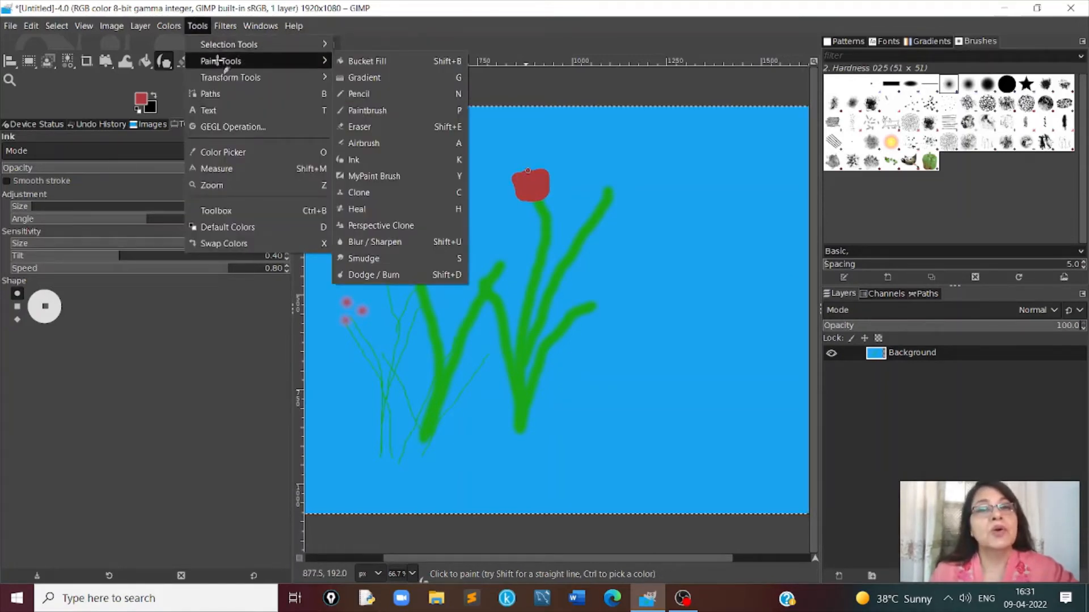
left_click(388, 177)
mouse_move(606, 167)
left_mouse_down()
mouse_move(627, 185)
mouse_move(593, 162)
mouse_move(631, 164)
mouse_move(608, 163)
left_mouse_up()
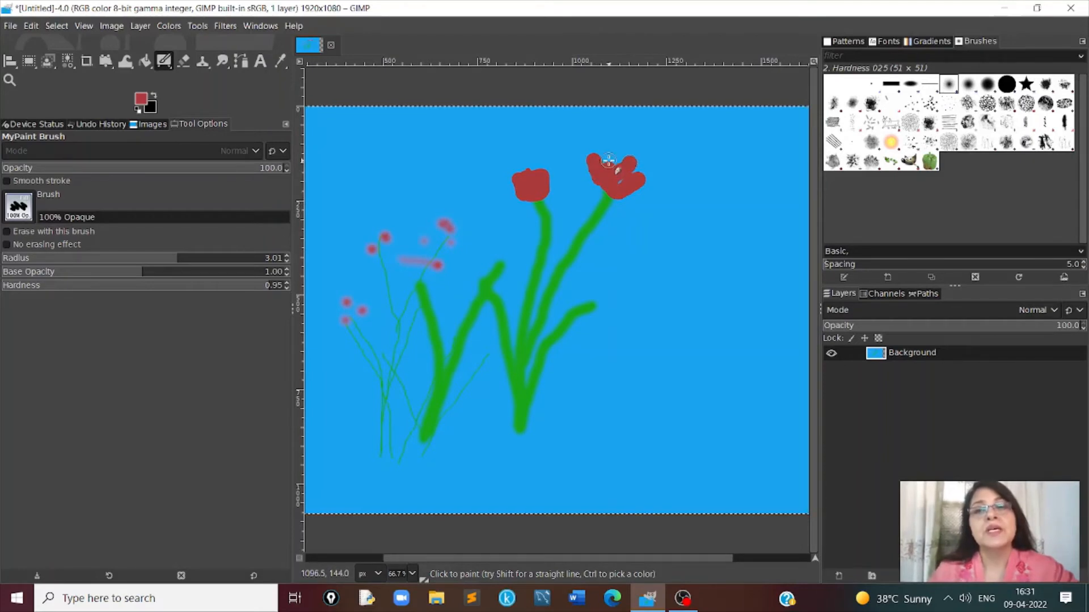
- Clone star-shaped copies of the leftmost bird's head around the bird picture, using the Star brush enlarged to size 144
left_click(201, 26)
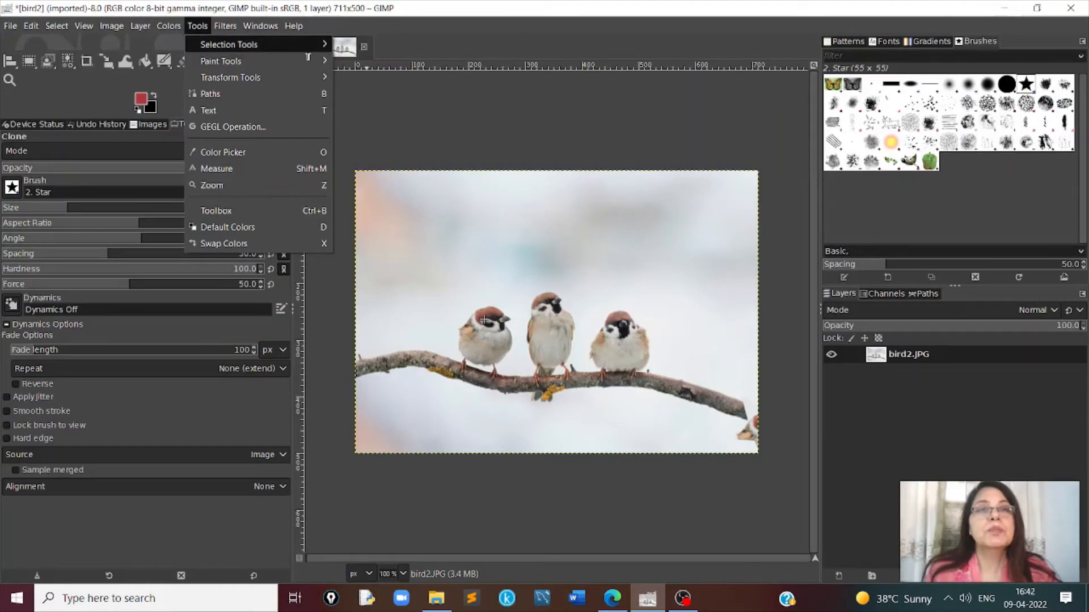
mouse_move(227, 61)
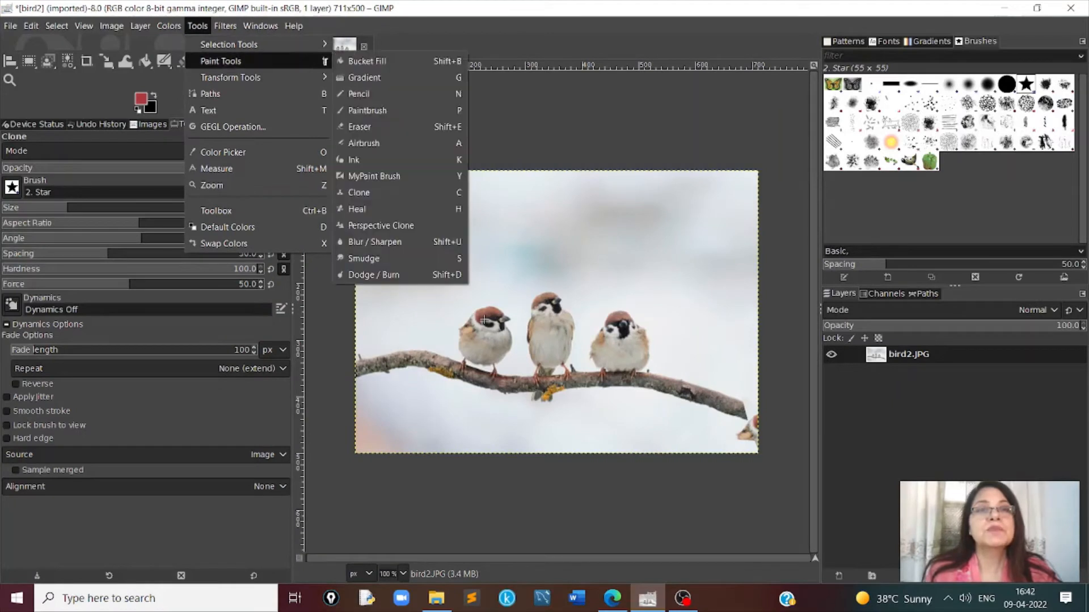
left_click(363, 193)
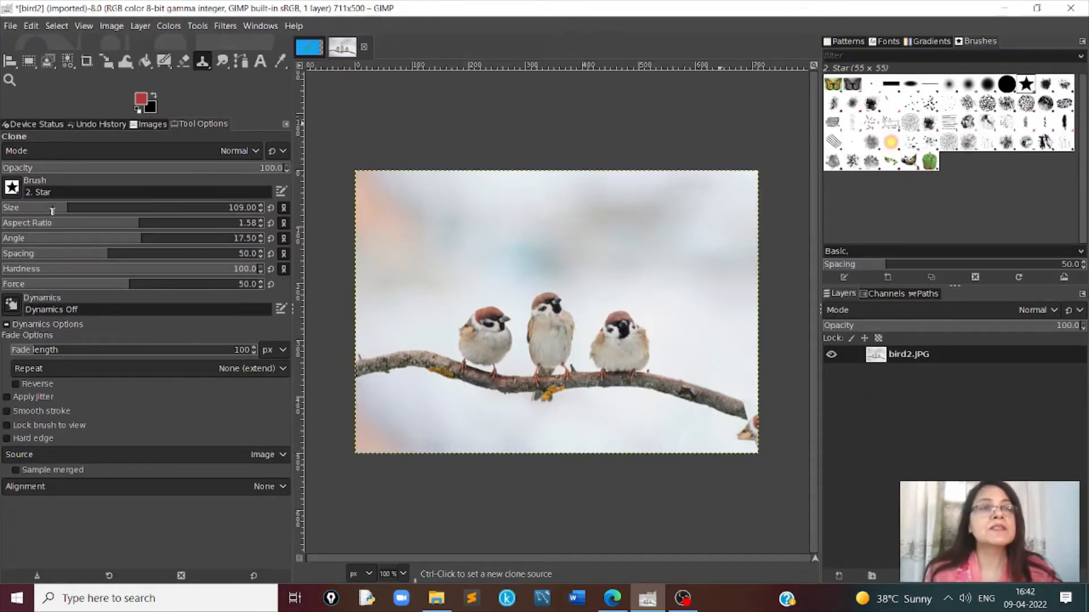
mouse_move(51, 211)
left_mouse_down()
mouse_move(97, 206)
mouse_move(87, 208)
left_mouse_up()
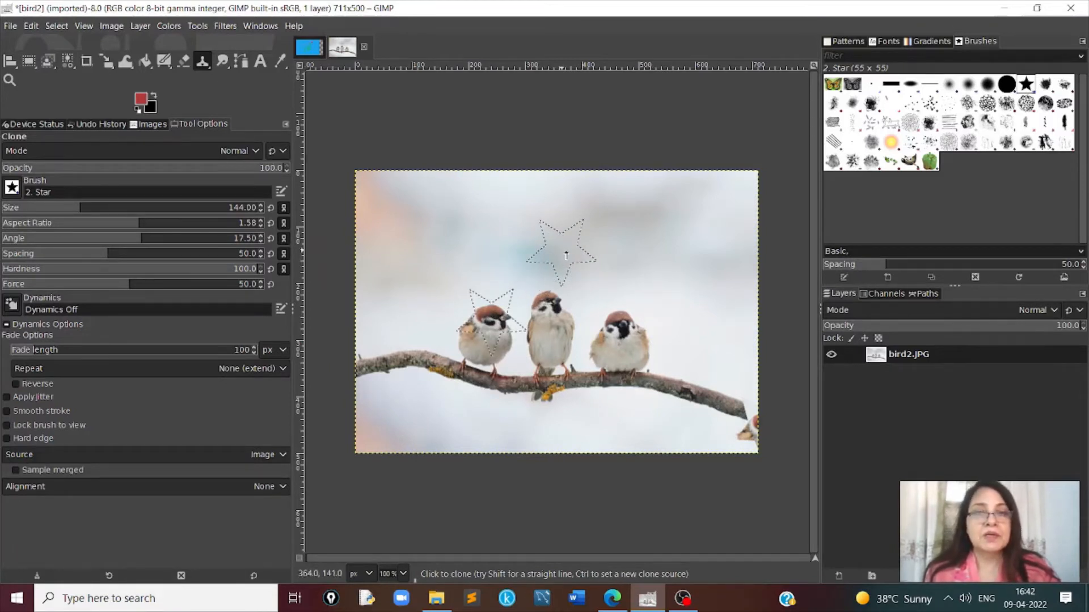
left_click(566, 255)
left_click(658, 239)
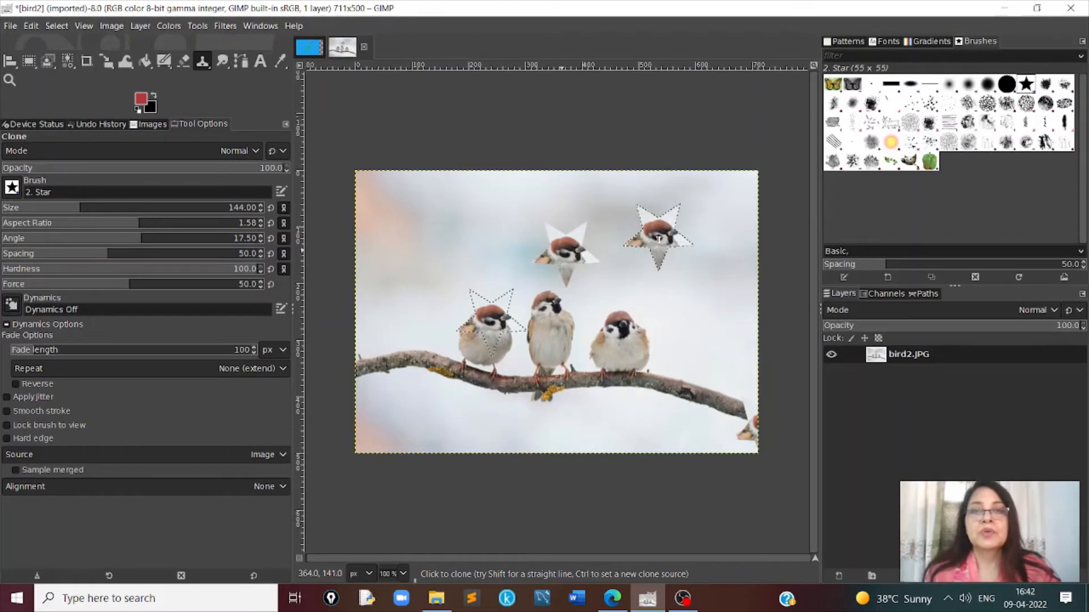
left_click(445, 203)
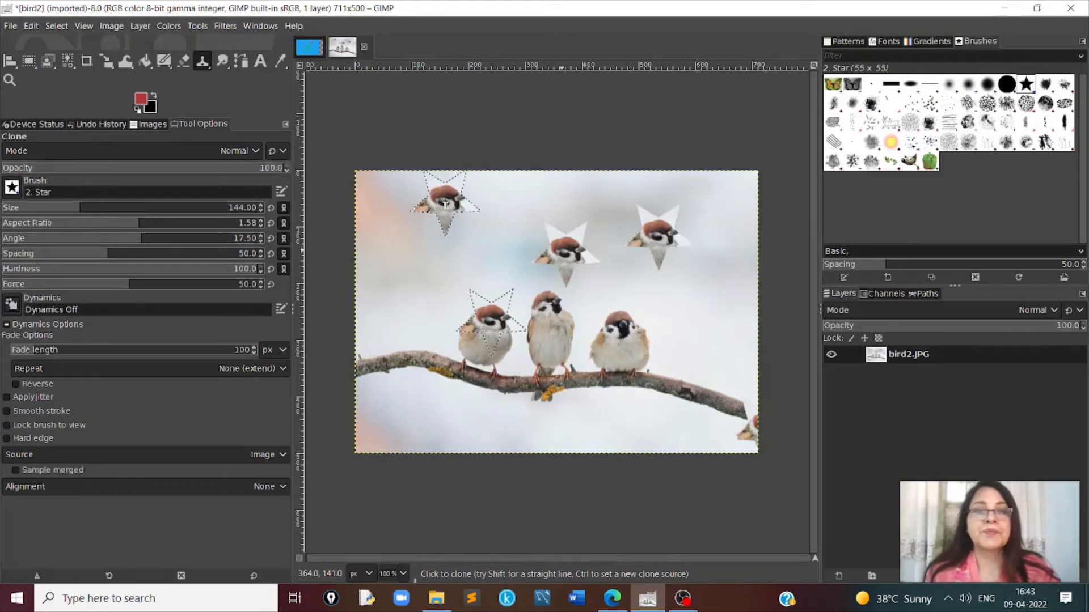
left_click(385, 262)
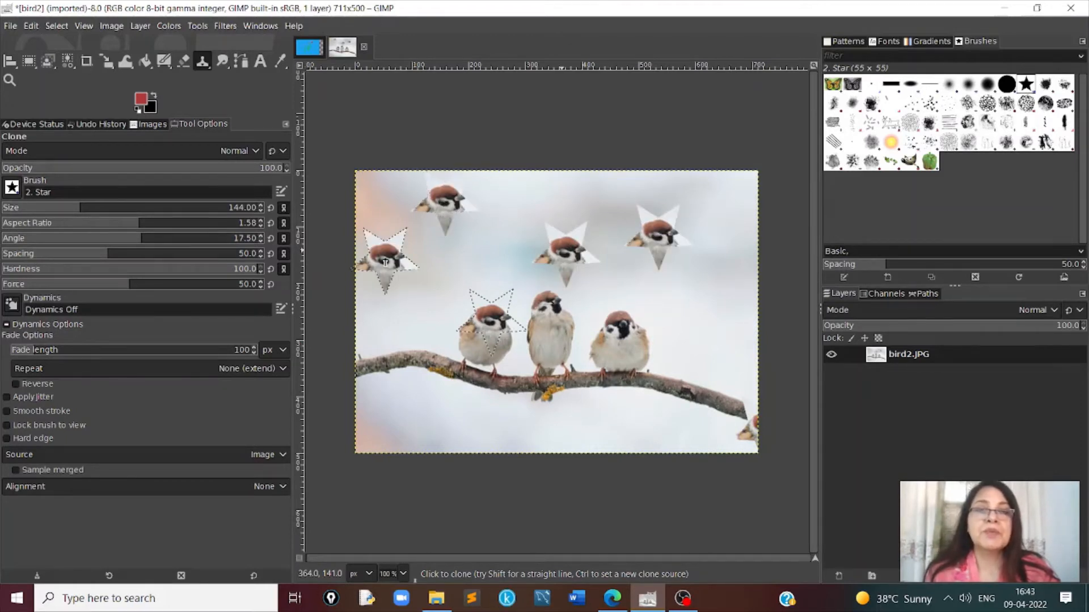
left_click(528, 203)
left_click(703, 329)
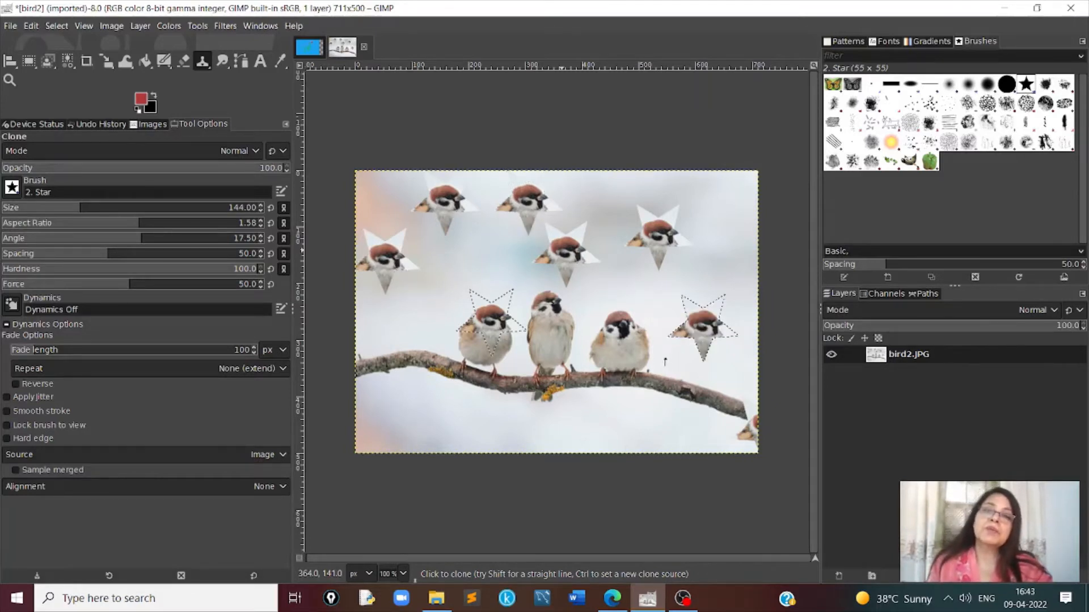
left_click(728, 213)
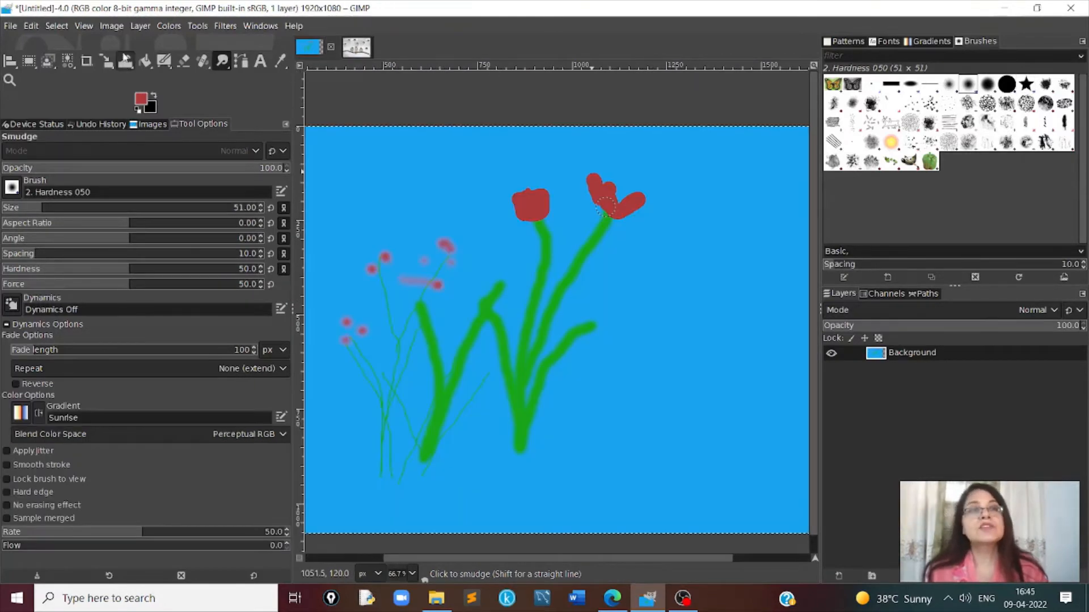
- Smudge across the red flower heads on the two tallest thick stems with the Smudge tool, using the Hardness 050 brush at size 51
left_click(198, 27)
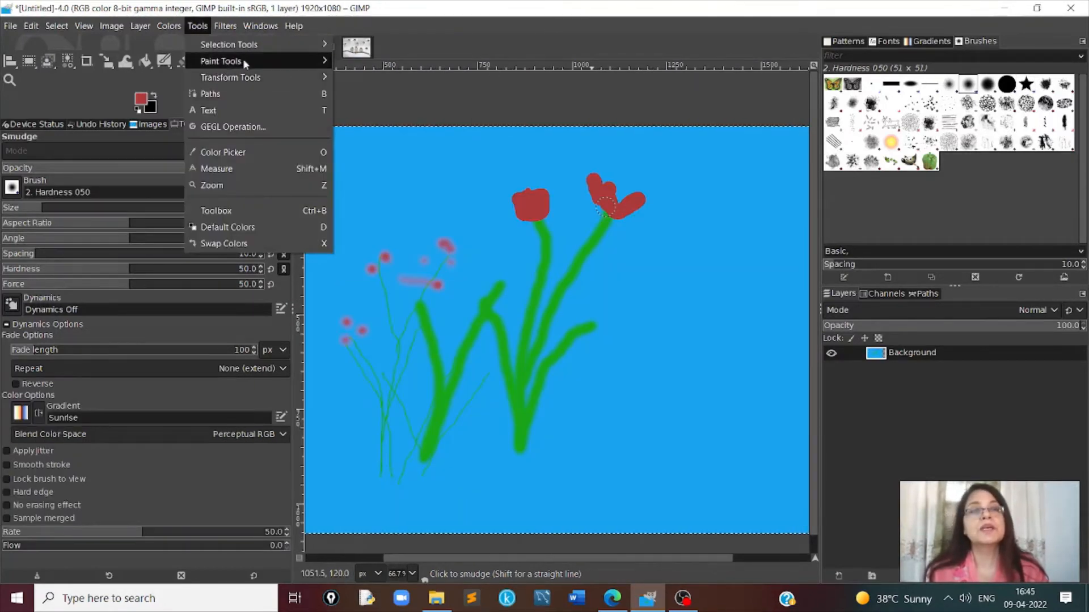
mouse_move(247, 59)
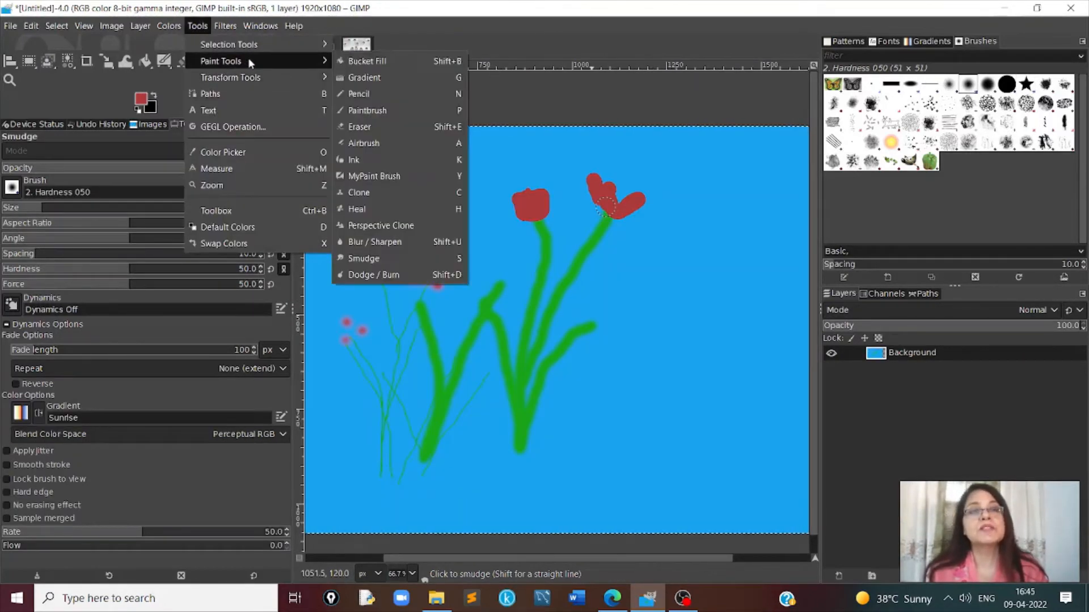
left_click(373, 260)
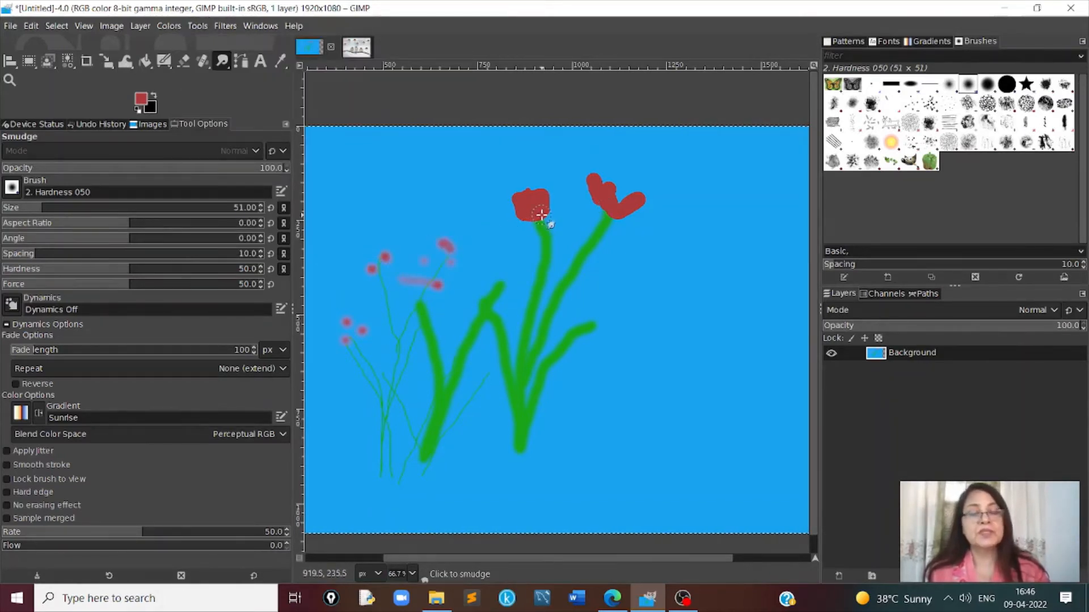
mouse_move(540, 214)
left_mouse_down()
mouse_move(543, 172)
mouse_move(534, 192)
mouse_move(528, 184)
mouse_move(532, 201)
mouse_move(518, 184)
mouse_move(527, 206)
mouse_move(491, 203)
mouse_move(527, 209)
mouse_move(537, 187)
mouse_move(541, 200)
mouse_move(552, 185)
mouse_move(542, 207)
mouse_move(605, 192)
mouse_move(598, 172)
mouse_move(608, 195)
mouse_move(618, 180)
mouse_move(606, 195)
mouse_move(649, 192)
mouse_move(621, 201)
mouse_move(625, 182)
mouse_move(608, 224)
mouse_move(610, 187)
mouse_move(602, 203)
mouse_move(590, 179)
mouse_move(594, 207)
mouse_move(581, 172)
mouse_move(602, 197)
mouse_move(599, 180)
mouse_move(624, 189)
mouse_move(613, 208)
mouse_move(651, 202)
left_mouse_up()
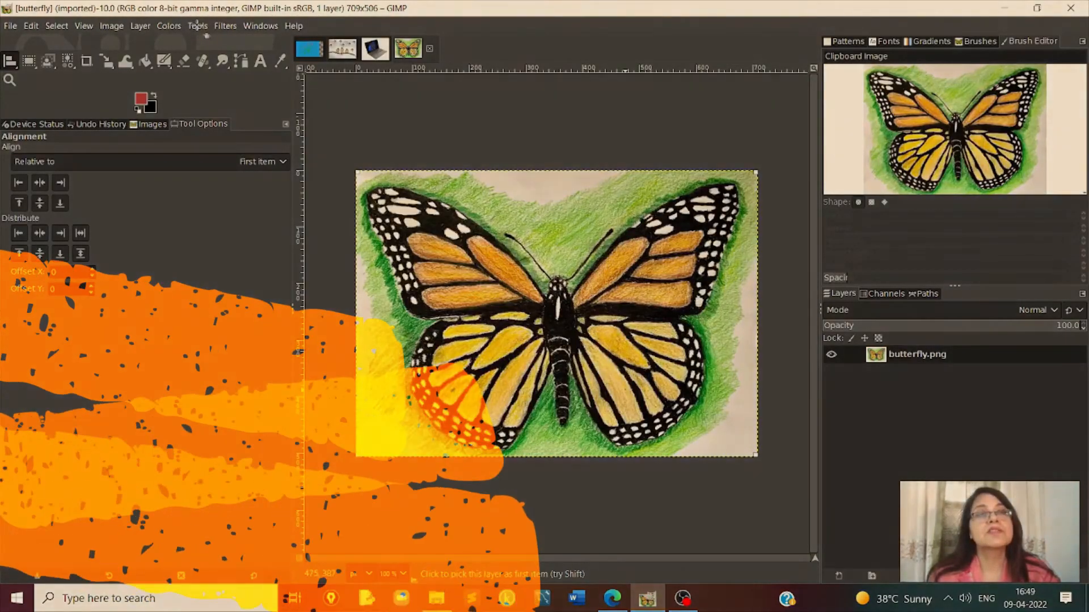
- Scale the butterfly layer down proportionally to about a third of its size, keeping its upper-left corner in place
left_click(198, 25)
mouse_move(219, 73)
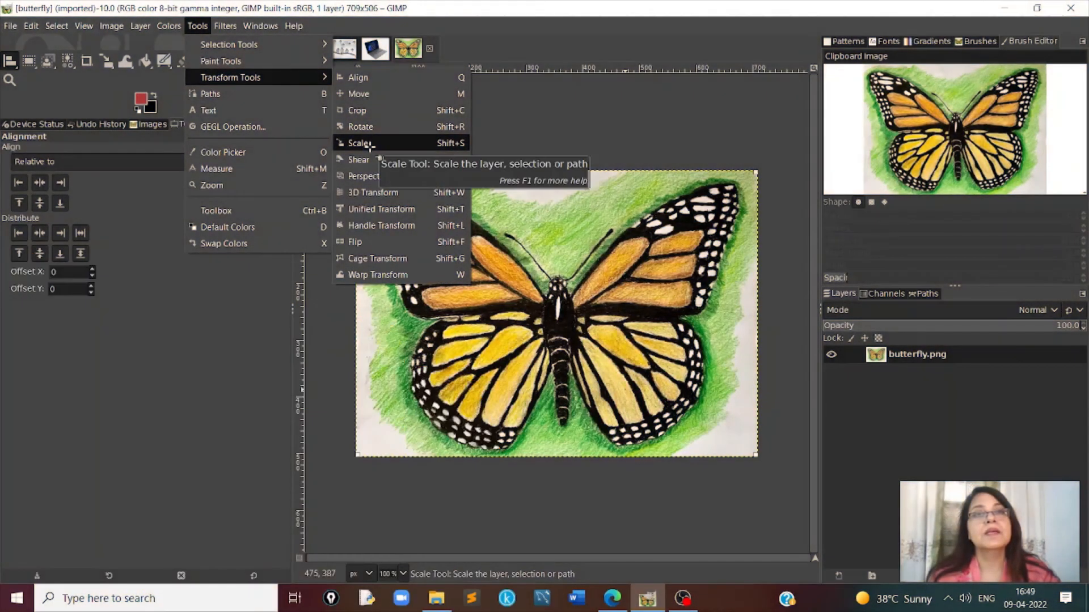
left_click(360, 143)
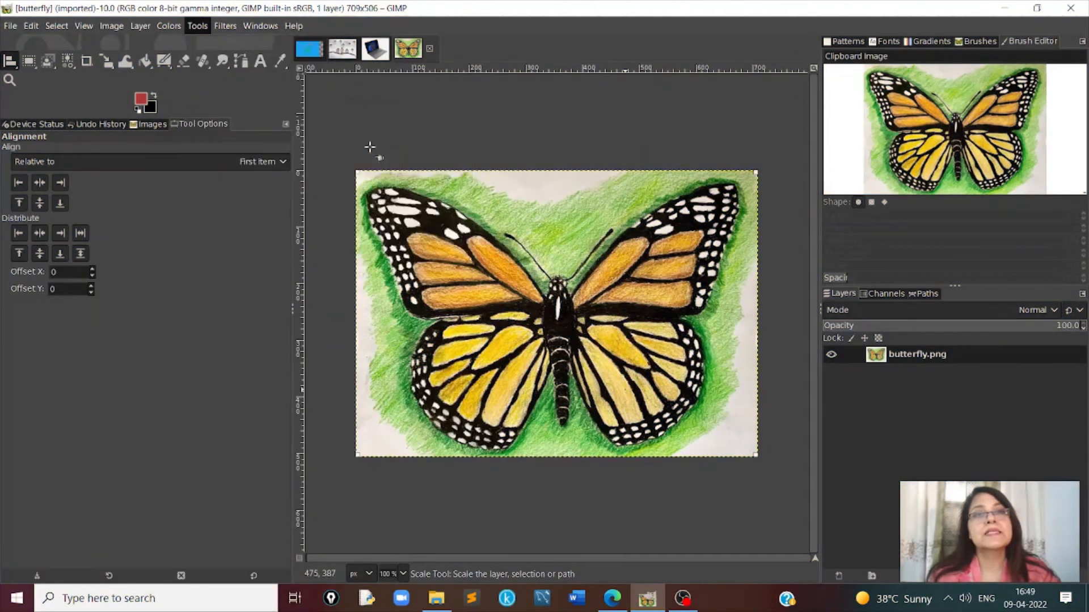
left_click(372, 149)
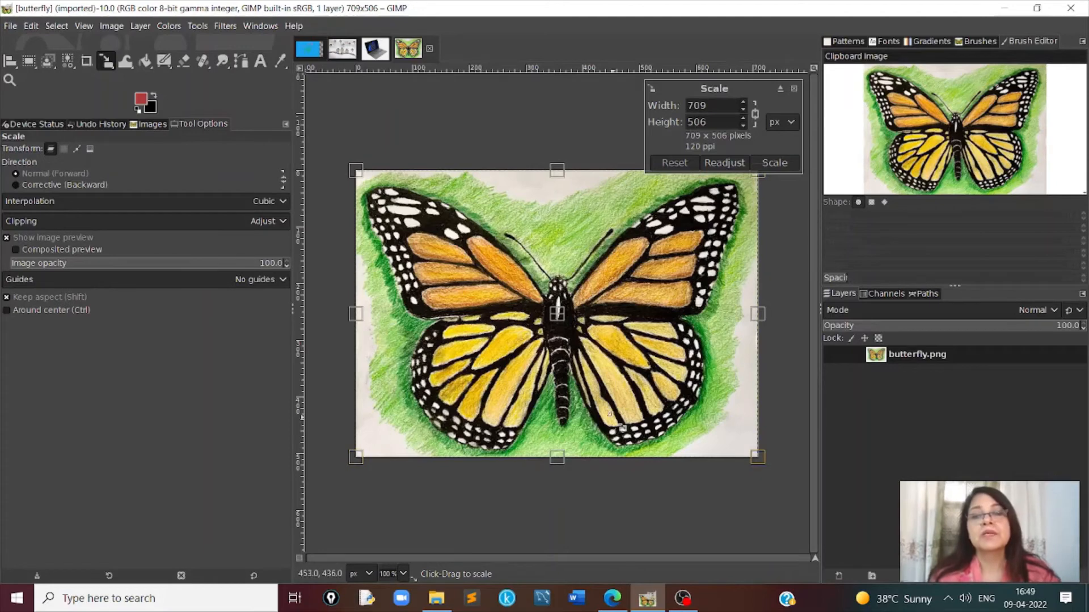
left_click_drag(759, 459, 510, 267)
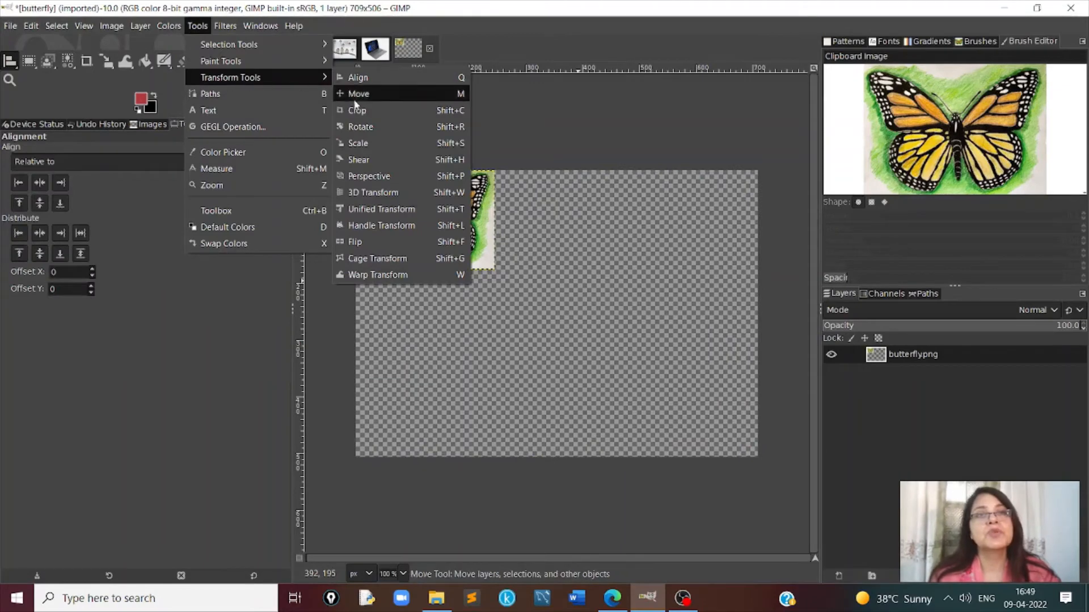
- Rotate the scaled-down butterfly layer about its center to an angle of about 46.77 degrees
key("shift+r")
left_click(392, 193)
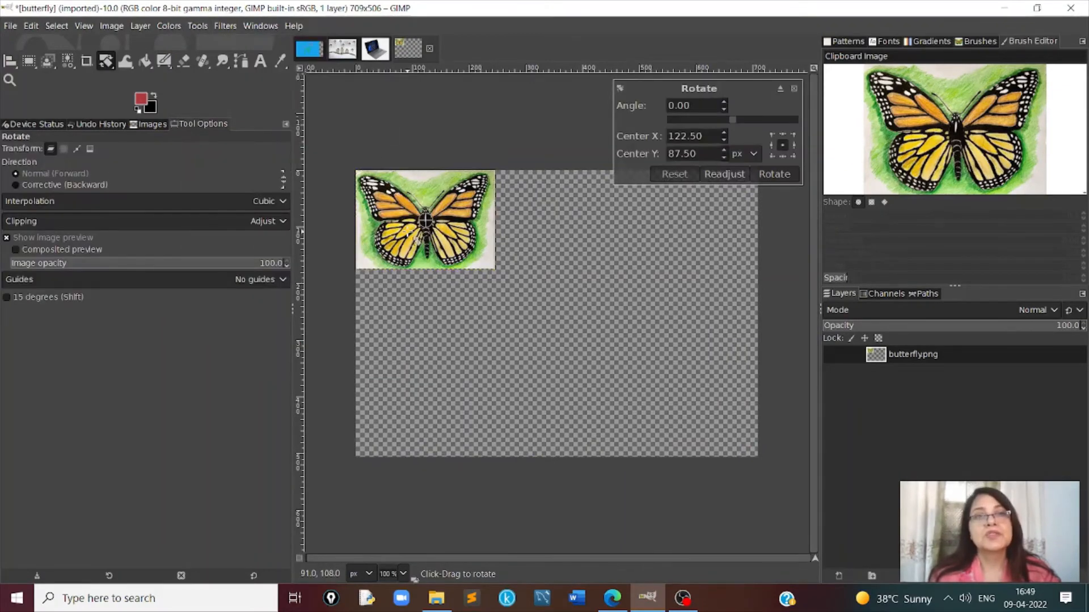
mouse_move(430, 200)
left_mouse_down()
mouse_move(418, 191)
mouse_move(395, 203)
mouse_move(384, 241)
mouse_move(388, 209)
mouse_move(407, 192)
mouse_move(427, 210)
left_mouse_up()
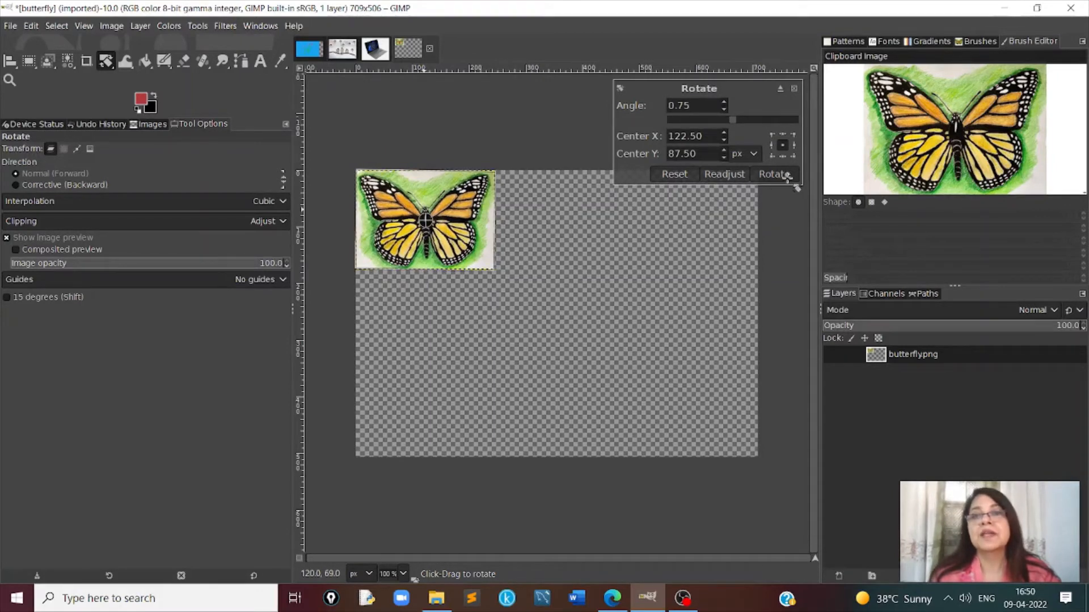
left_click_drag(455, 242, 468, 276)
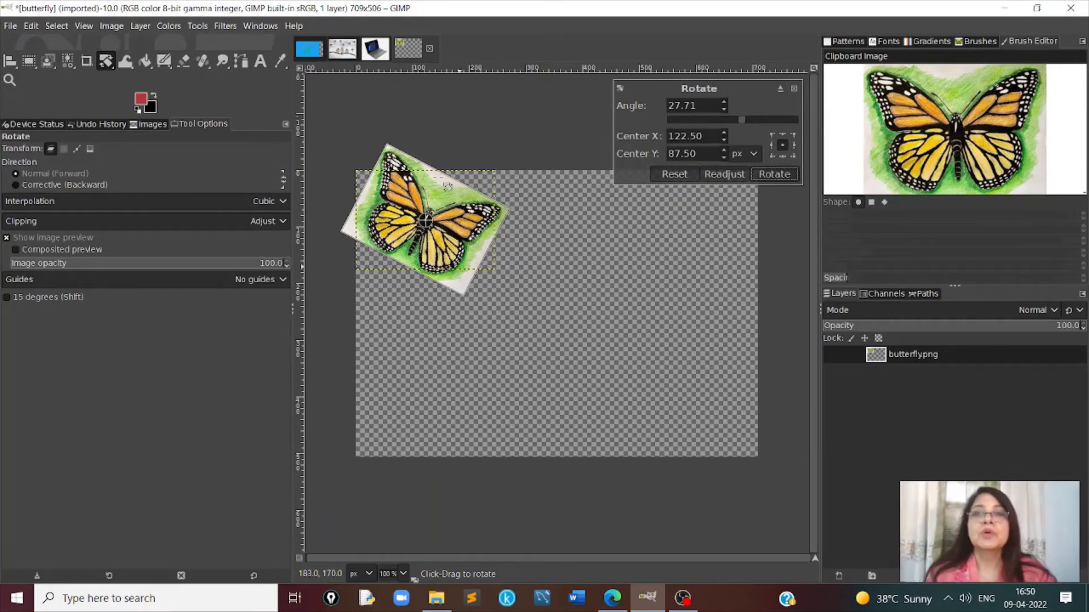
mouse_move(434, 194)
left_mouse_down()
mouse_move(450, 229)
mouse_move(401, 213)
mouse_move(448, 211)
left_mouse_up()
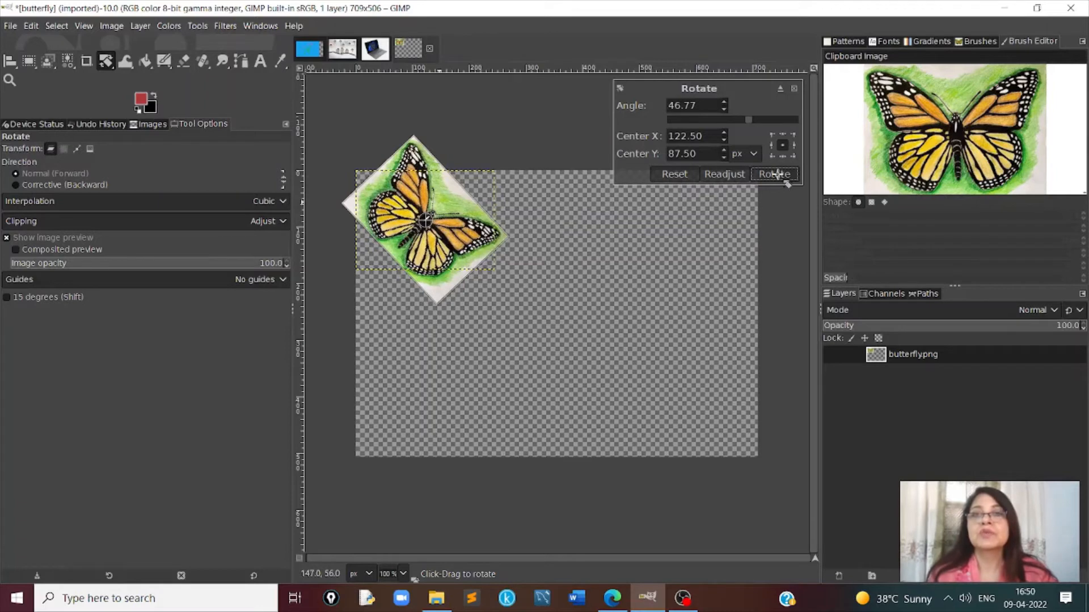
- Shear the rotated butterfly layer horizontally with a magnitude of about -162
left_click(198, 26)
mouse_move(266, 77)
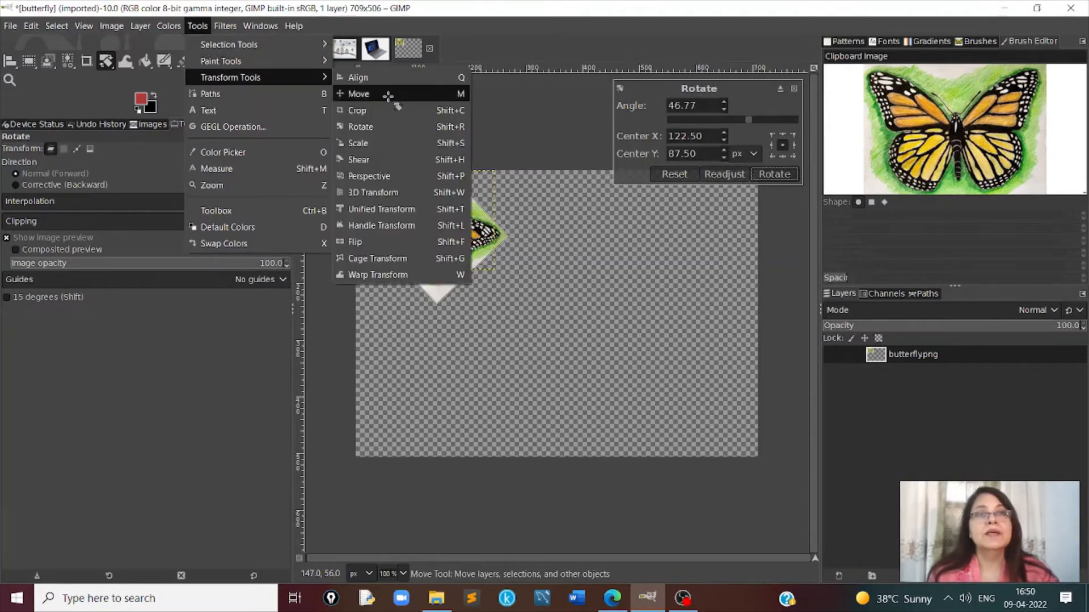
left_click(371, 152)
left_click(547, 321)
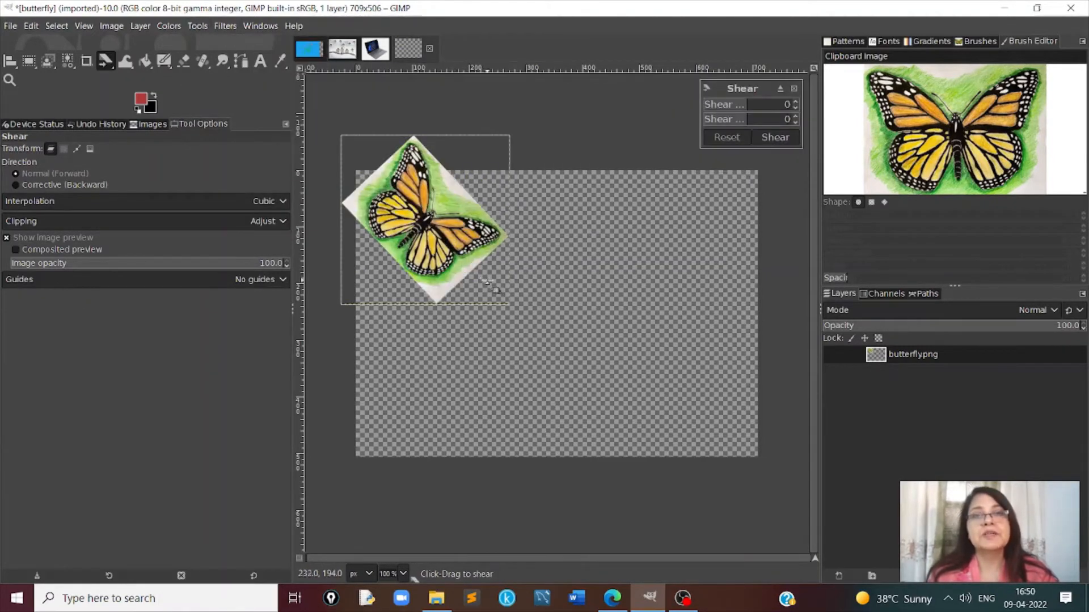
left_click_drag(508, 304, 414, 332)
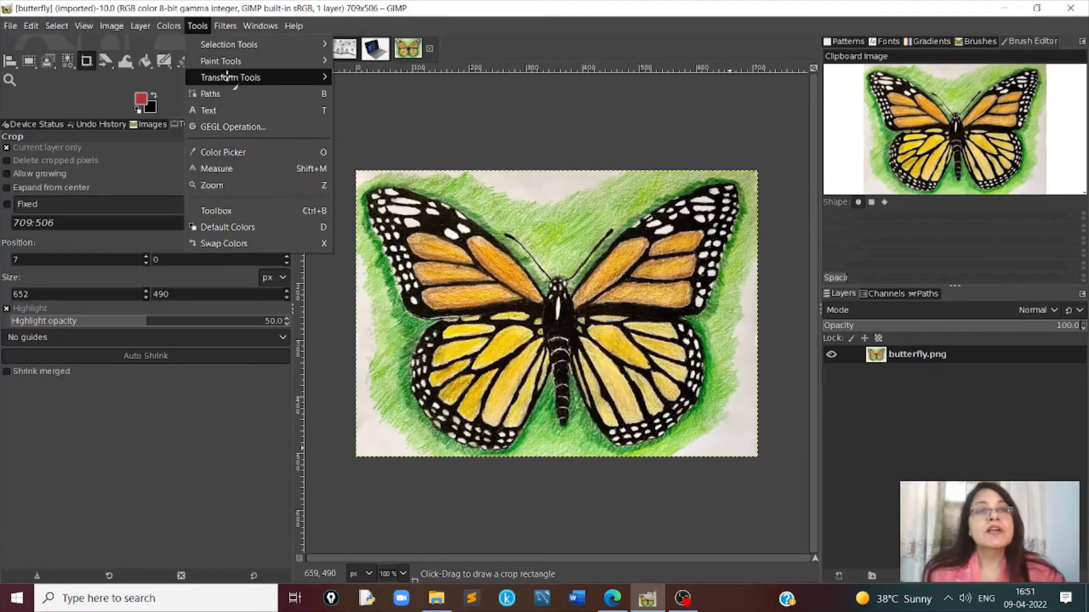
- Crop the butterfly layer to about 658 by 461 px at position 23, 32, and undo the crop
mouse_move(232, 76)
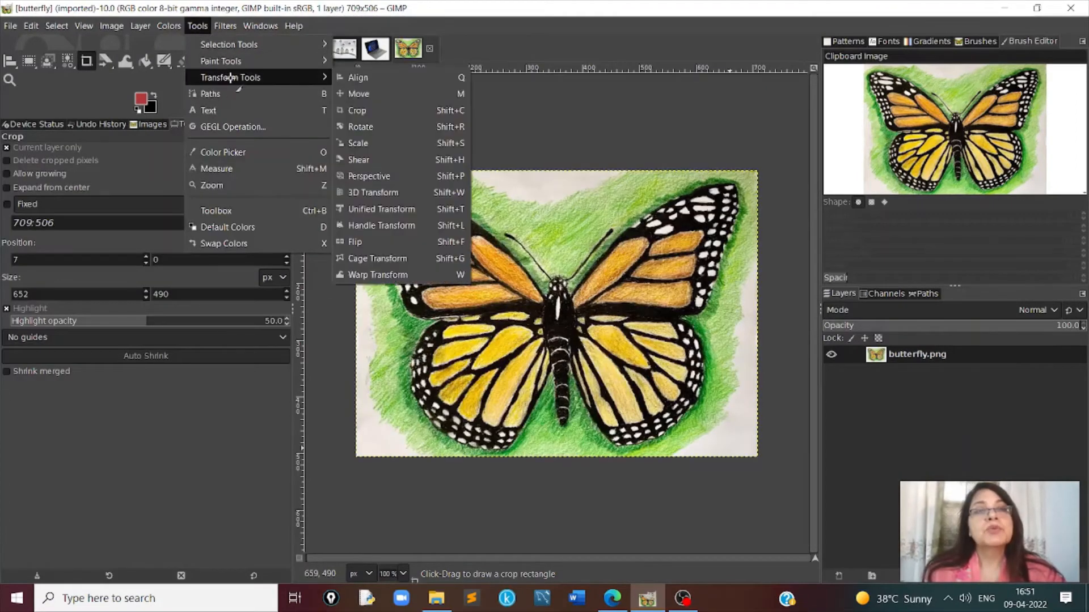
left_click(362, 111)
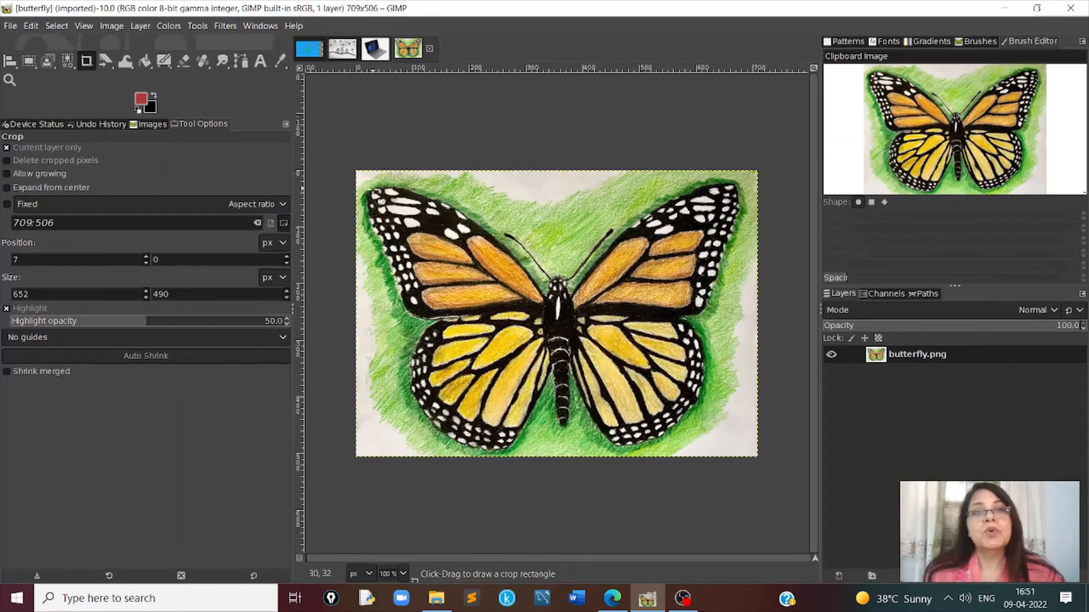
left_click_drag(368, 187, 742, 450)
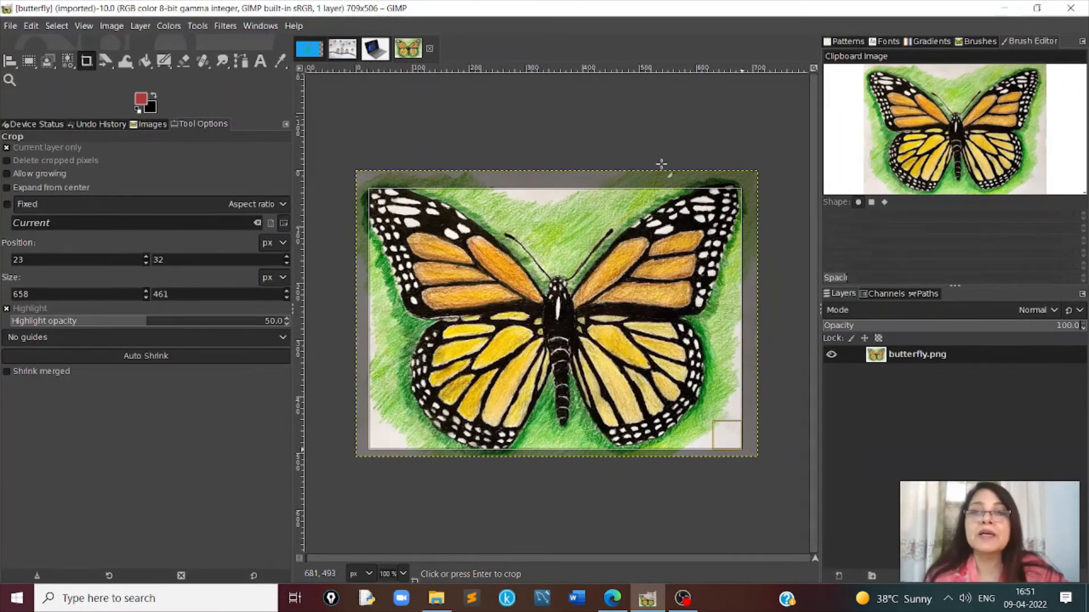
key("Return")
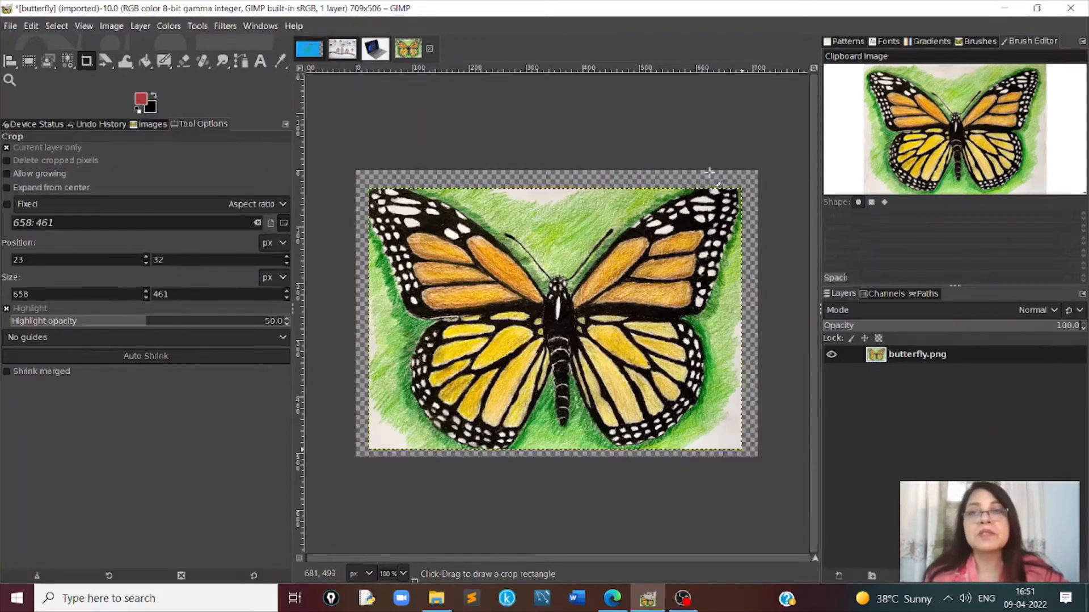
key("ctrl+z")
- Apply a Perspective transform to the butterfly layer, pulling both upper corners inward and down to form a trapezoid with a narrow top
left_click(197, 25)
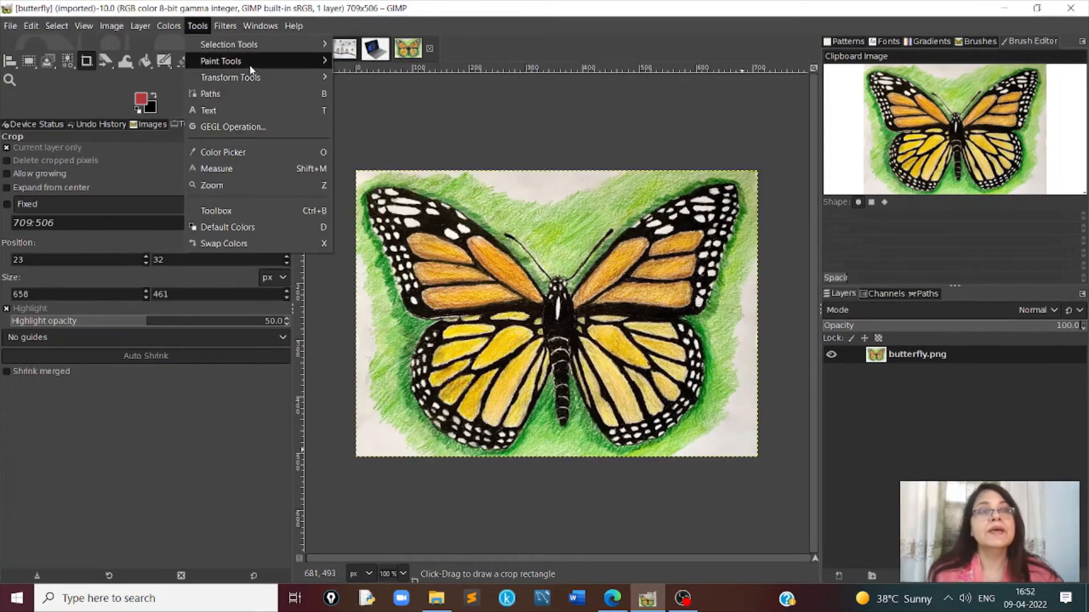
mouse_move(254, 76)
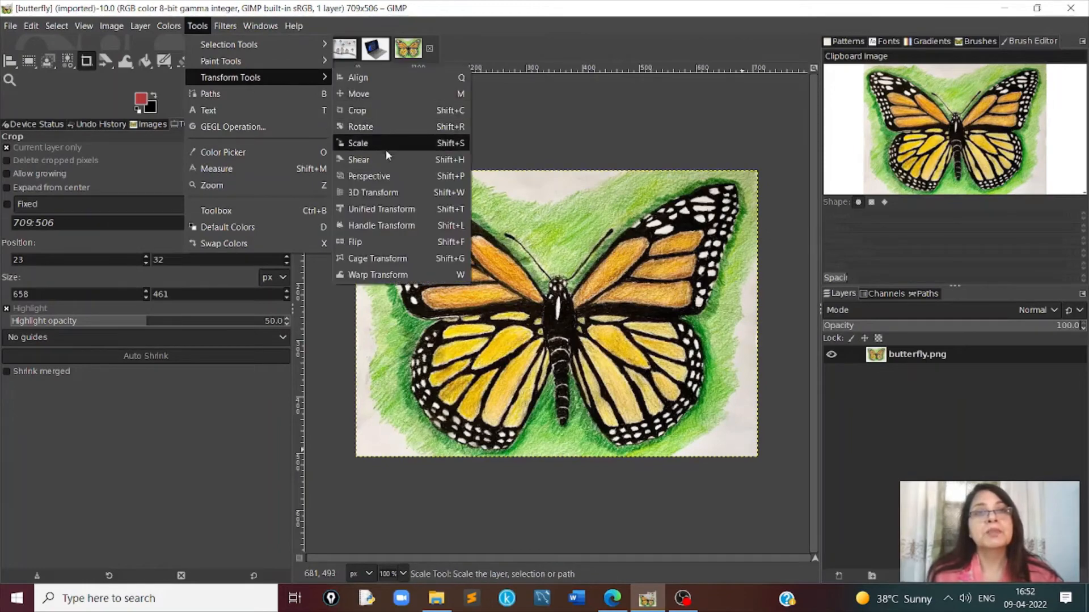
left_click(388, 177)
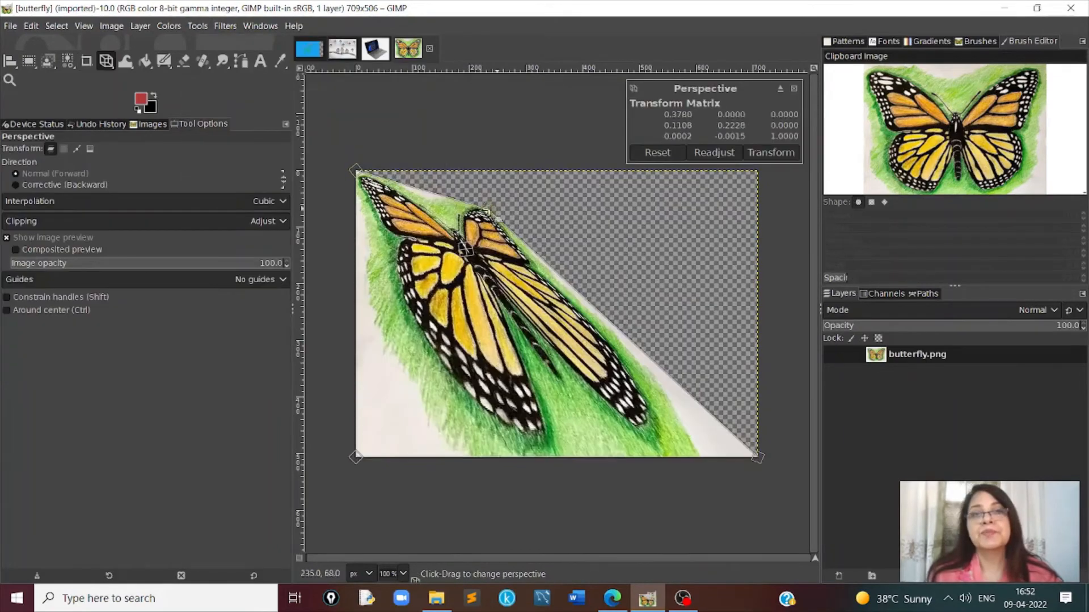
left_click_drag(499, 214, 630, 230)
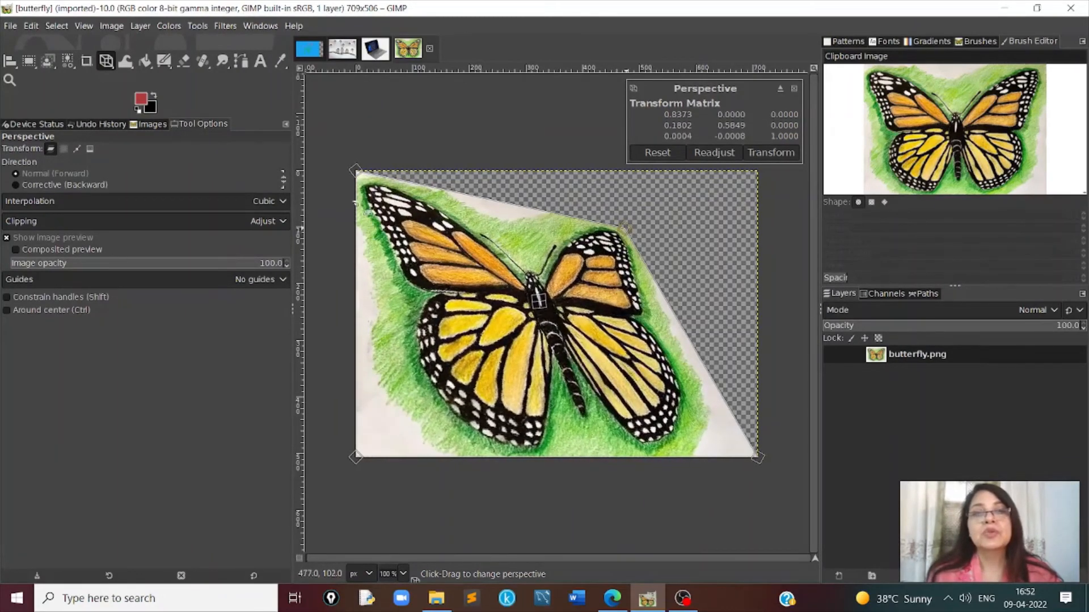
left_click_drag(356, 172, 528, 227)
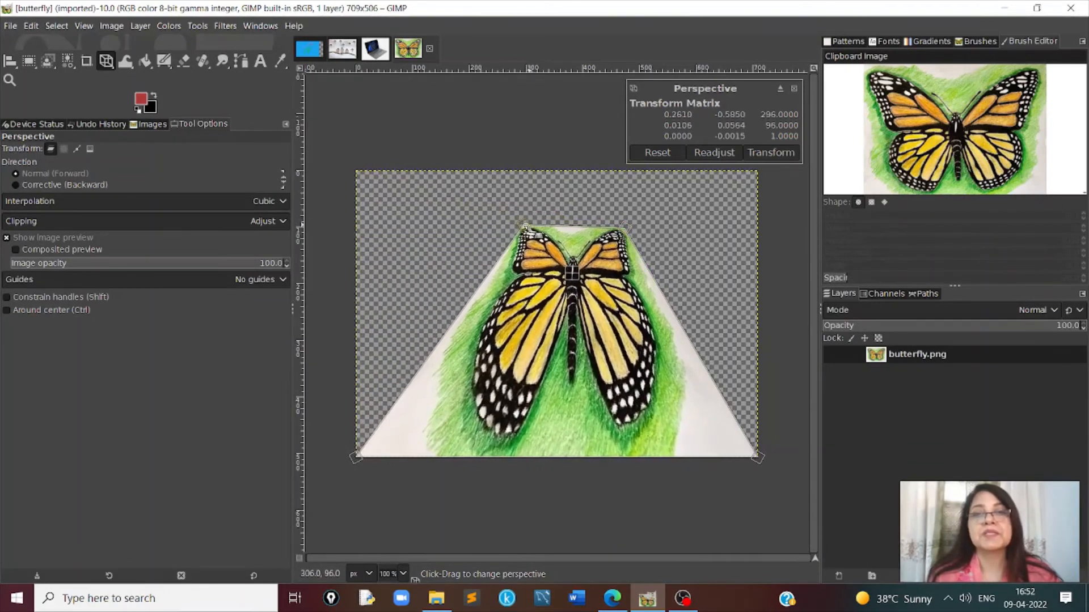
- Flip the trapezoid-shaped butterfly layer horizontally and flip it back again
left_click(197, 25)
mouse_move(231, 76)
left_click(366, 238)
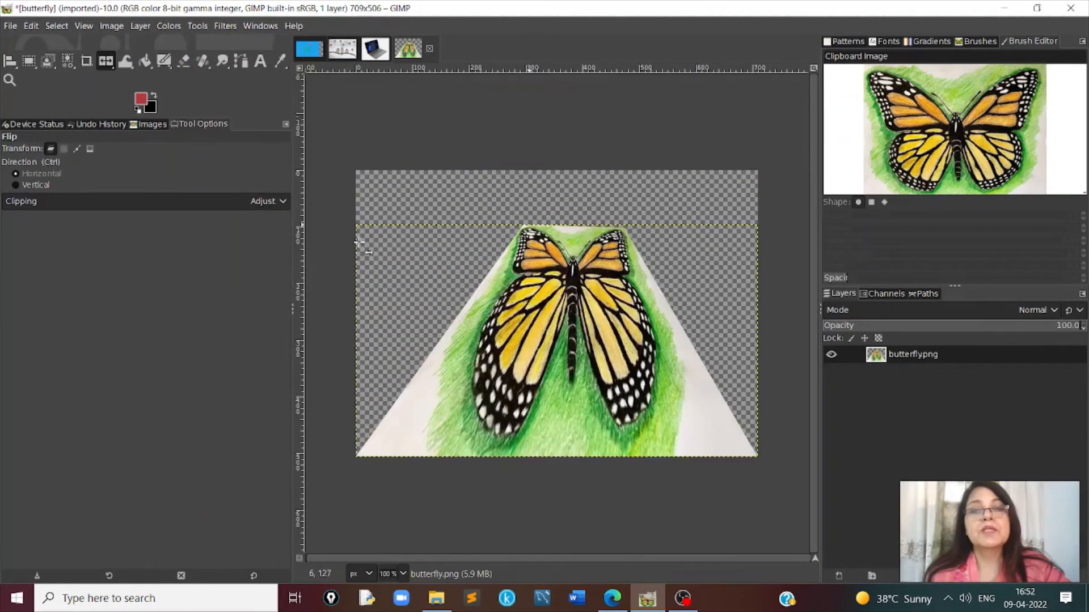
left_click(675, 323)
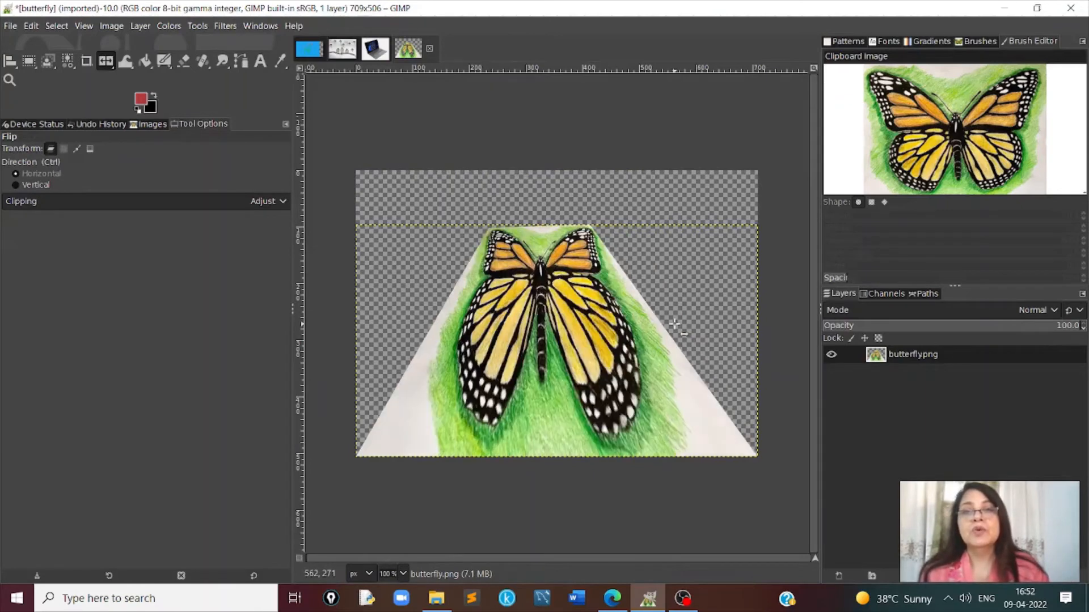
left_click(632, 330)
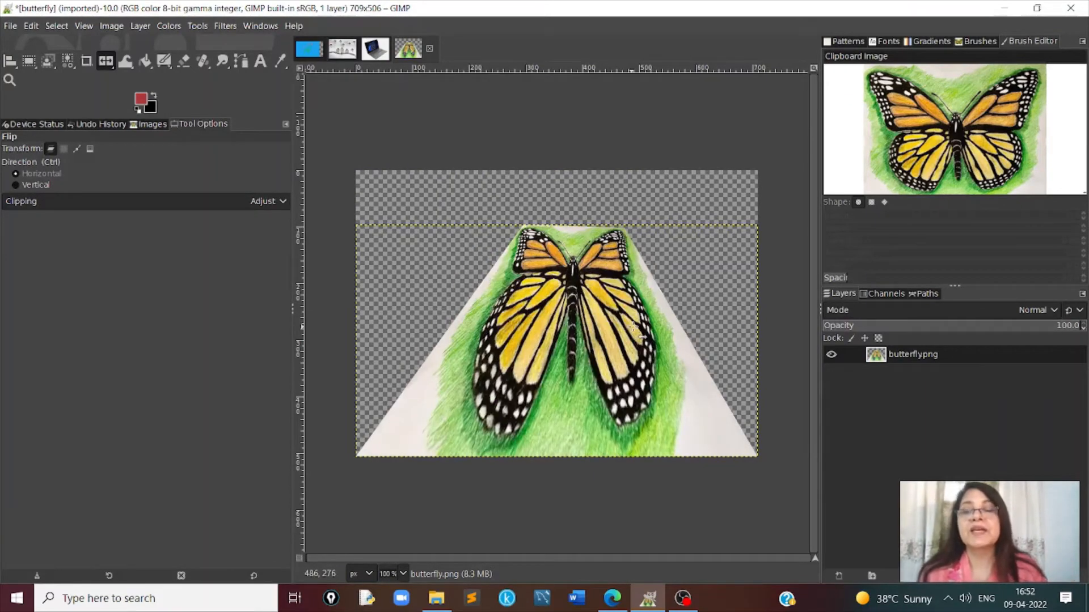
- Switch to the bird2 image and flip its layer horizontally back and forth
left_click(342, 46)
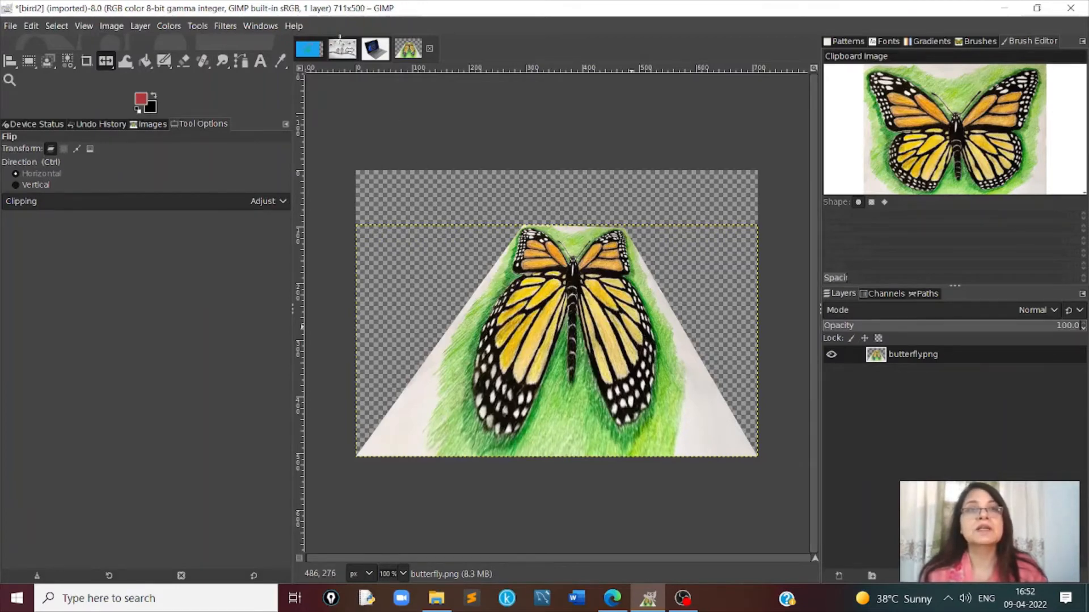
left_click(547, 333)
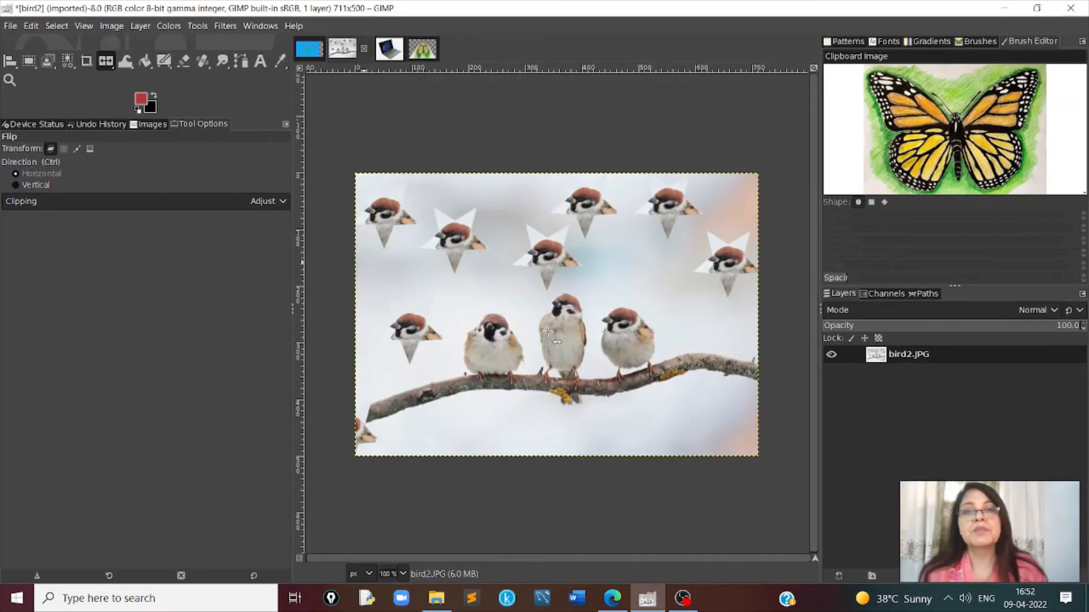
left_click(548, 333)
left_click(548, 333)
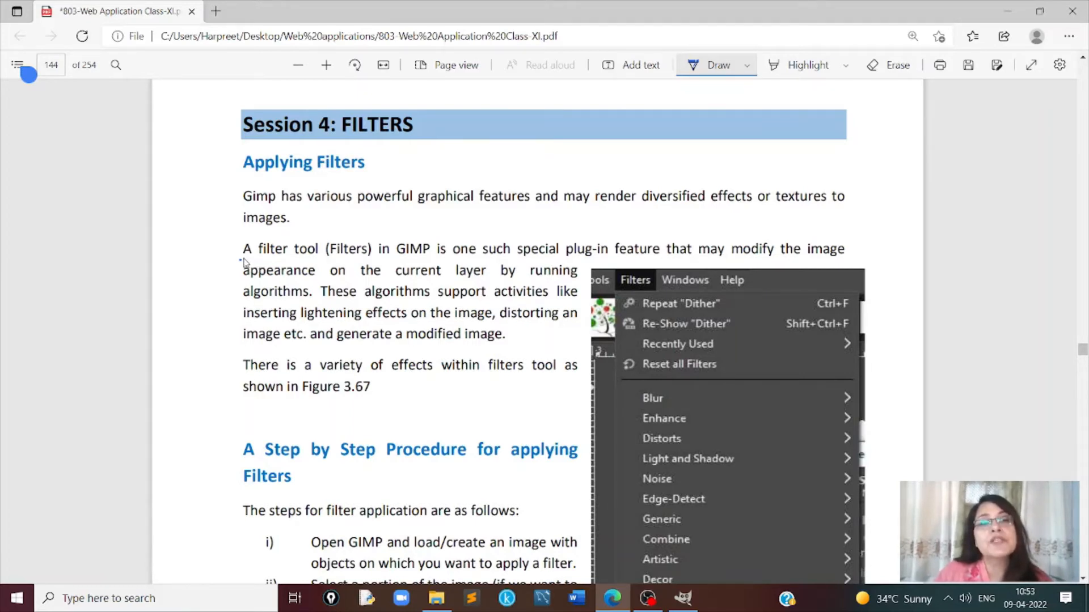
- In the textbook PDF in Microsoft Edge, underline "A filter tool (Filters)" under Applying Filters and read the step-by-step procedure for applying filters
left_click_drag(241, 259, 366, 258)
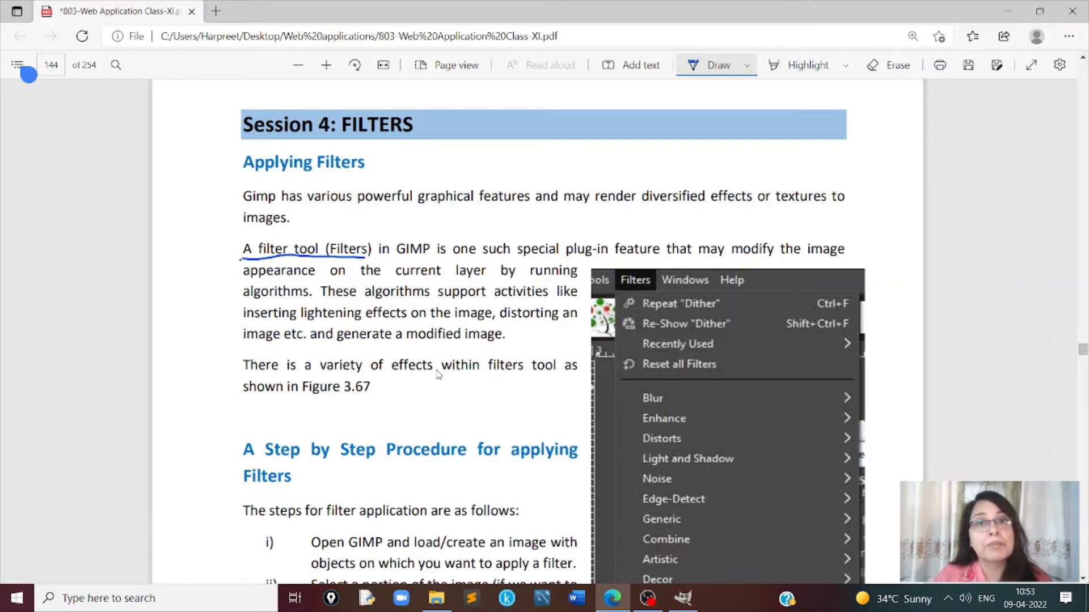
scroll(438, 374, "down", 4)
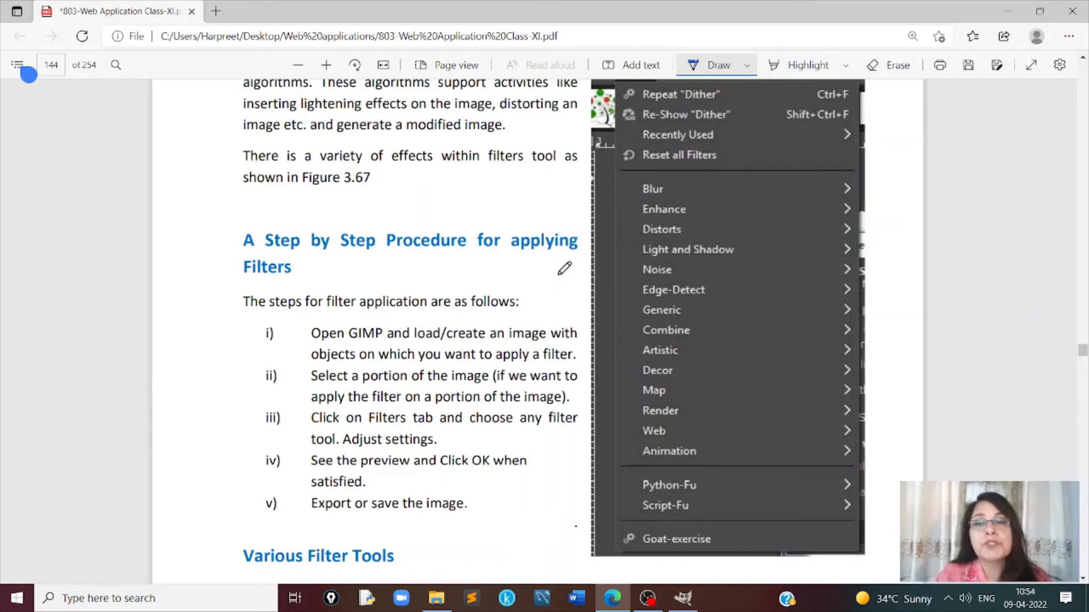
scroll(564, 268, "down", 8)
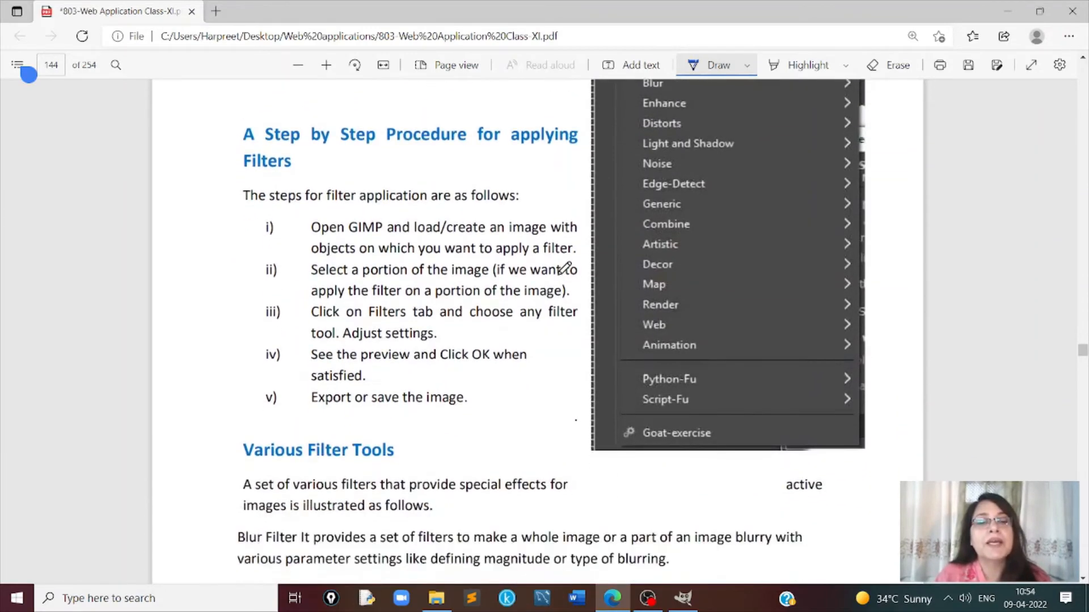
- Read the Blur Effect table's descriptions from Blur and Gaussian Blur through Motion Blur, Pixelize and Selective Gaussian Blur
scroll(564, 268, "down", 6)
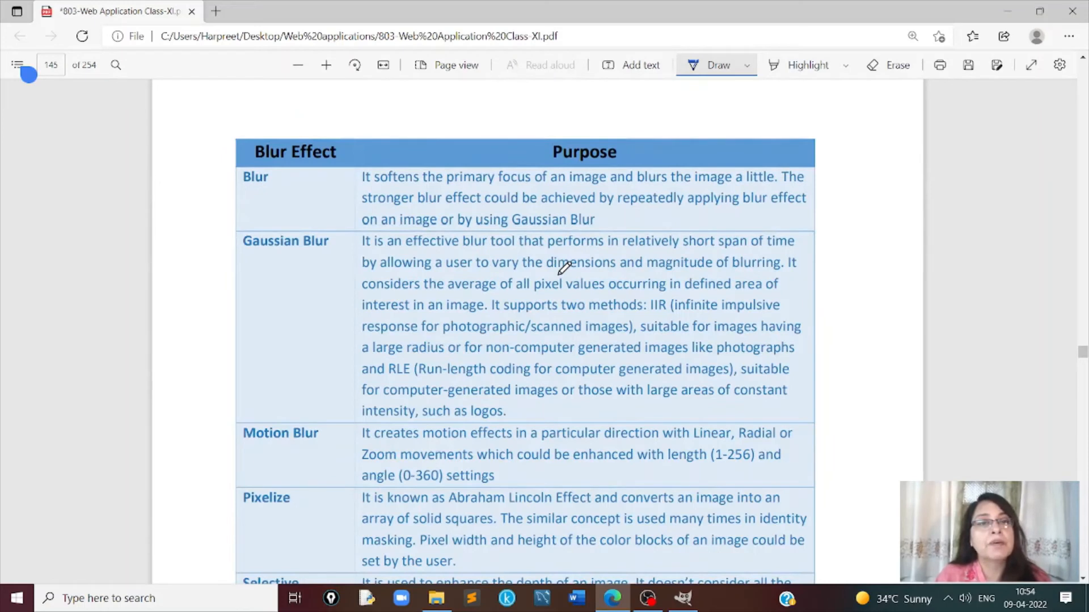
scroll(564, 269, "down", 1)
scroll(564, 268, "down", 1)
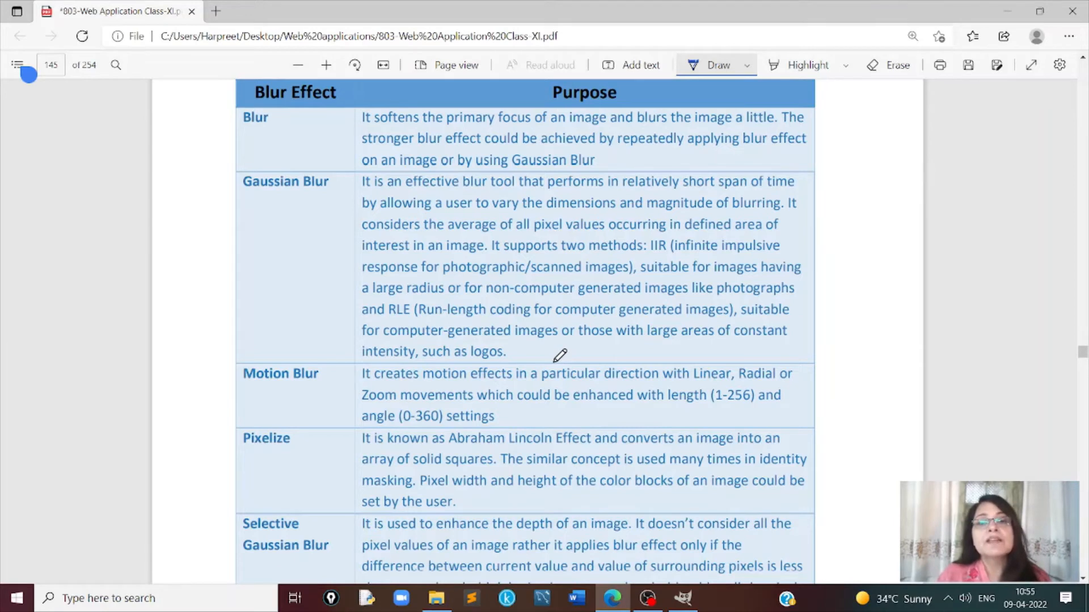
scroll(560, 355, "down", 3)
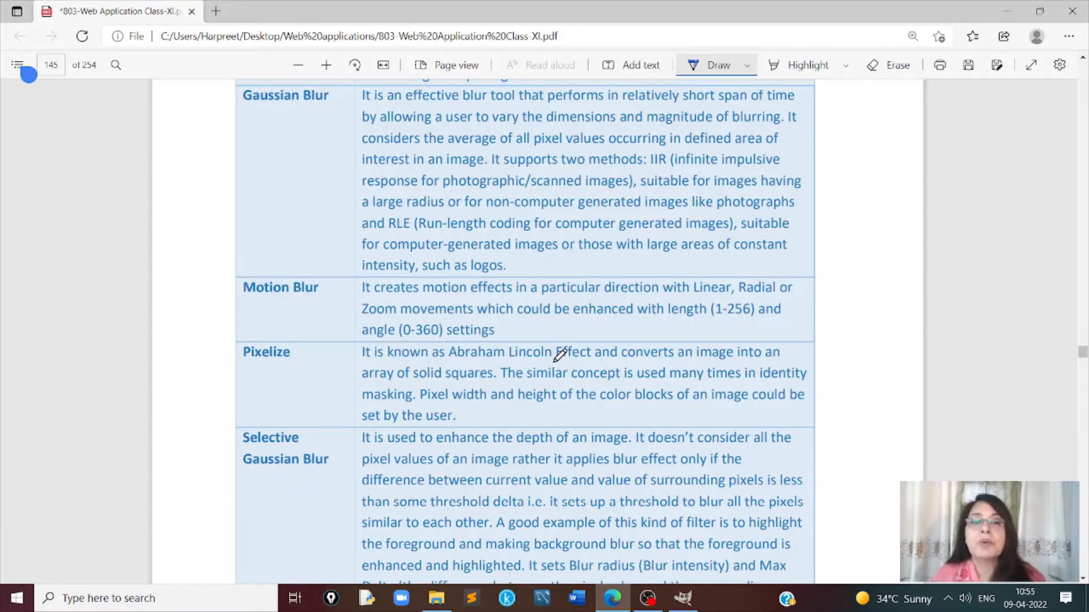
scroll(561, 354, "down", 1)
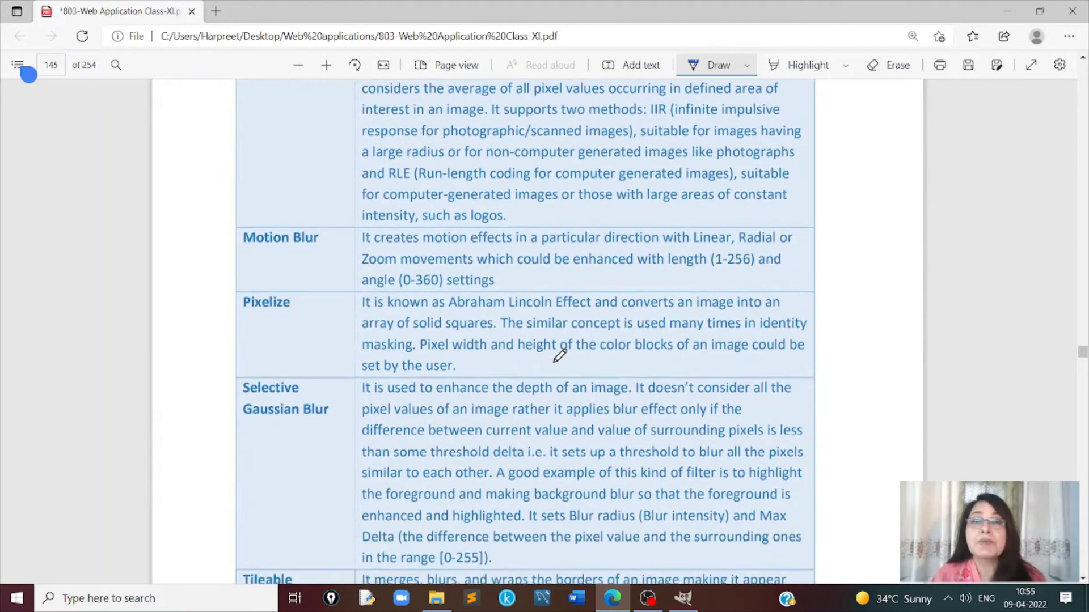
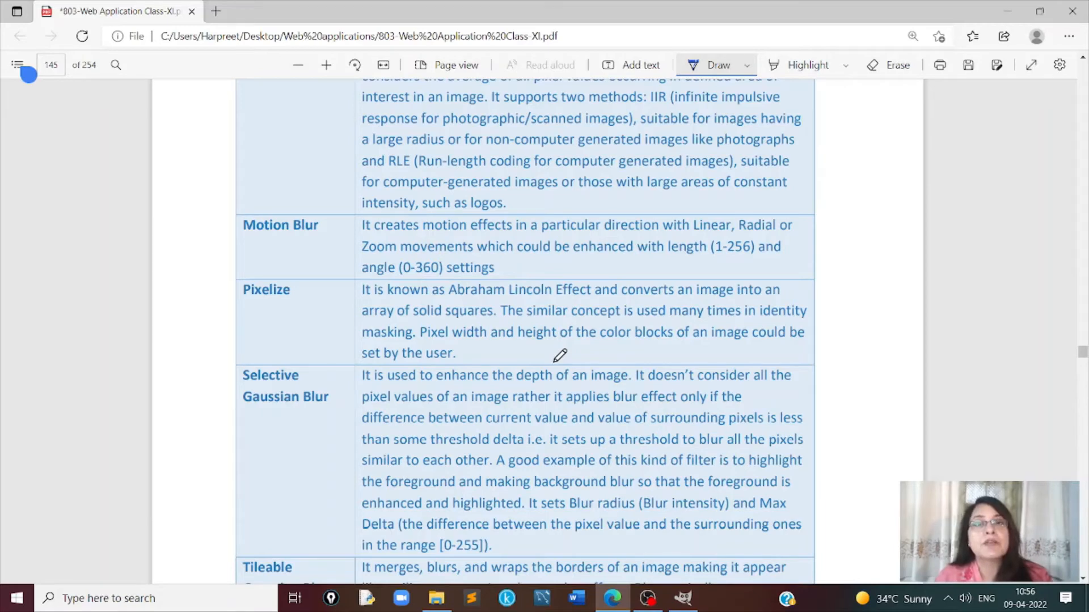
- Move on from the blur table and read the Enhance Filter section, from Antialias and Deinterlace through Red Eye Removal and Sharpen (UnSharp Mask)
scroll(560, 355, "down", 5)
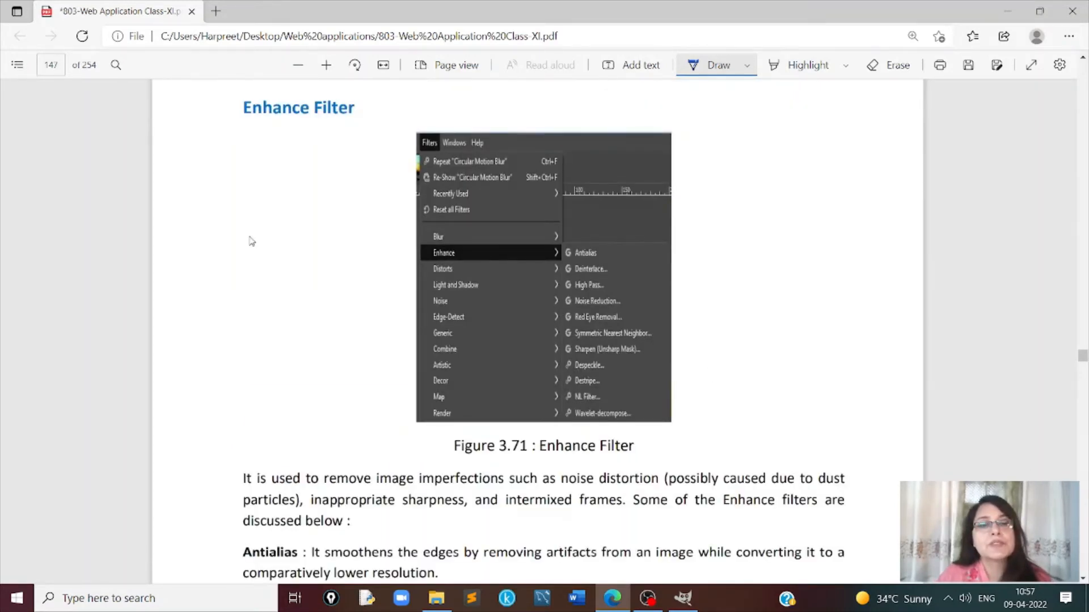
scroll(251, 241, "down", 4)
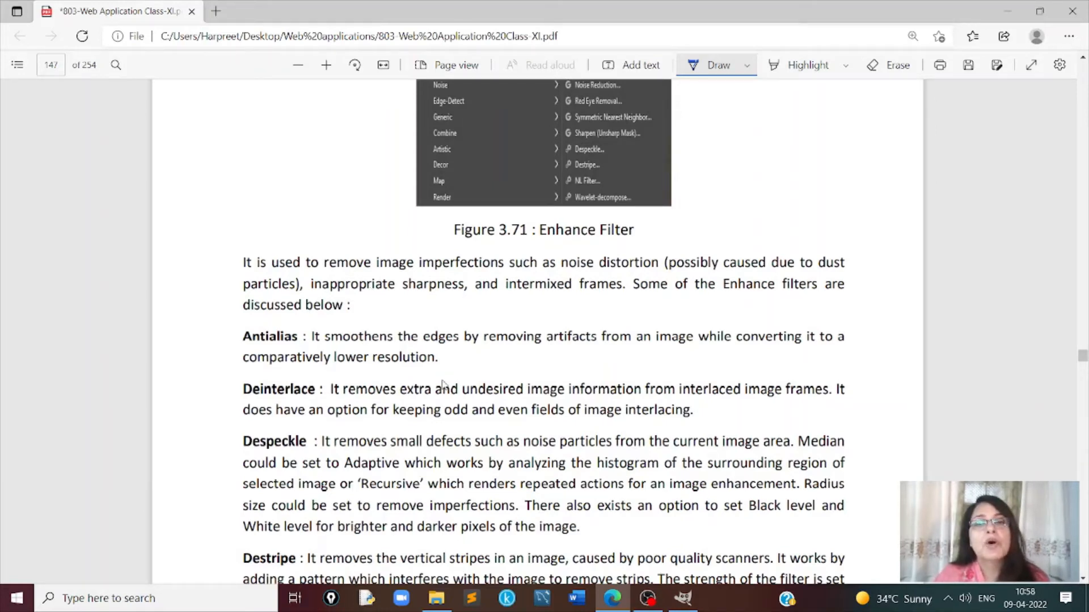
scroll(442, 384, "down", 3)
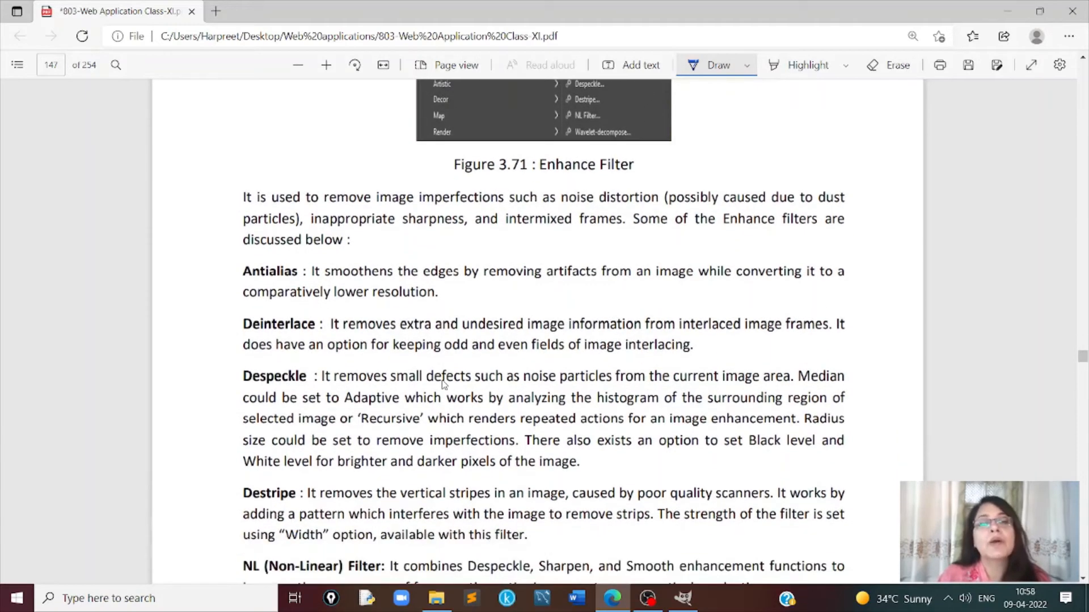
scroll(444, 384, "down", 10)
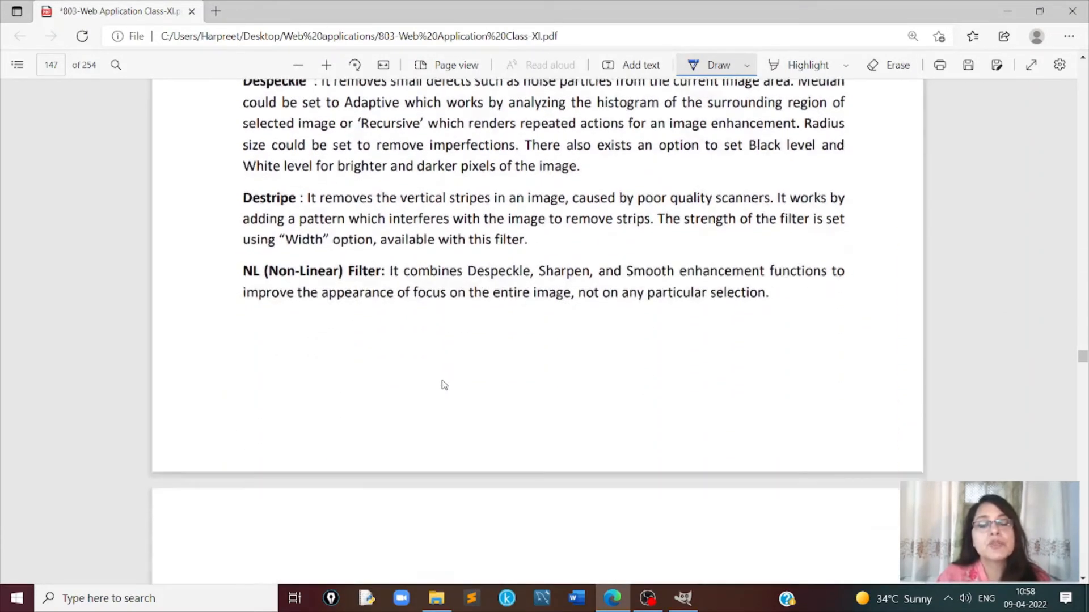
scroll(444, 384, "down", 3)
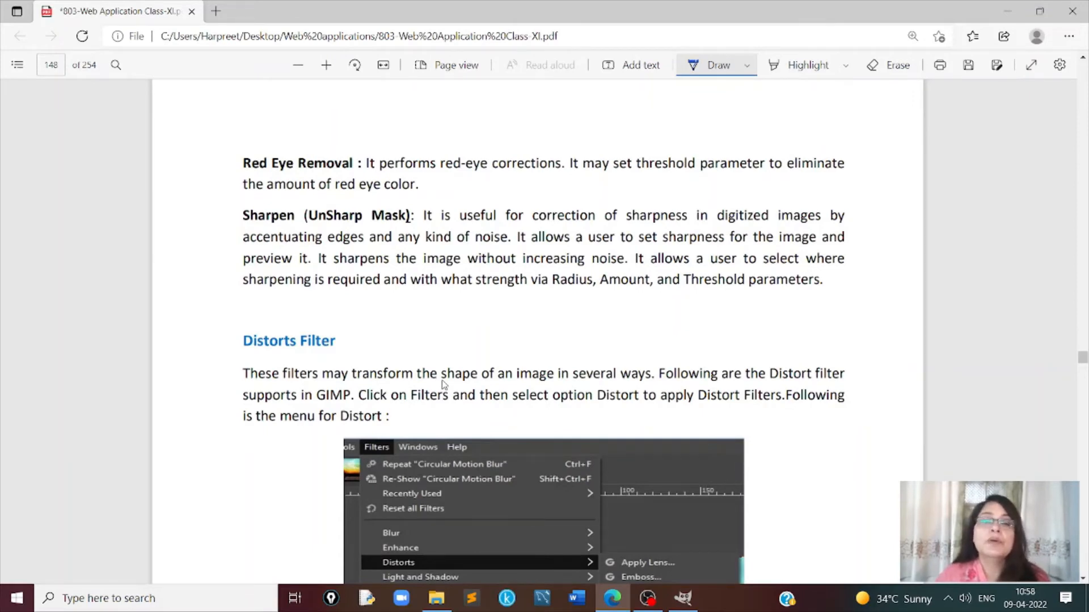
- Read the Distorts Filter section, covering its menu figure, the filter descriptions and the penguin samples in Figure 3.73(b)
scroll(443, 384, "down", 5)
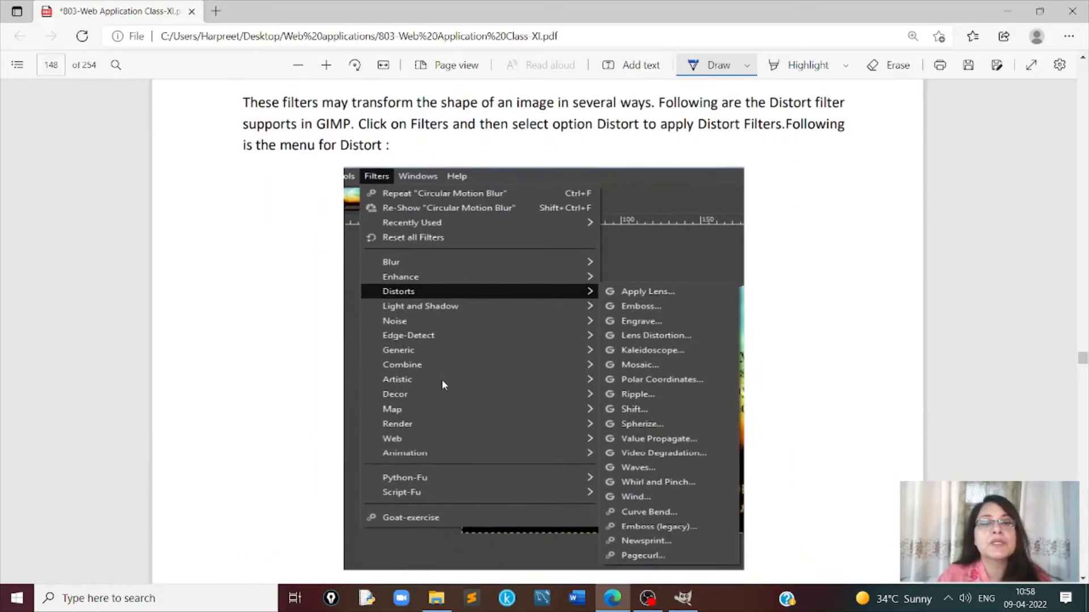
scroll(441, 379, "down", 10)
scroll(444, 384, "down", 20)
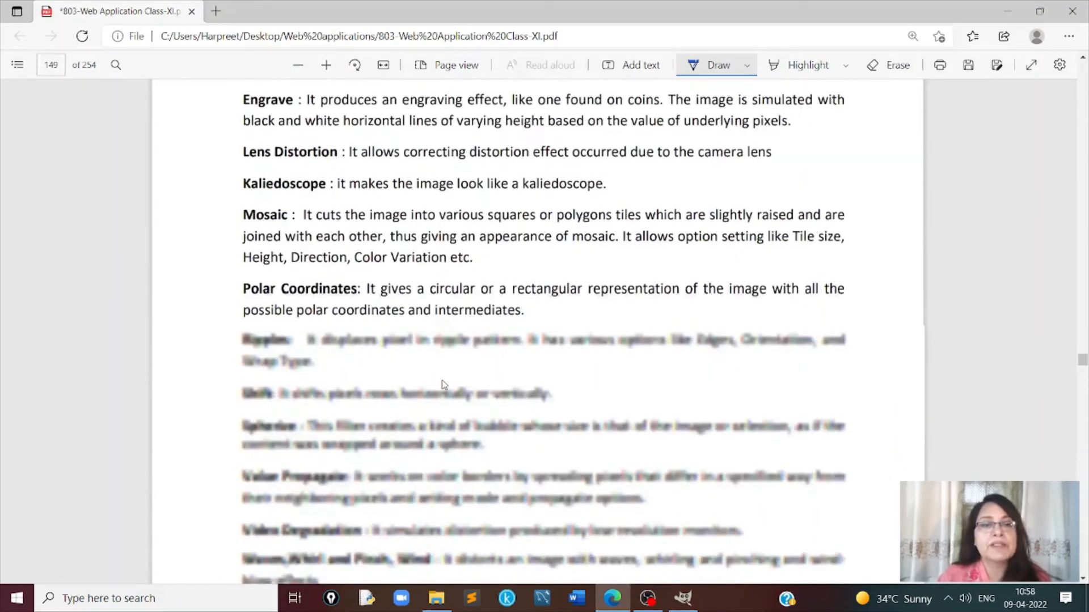
scroll(443, 384, "down", 5)
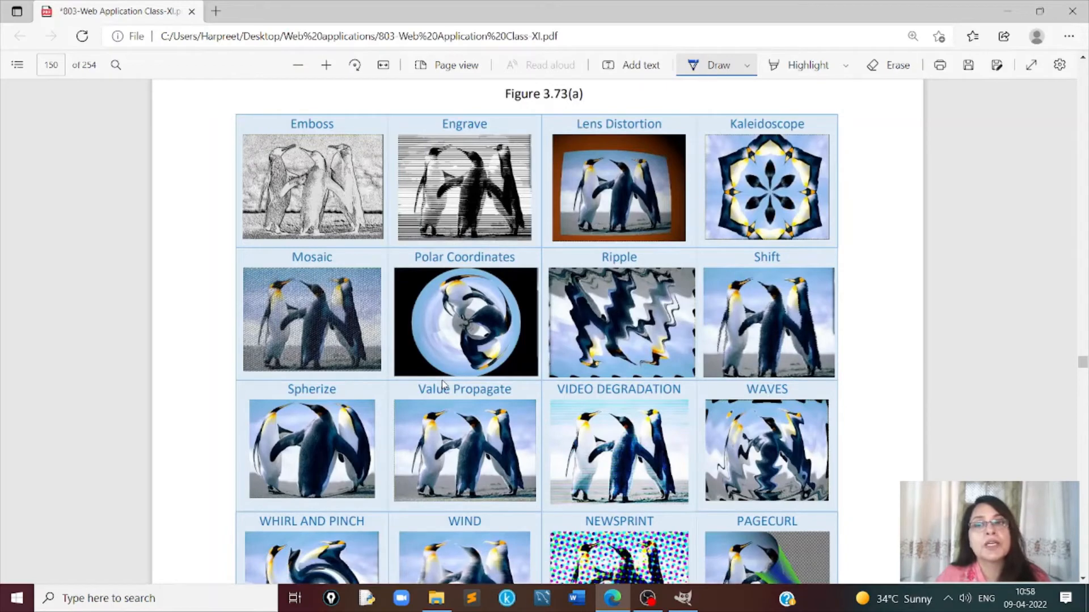
scroll(443, 385, "down", 4)
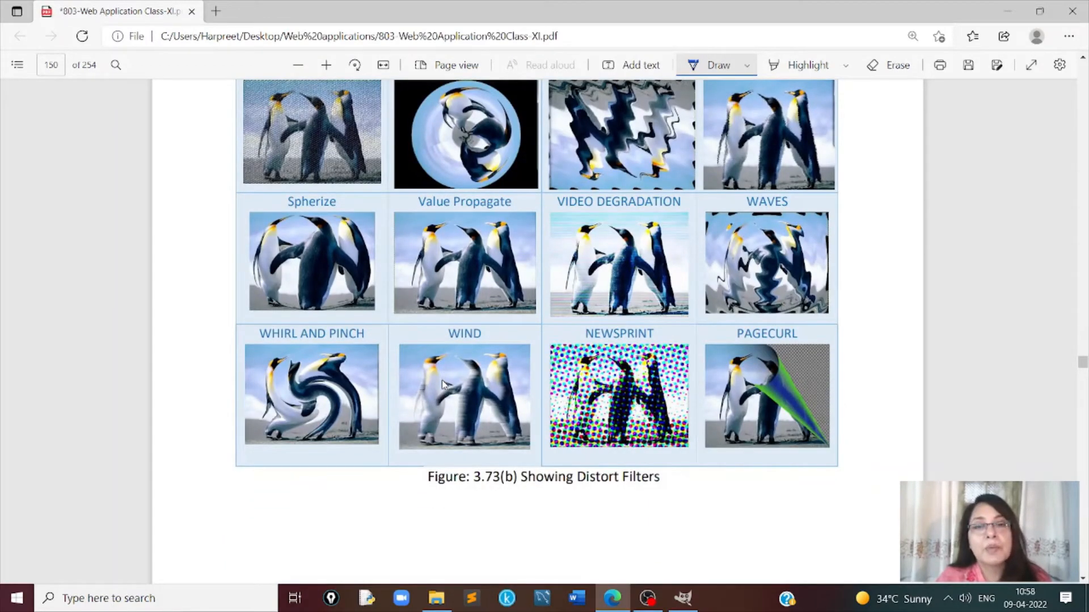
scroll(442, 383, "down", 1)
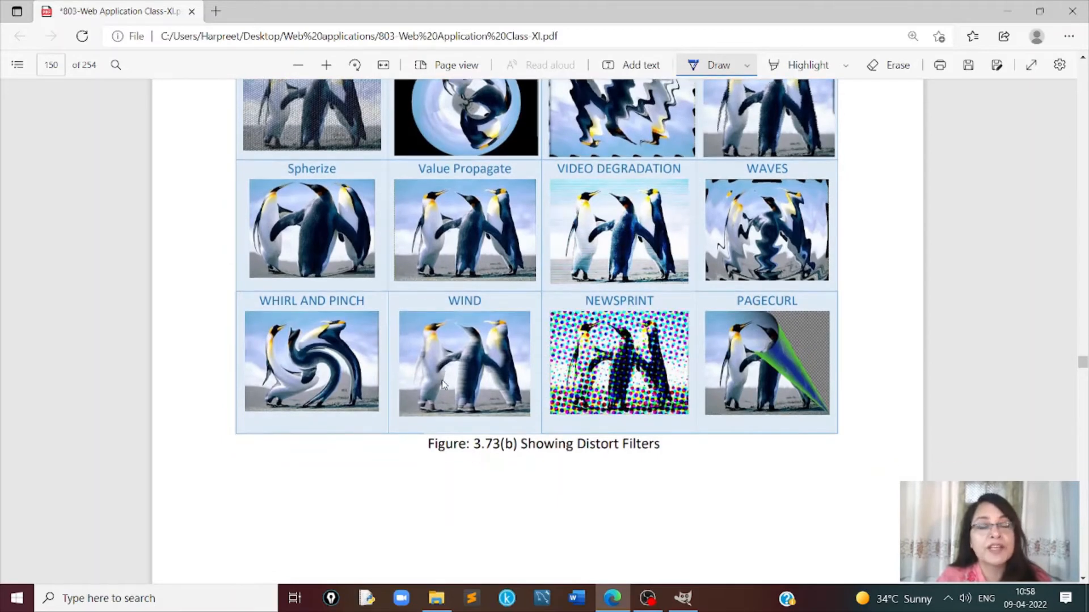
- Read the Light and Shadow Filters section, from the menu figure and Supernova through Xach-Effect to the Gradient Flare illustrations
scroll(443, 384, "down", 10)
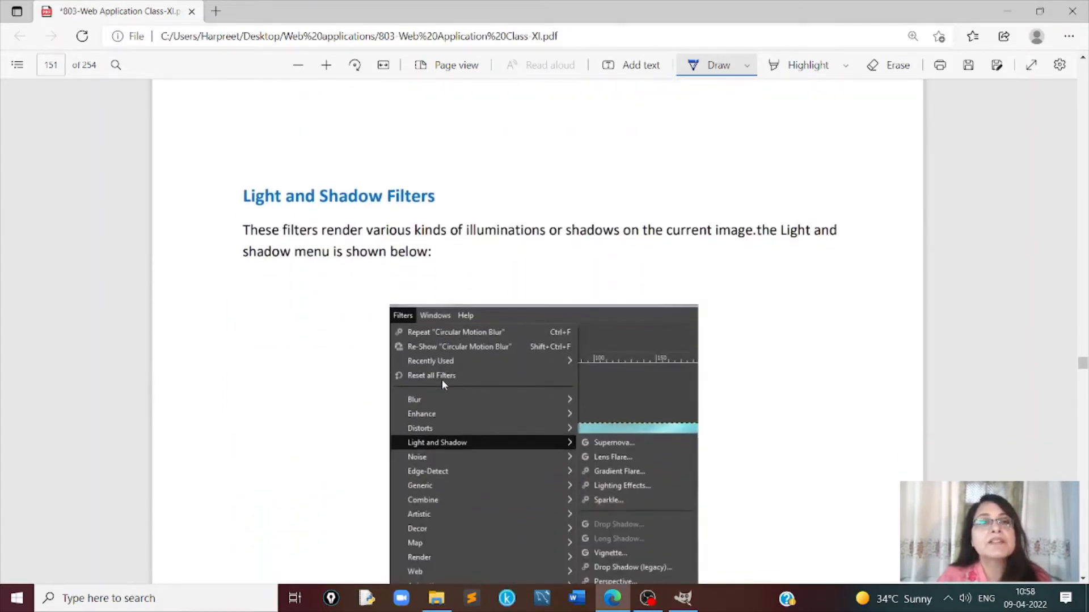
scroll(443, 383, "down", 2)
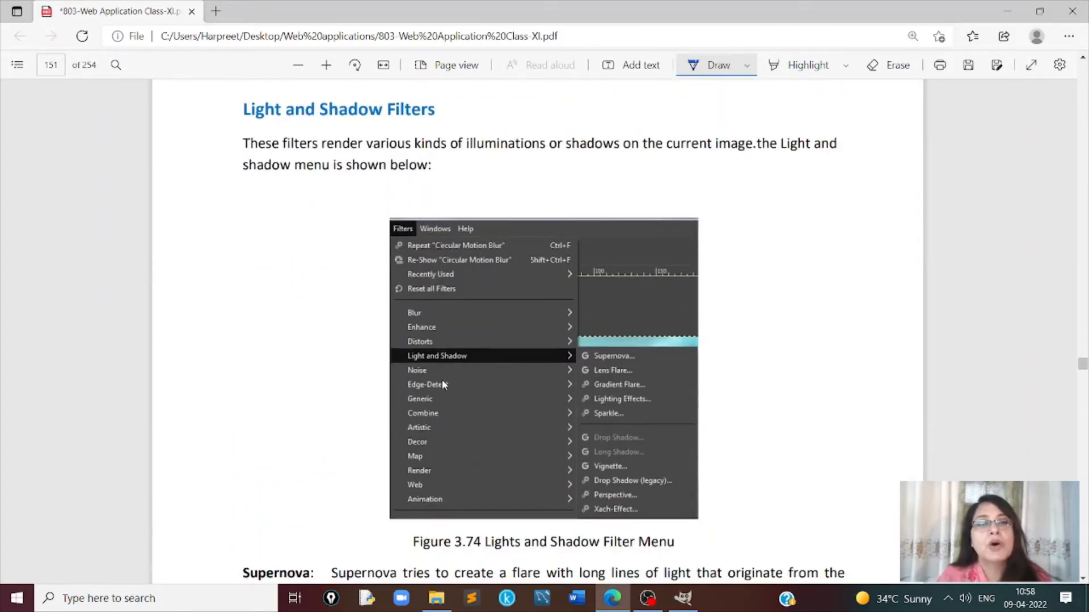
scroll(443, 384, "down", 3)
scroll(443, 384, "up", 4)
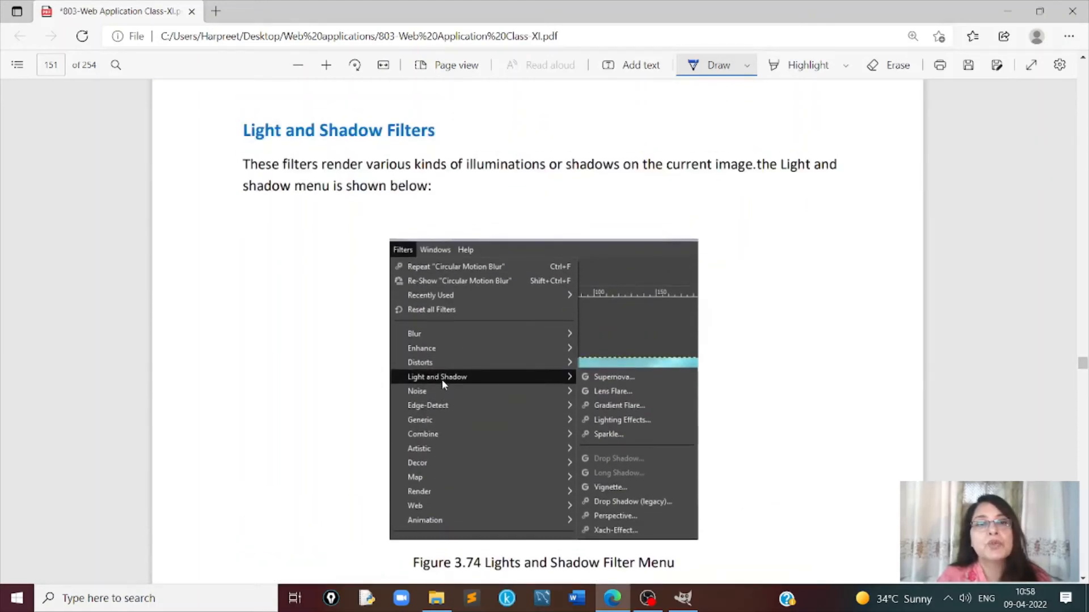
scroll(442, 379, "down", 6)
scroll(444, 385, "down", 2)
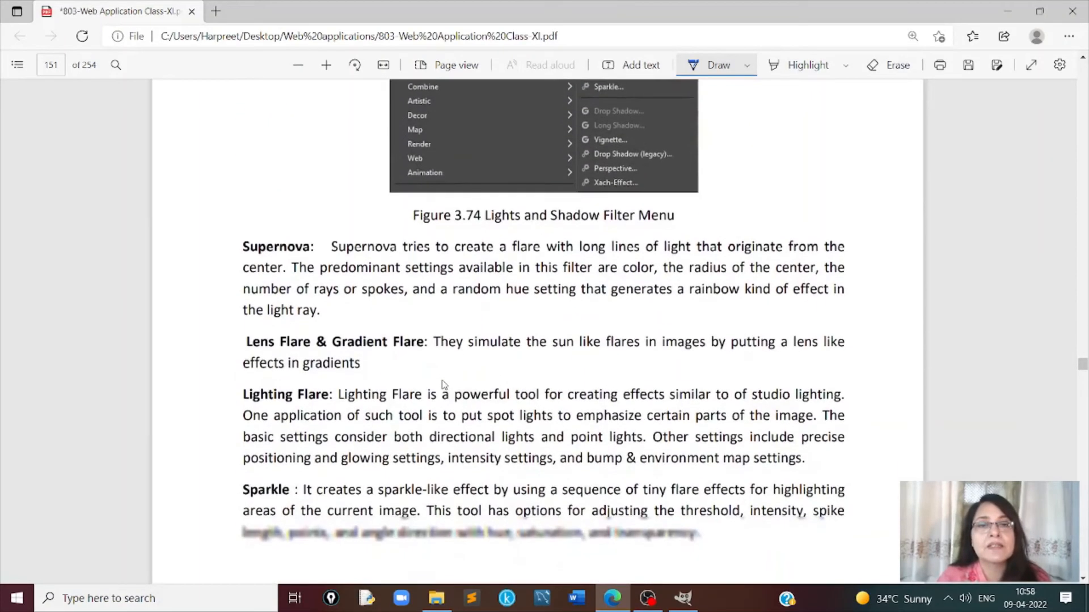
scroll(444, 385, "down", 2)
scroll(443, 384, "down", 8)
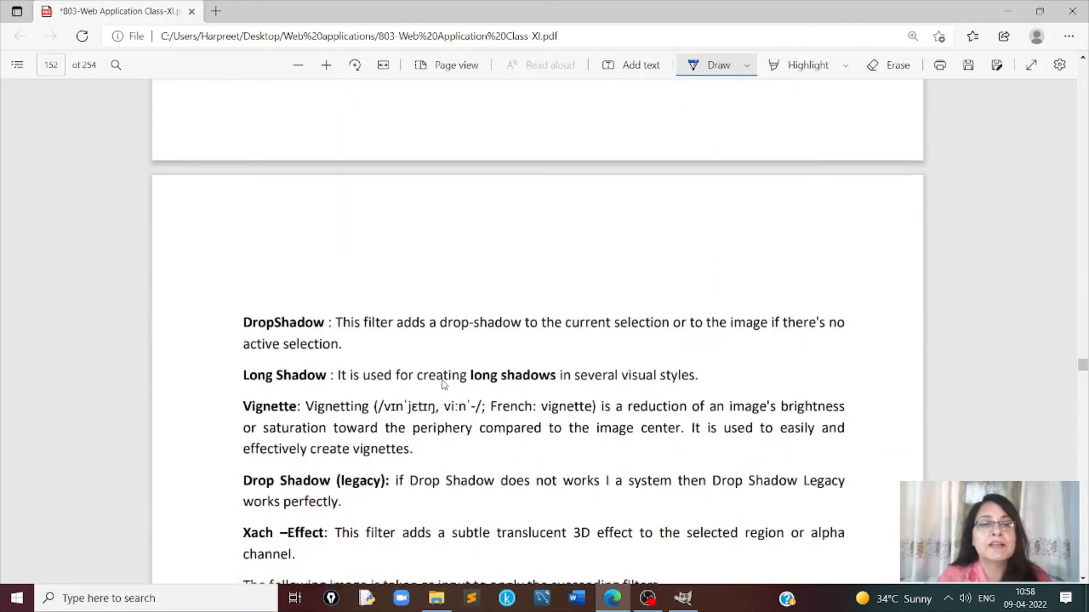
scroll(444, 384, "down", 3)
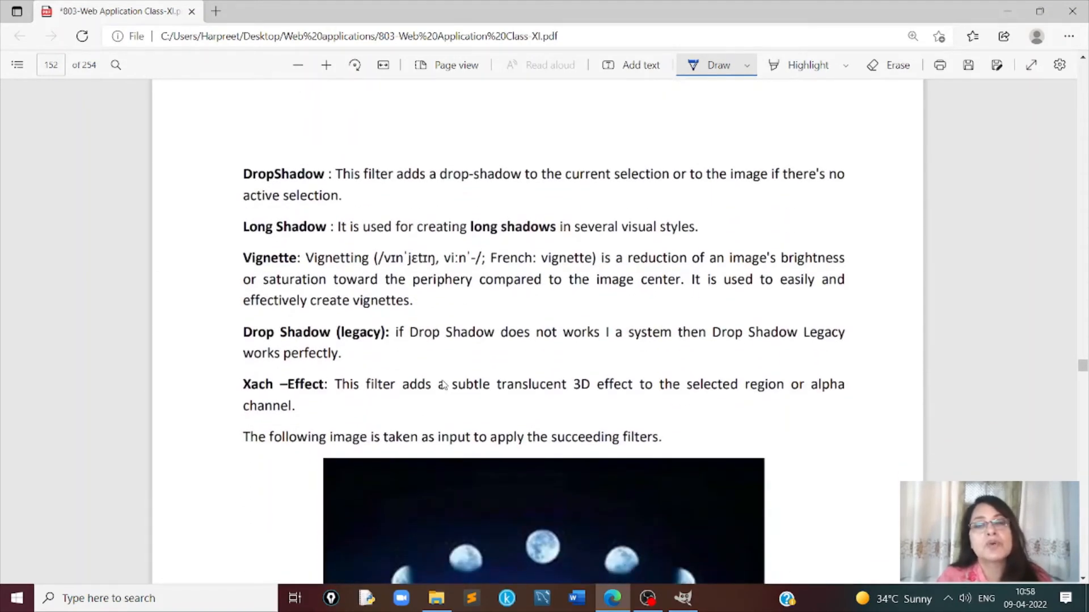
scroll(444, 385, "down", 3)
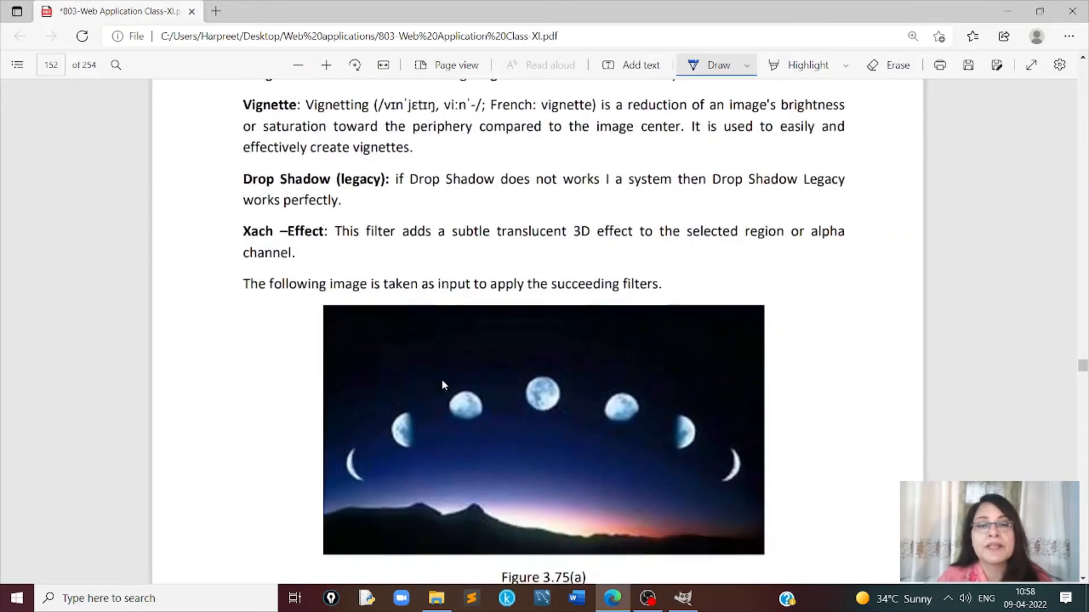
scroll(444, 385, "down", 4)
scroll(441, 379, "down", 15)
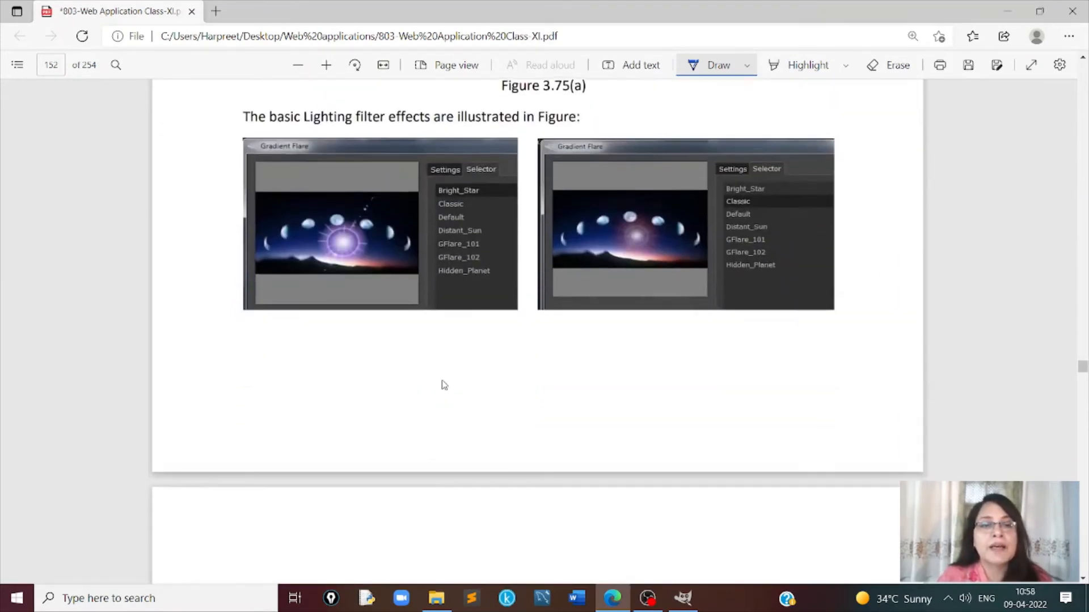
- Read the Noise Filters section and examine the CIE Inch, HSV, Hurl, Slur, Pick and RGB noise examples
scroll(441, 379, "down", 20)
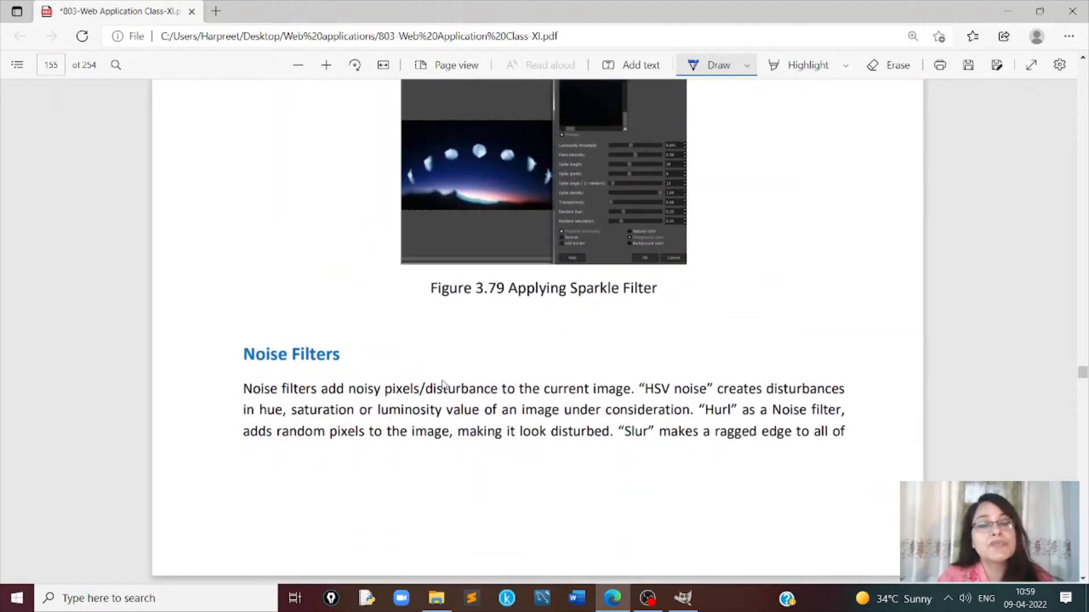
scroll(443, 385, "down", 2)
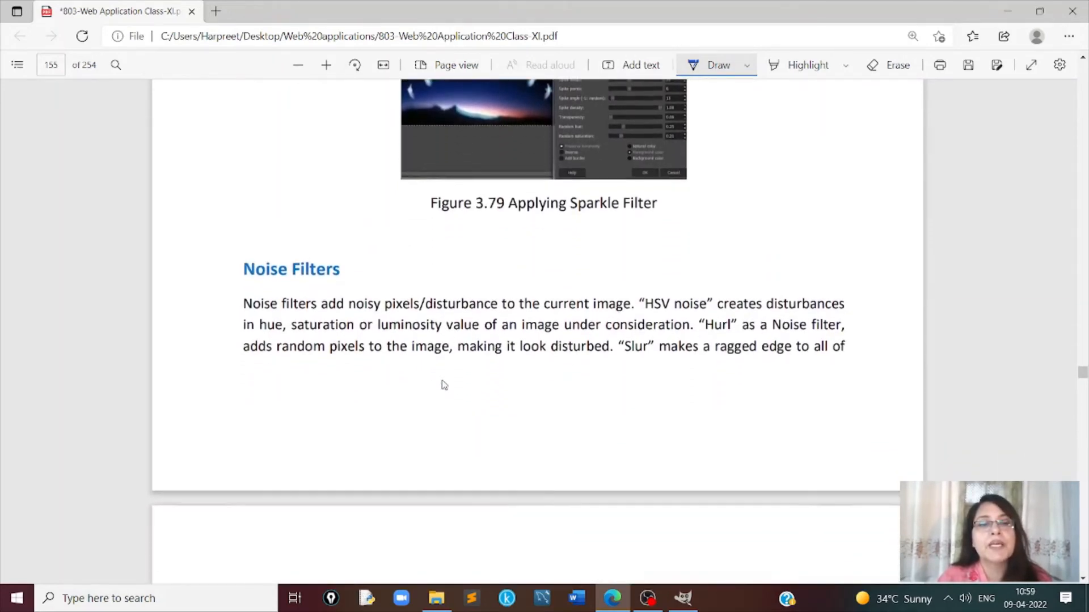
scroll(444, 385, "down", 1)
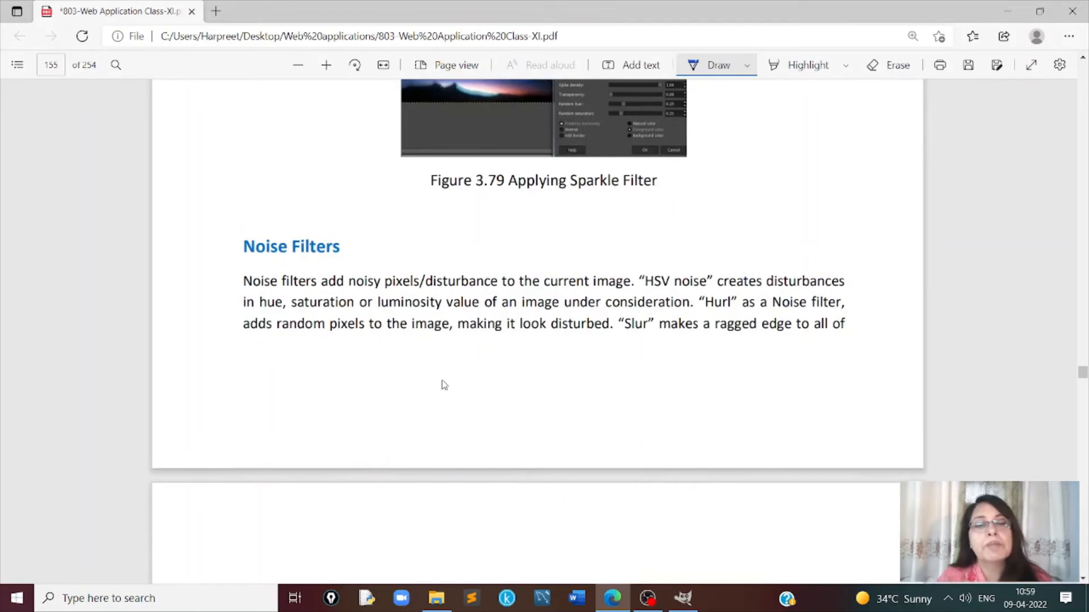
scroll(715, 357, "down", 10)
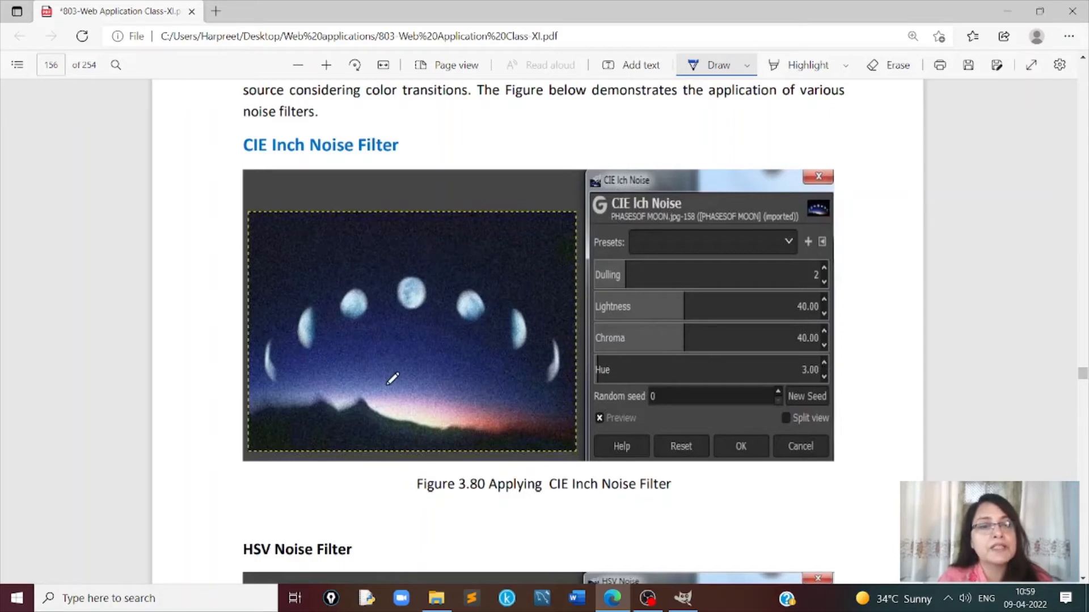
scroll(392, 379, "down", 5)
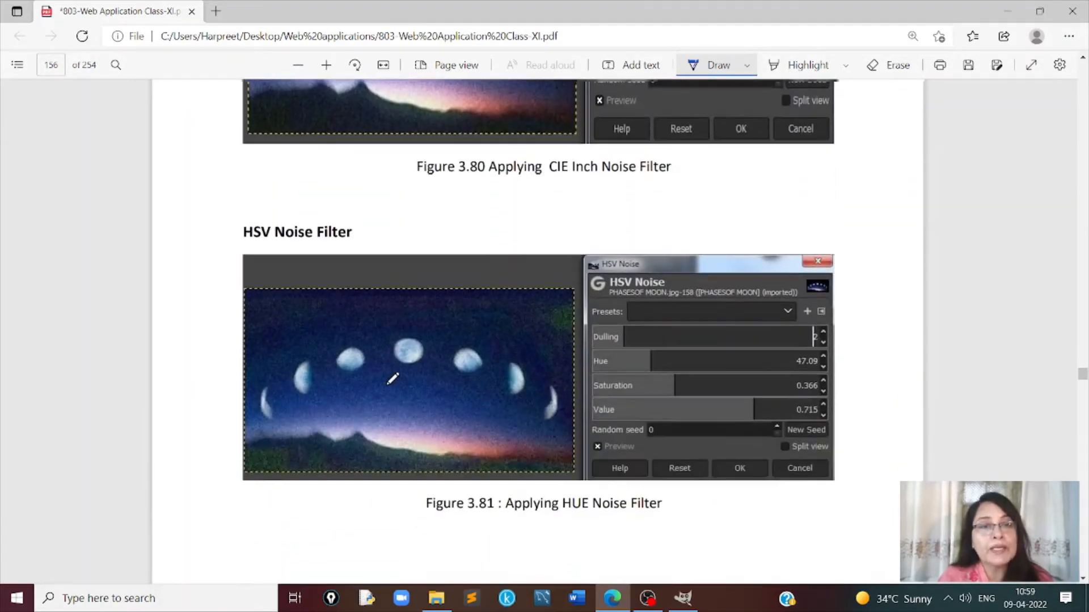
scroll(393, 378, "down", 14)
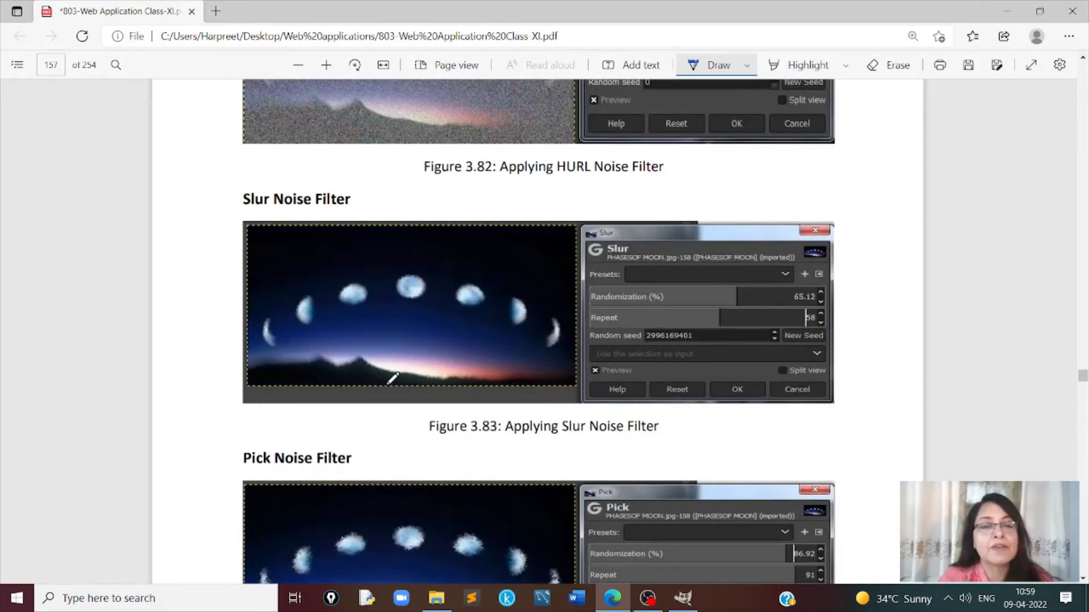
scroll(393, 378, "down", 10)
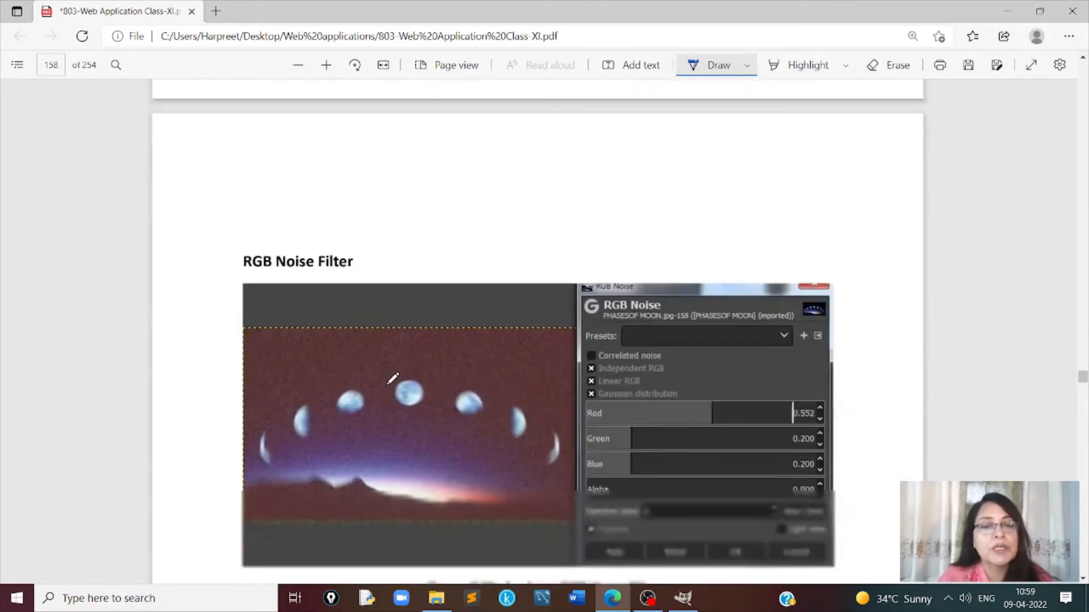
- Read the Edge Detection Filters section and view the Difference of Gaussians, Edge, Neon and Sobel examples
scroll(392, 378, "down", 5)
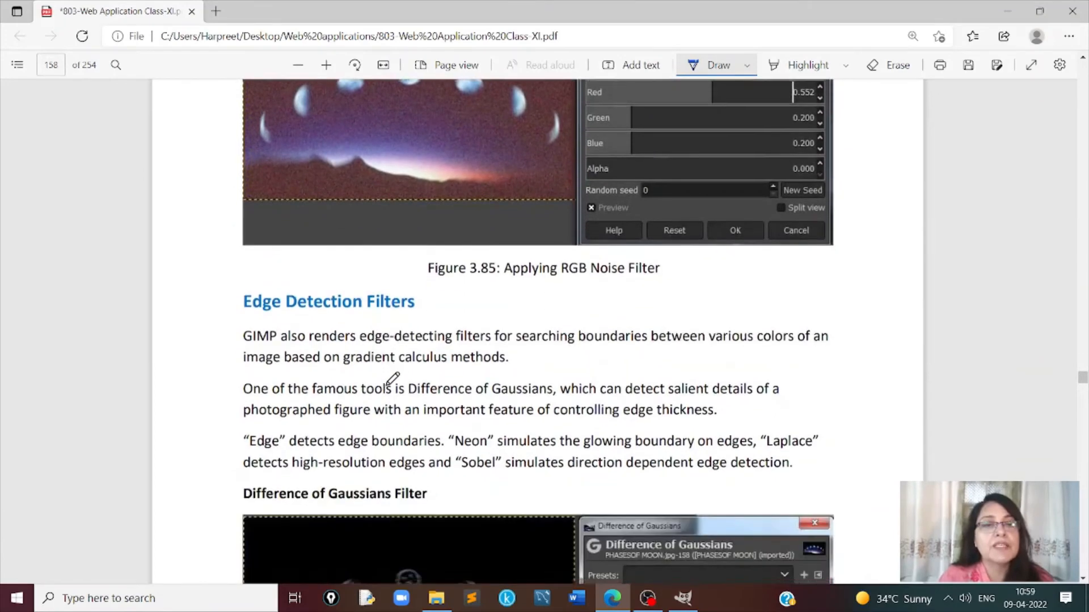
scroll(393, 378, "down", 3)
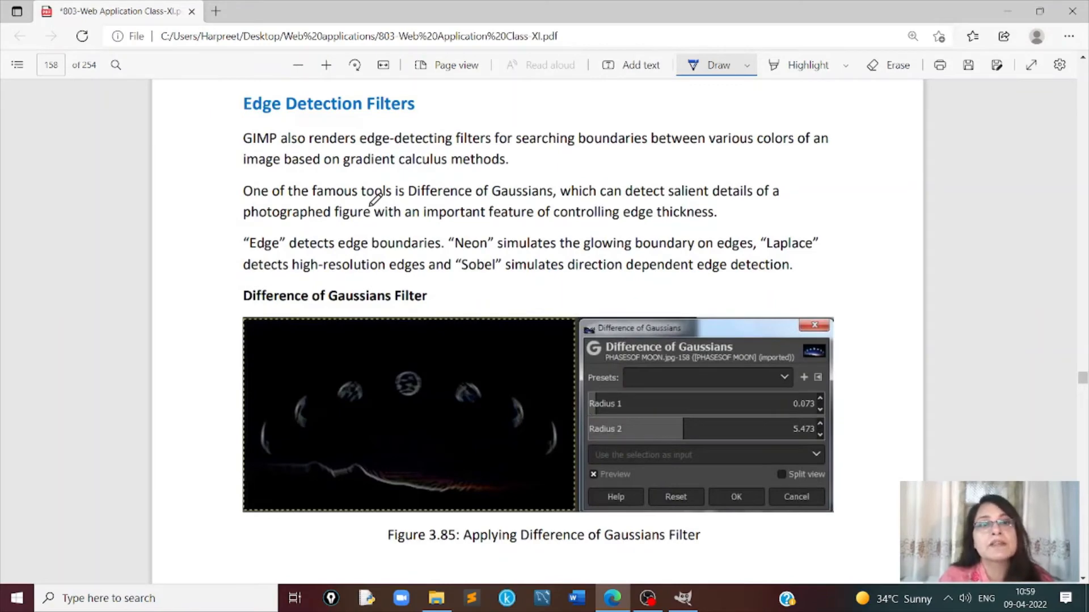
scroll(375, 199, "down", 2)
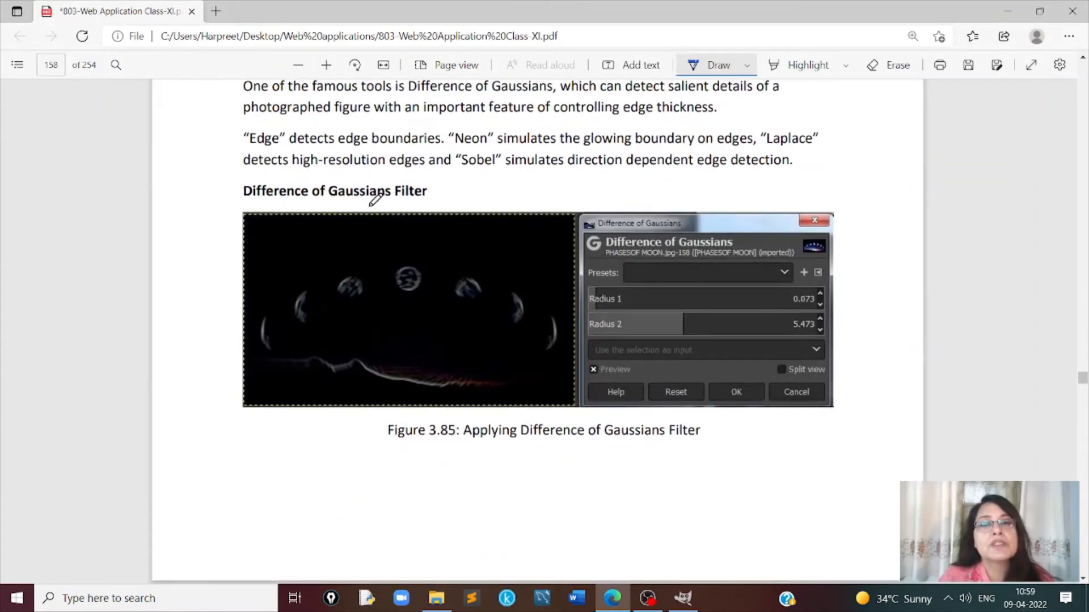
scroll(374, 200, "down", 15)
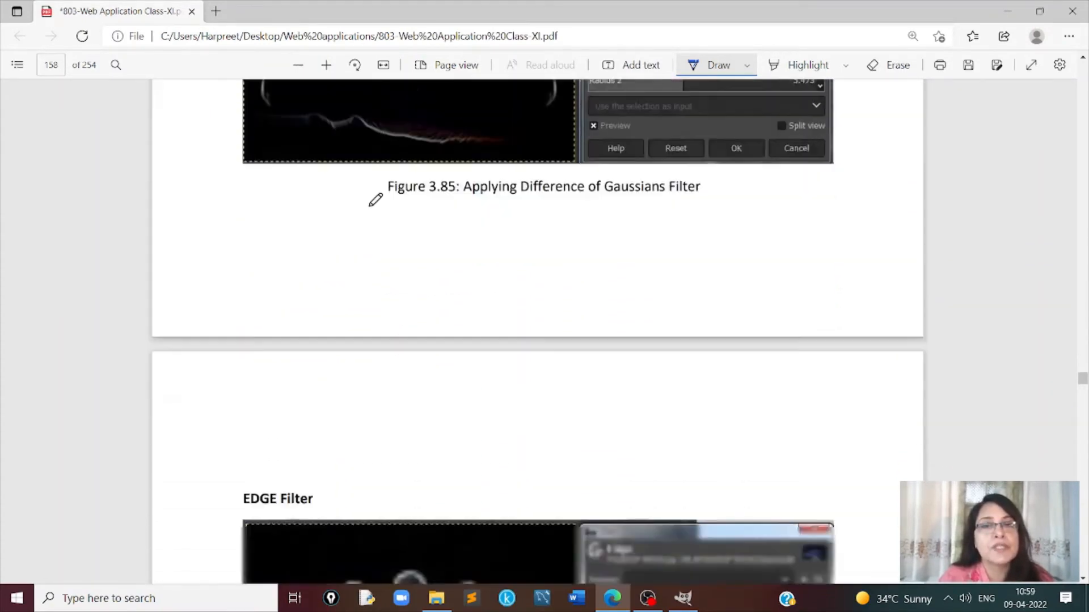
scroll(376, 199, "down", 15)
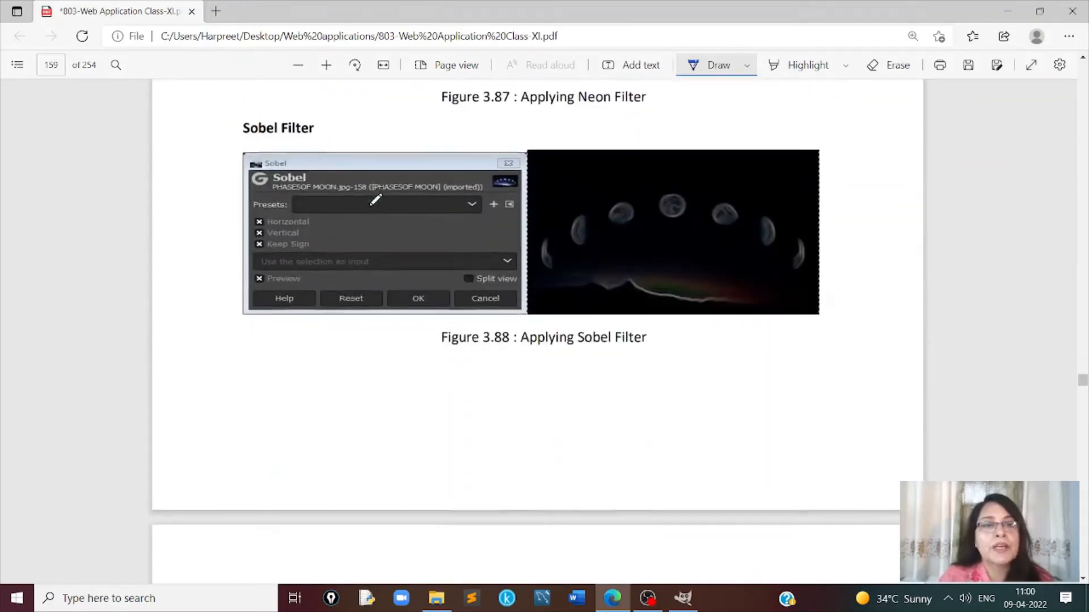
- Read the Generic Filters section and the Artistic Filters descriptions from Apply Canvas to GimPressionist
scroll(375, 200, "down", 8)
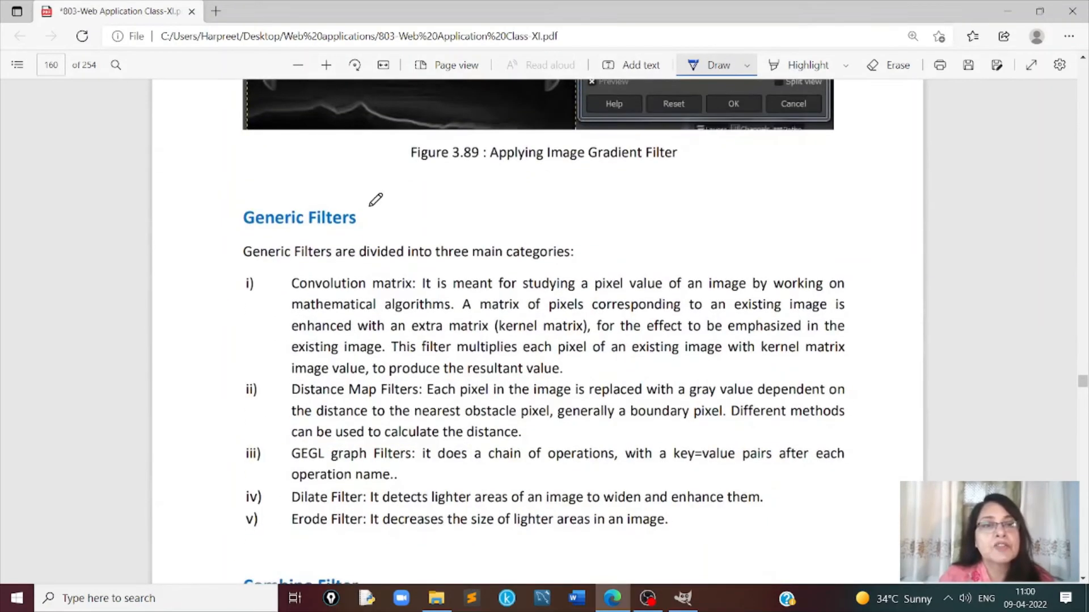
scroll(376, 199, "down", 9)
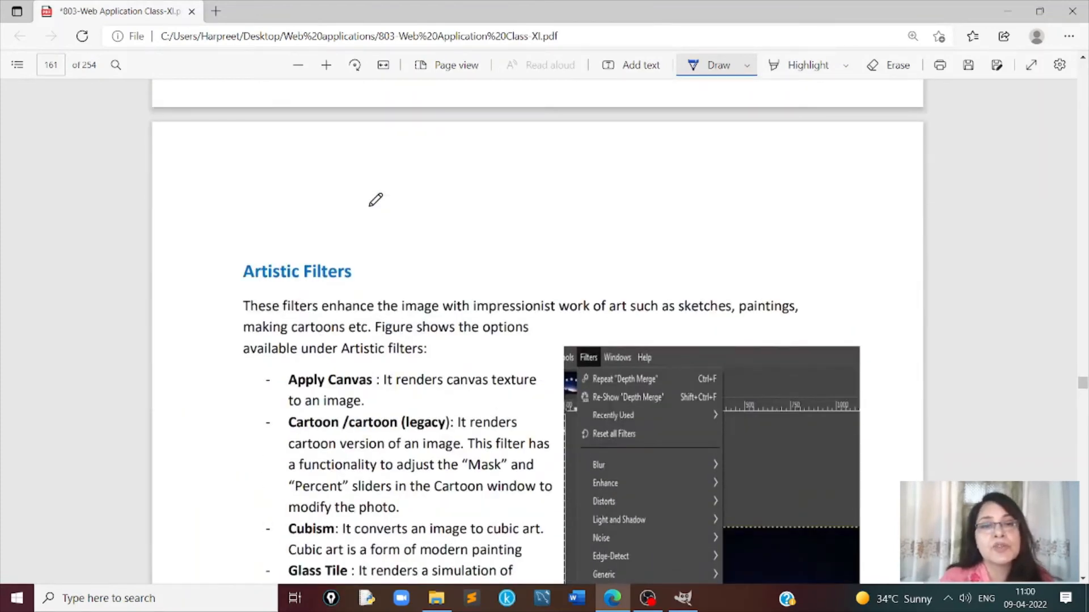
scroll(376, 199, "down", 4)
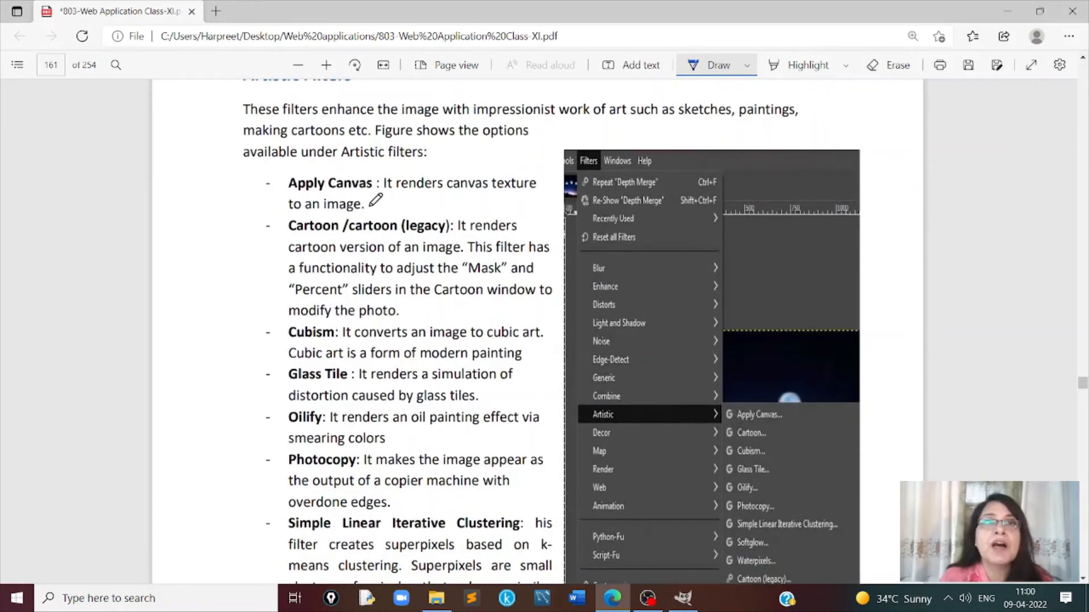
scroll(375, 199, "down", 4)
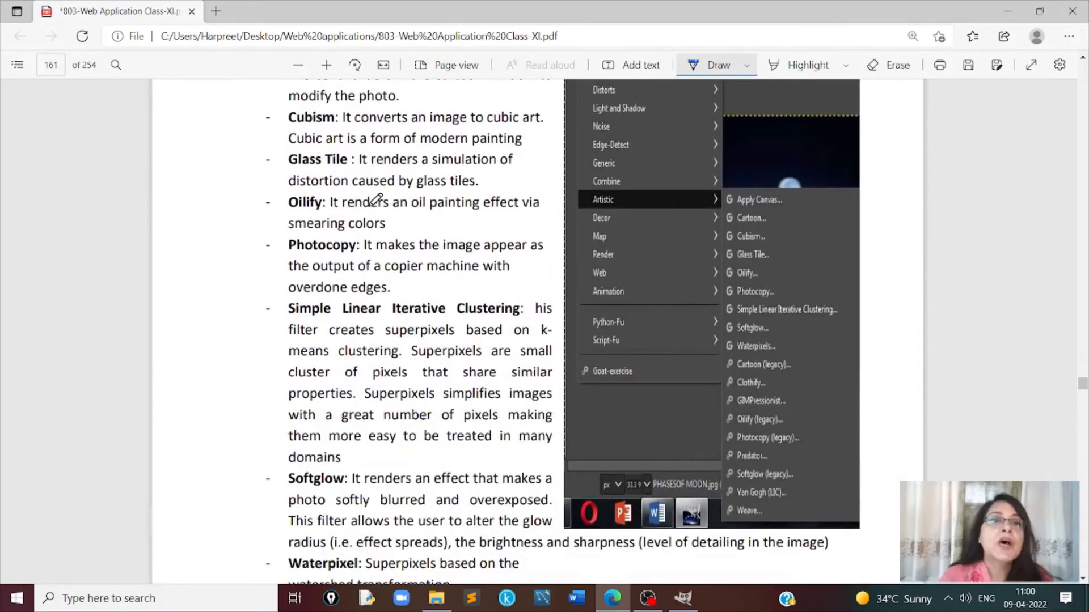
scroll(375, 199, "down", 4)
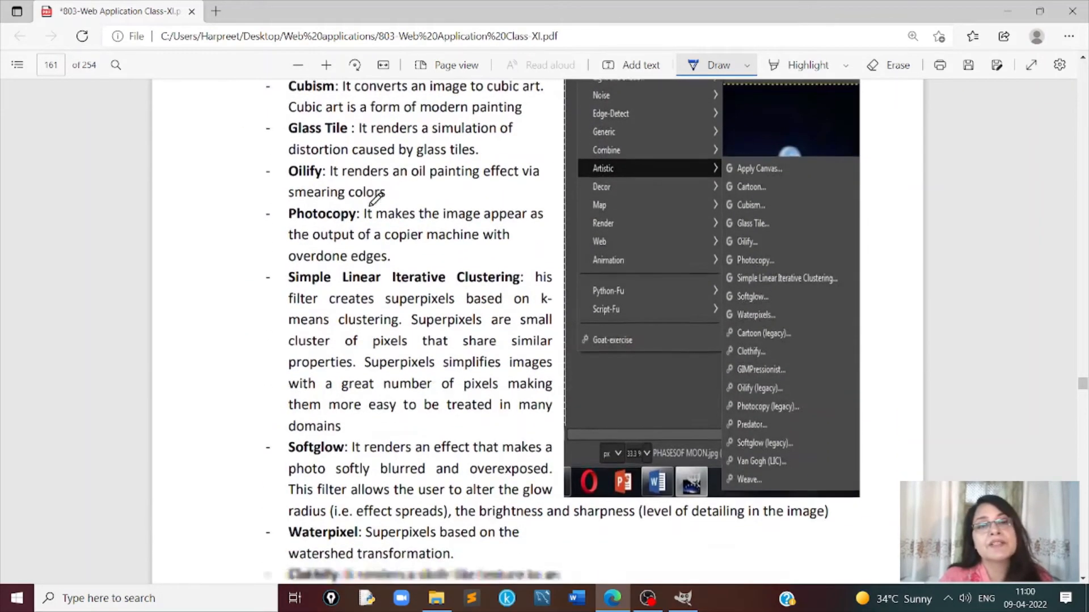
scroll(375, 199, "down", 10)
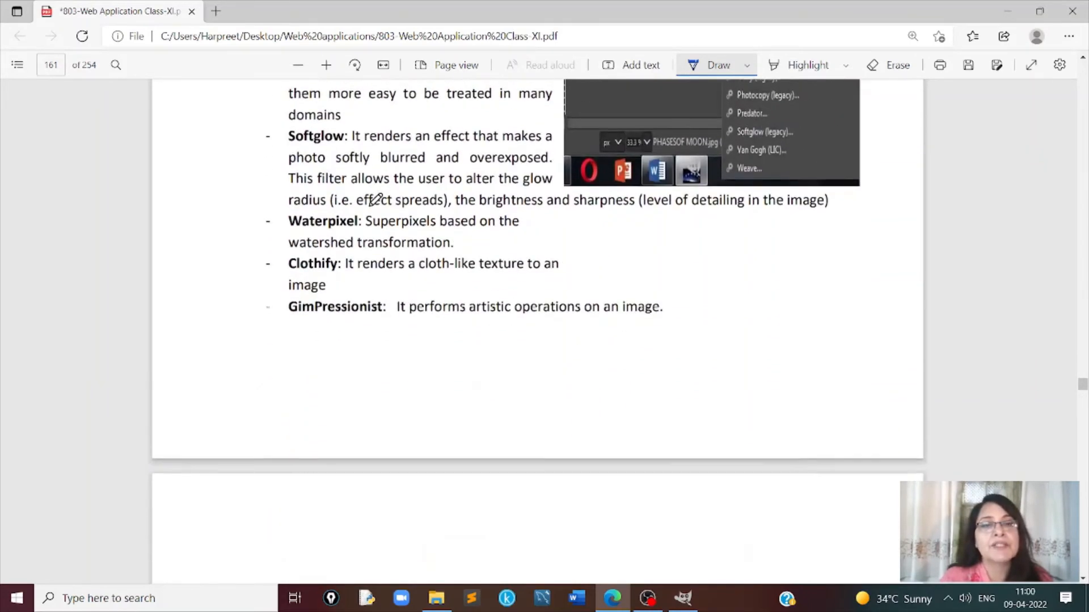
- Read the Décor Filters section on Add Bevel, Add Border and Round Corners and view the parrot samples in Figure 3.91
scroll(375, 199, "down", 5)
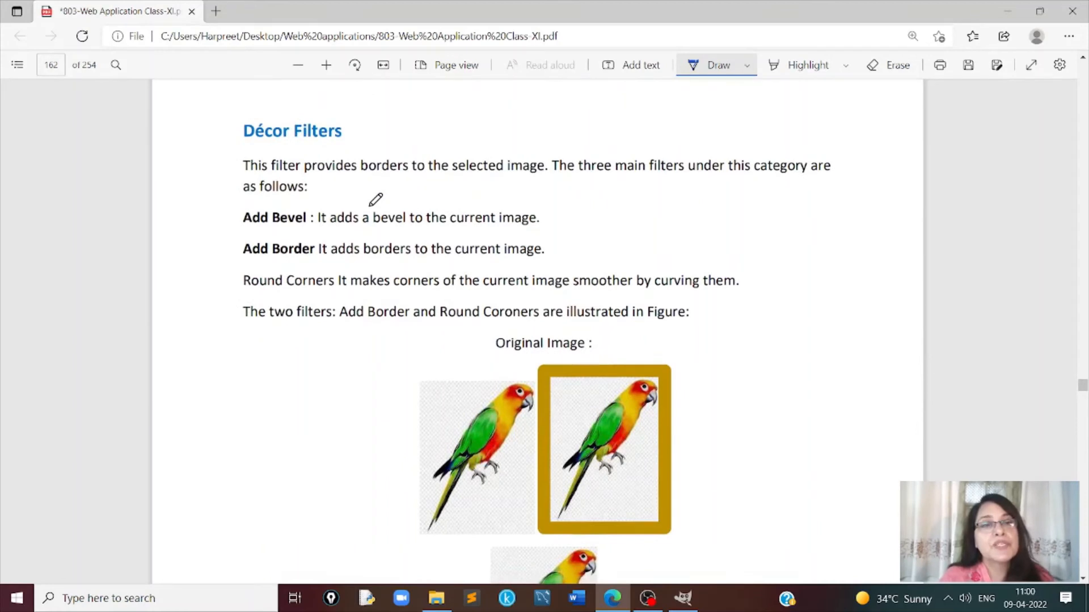
scroll(376, 199, "down", 1)
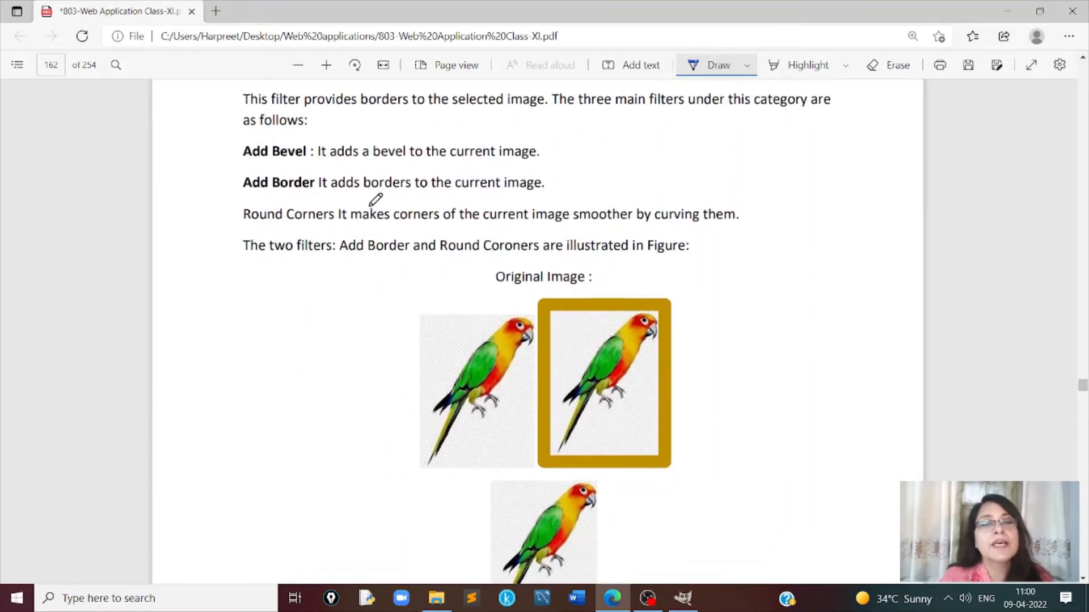
scroll(376, 200, "up", 2)
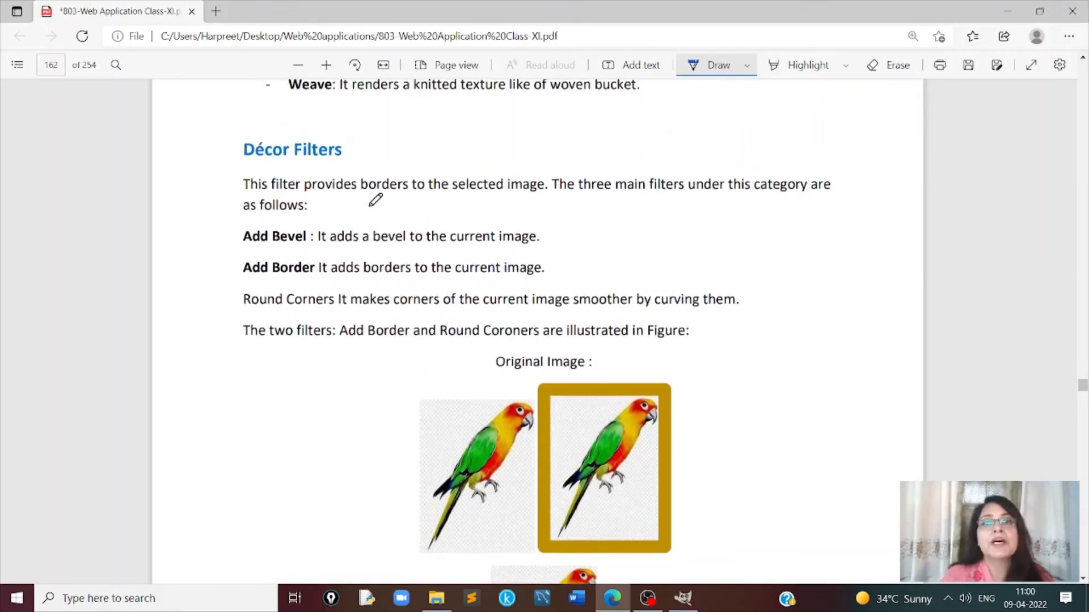
scroll(375, 199, "down", 1)
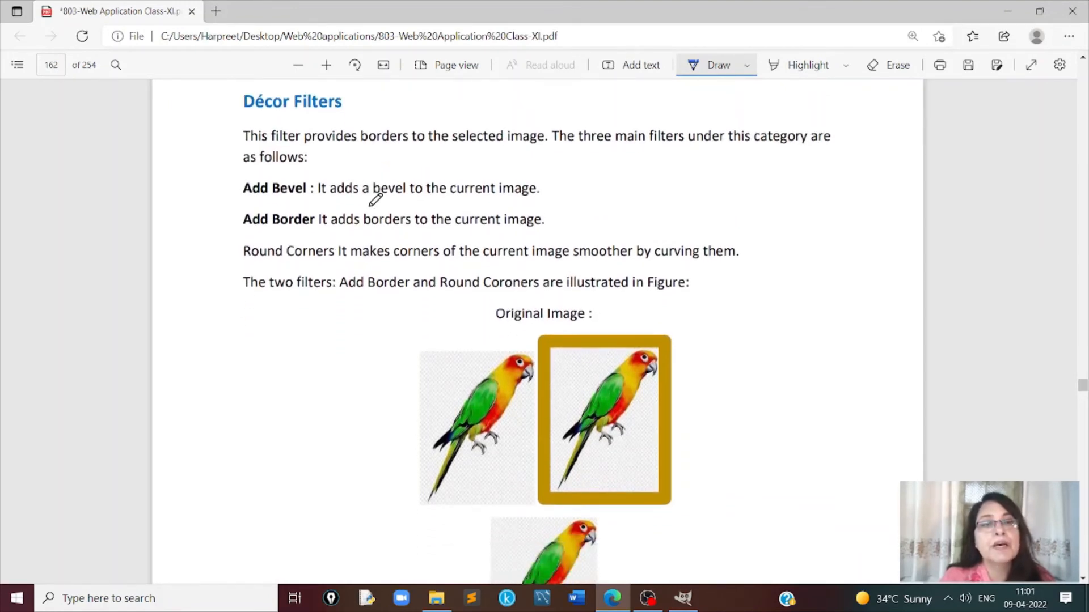
scroll(375, 199, "down", 1)
scroll(375, 199, "down", 1)
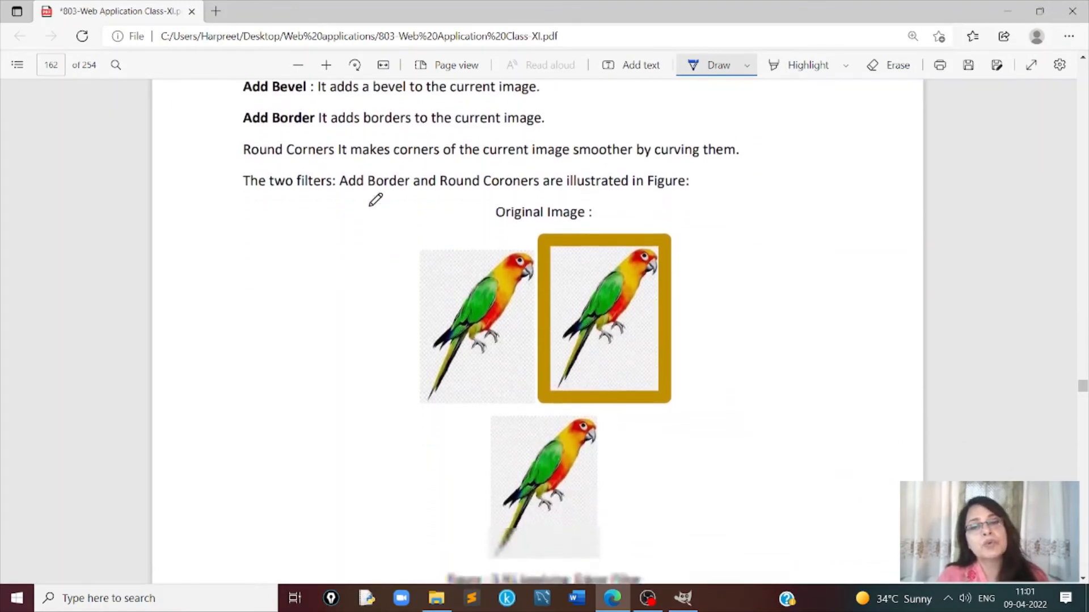
scroll(375, 200, "down", 6)
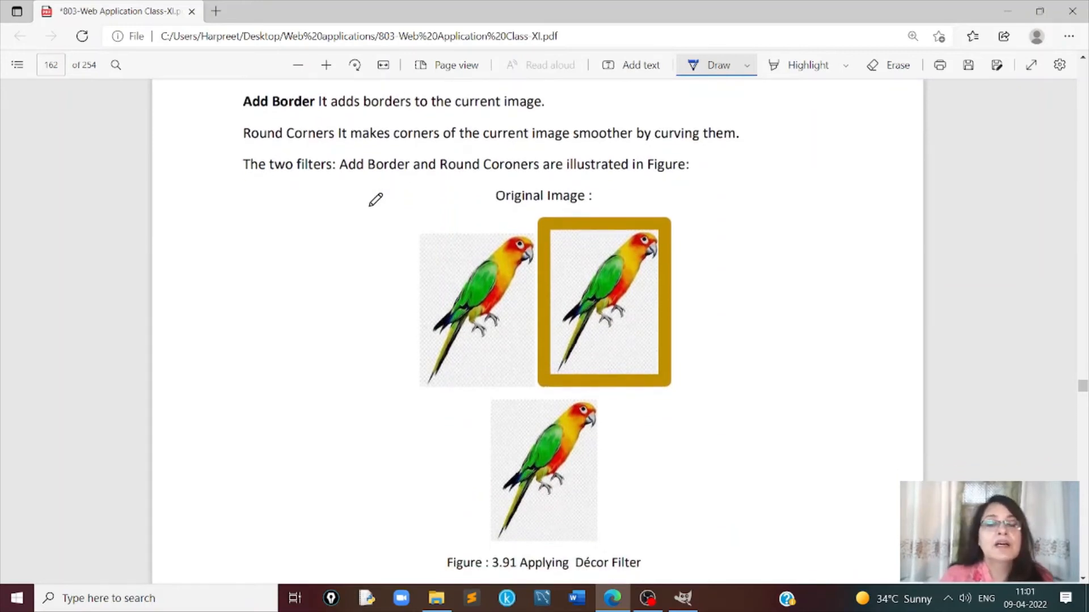
- Read the MAP Filters section, covering its menu figure and the Fractal Trace, Map Object and Tile examples
scroll(376, 199, "down", 7)
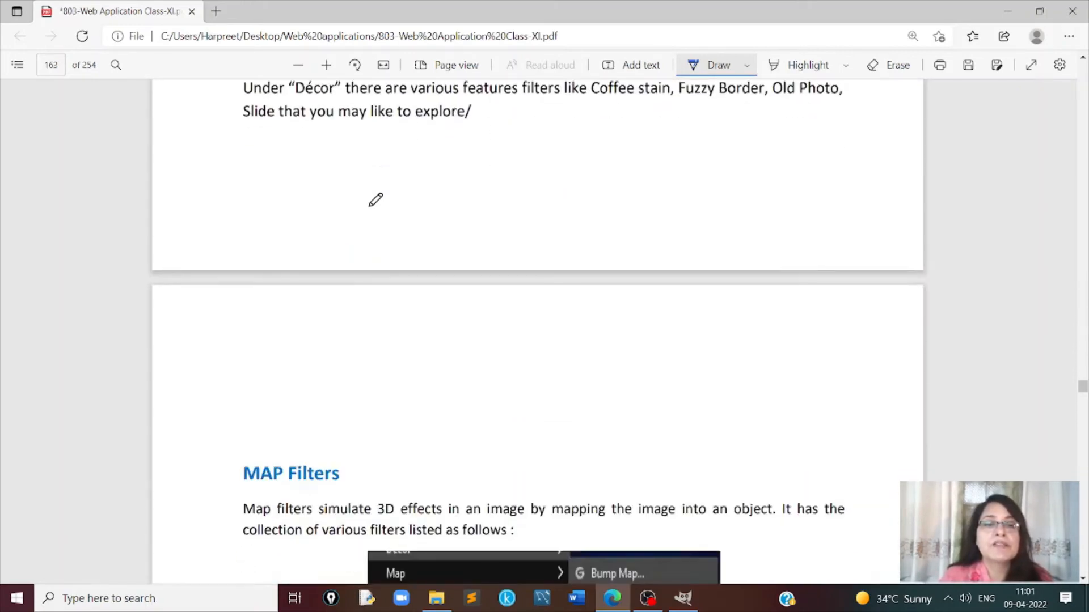
scroll(376, 199, "down", 1)
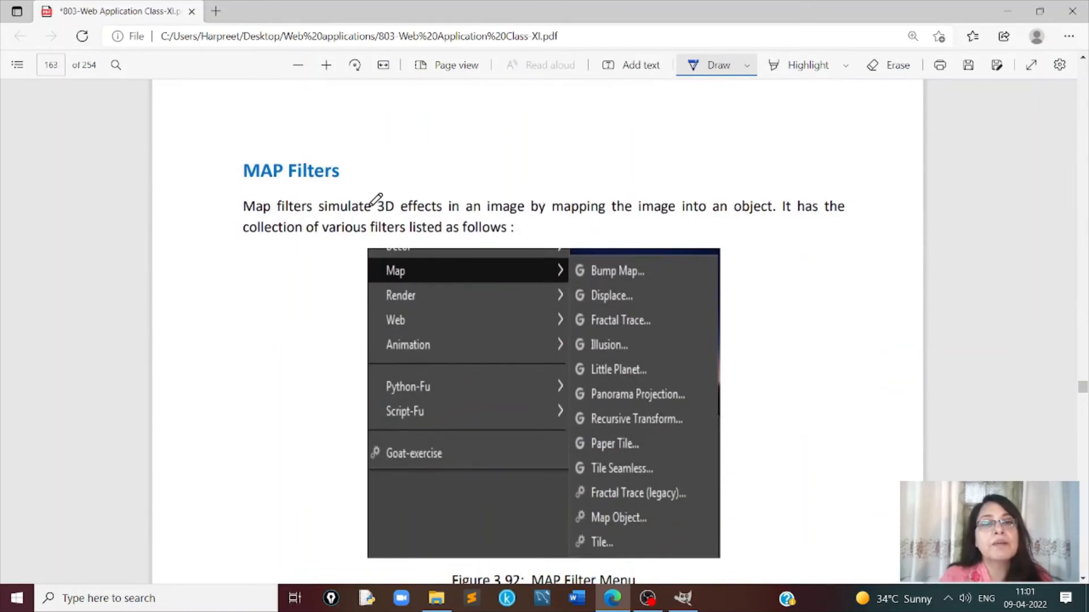
scroll(375, 199, "down", 1)
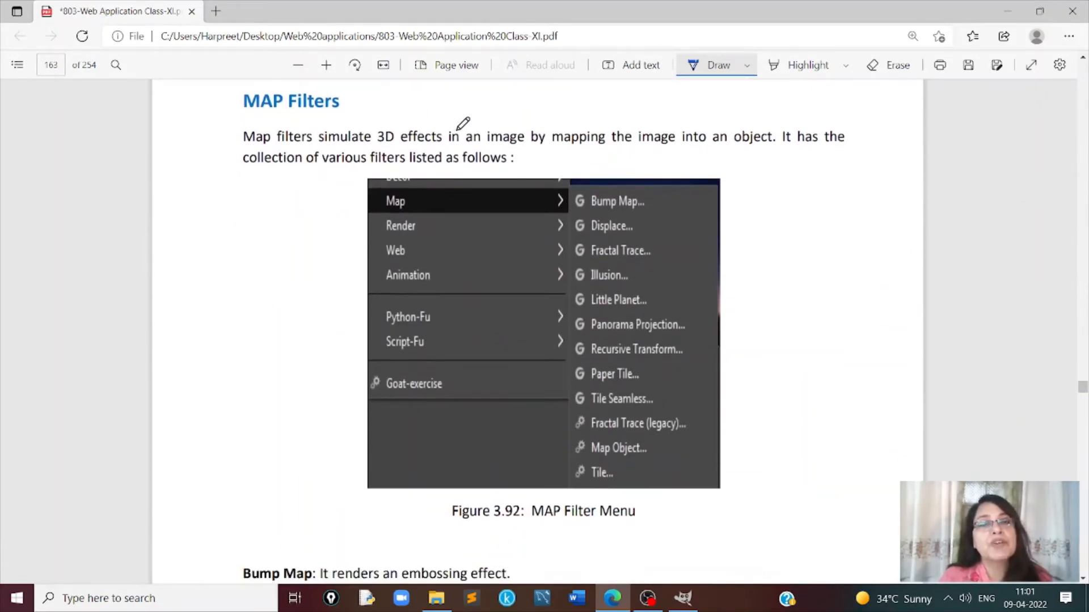
scroll(518, 150, "down", 10)
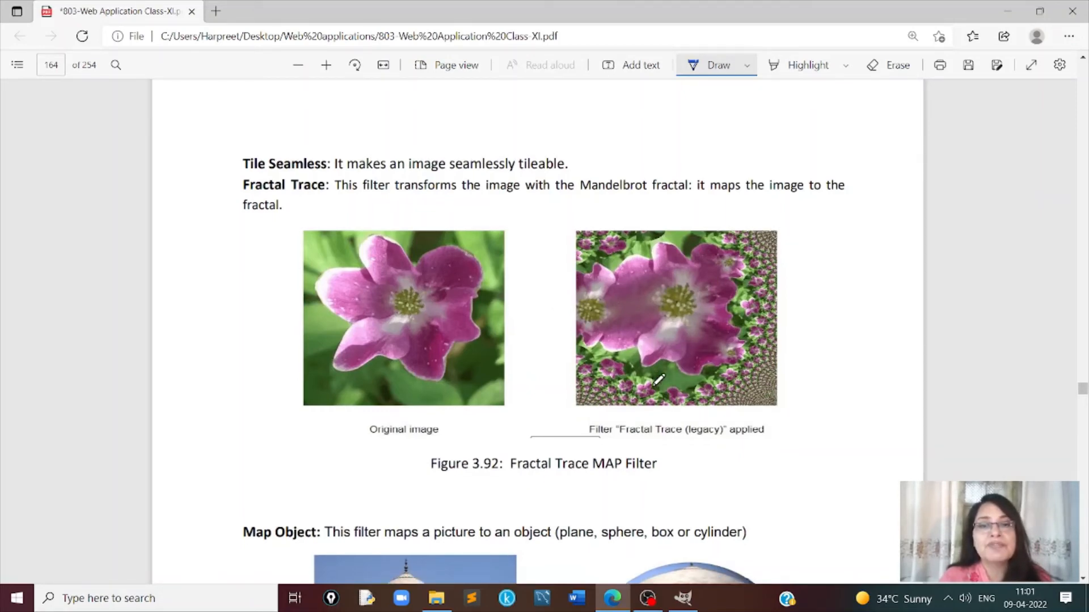
scroll(658, 380, "down", 7)
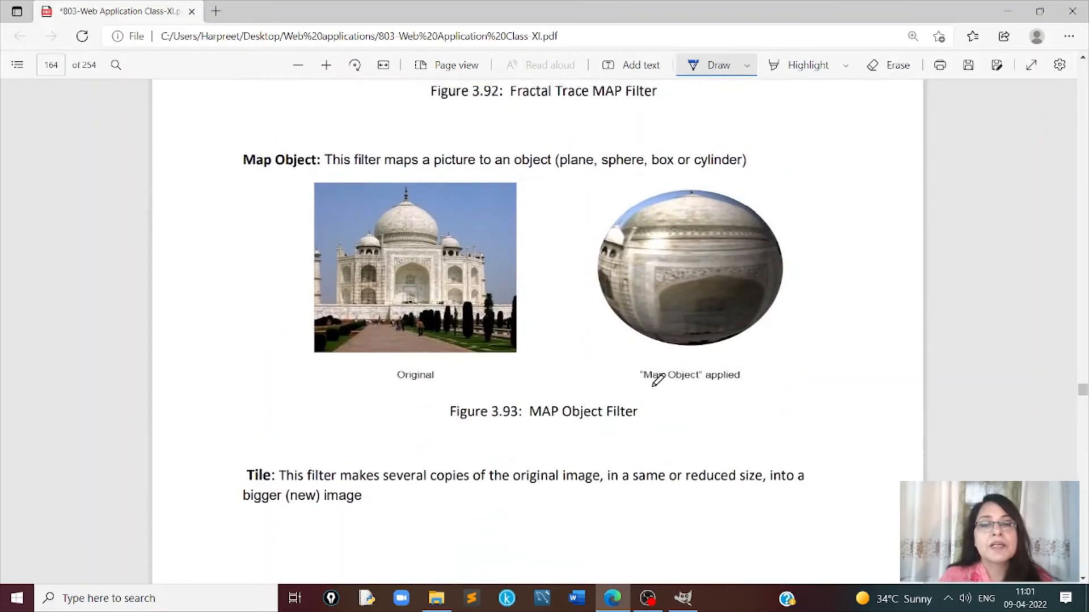
scroll(658, 379, "down", 2)
scroll(658, 379, "up", 1)
scroll(657, 379, "up", 1)
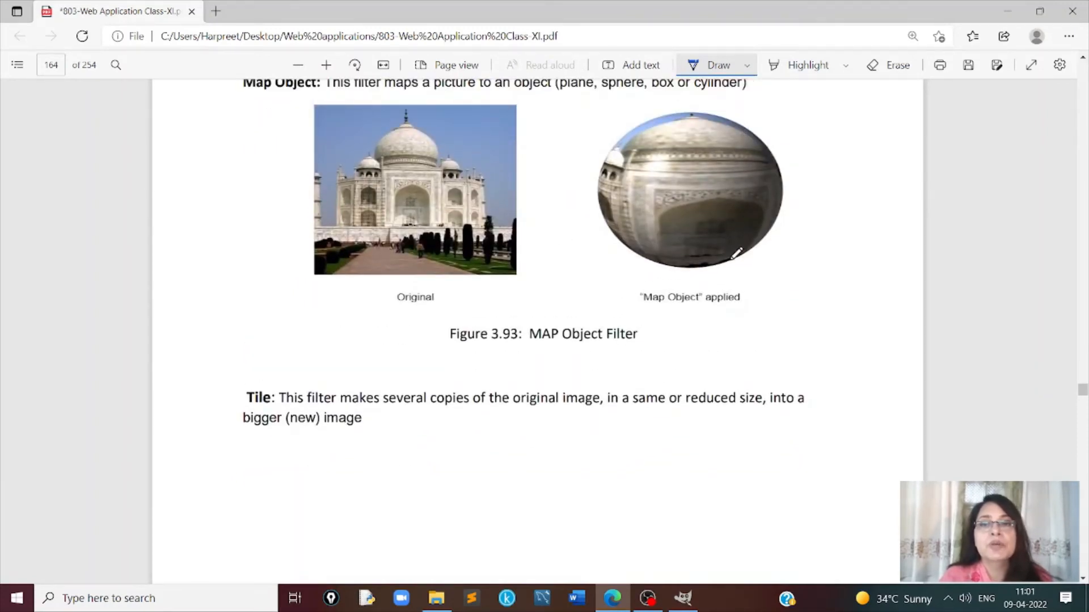
scroll(650, 284, "up", 3)
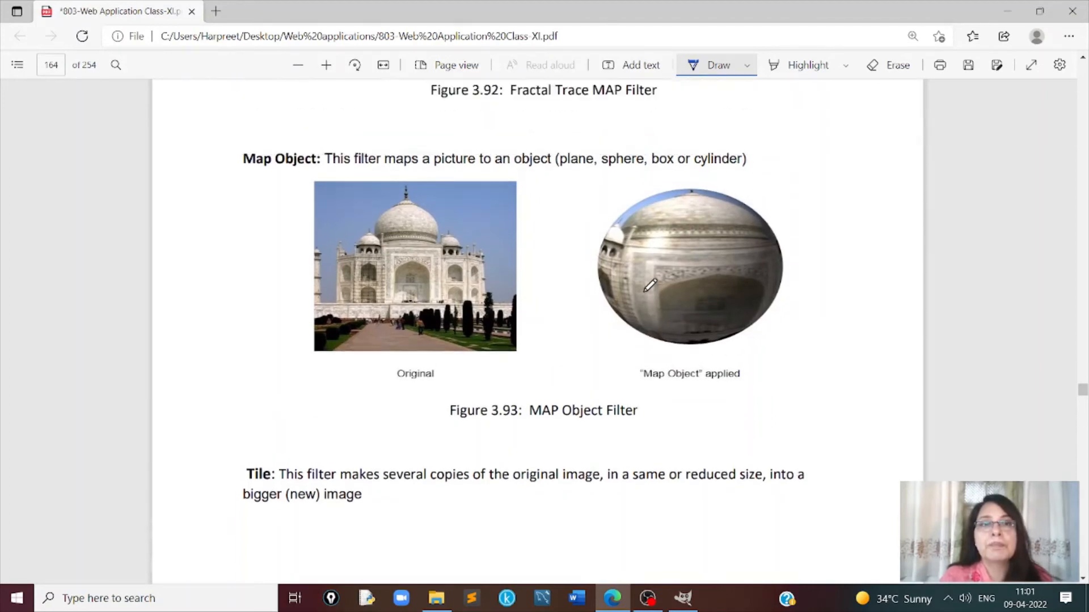
scroll(650, 285, "down", 10)
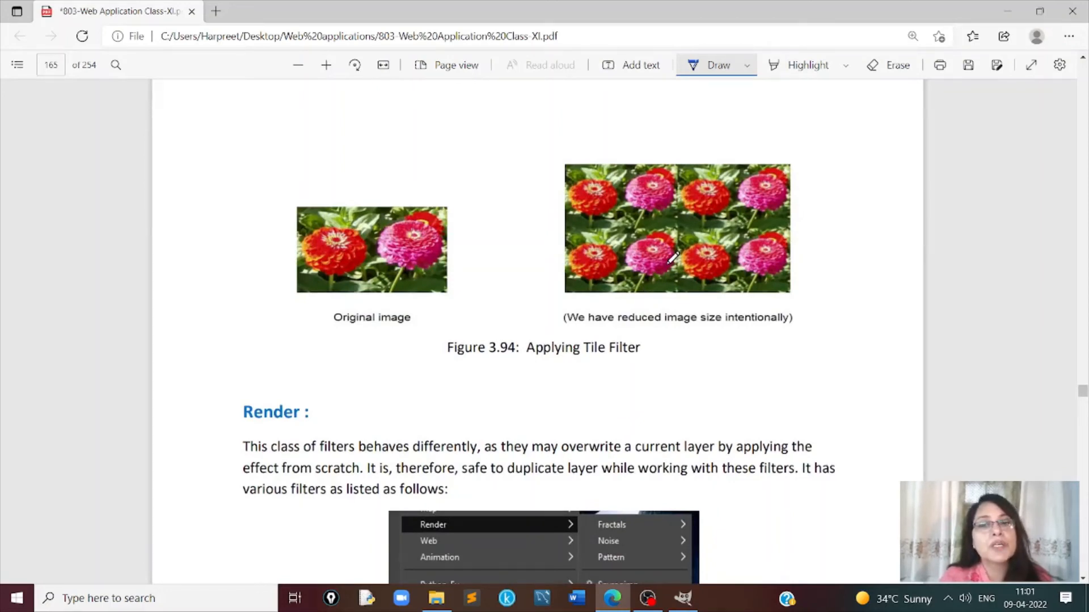
- Read the Render filters section, from the menu figure through the Fractals options and Flame example to the Cell Noise example
scroll(673, 258, "down", 1)
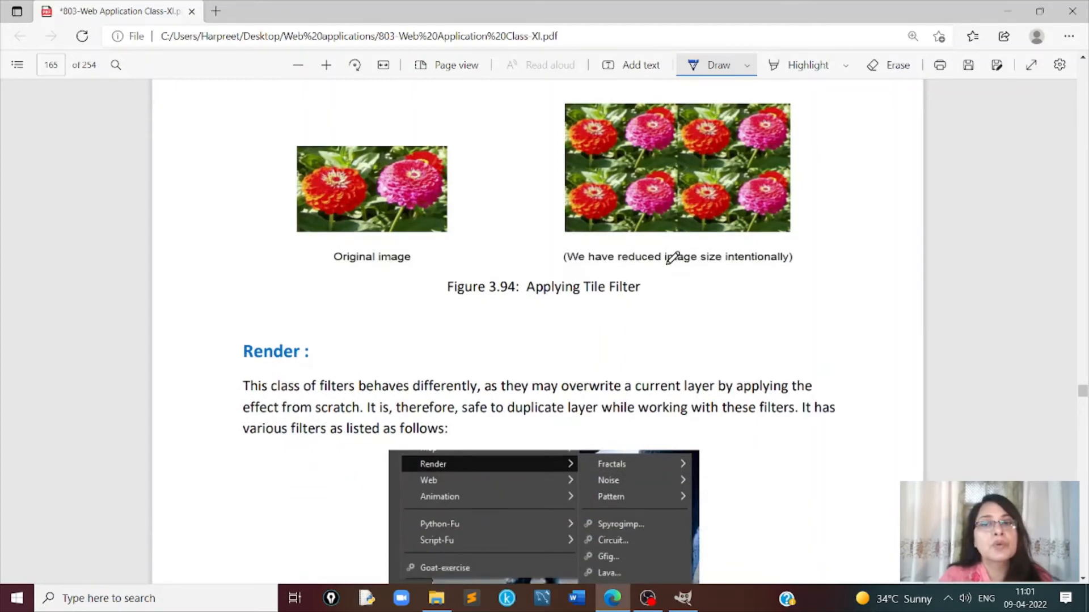
scroll(673, 258, "down", 2)
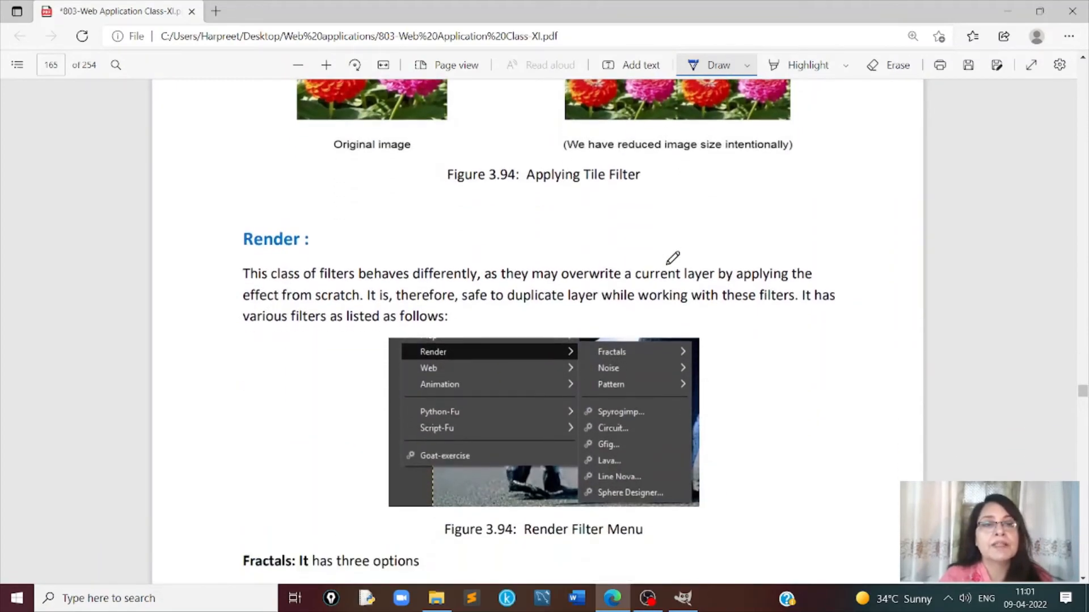
scroll(673, 258, "down", 1)
scroll(672, 258, "down", 4)
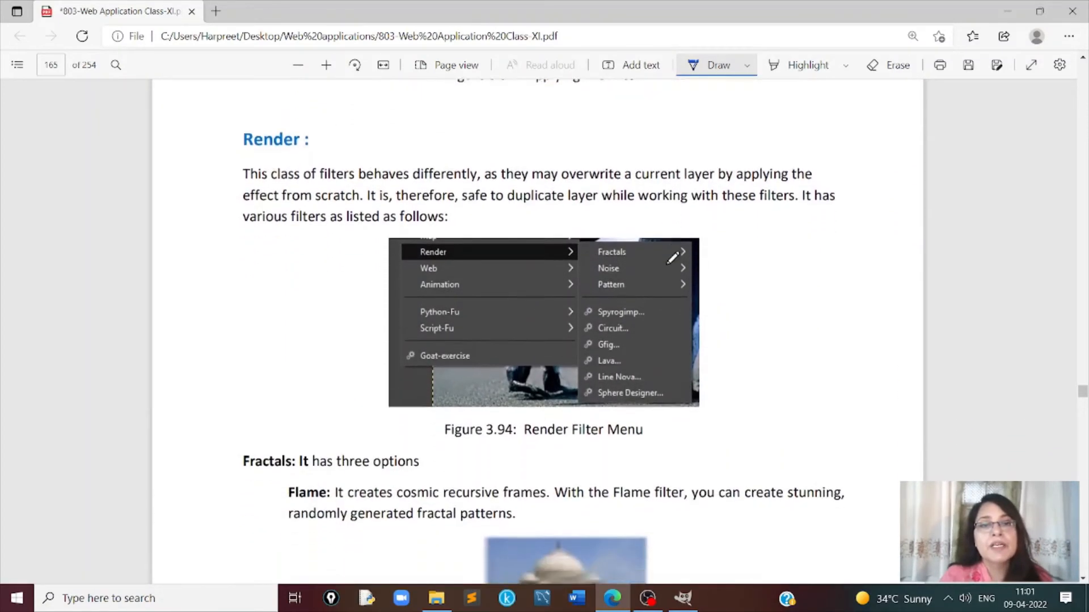
scroll(672, 258, "down", 2)
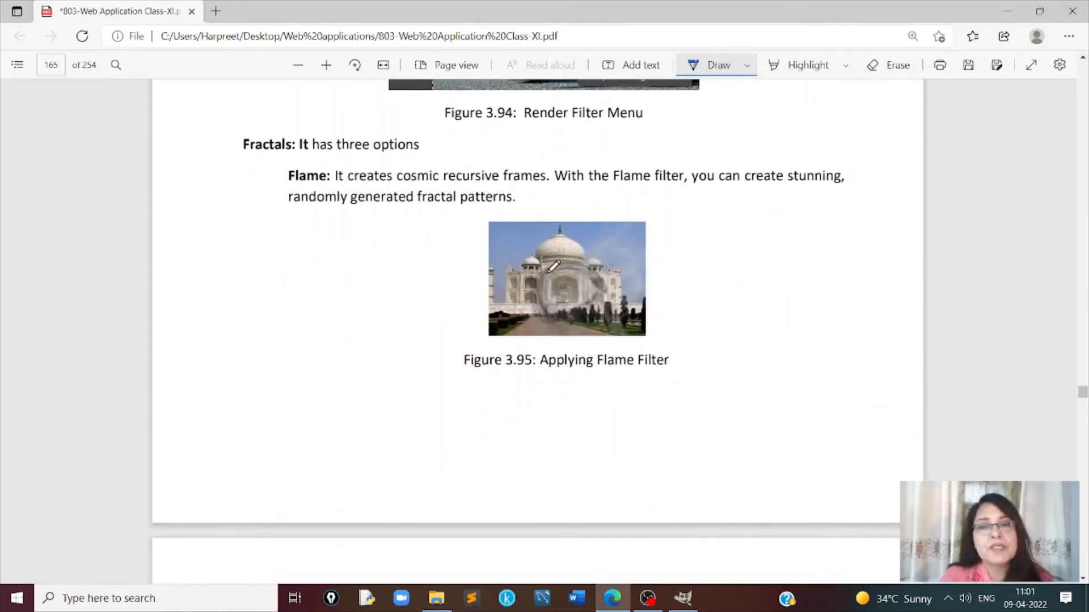
scroll(570, 319, "down", 5)
scroll(570, 318, "down", 4)
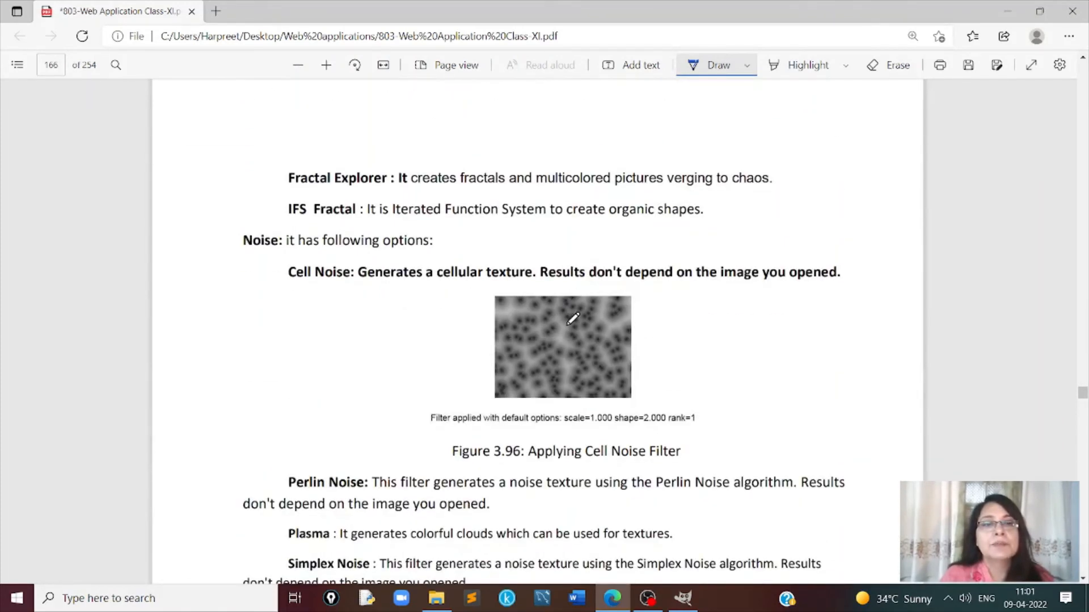
scroll(570, 319, "down", 2)
- Read the Web Filters kinds Image Map, Semi-Flatten and Slice, and the Animation effects from Blend to Optimize Difference & GIF
scroll(572, 319, "down", 20)
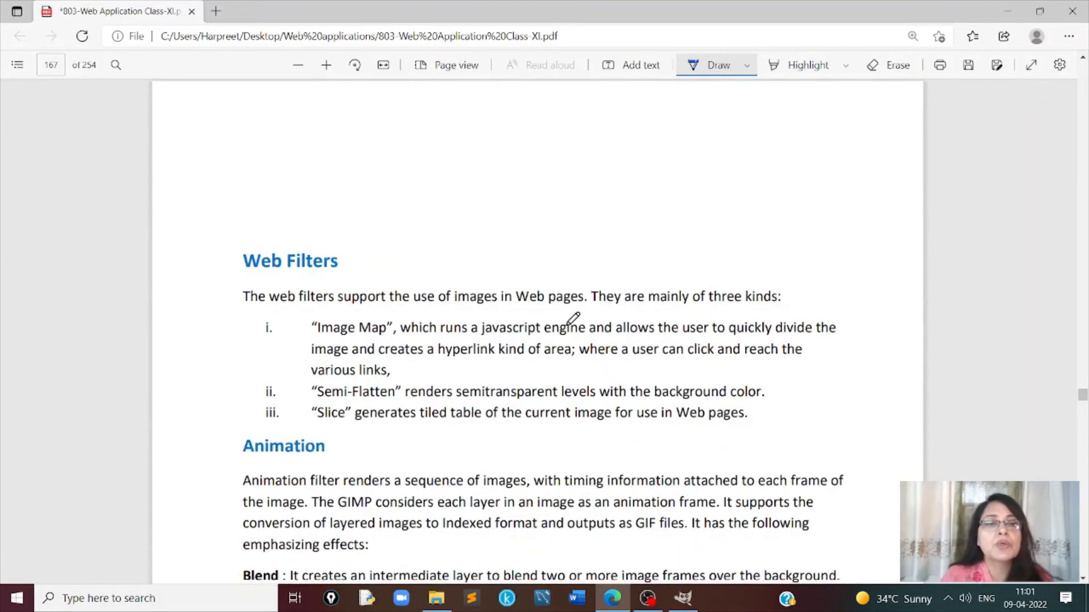
scroll(573, 319, "down", 3)
scroll(571, 319, "up", 2)
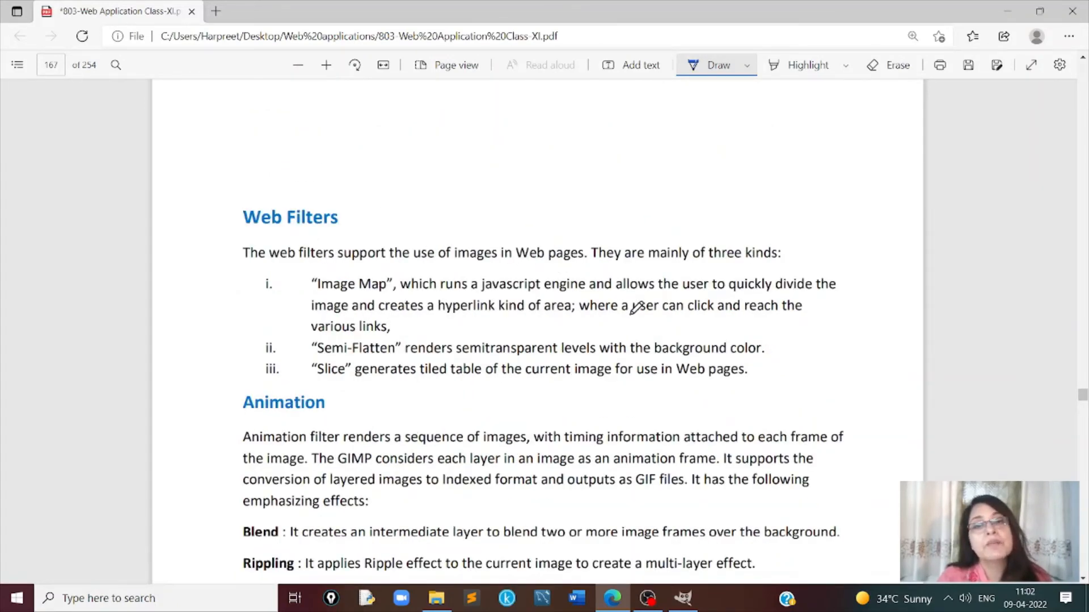
scroll(635, 308, "down", 2)
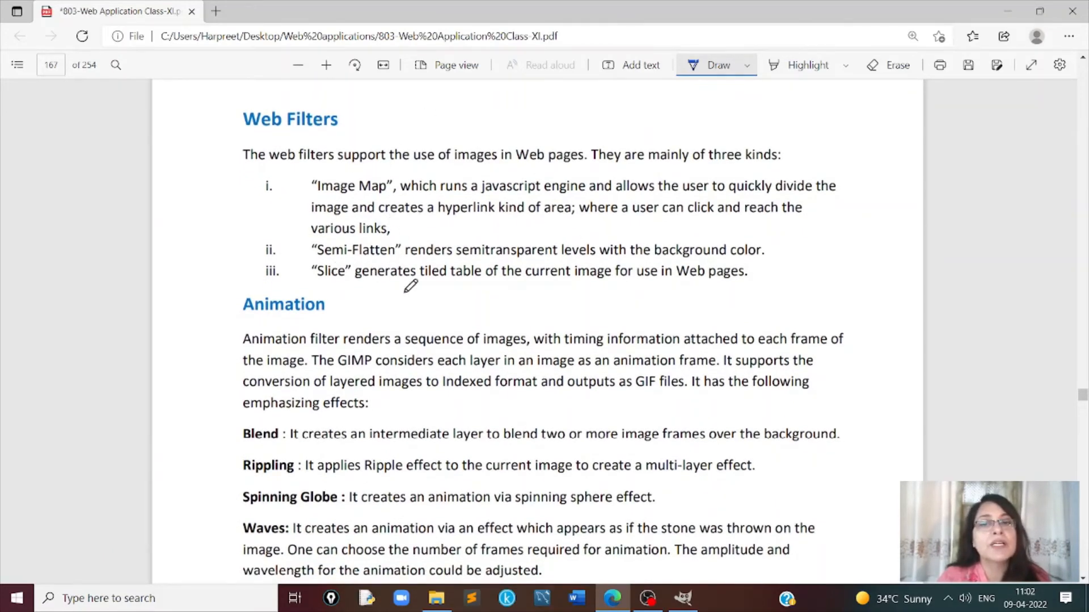
scroll(411, 291, "down", 2)
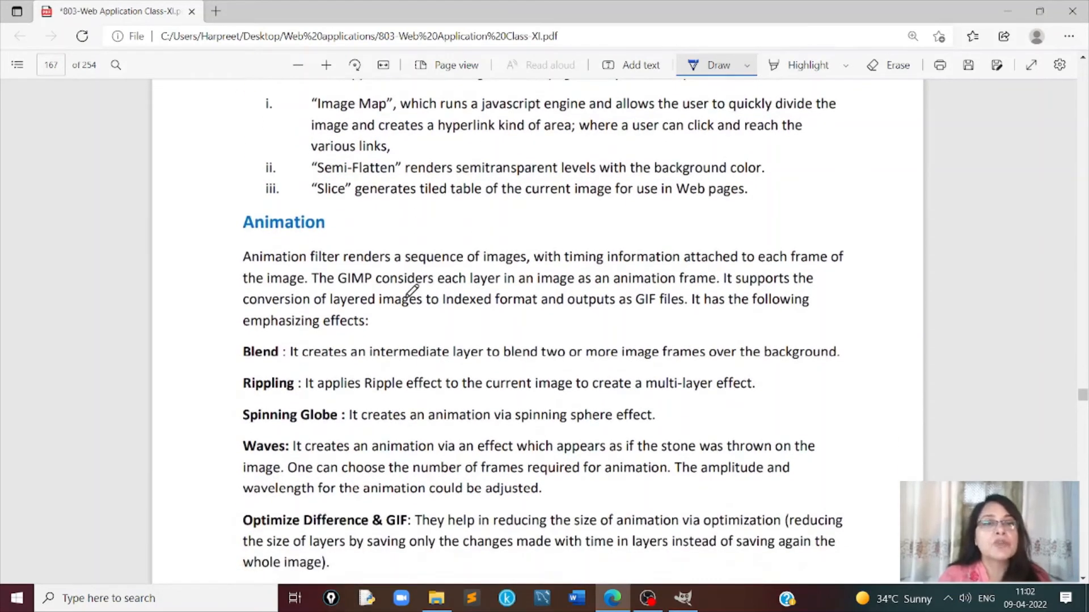
scroll(408, 290, "down", 1)
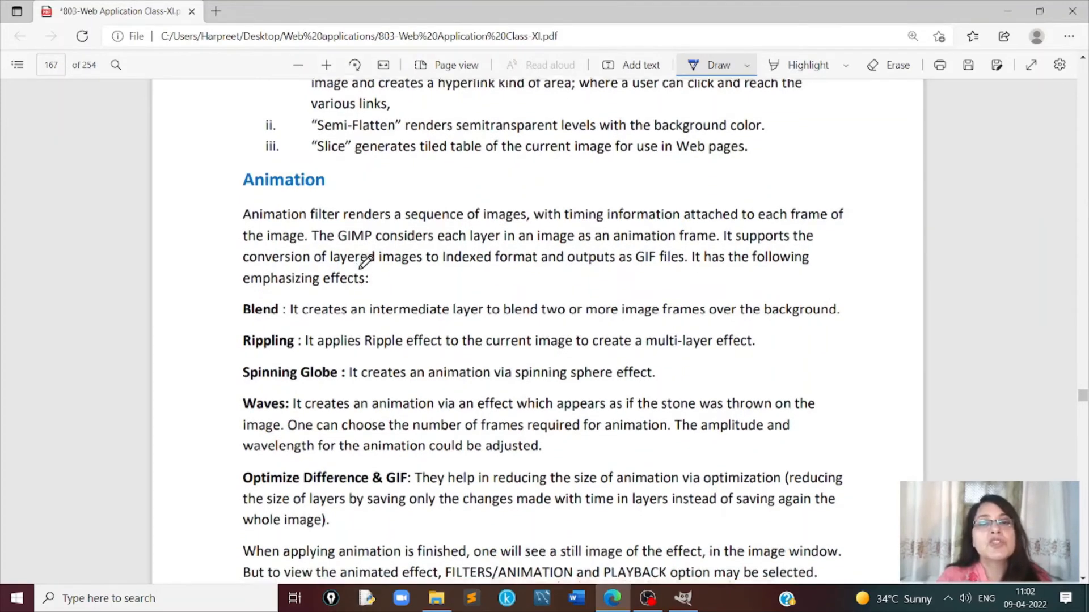
scroll(363, 257, "down", 1)
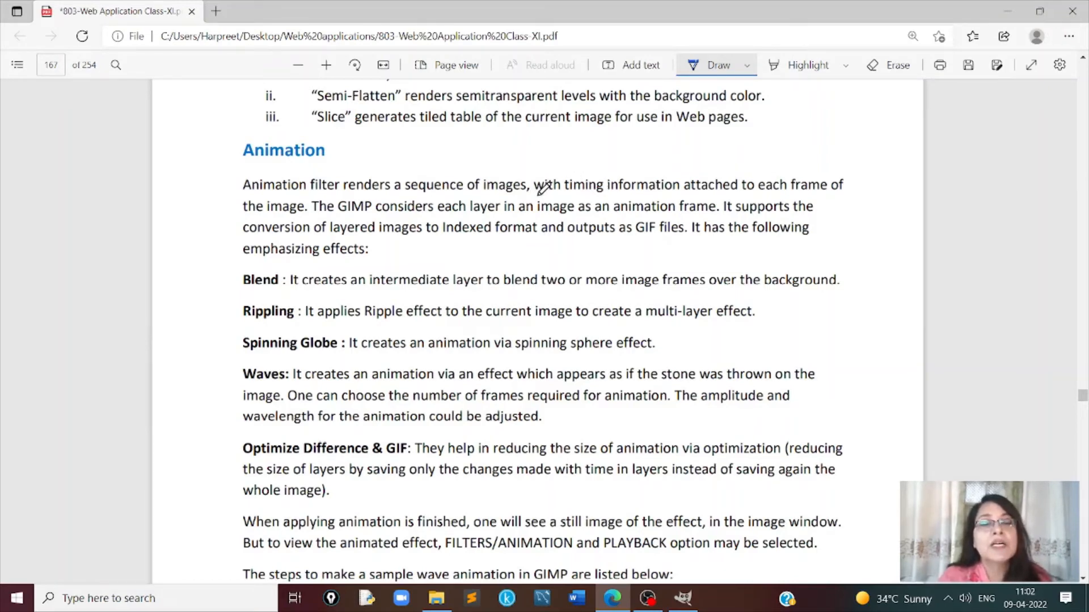
- Read the steps for making a sample wave animation and the Alpha to Logo effects from 3D Outline to Glossy
scroll(397, 278, "down", 7)
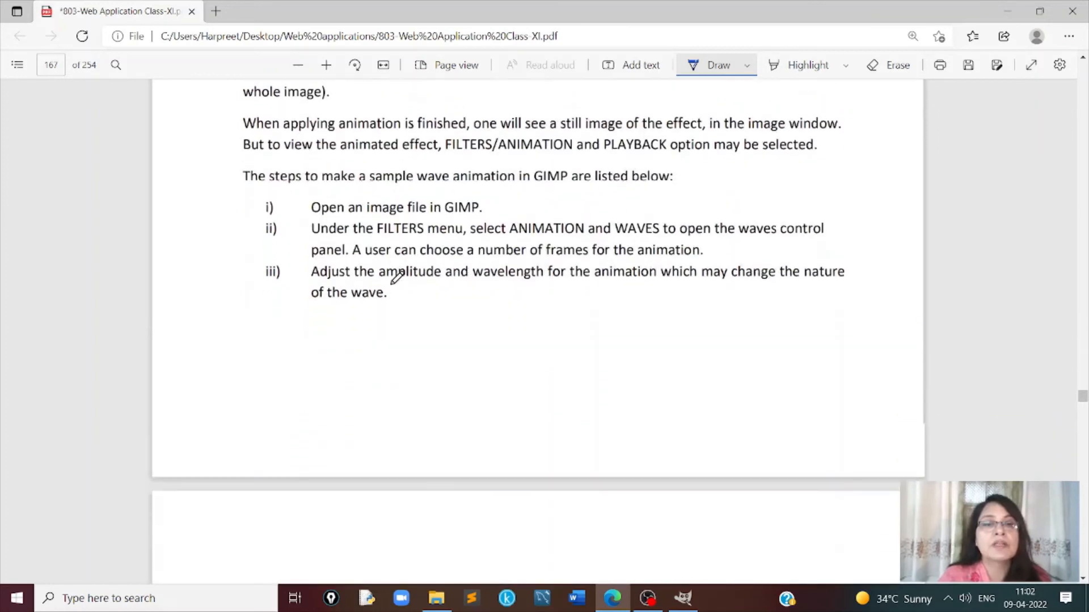
scroll(397, 278, "down", 9)
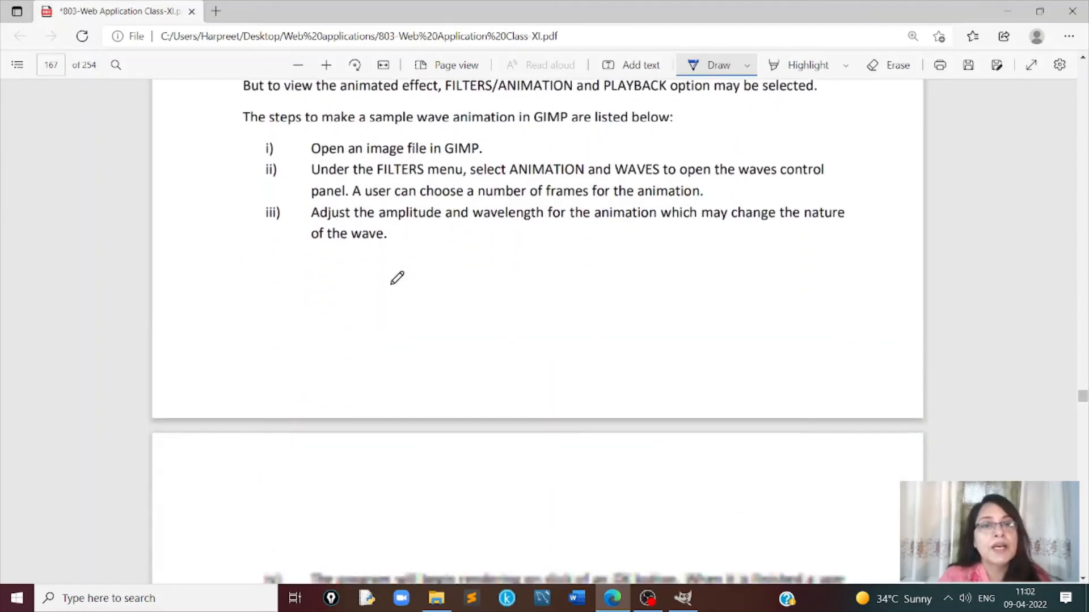
scroll(398, 278, "down", 2)
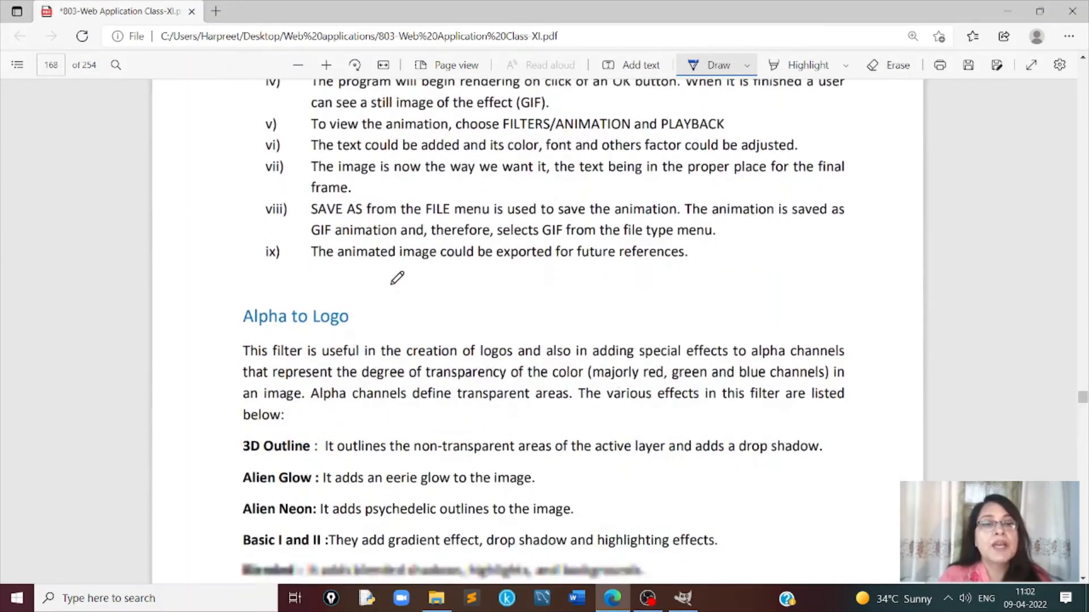
scroll(397, 278, "down", 1)
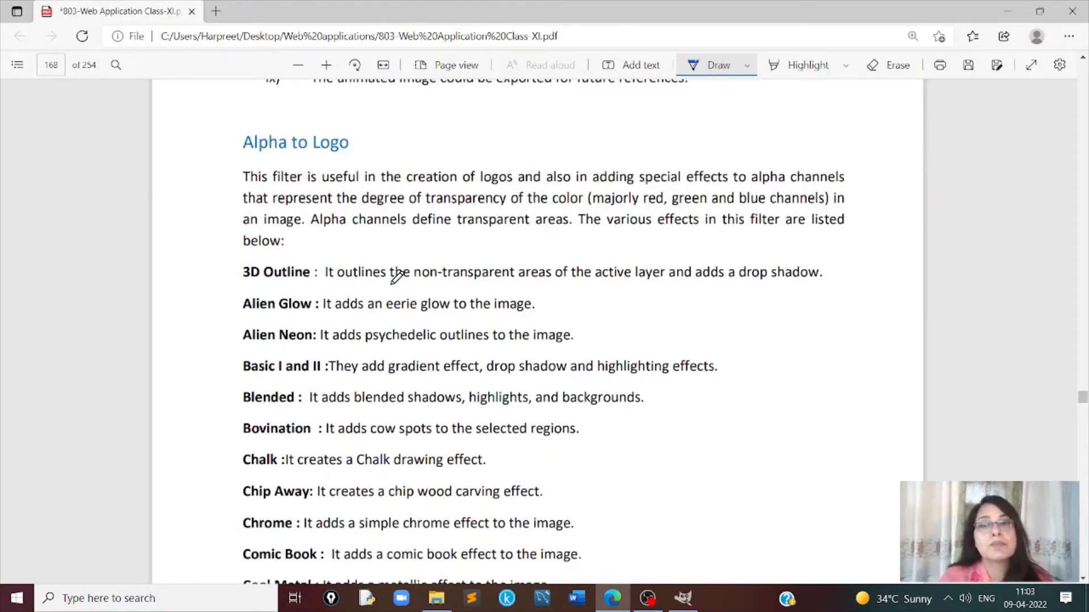
scroll(397, 276, "down", 6)
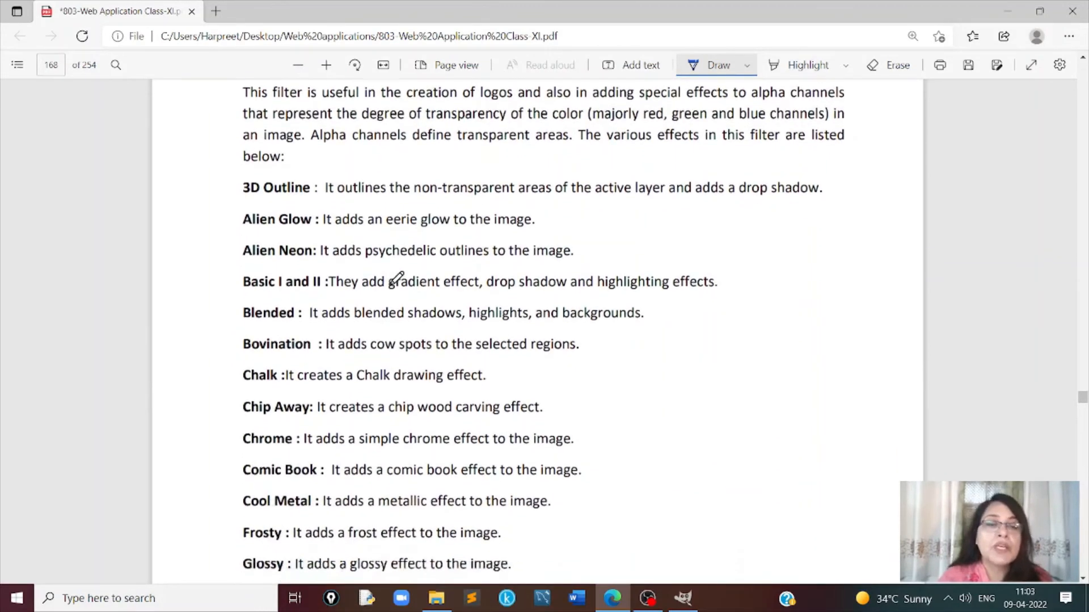
scroll(397, 277, "down", 9)
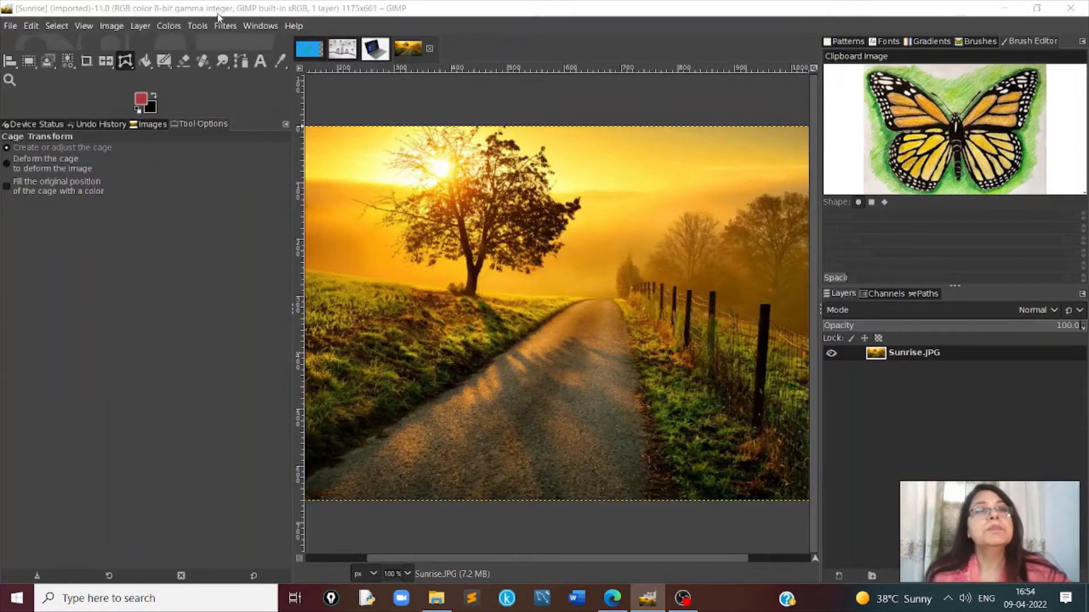
- In GIMP, apply Focus Blur to the Sunrise image with a circle shape, Gaussian Blur type and blur radius 25
left_click(226, 26)
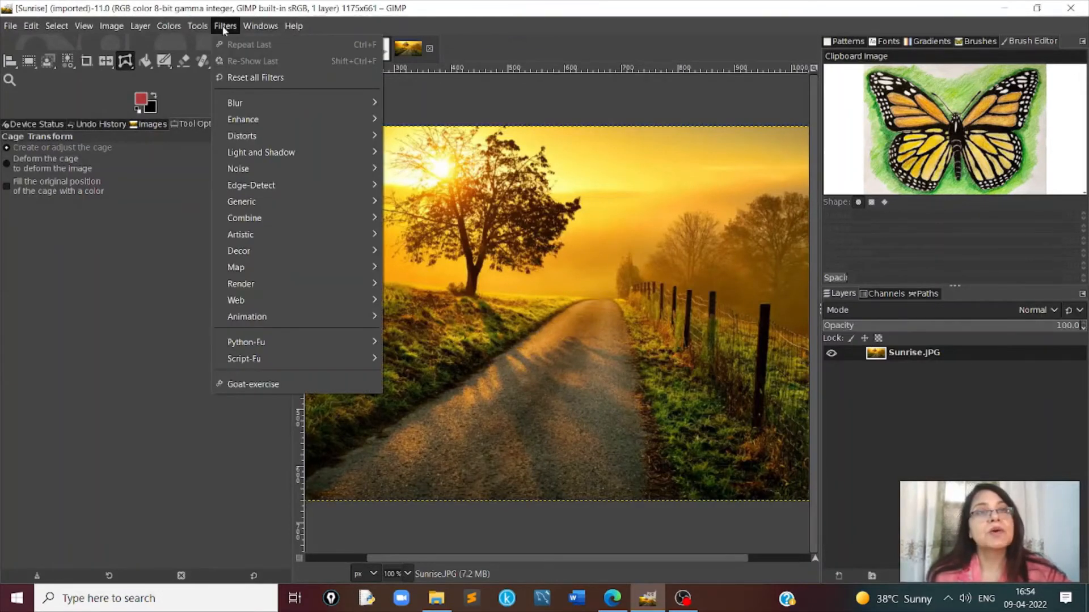
mouse_move(246, 107)
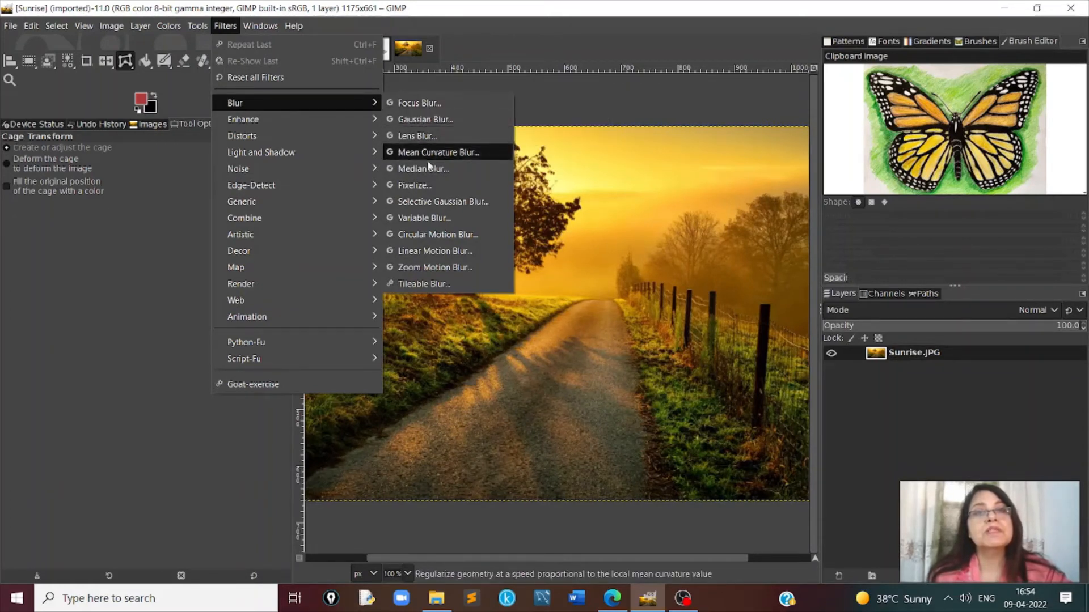
left_click(429, 104)
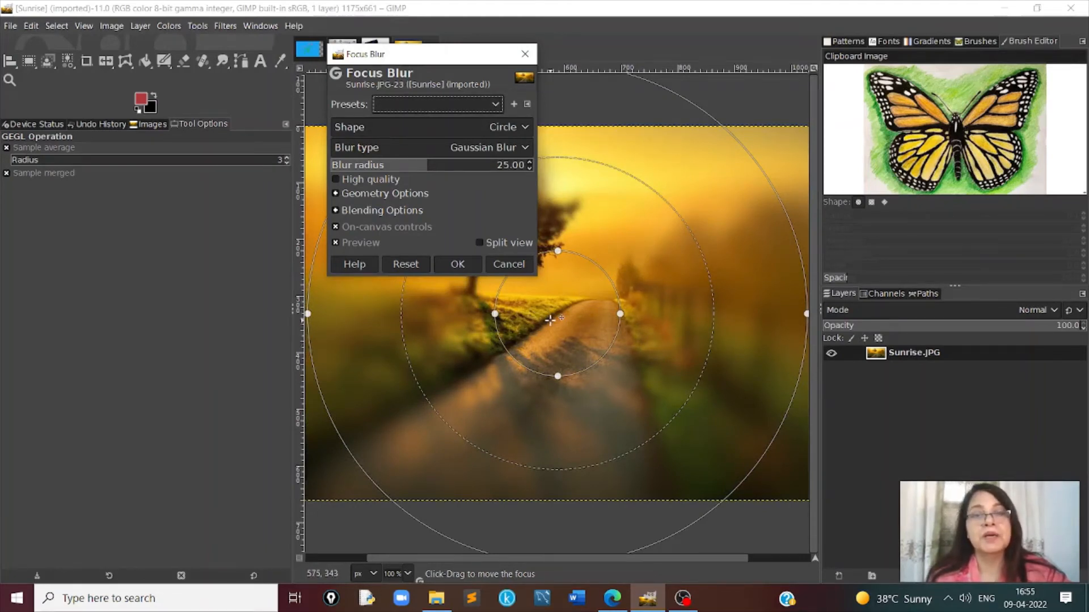
left_click(457, 264)
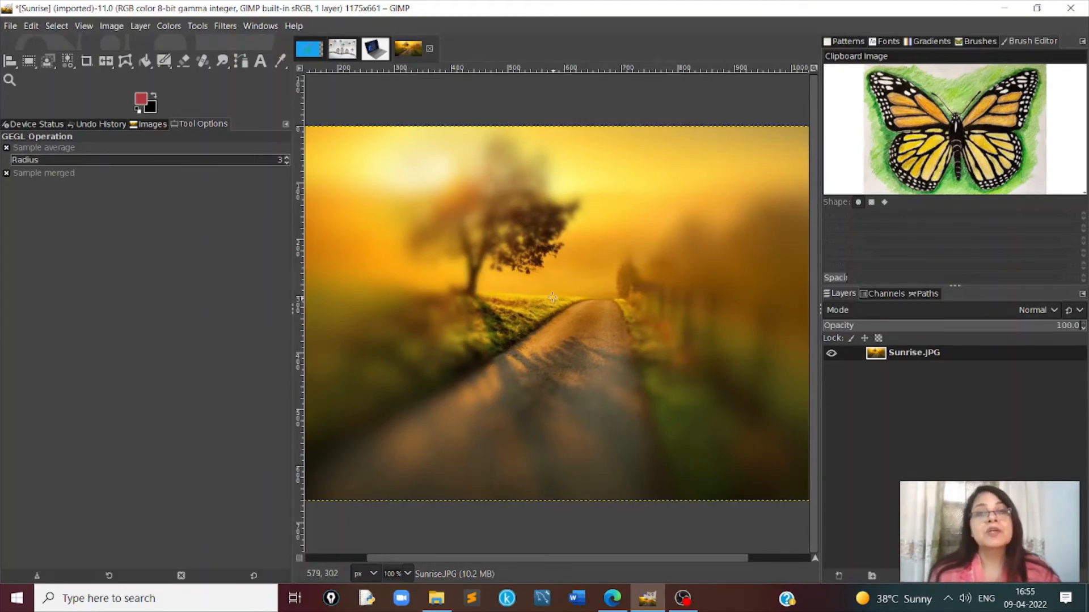
- Apply Focus Blur to the Sunrise image again, moving the focus toward the tree and stretching it into a large wide ellipse
key("ctrl+shift+f")
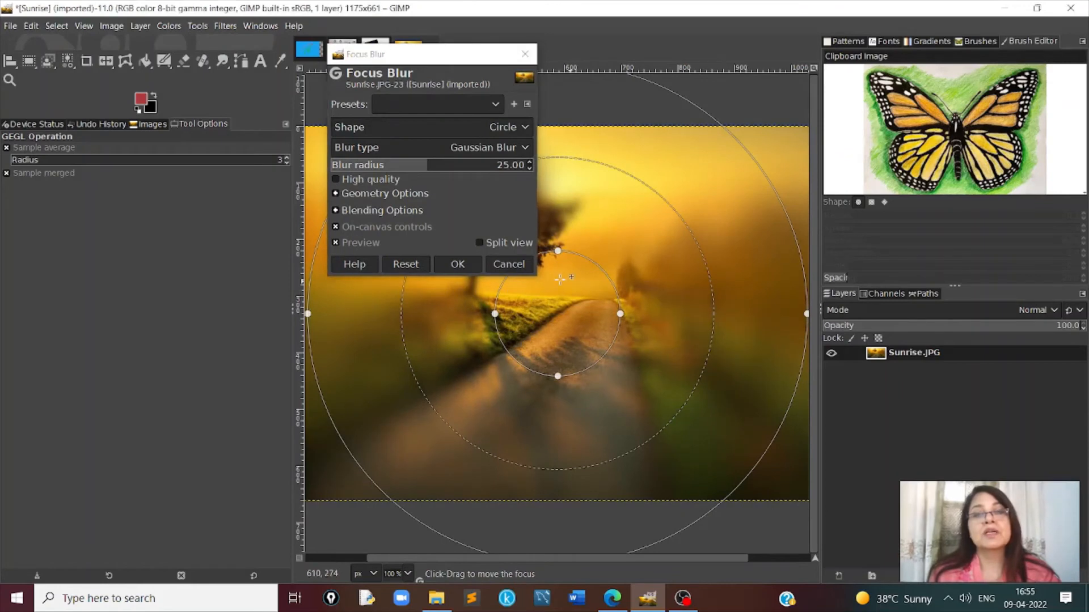
left_click_drag(569, 282, 566, 221)
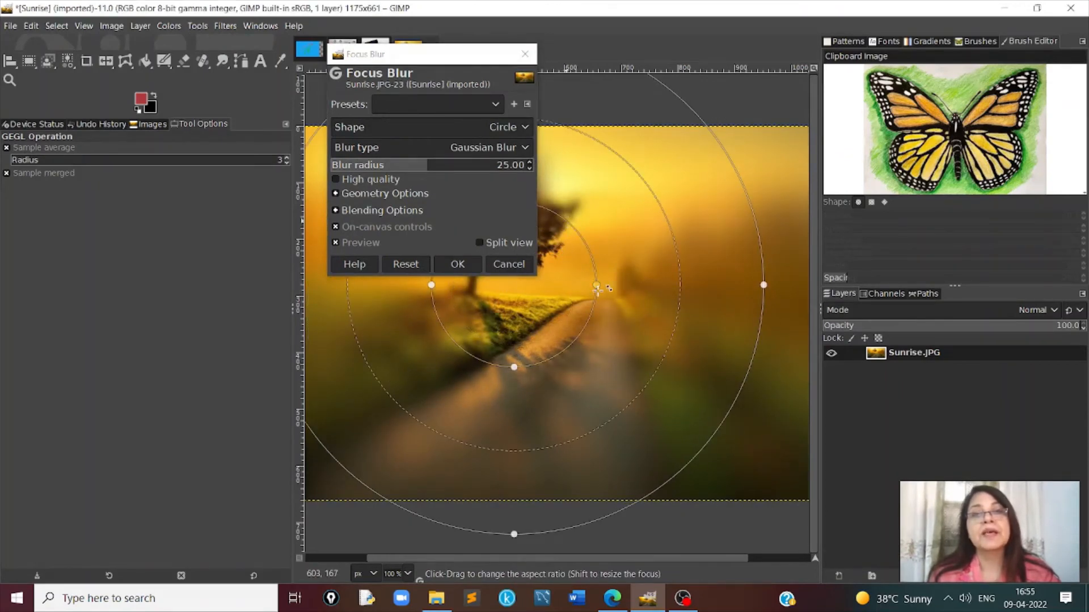
left_click_drag(668, 291, 673, 287)
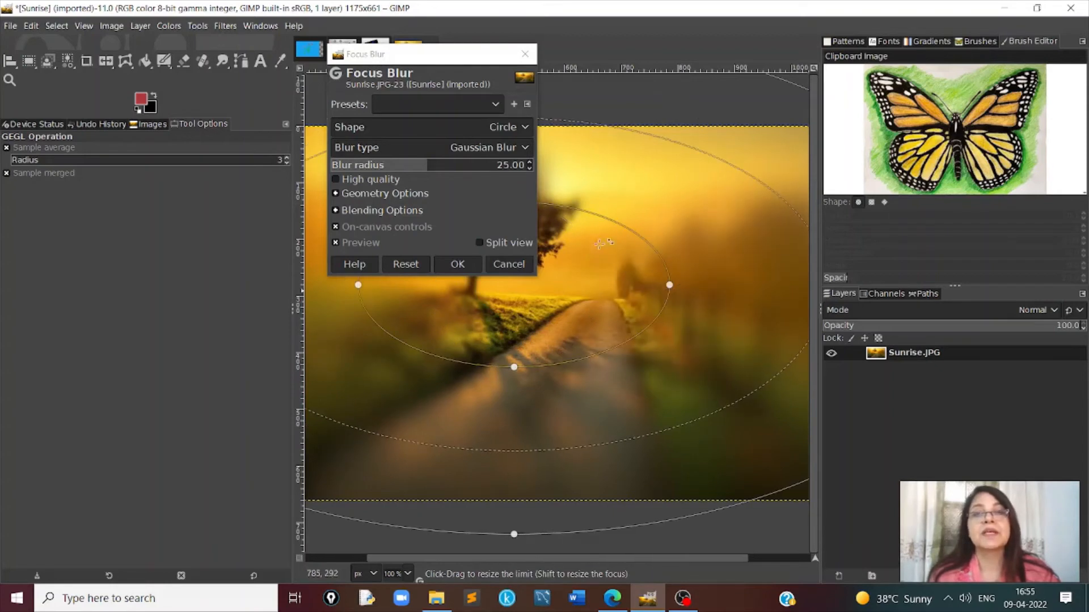
left_click_drag(576, 182, 572, 157)
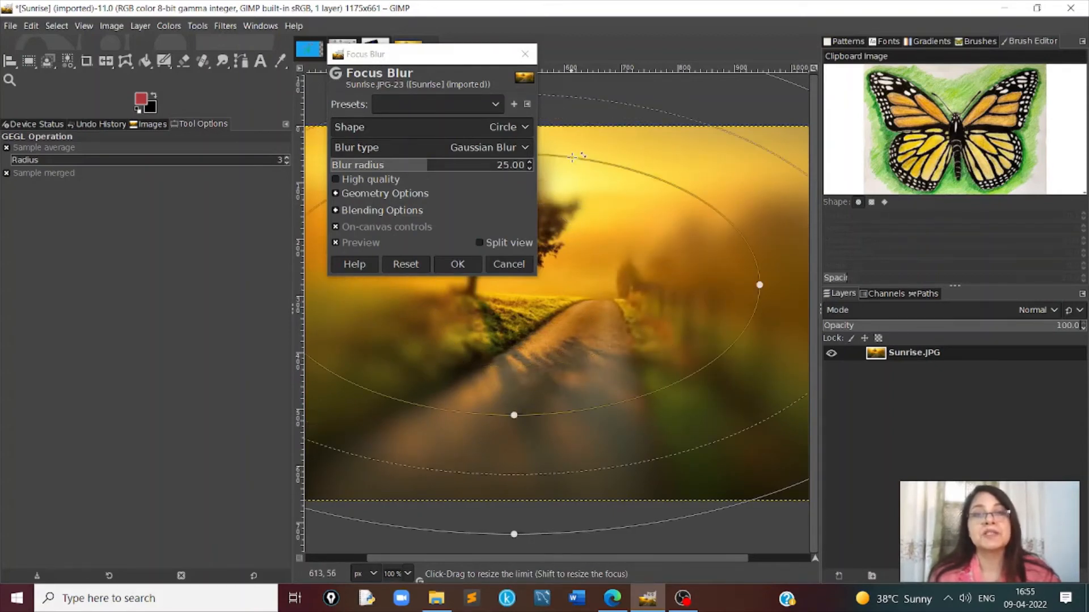
left_click(457, 264)
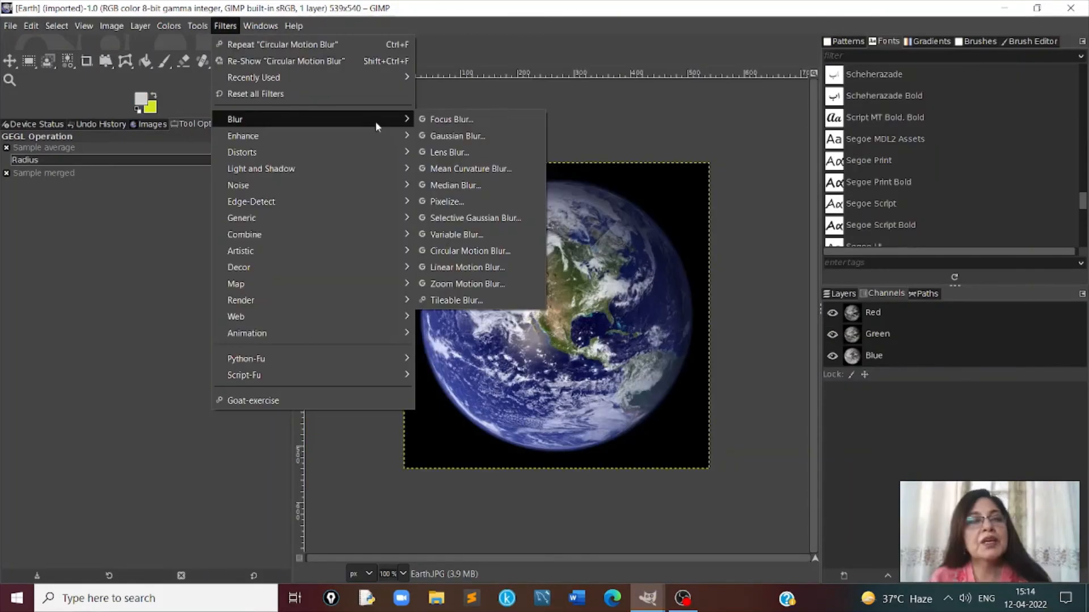
- Demonstrate Circular Motion Blur at angle 5 and Linear Motion Blur with length 55.73 and angle 0 on the Earth image
left_click(453, 254)
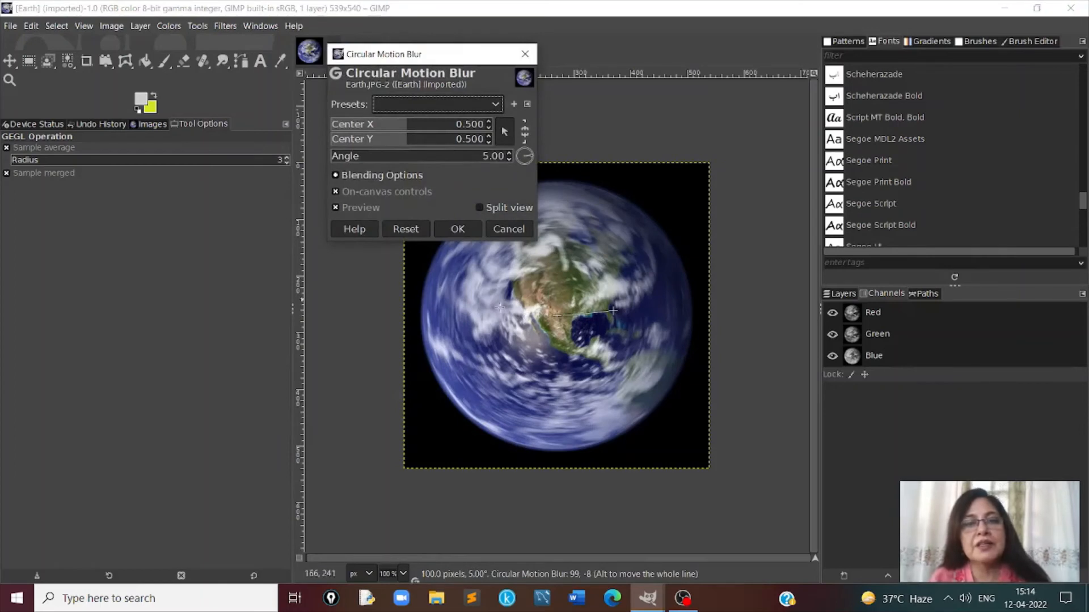
left_click(457, 229)
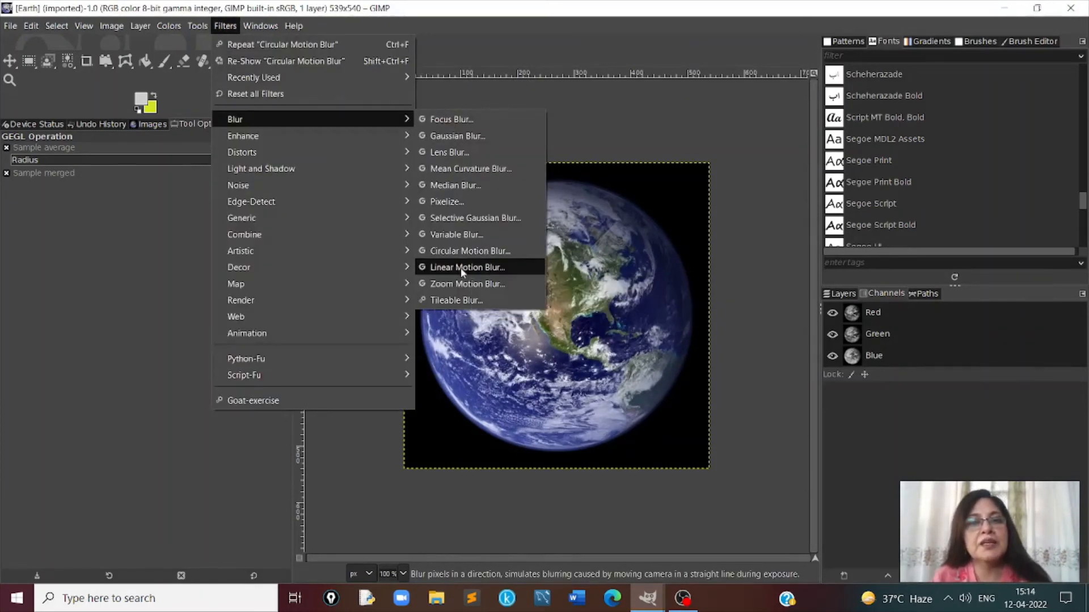
left_click(461, 268)
left_click(381, 122)
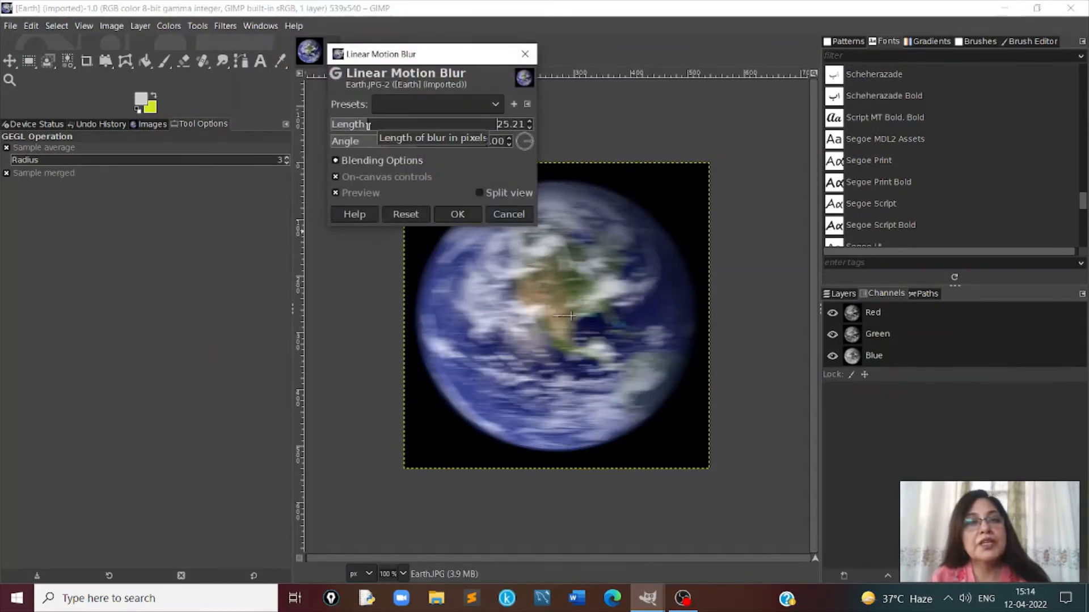
mouse_move(382, 123)
left_mouse_down()
mouse_move(401, 122)
mouse_move(385, 123)
left_mouse_up()
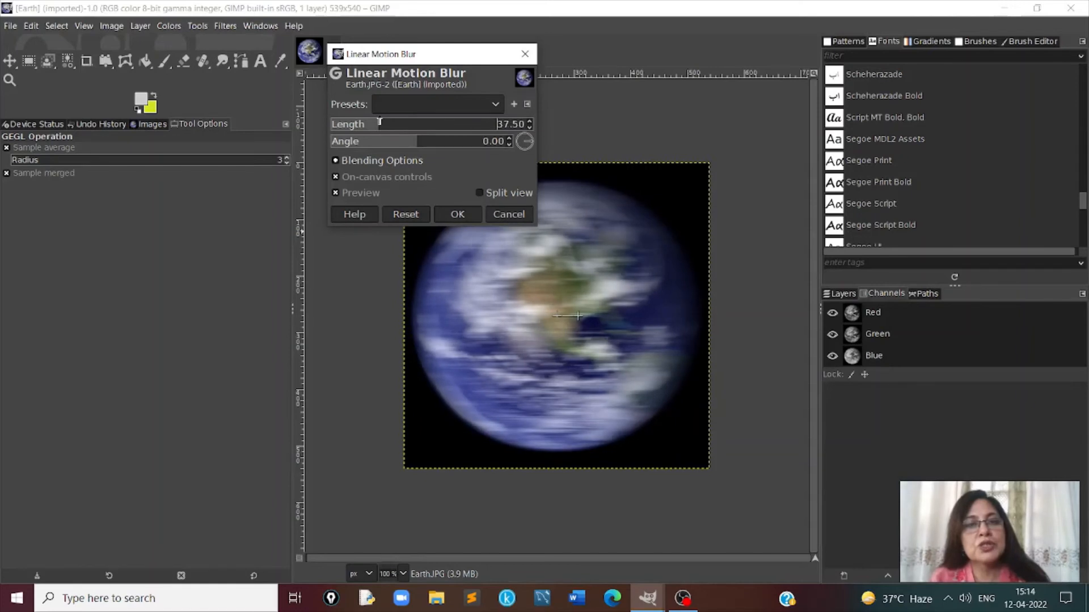
left_click_drag(383, 122, 394, 123)
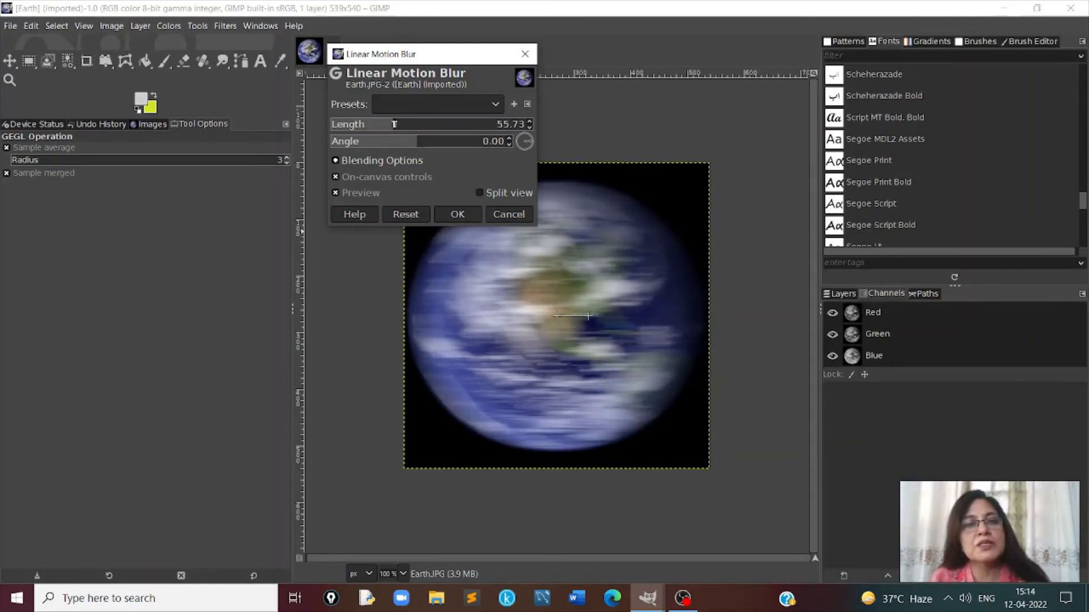
left_click(455, 218)
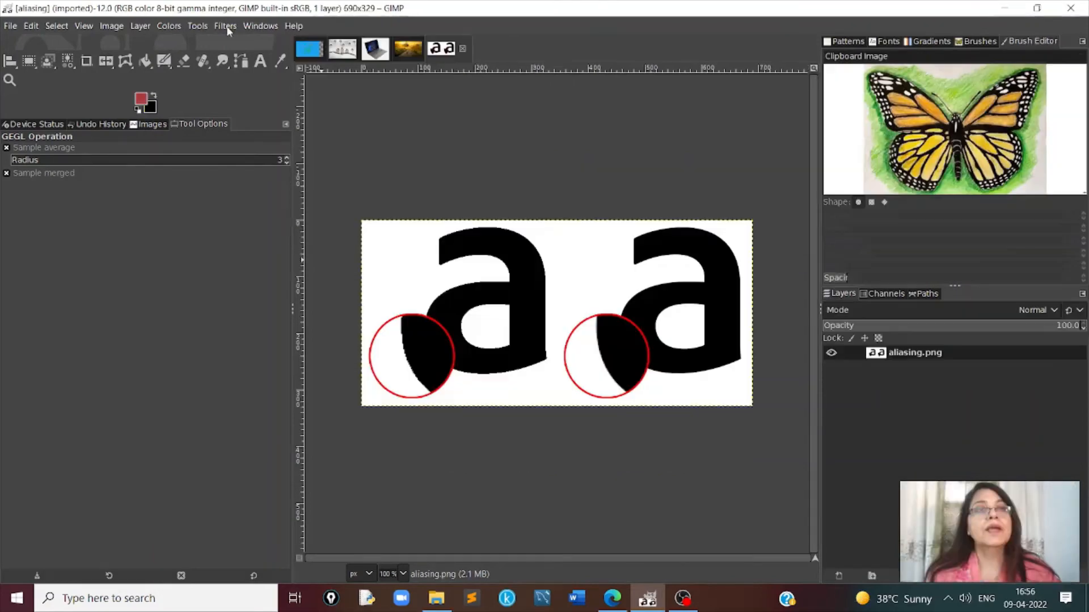
- Look over the Enhance filters and compare the circled edges of the two letters in aliasing.png at 200% zoom
left_click(225, 27)
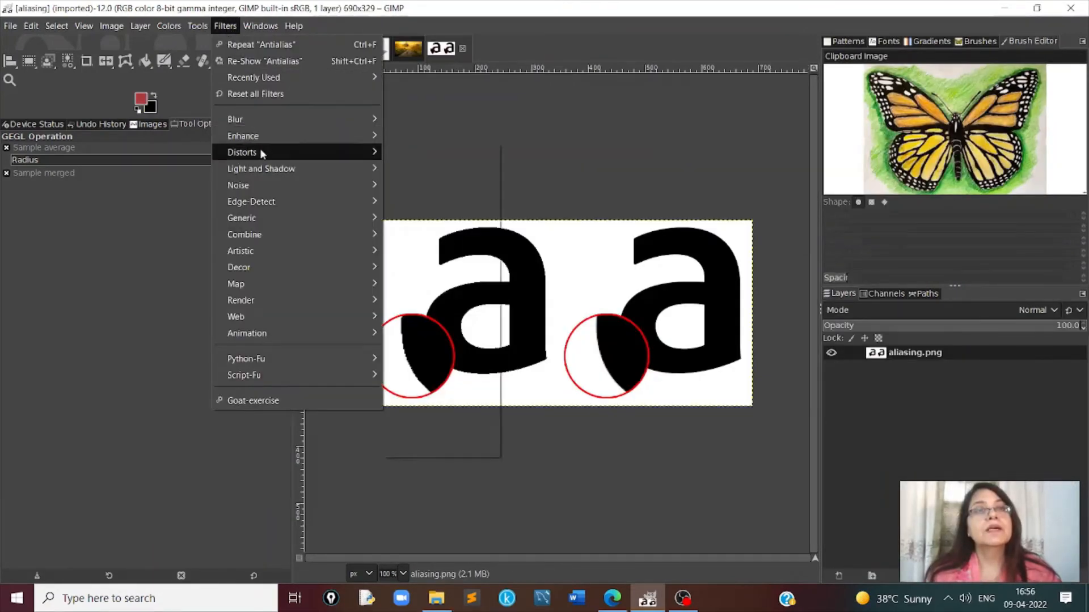
mouse_move(281, 144)
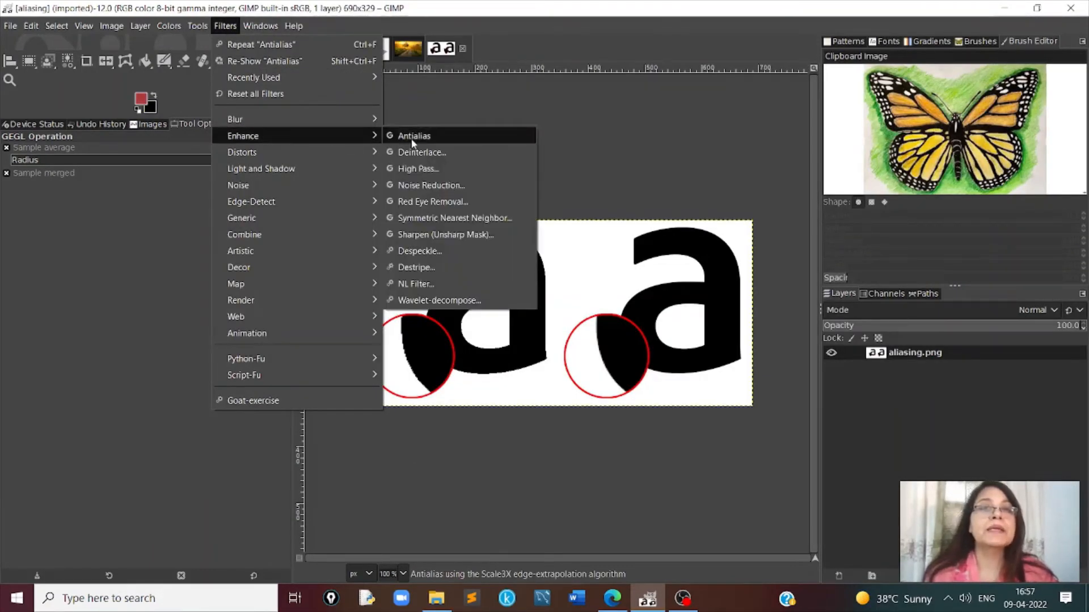
left_click(582, 160)
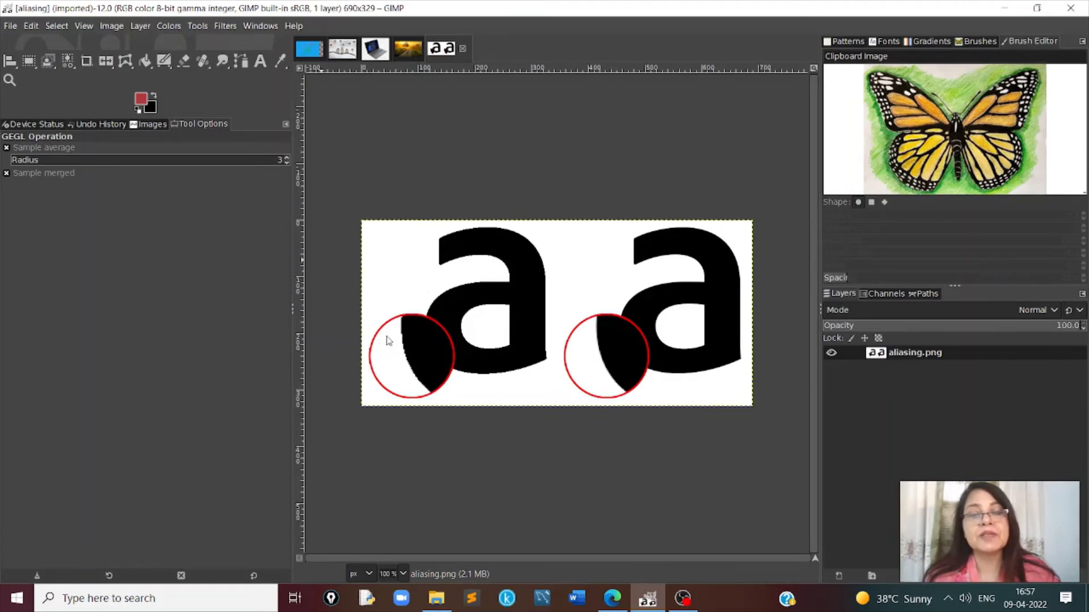
left_click(403, 575)
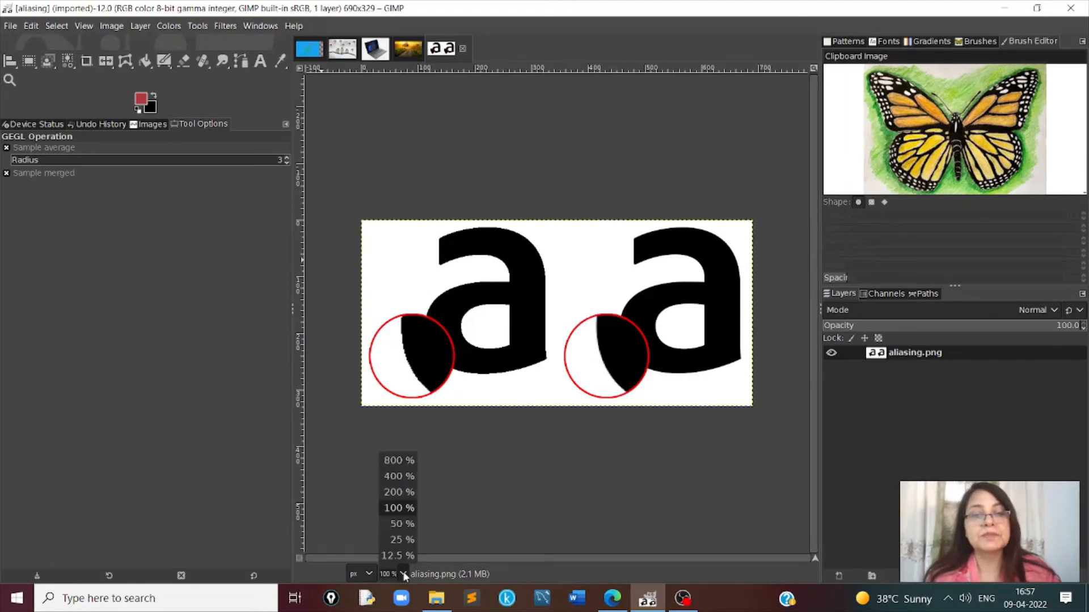
left_click(403, 492)
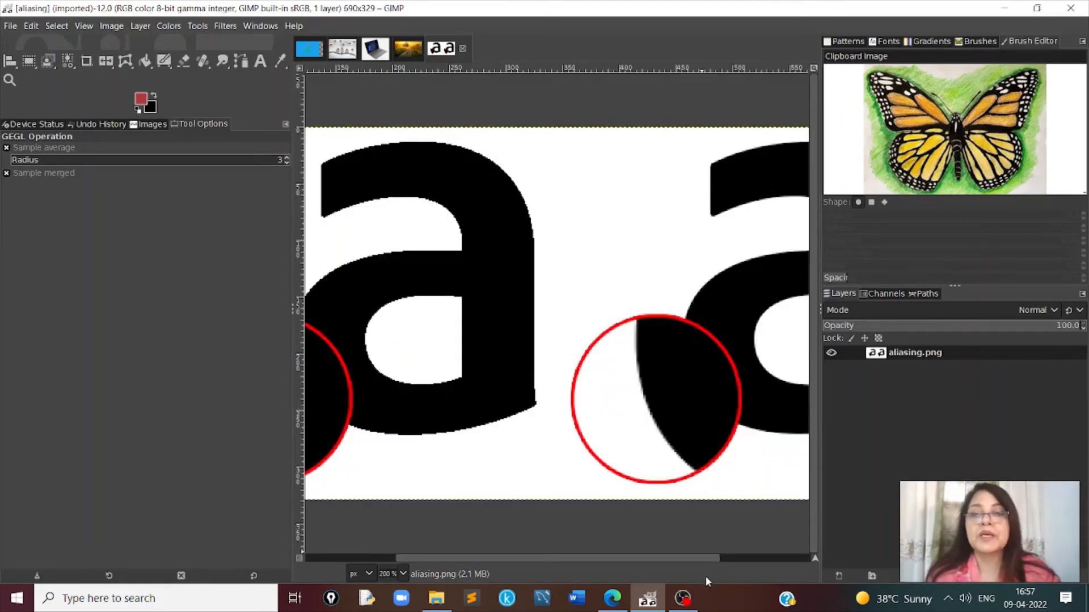
left_click(810, 559)
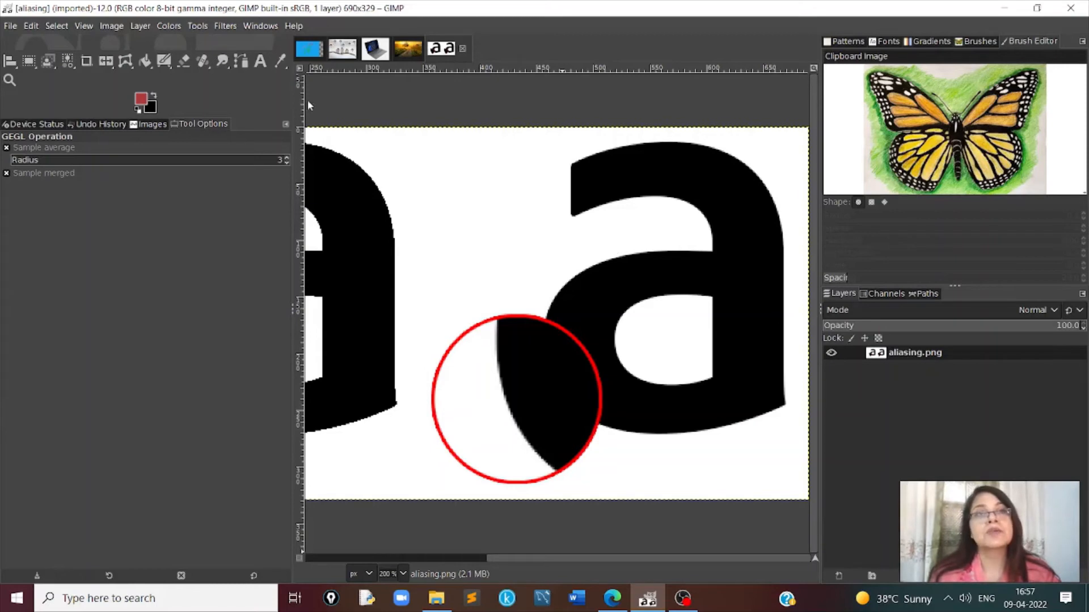
- Apply the Emboss distort filter to aliasing.png with azimuth 30, elevation 45 and depth 20
left_click(227, 26)
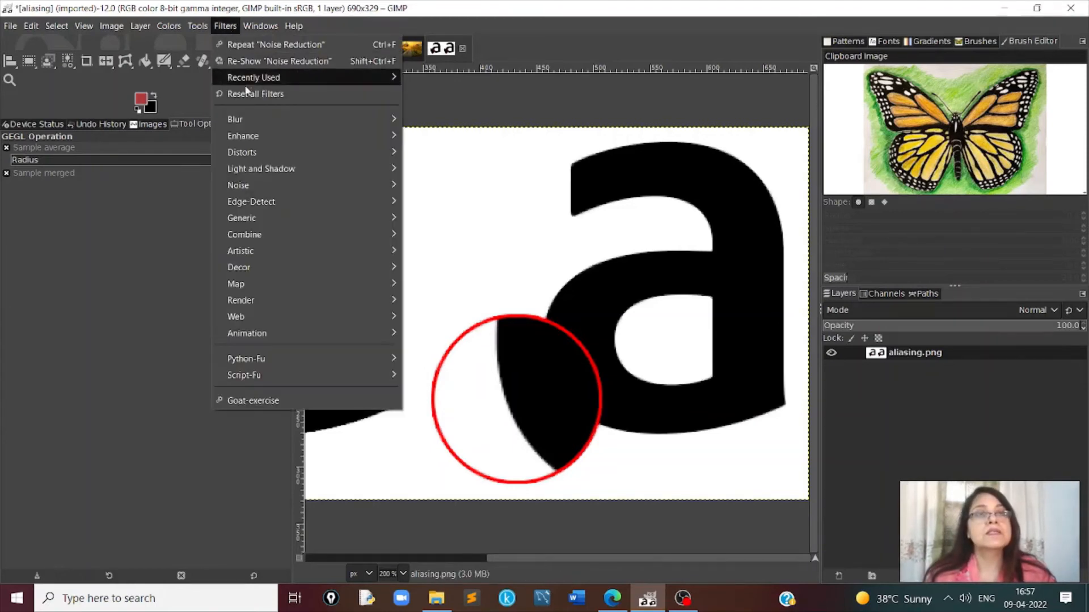
mouse_move(254, 155)
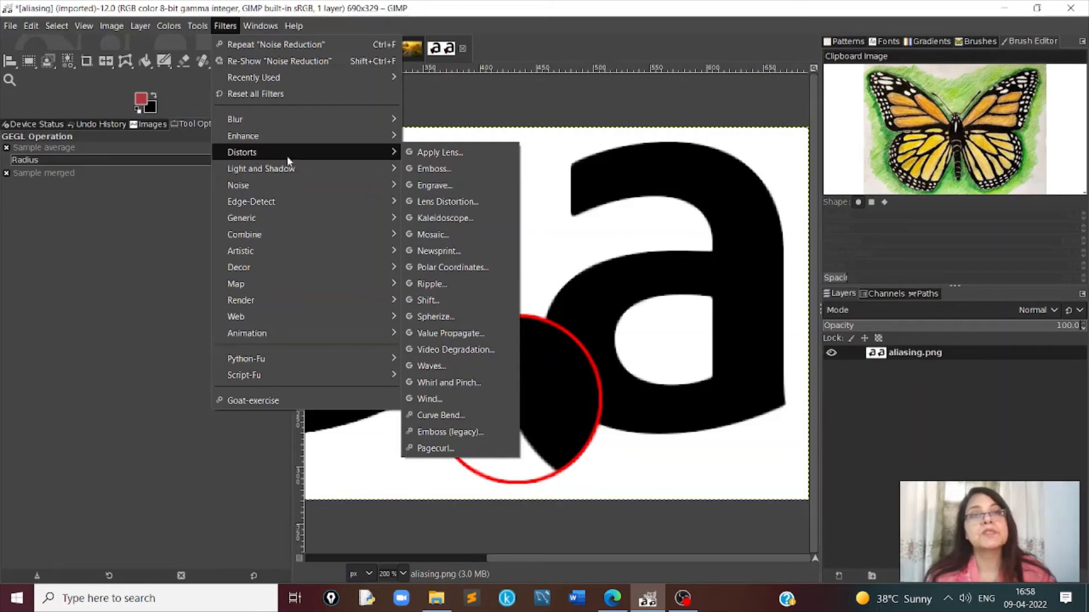
left_click(437, 169)
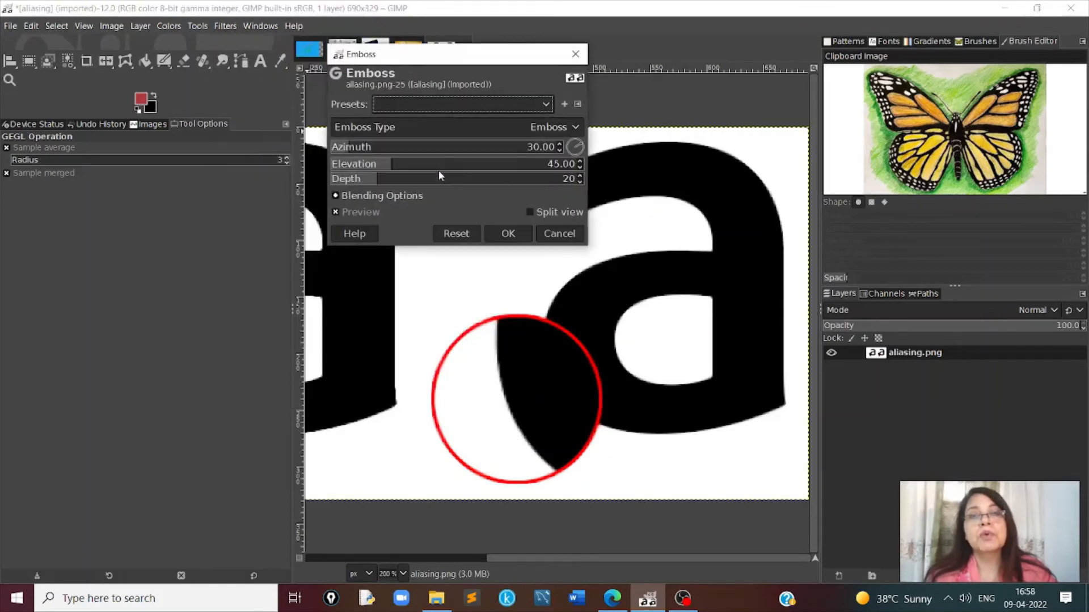
left_click(509, 234)
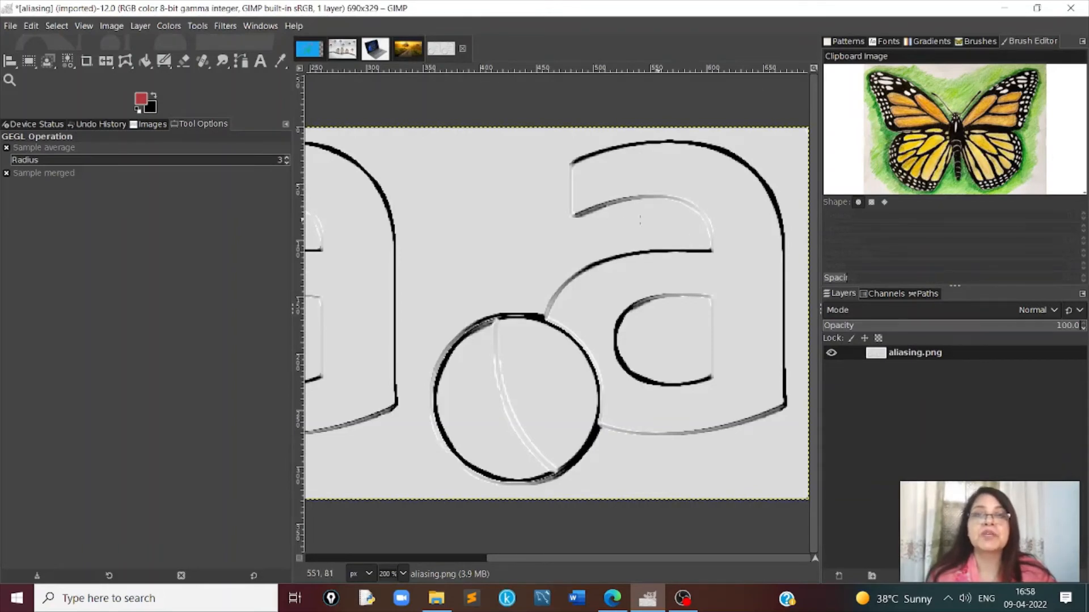
- Try the Engrave distort filter with height 10 on the embossed aliasing.png
left_click(225, 27)
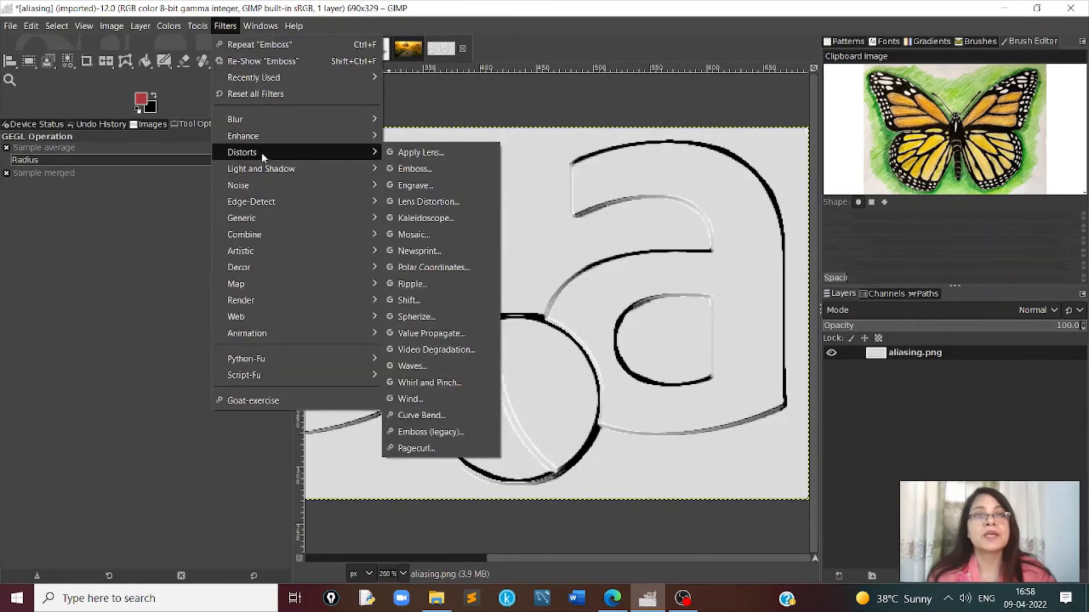
left_click(414, 182)
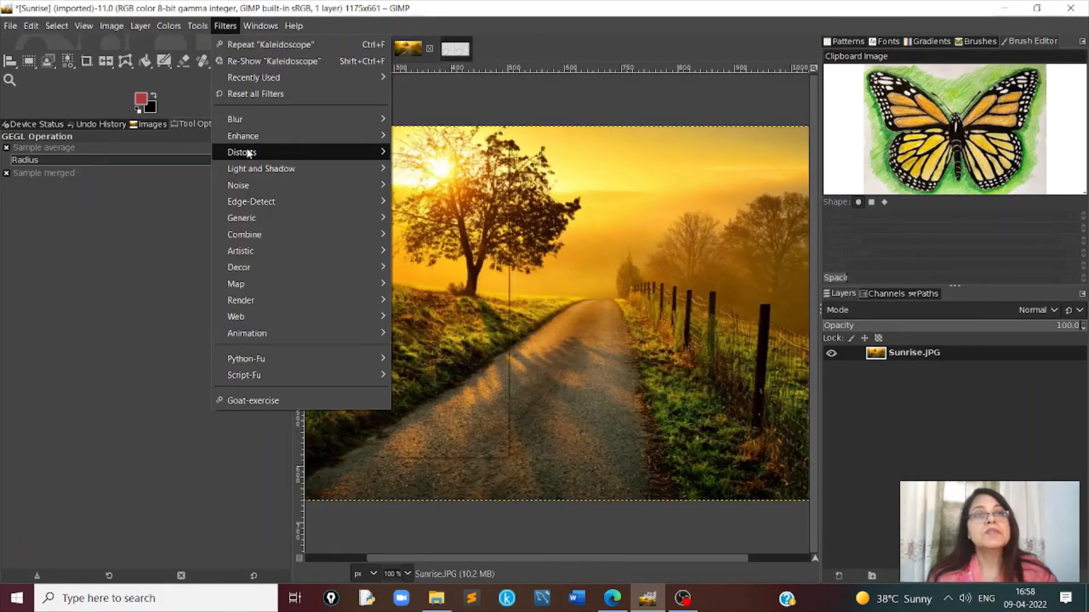
- Apply the Kaleidoscope distort filter with 6 mirrors and X and Y offsets of 0.500 to the Sunrise image
mouse_move(248, 153)
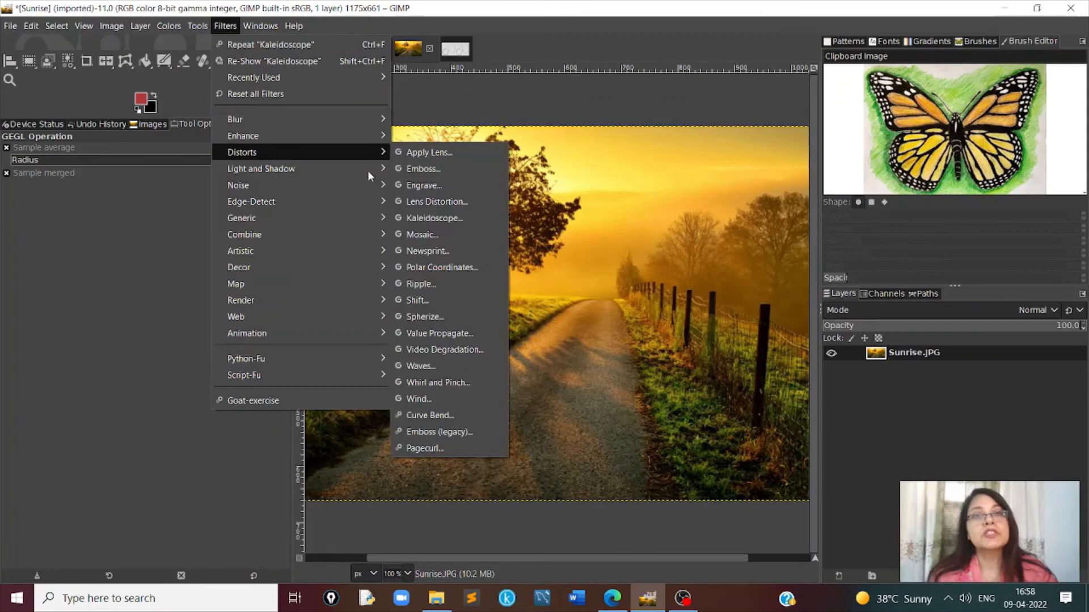
left_click(430, 217)
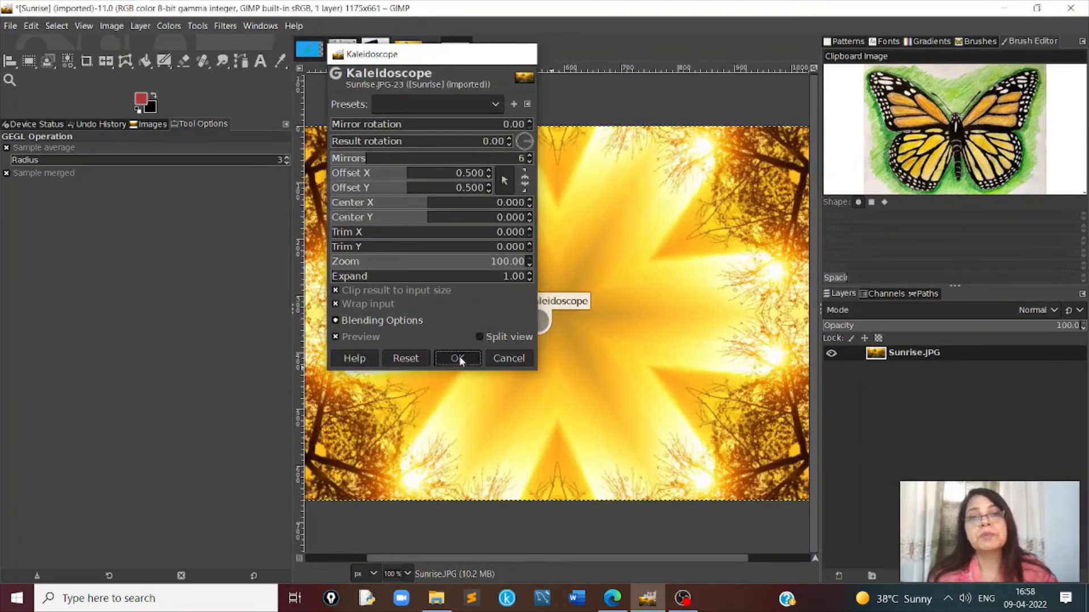
left_click(457, 358)
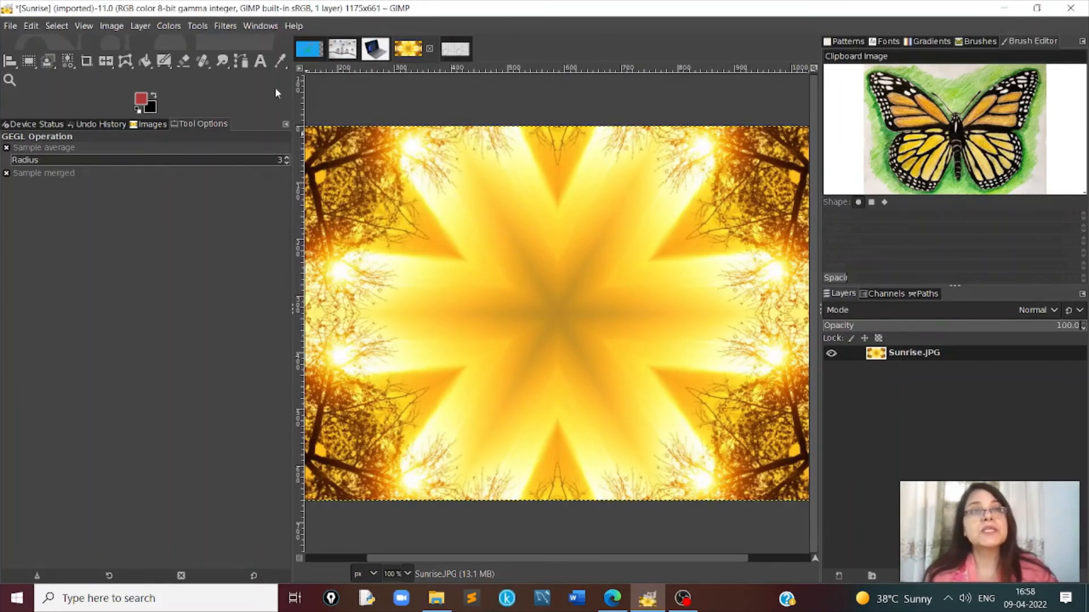
- Try the Mosaic filter with hexagonal tiles of size 15 and the Newsprint filter on the kaleidoscope version of Sunrise
left_click(225, 26)
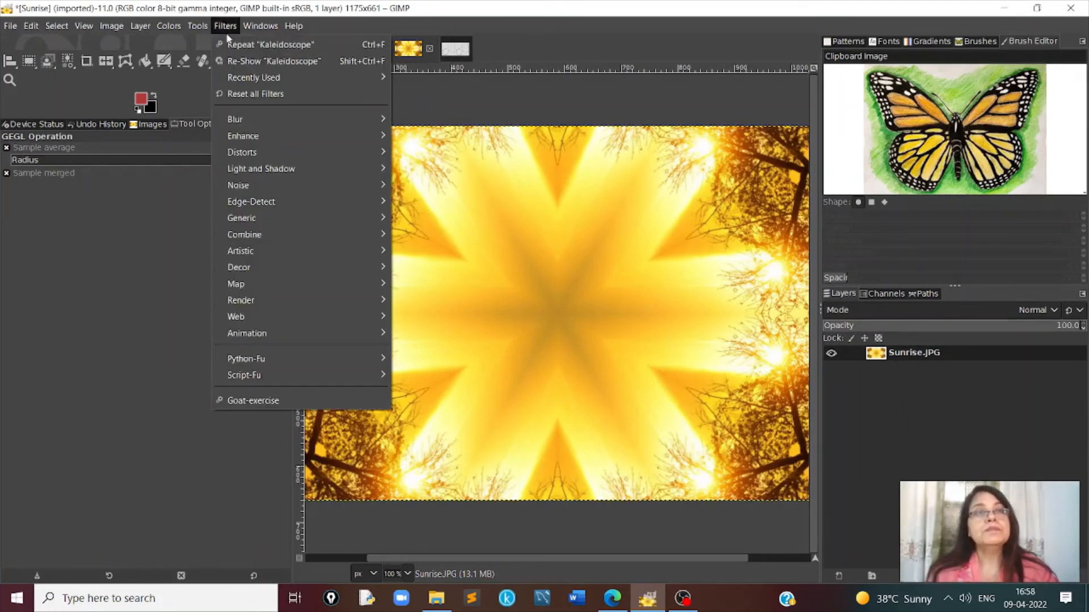
mouse_move(247, 152)
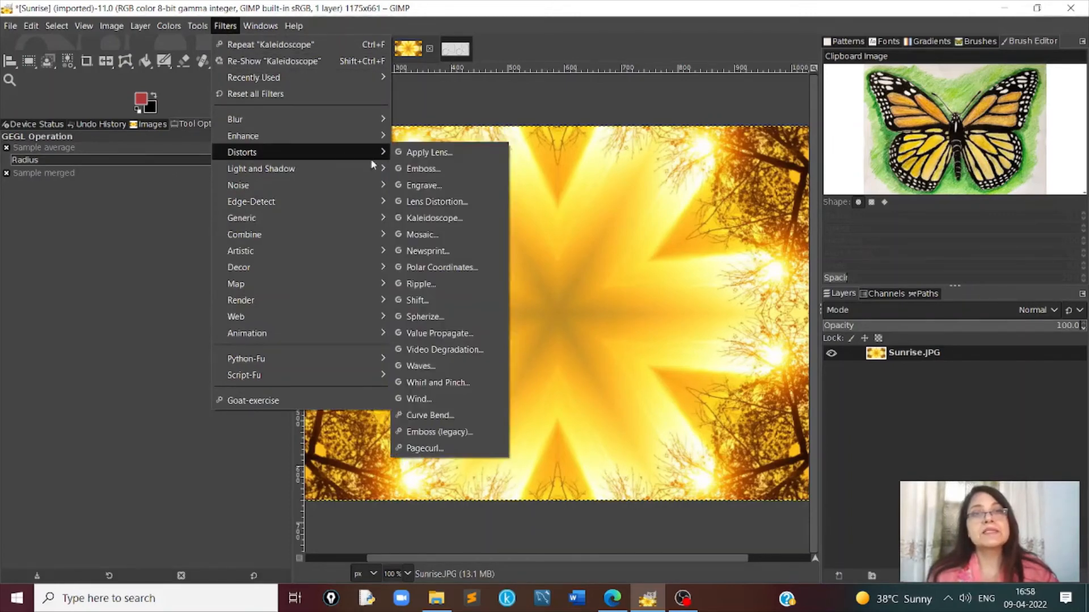
left_click(424, 235)
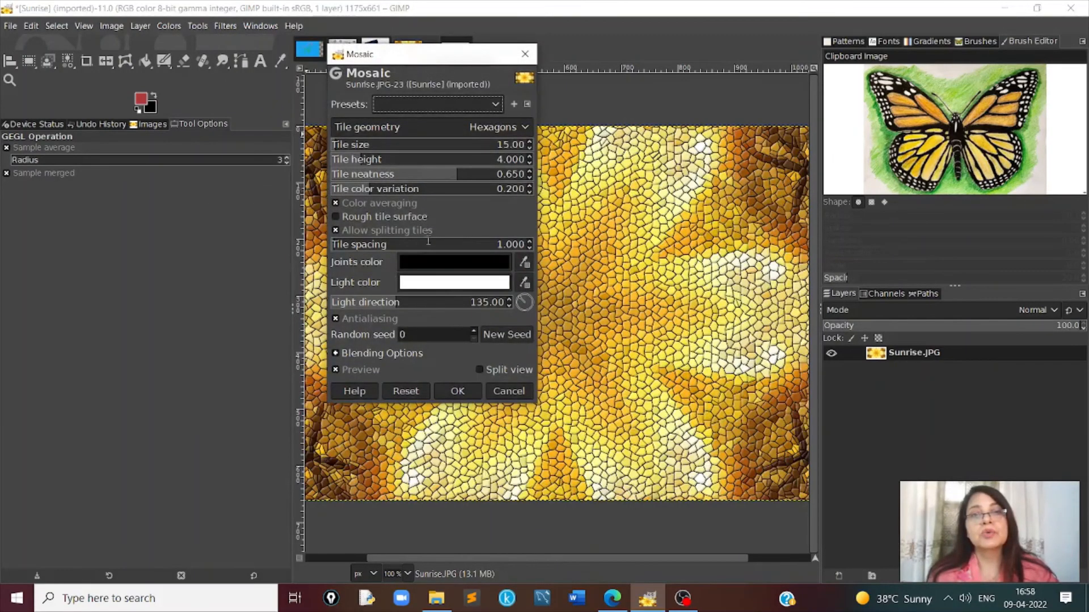
left_click(508, 391)
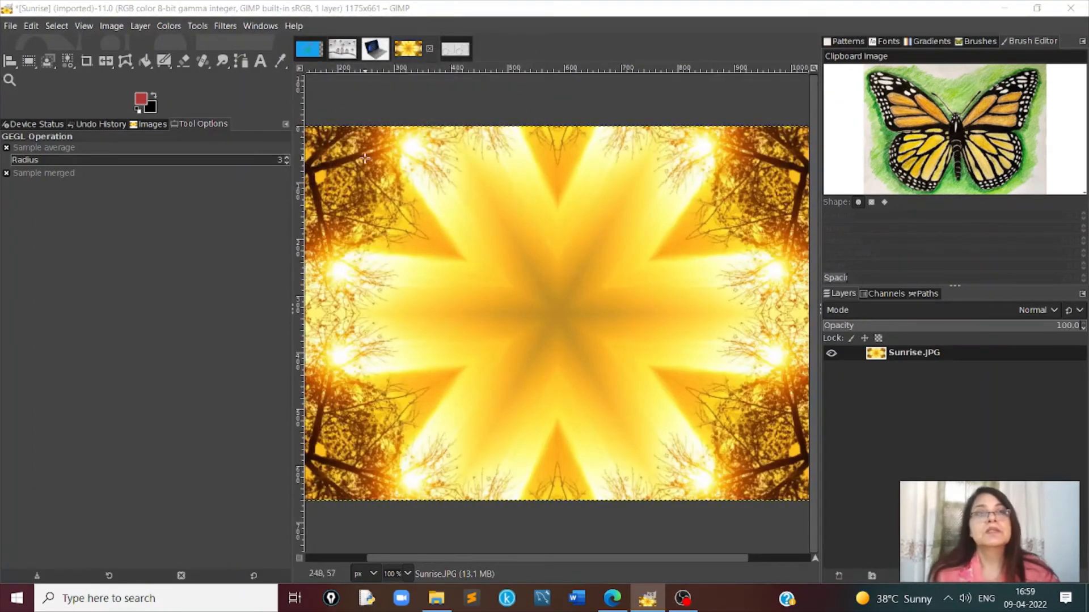
left_click(225, 26)
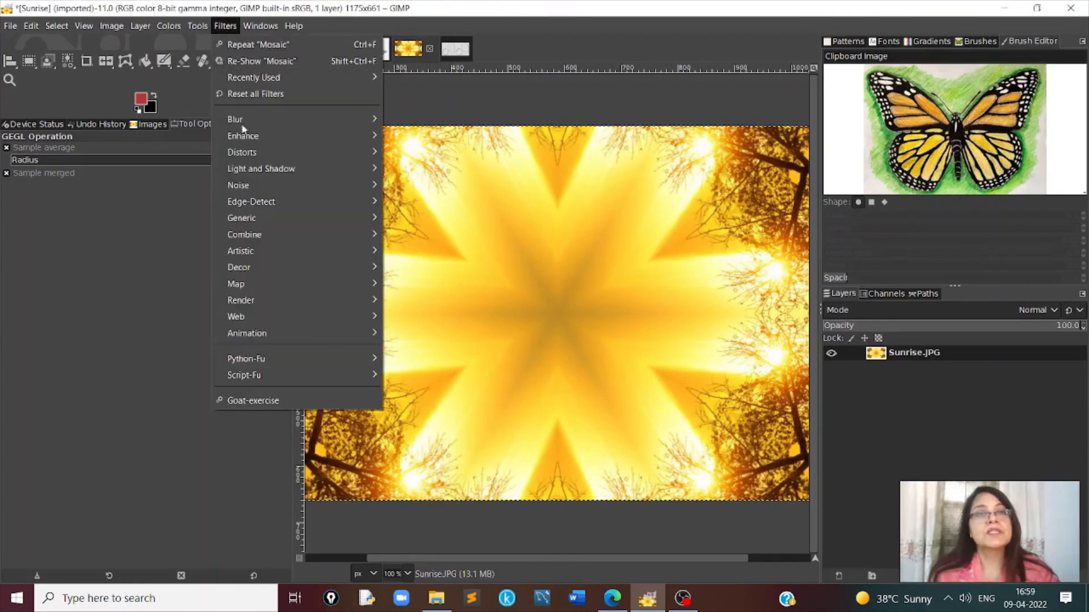
mouse_move(264, 152)
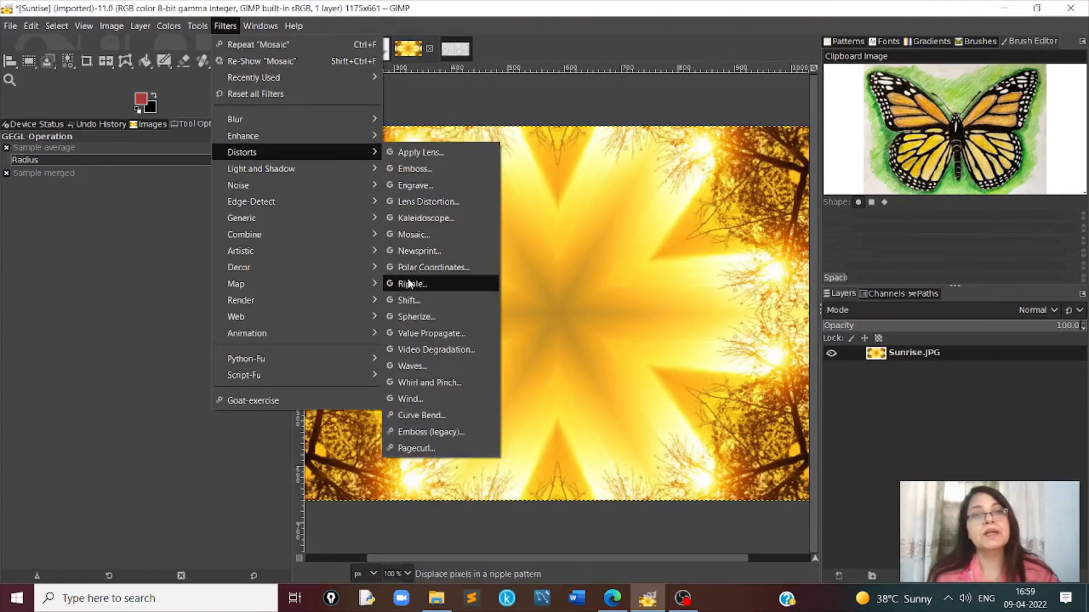
left_click(416, 251)
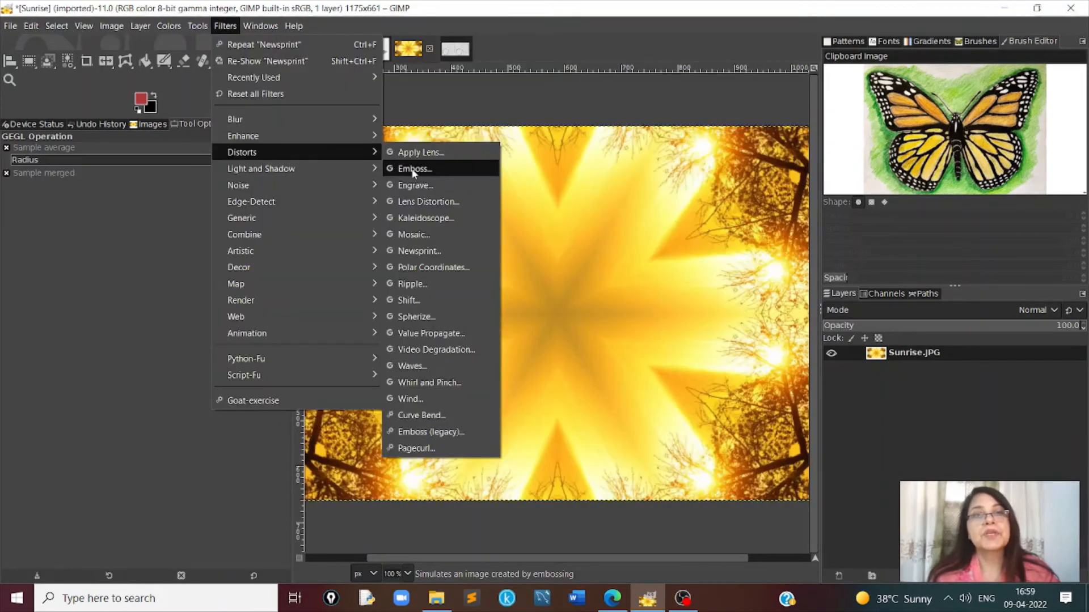
- Apply the Ripple distort filter to the kaleidoscope image with amplitude 25, period 200, angle 0 and a sine wave
left_click(429, 289)
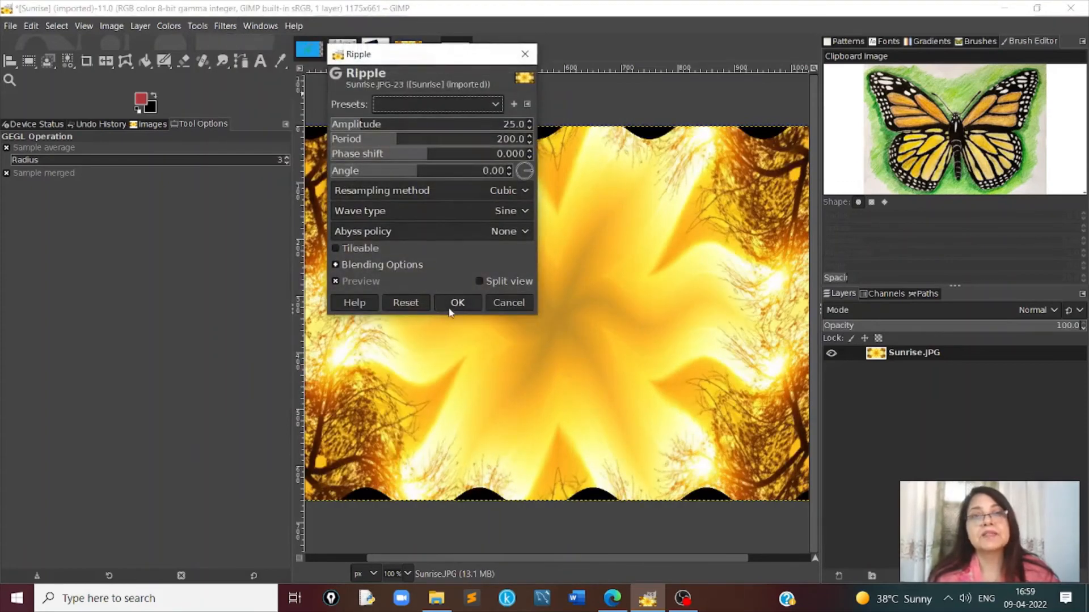
left_click(456, 303)
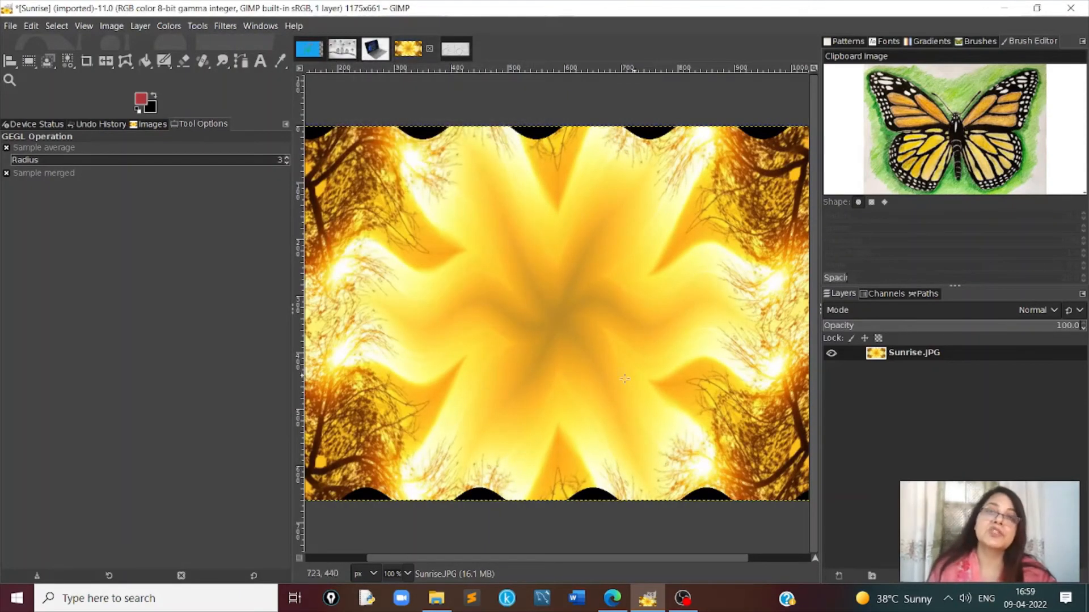
- Apply the Supernova light filter to the untitled copy of the rippled Sunrise image
left_click(225, 26)
mouse_move(287, 170)
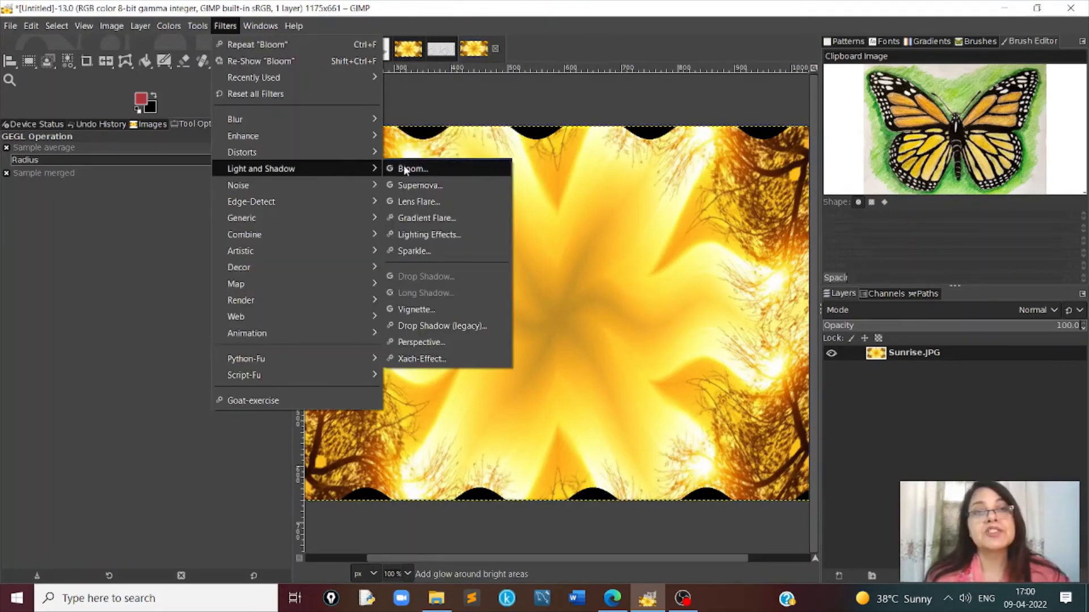
left_click(423, 185)
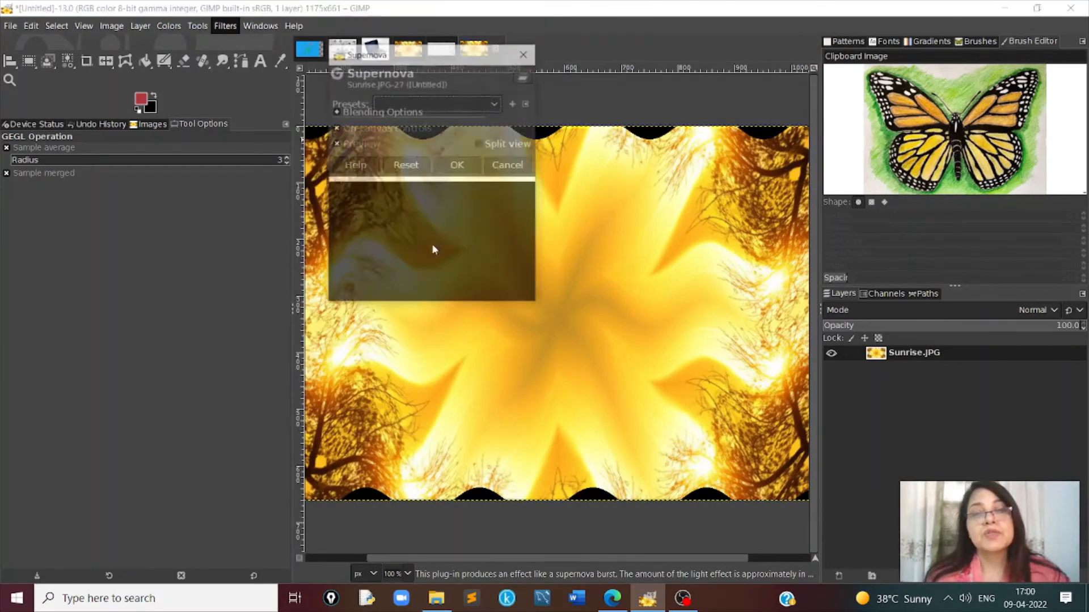
left_click(471, 294)
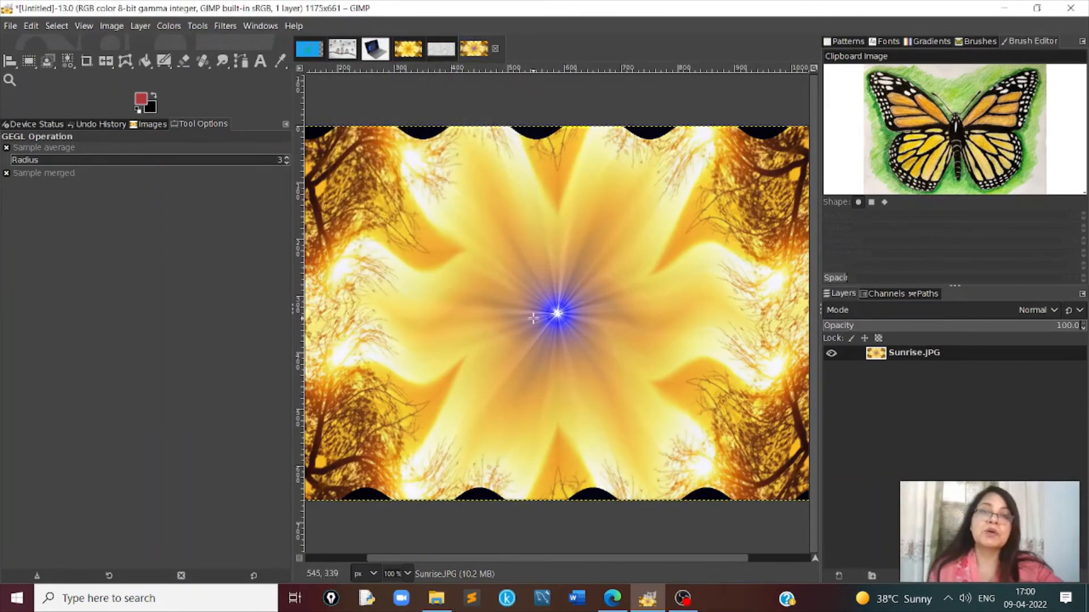
- Add HSV Noise to the supernova image with dulling 2, hue 3.00, saturation 0.040 and value 0.040
left_click(226, 26)
mouse_move(245, 188)
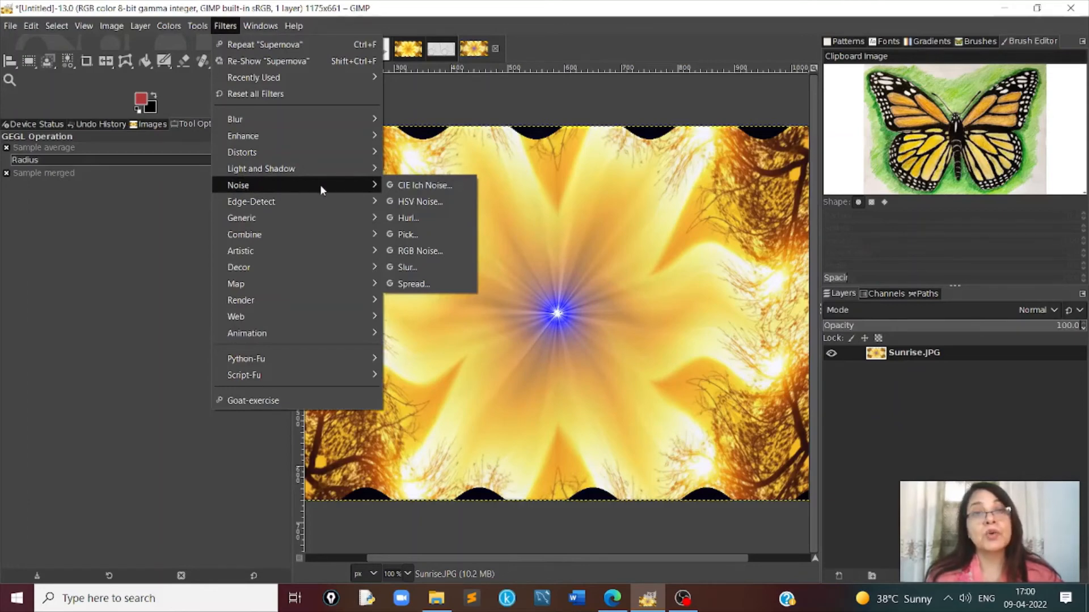
left_click(422, 203)
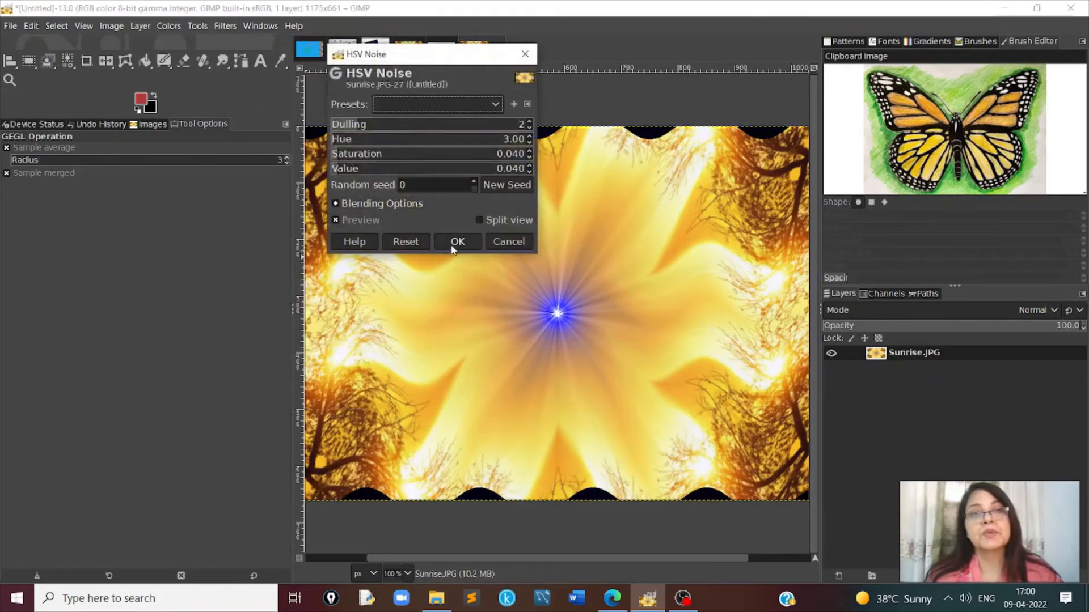
left_click(457, 242)
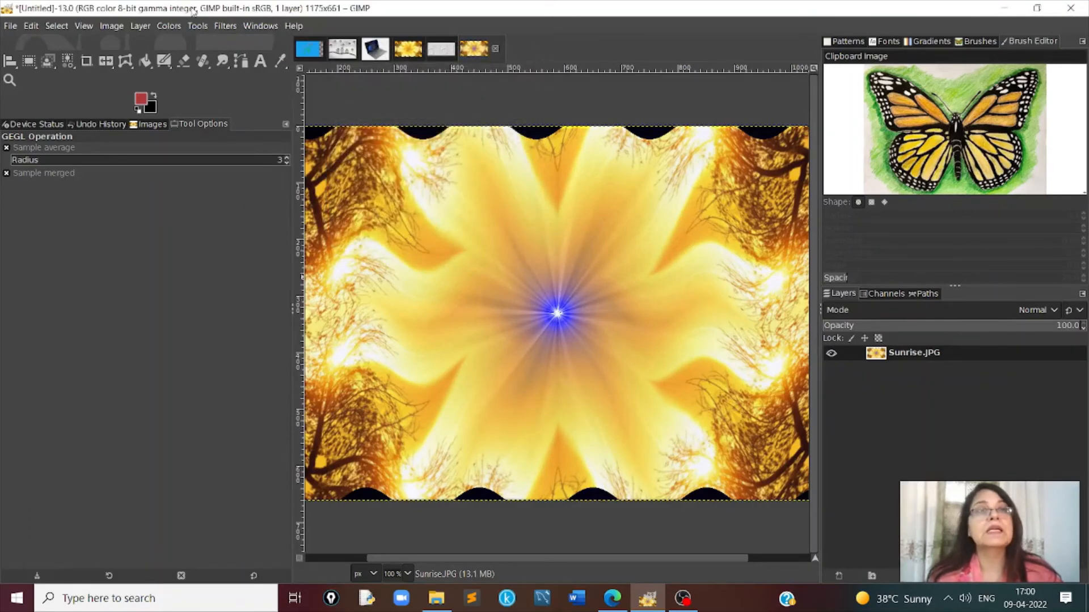
- Apply the Little Planet map filter to the image with pan 0, tilt 90, spin 0, zoom 100 and Nearest resampling
left_click(225, 26)
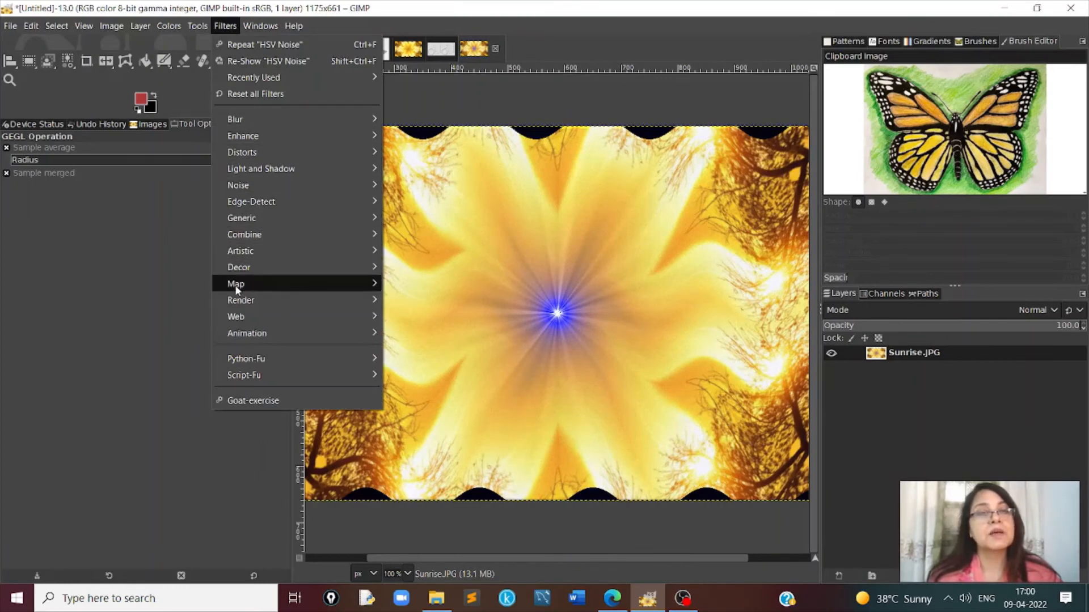
mouse_move(237, 290)
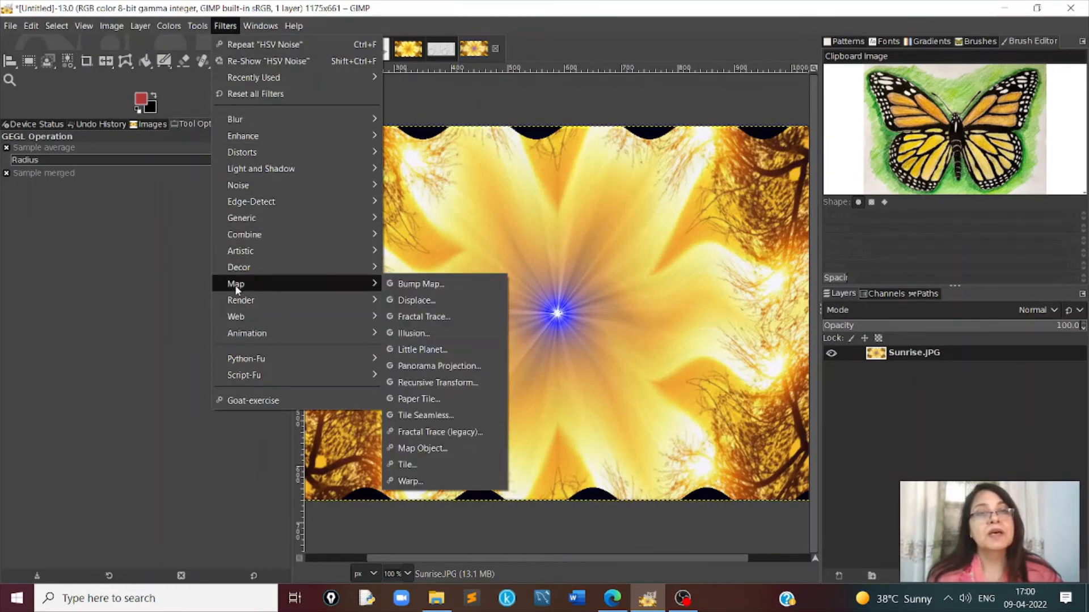
left_click(431, 349)
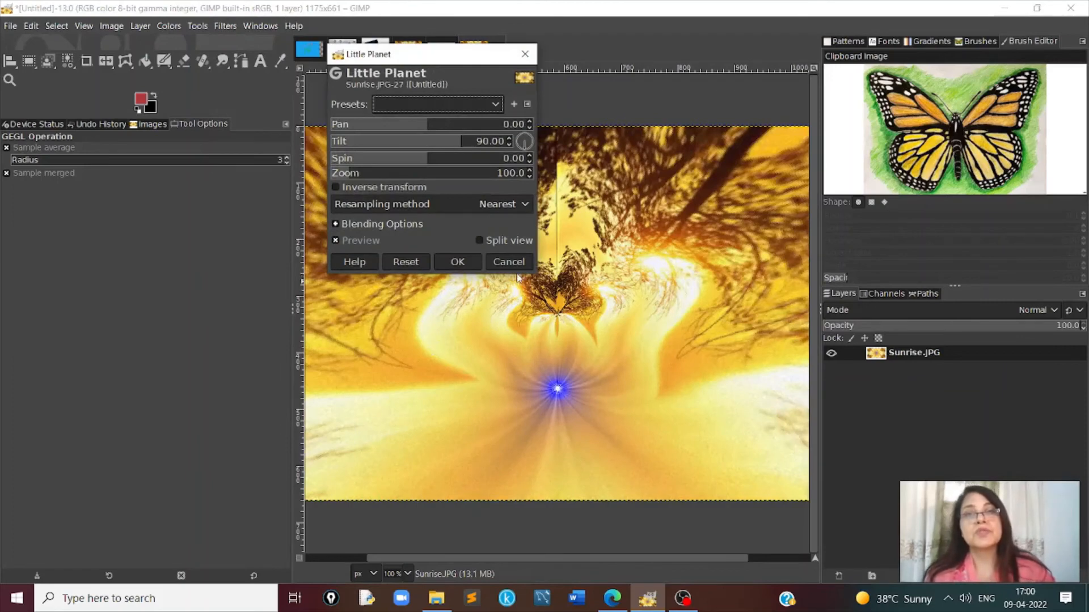
left_click(457, 262)
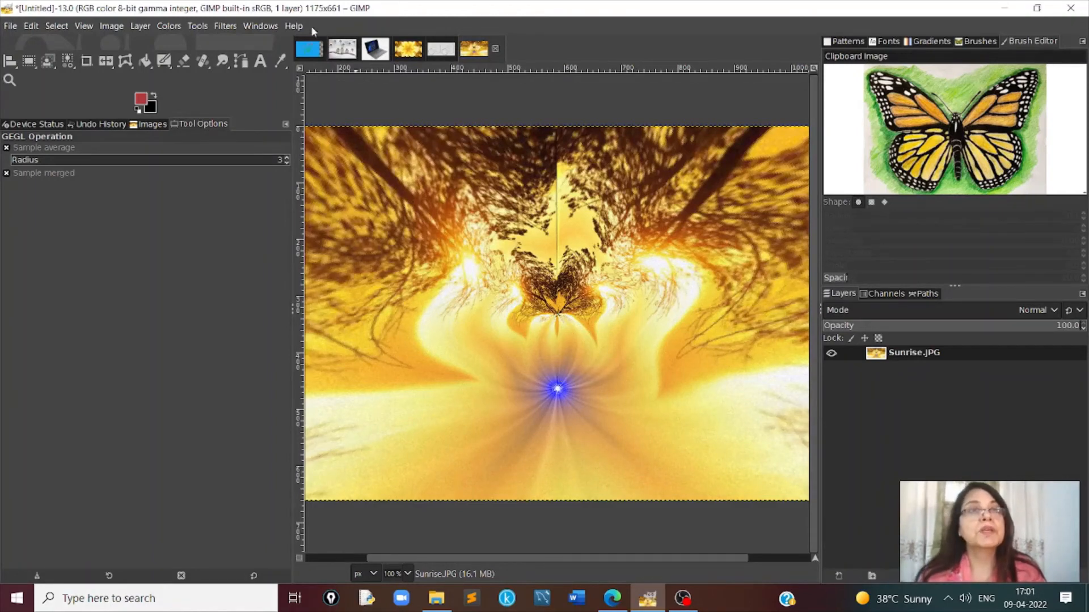
- Apply the Old Photo decor filter on a copy of the image with defocus, sepia and a border size of 20
left_click(225, 26)
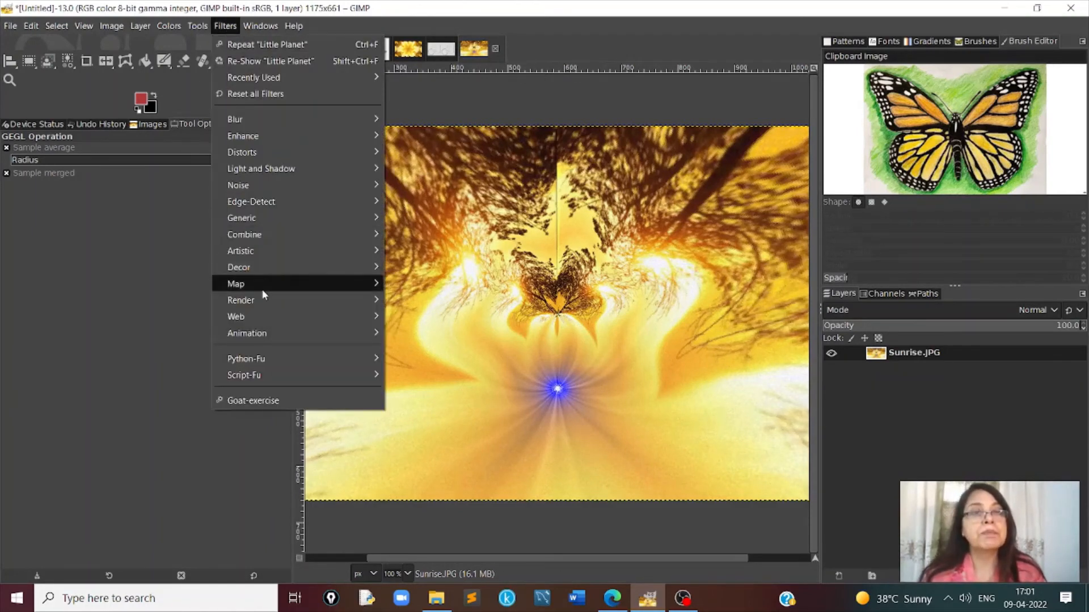
mouse_move(262, 289)
mouse_move(252, 267)
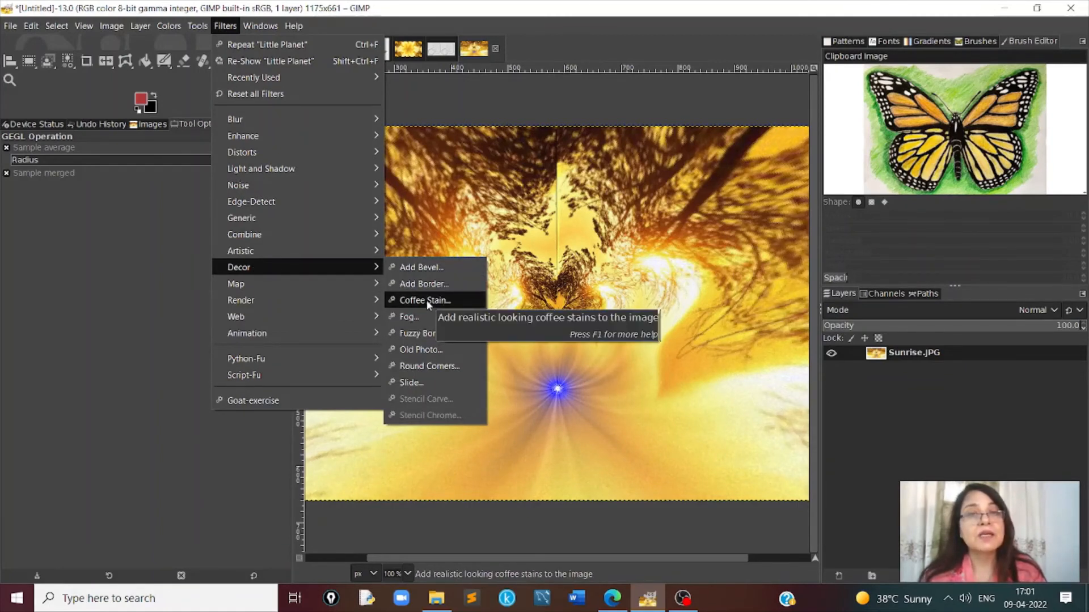
left_click(422, 349)
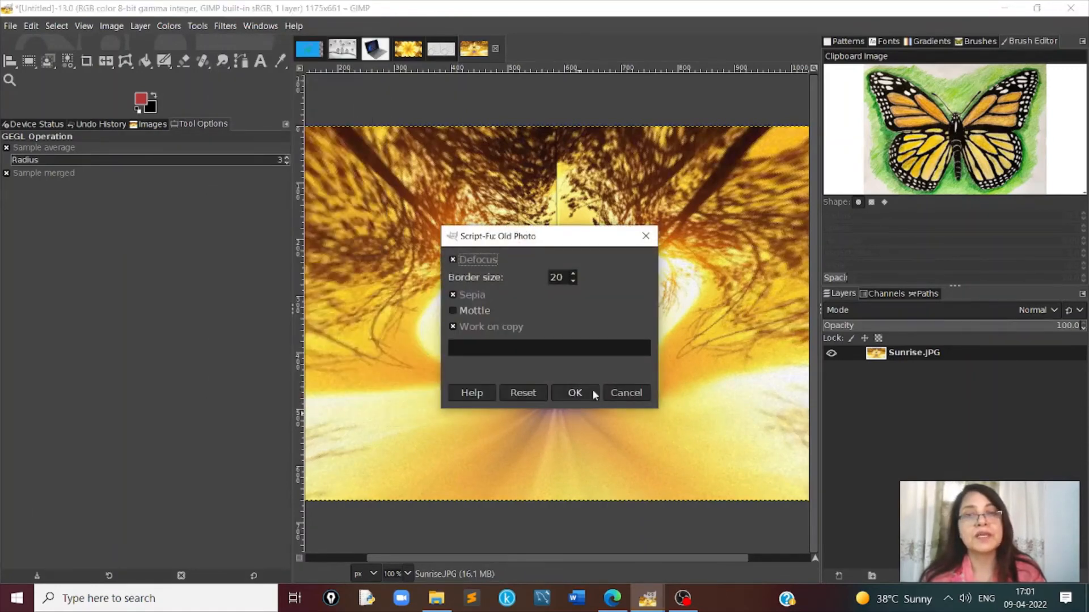
left_click(593, 391)
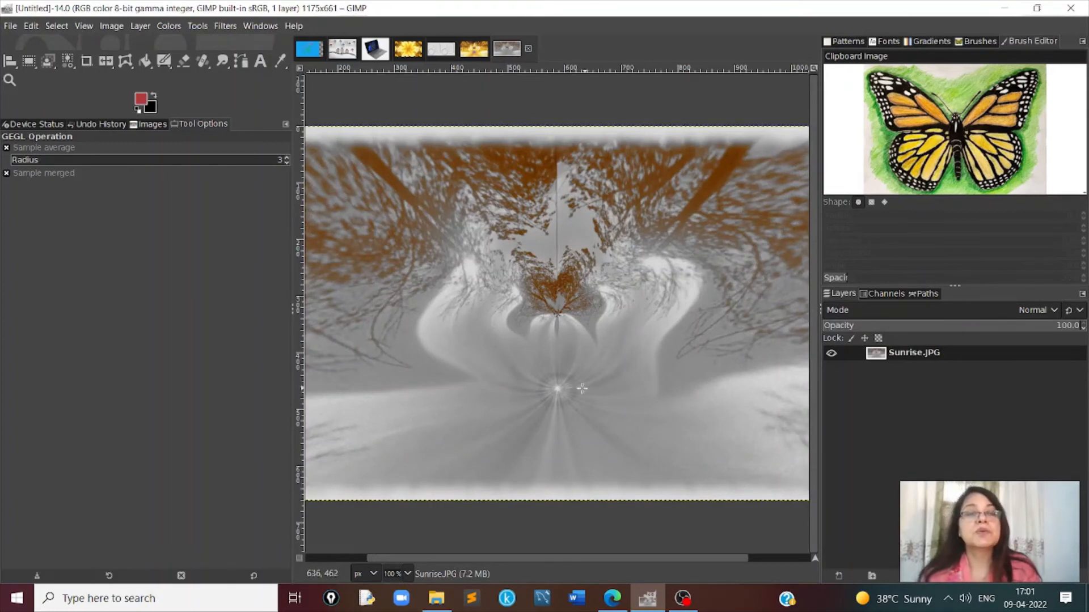
- Apply the Edge detection filter to the old-photo image using the Sobel algorithm, amount 2.000 and Clamp border behavior
left_click(225, 25)
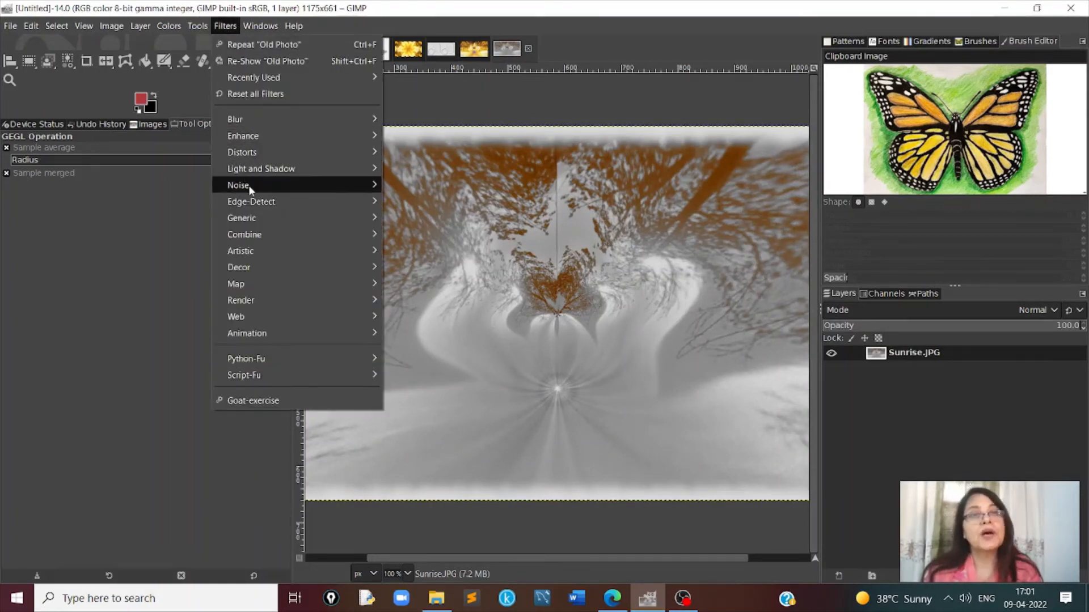
mouse_move(256, 219)
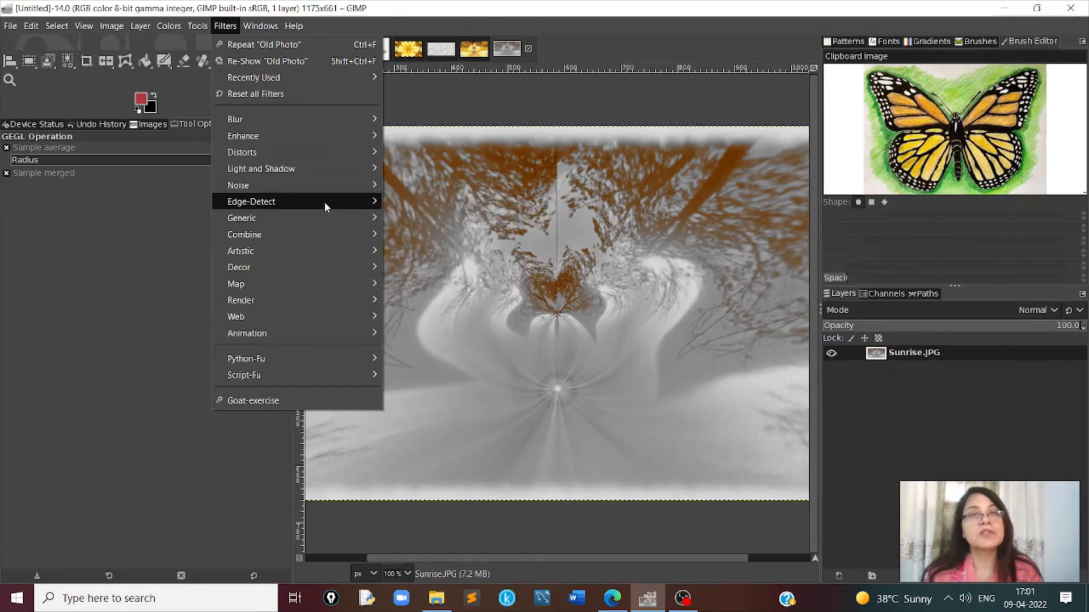
mouse_move(377, 201)
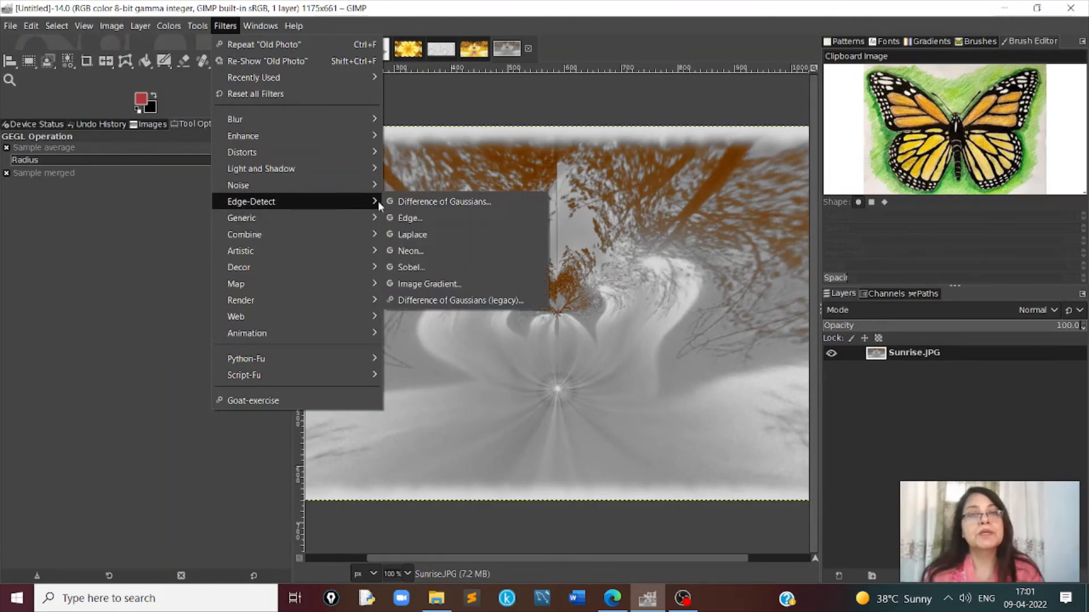
left_click(413, 217)
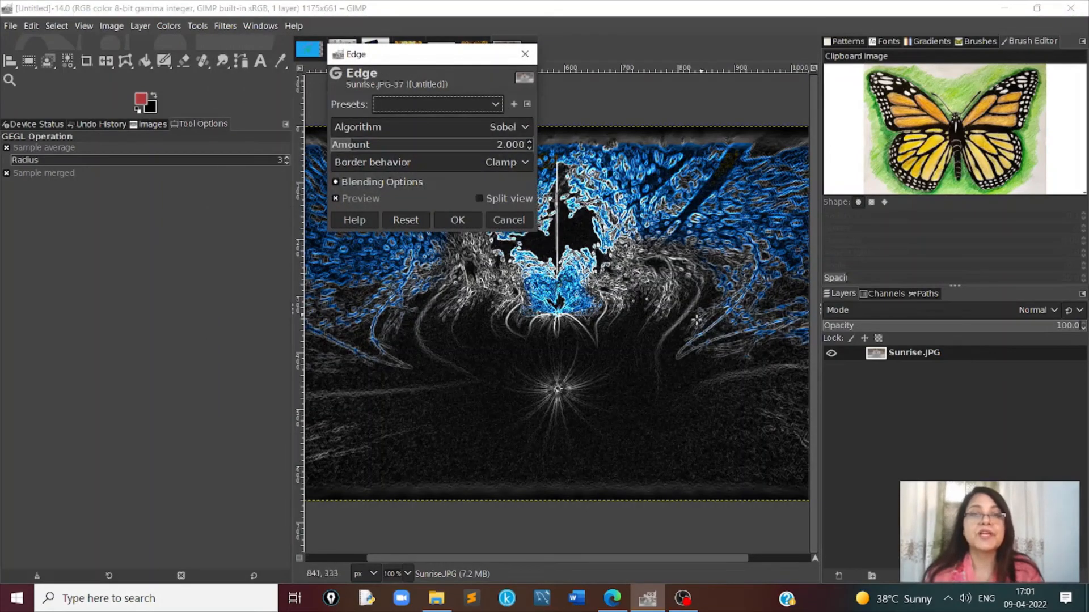
left_click(464, 225)
- Create a Rippling animation from the edge-detected image with strength 3.0, 15 frames and Wrap edge behavior
left_click(225, 25)
mouse_move(283, 330)
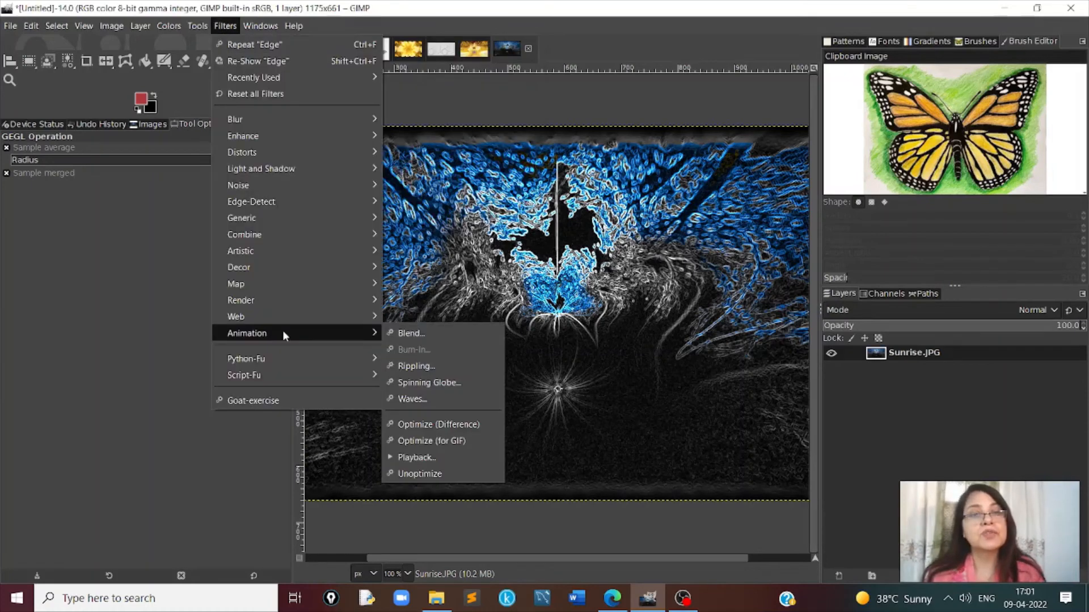
left_click(419, 366)
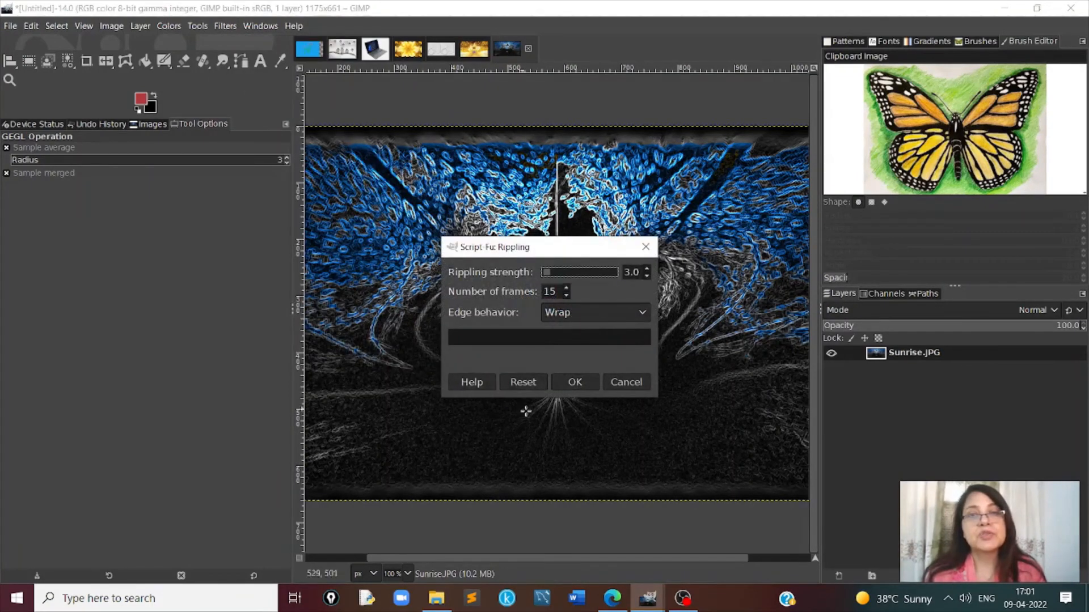
left_click(586, 385)
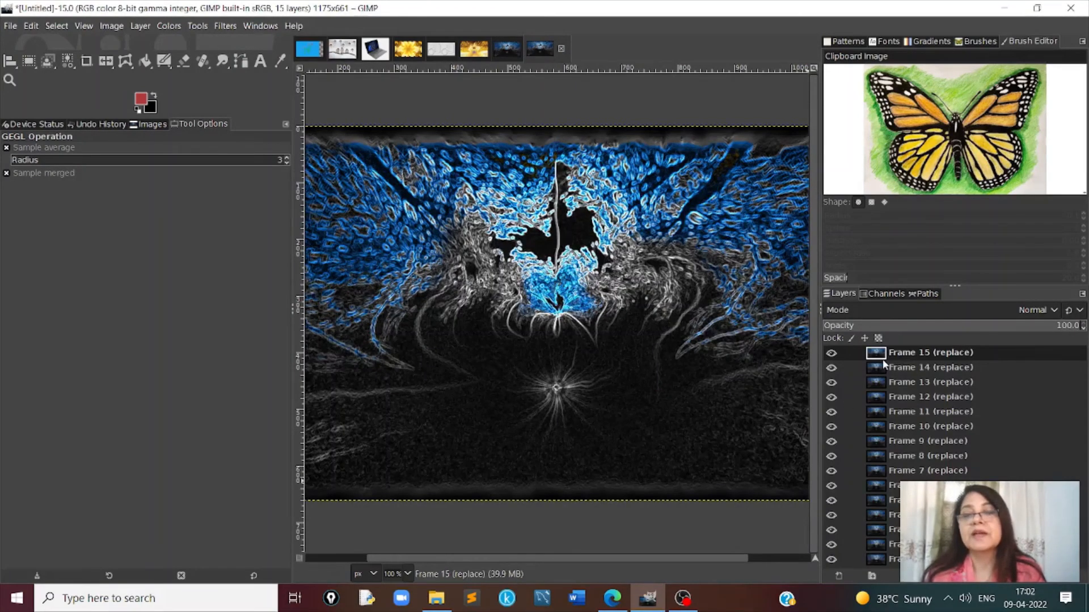
left_click(879, 366)
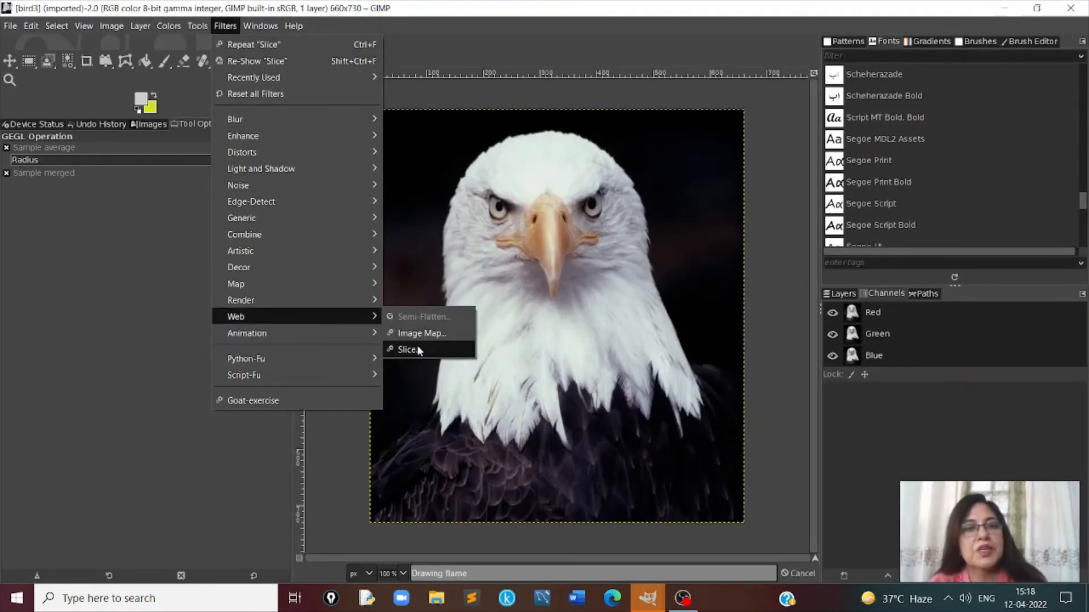
- Slice the bird3 image with the Slice web filter, exporting to slice.html with image prefix slice, gif format and 0 space between table elements
left_click(414, 349)
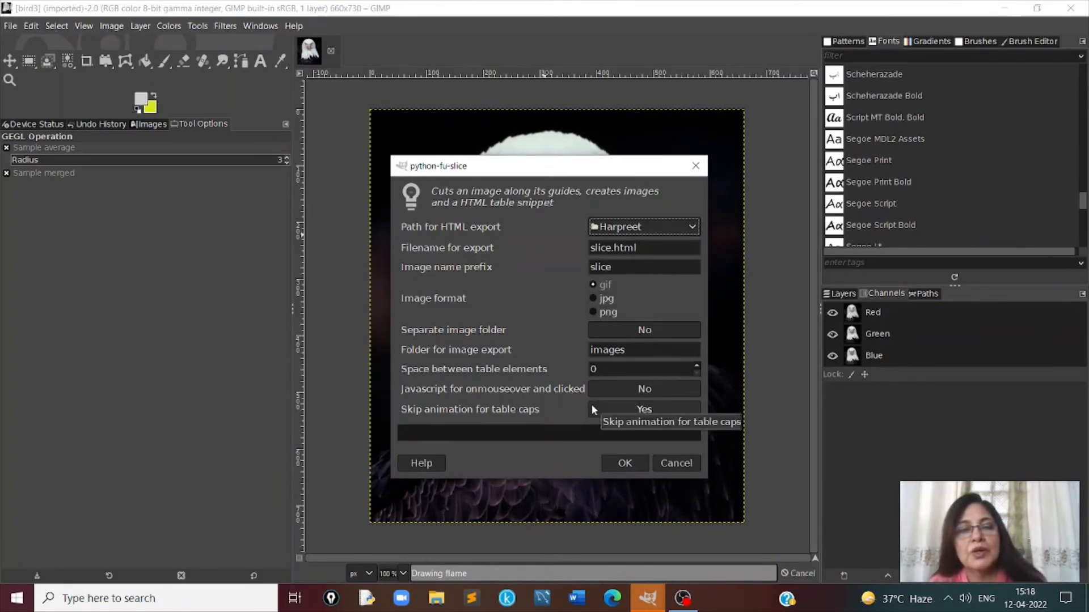
left_click(624, 463)
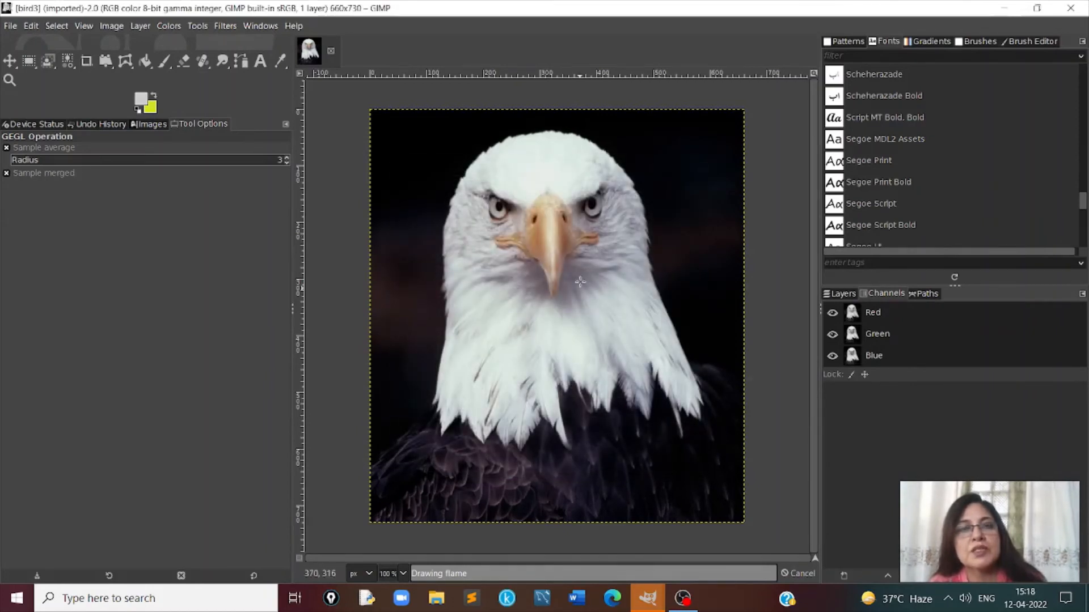
left_click(225, 25)
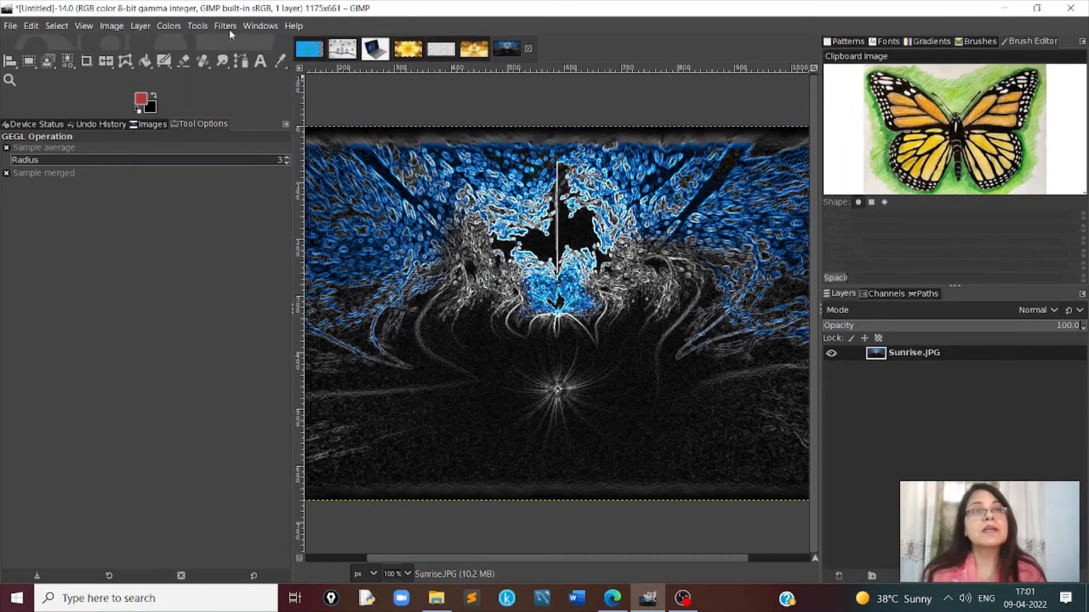
left_click(226, 27)
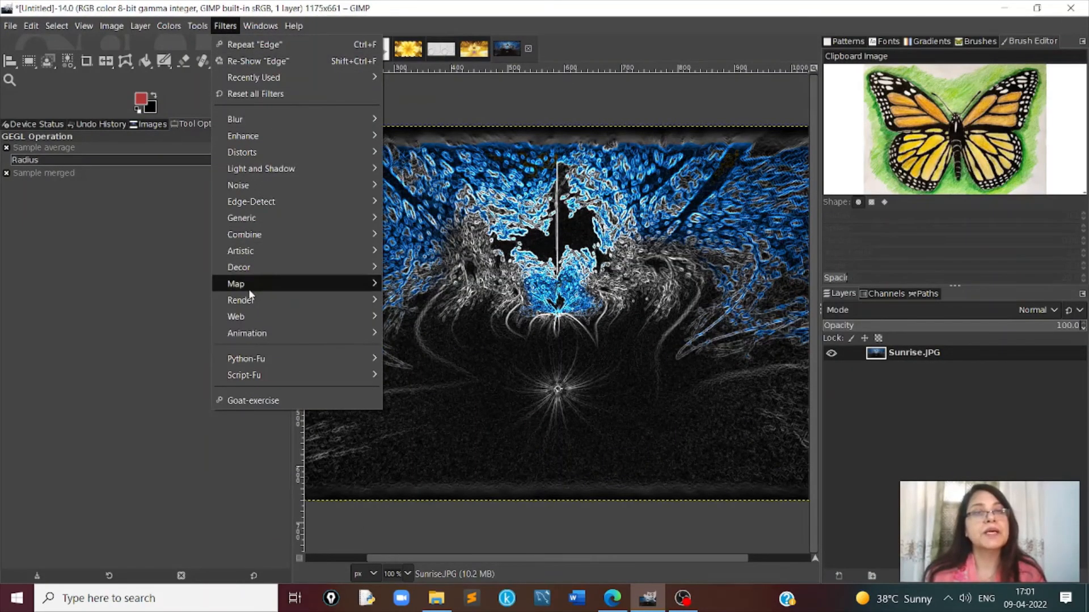
mouse_move(254, 317)
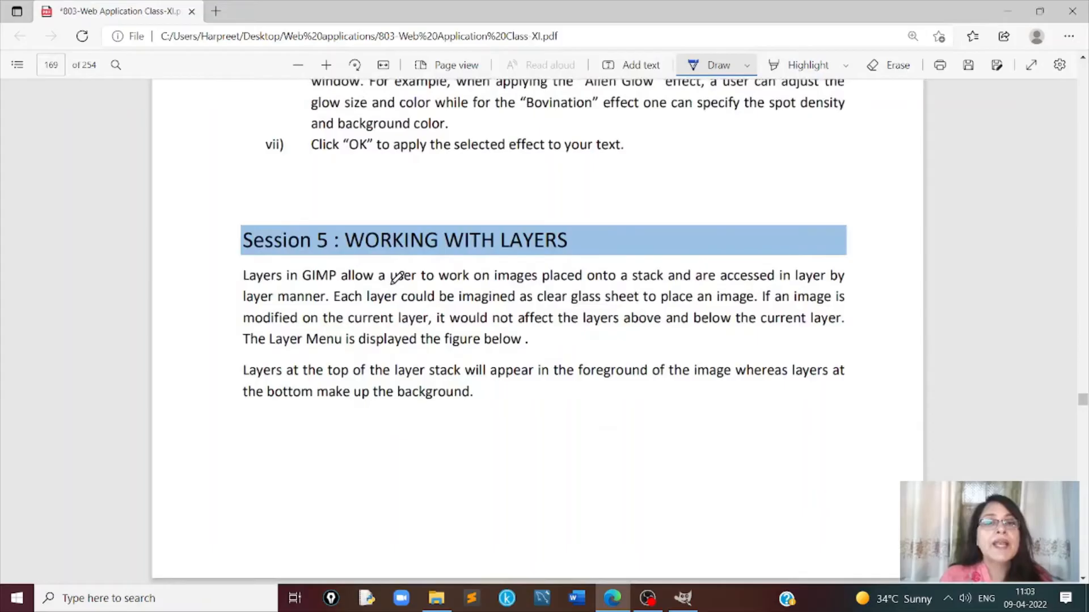
scroll(396, 275, "down", 3)
scroll(397, 278, "up", 1)
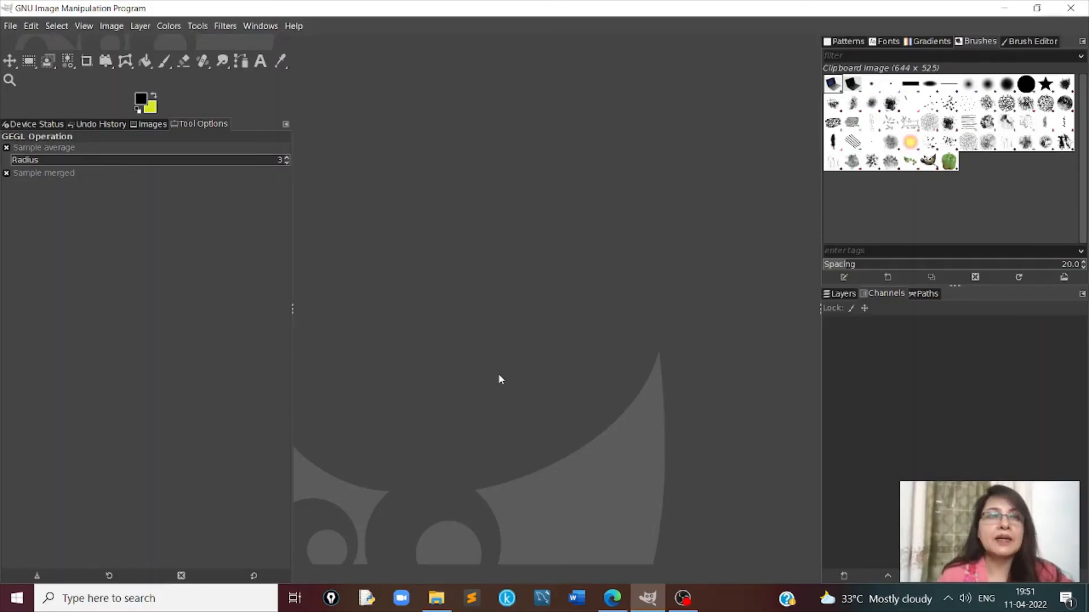
- Open Earth.JPG from the Pictures folder and show its layers
left_click(11, 26)
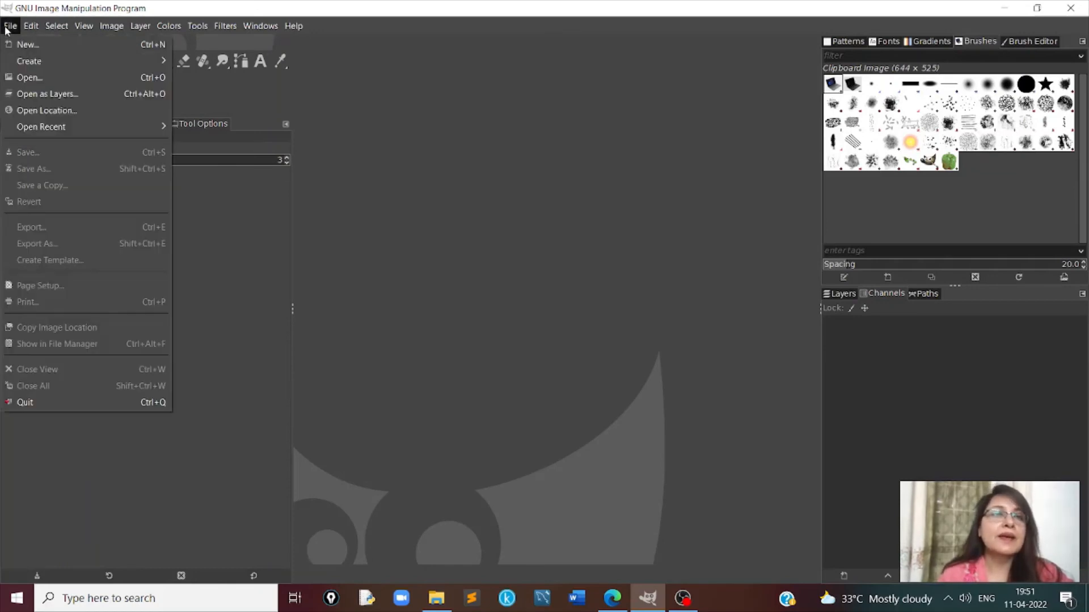
left_click(26, 78)
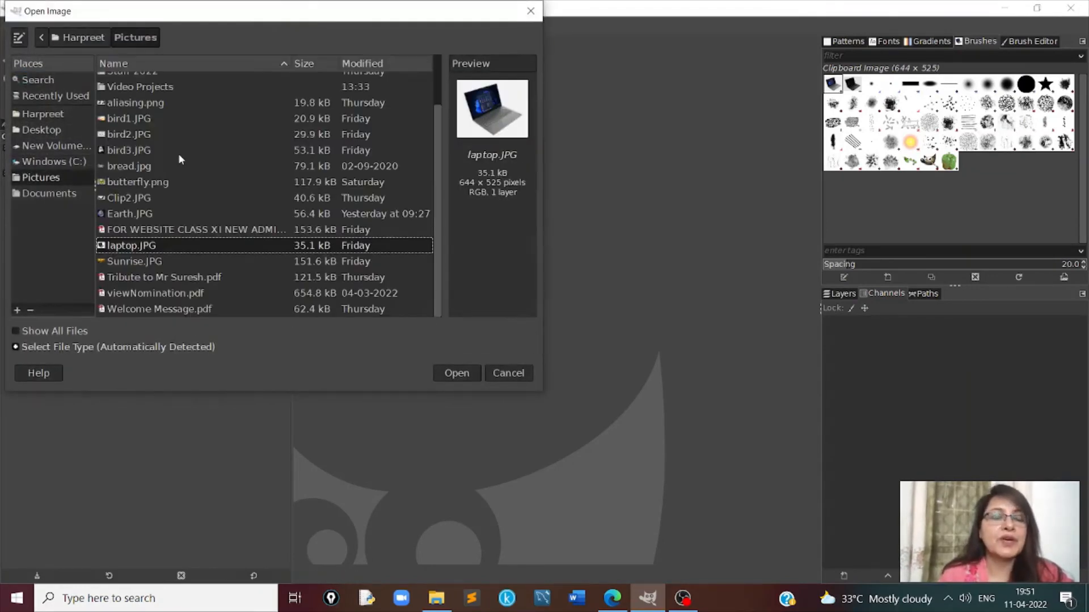
left_click(122, 214)
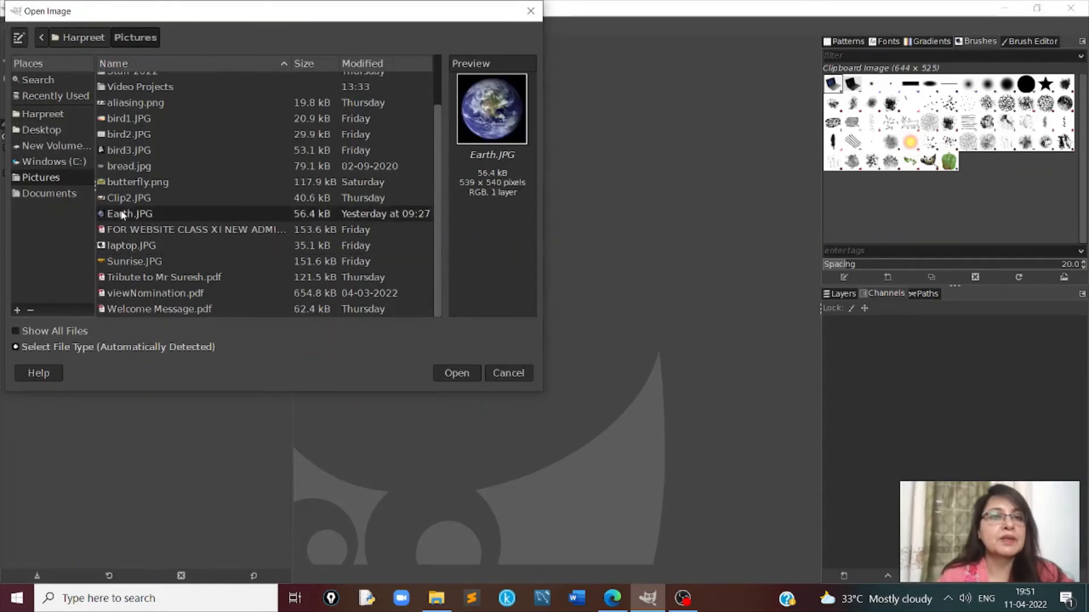
left_click(471, 373)
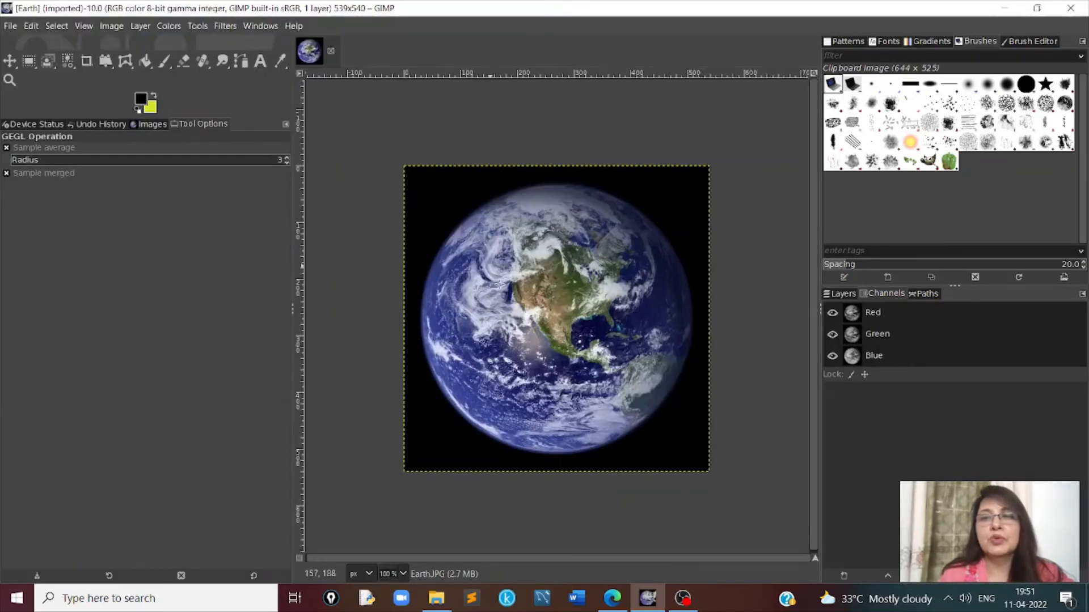
left_click(845, 294)
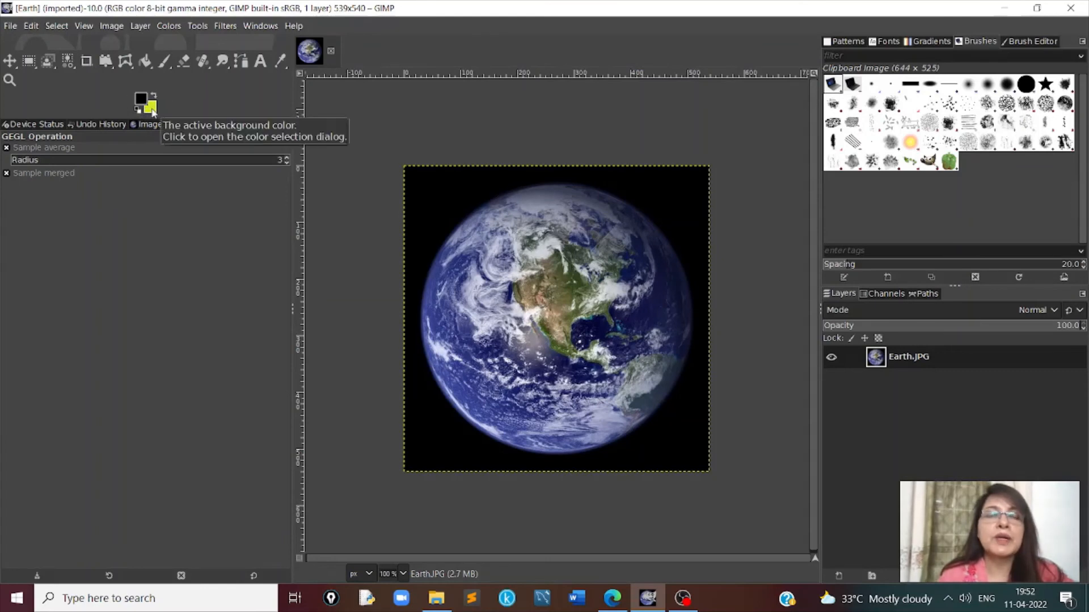
- Create a new 539 × 540 px RGB image at 120 pixels/in, filled with the background color
left_click(10, 27)
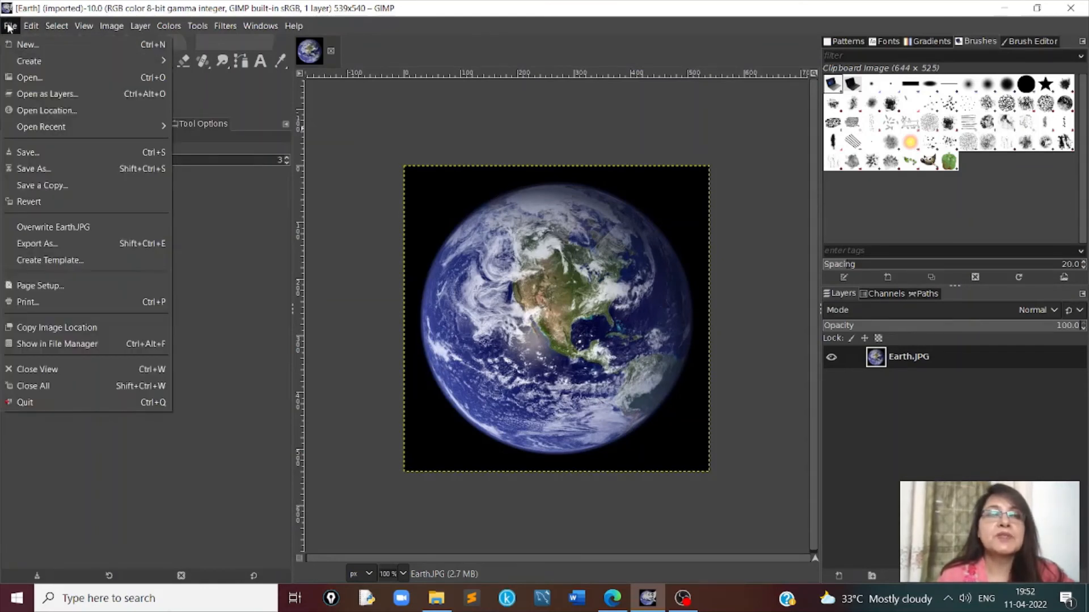
left_click(26, 45)
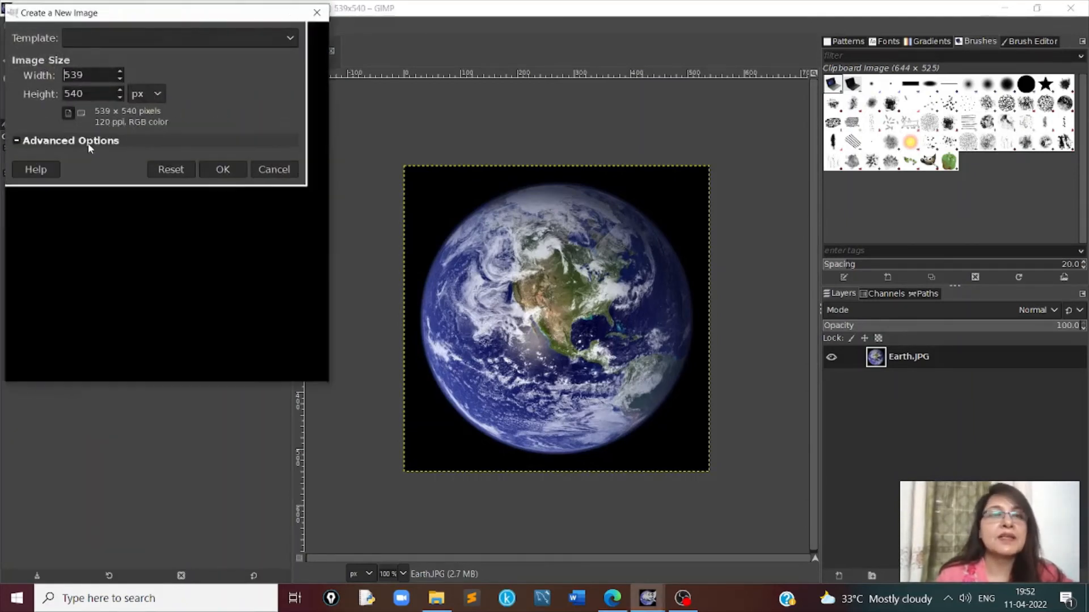
left_click(88, 142)
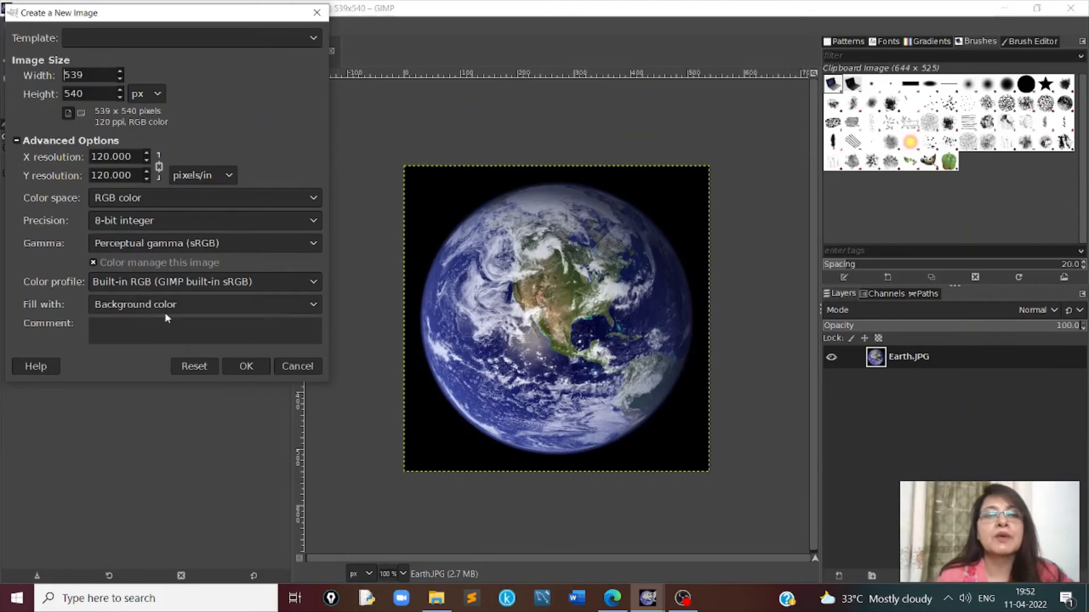
left_click(246, 367)
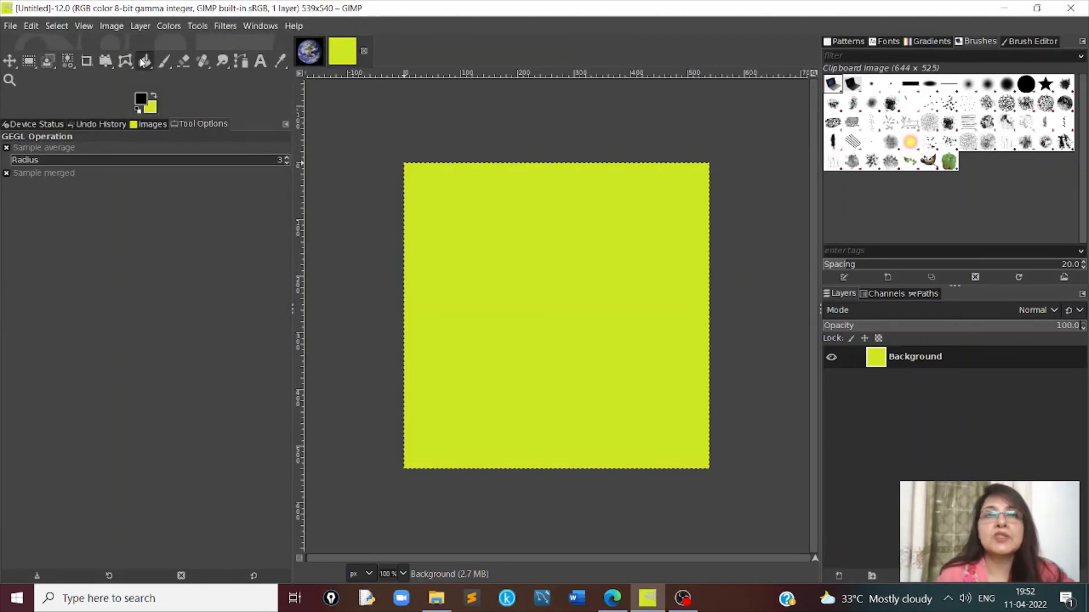
left_click(195, 24)
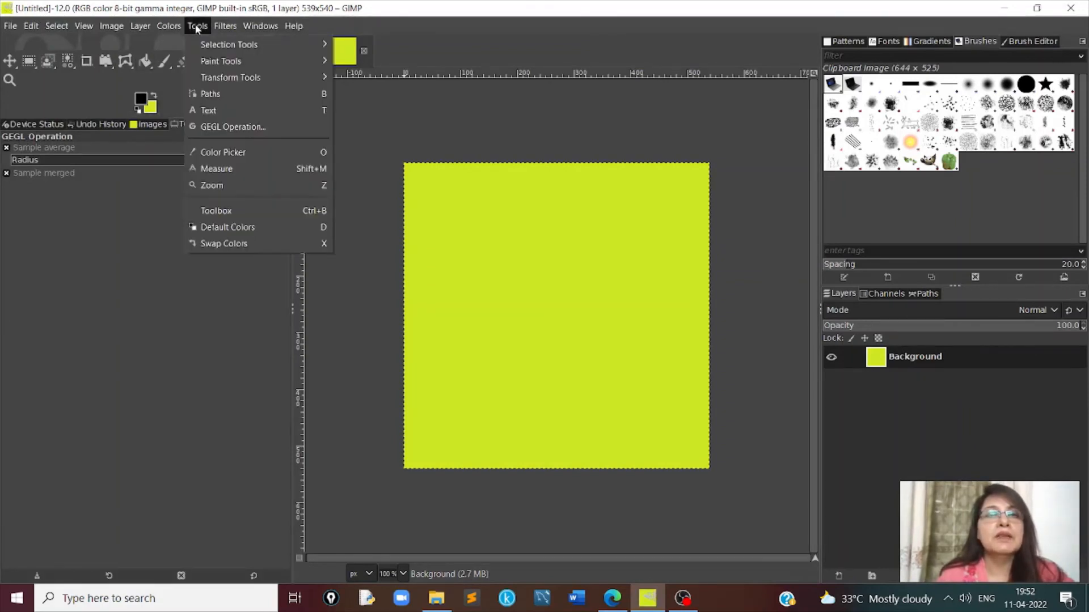
mouse_move(206, 62)
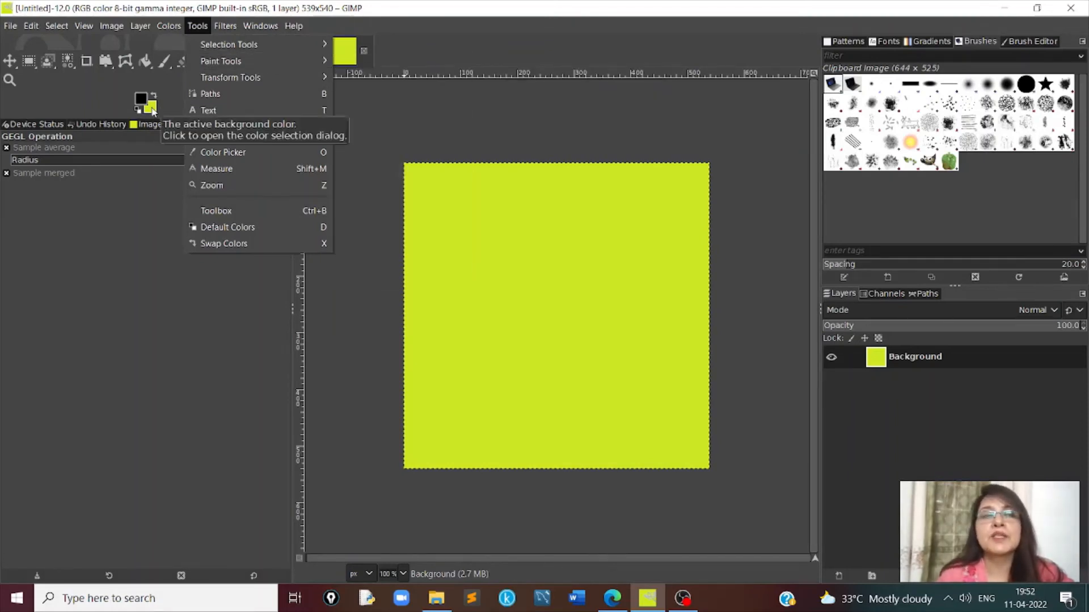
left_click(153, 254)
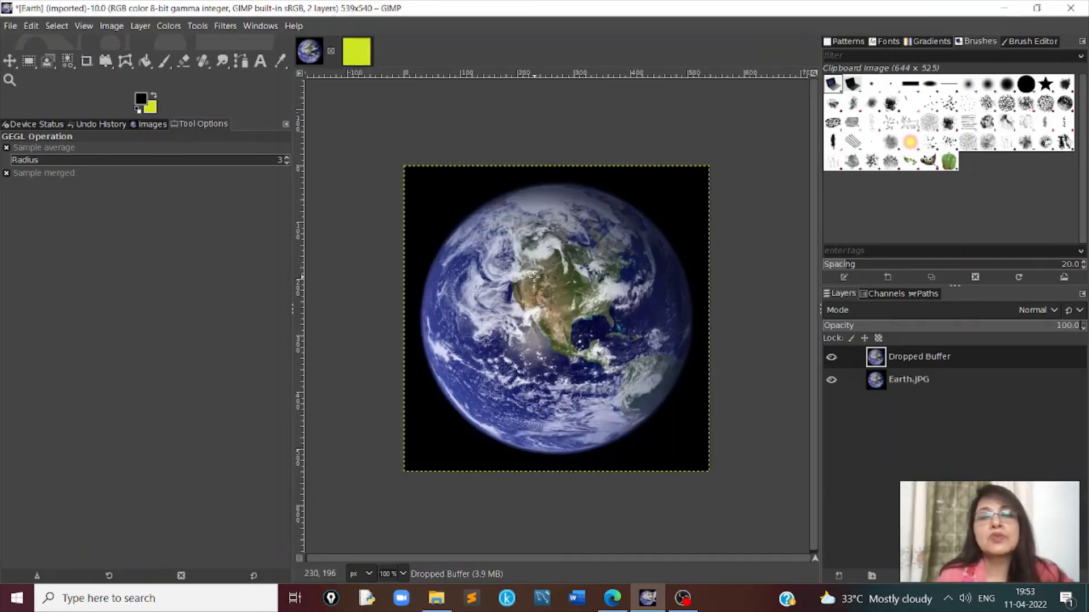
- Copy the top layer of the Earth image and paste it into the new yellow-green image
right_click(535, 278)
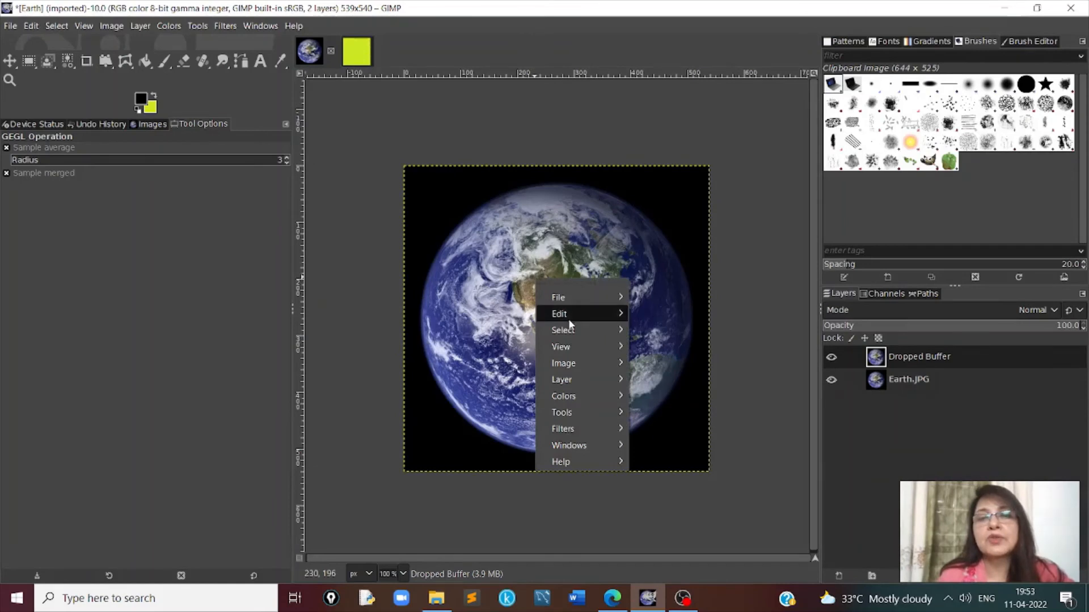
mouse_move(571, 315)
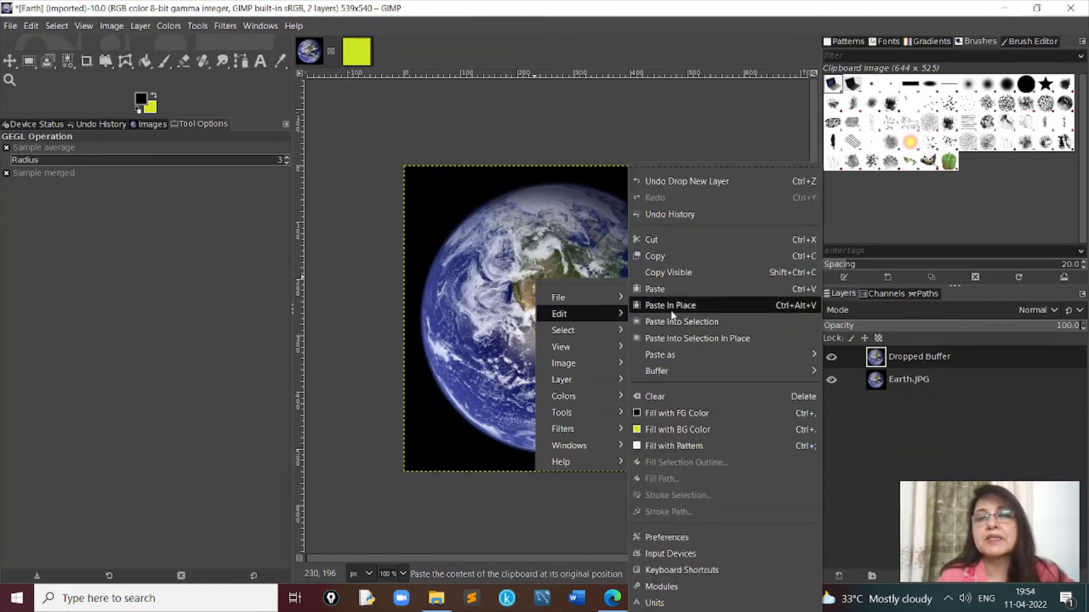
left_click(668, 256)
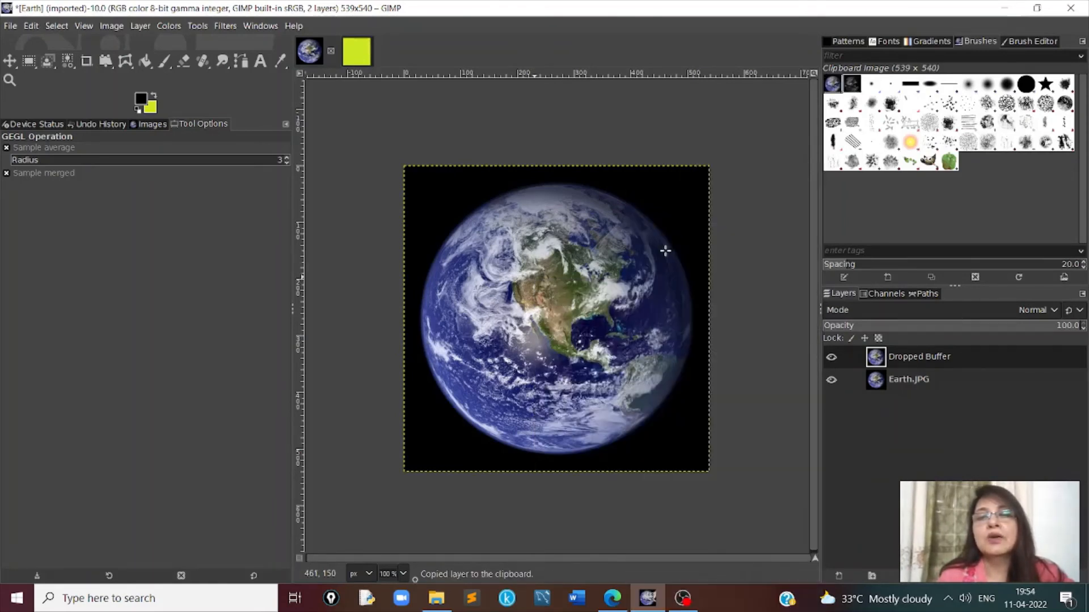
left_click(364, 53)
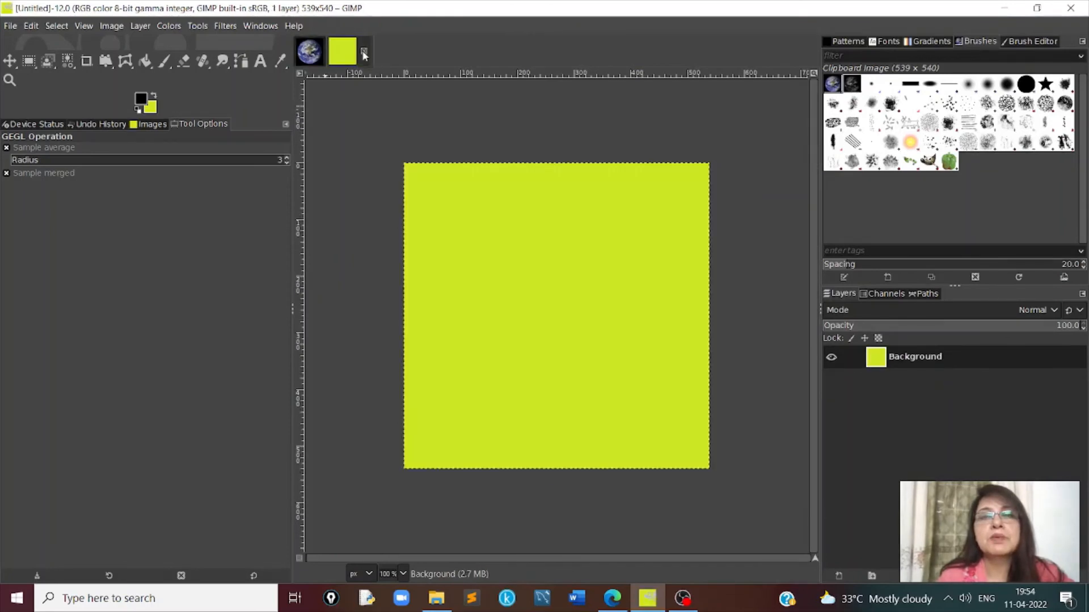
right_click(516, 254)
mouse_move(573, 295)
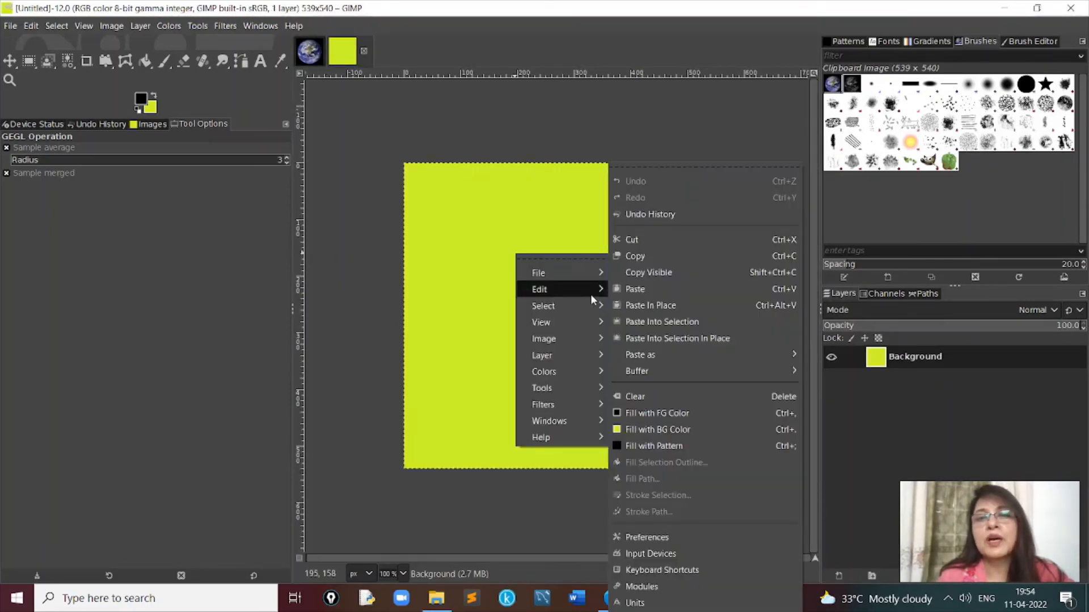
left_click(636, 289)
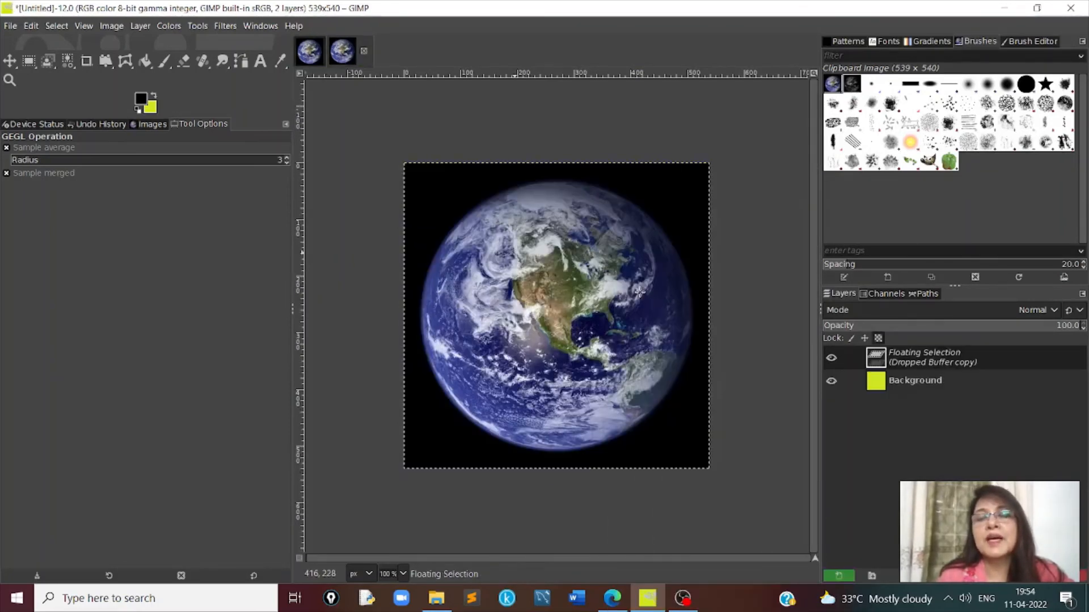
- Rename the pasted floating selection to Earth, turning it into a regular layer above Background
double_click(930, 360)
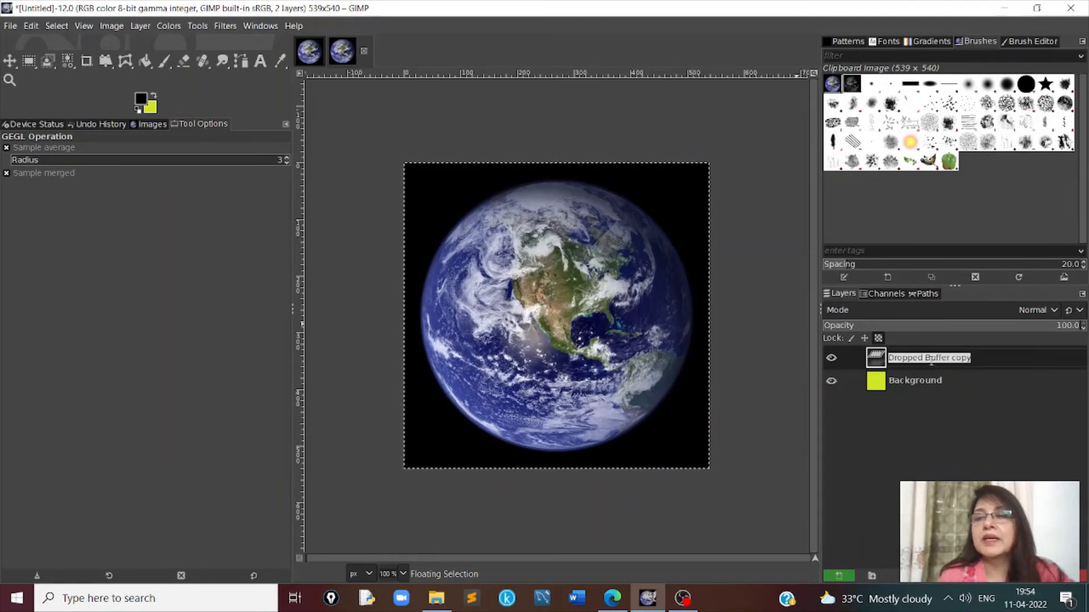
type("Ea")
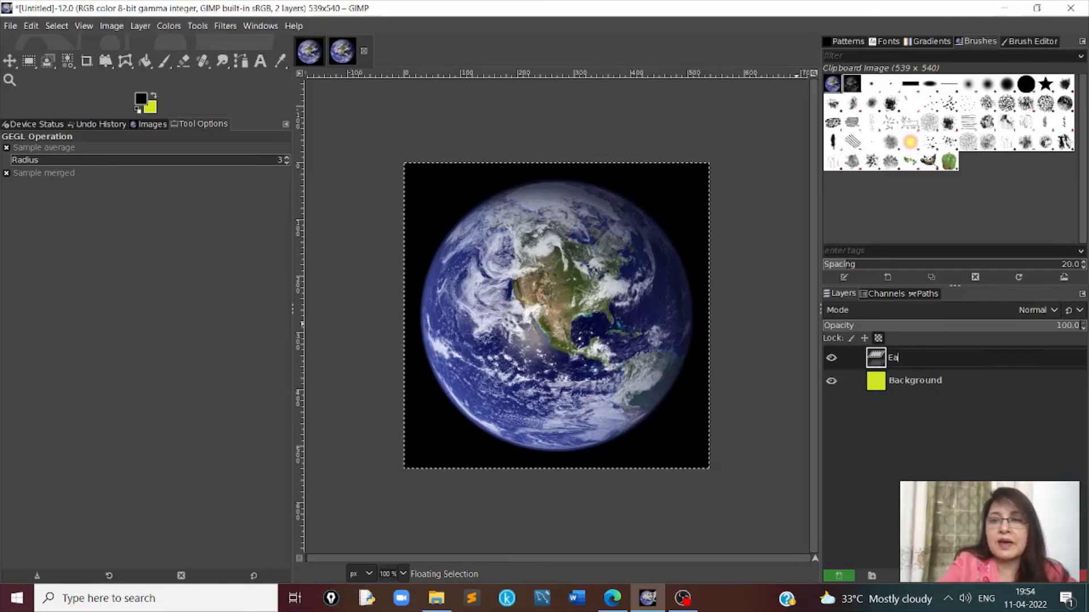
type("rth")
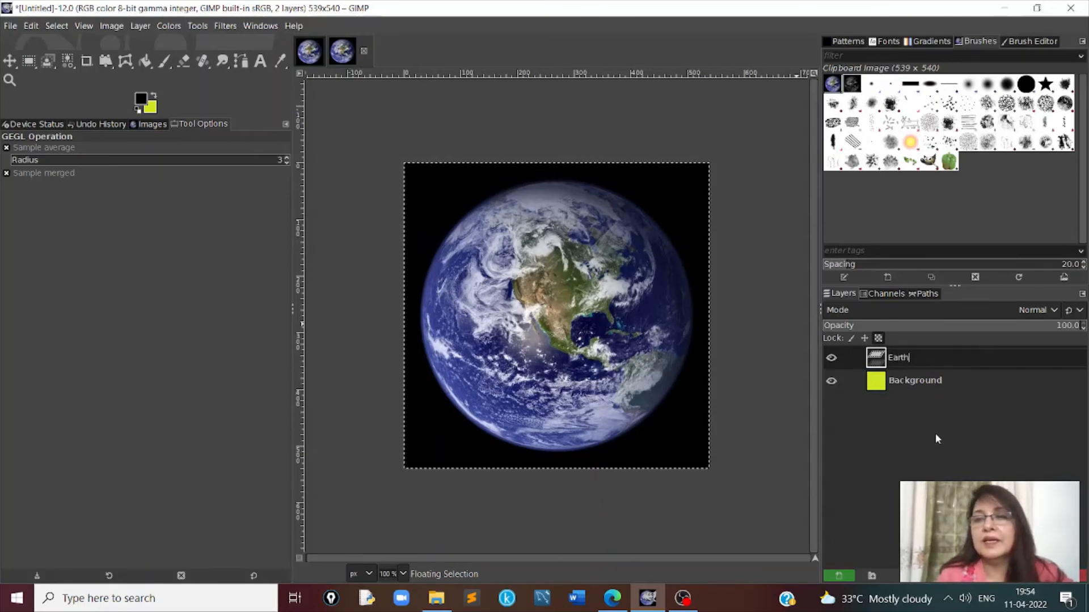
key("Return")
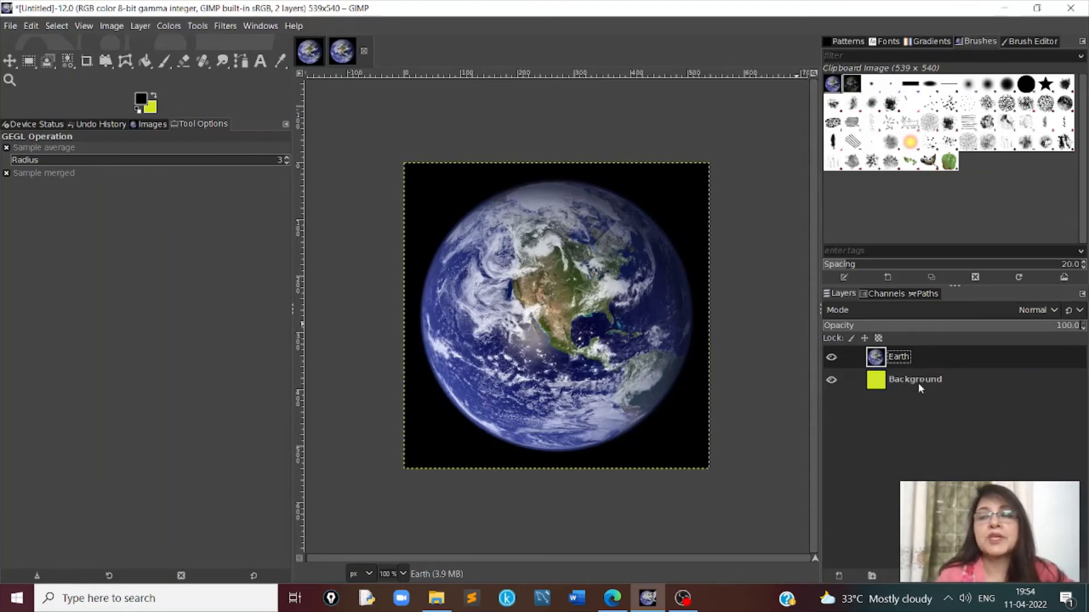
- Hide the Red and Green channels of the new image, and switch the Blue channel's visibility off and back on
left_click(884, 295)
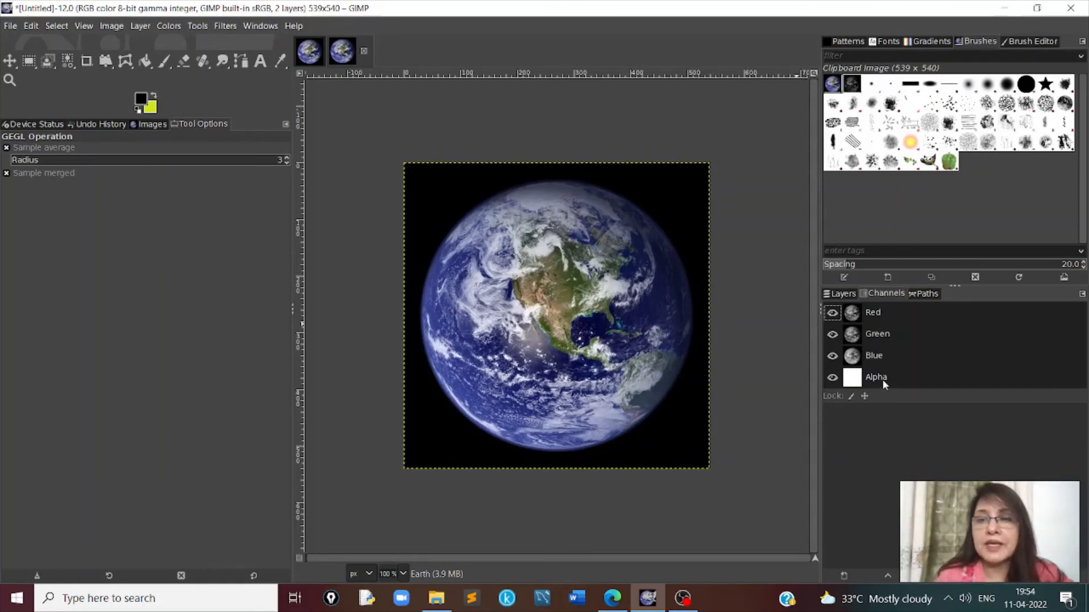
left_click(845, 292)
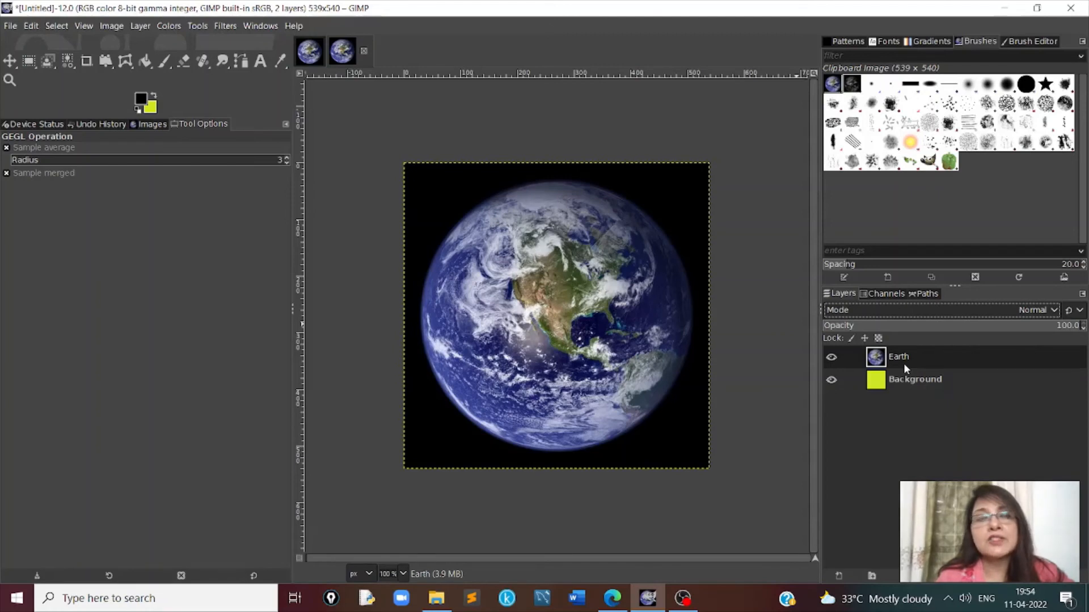
left_click(884, 296)
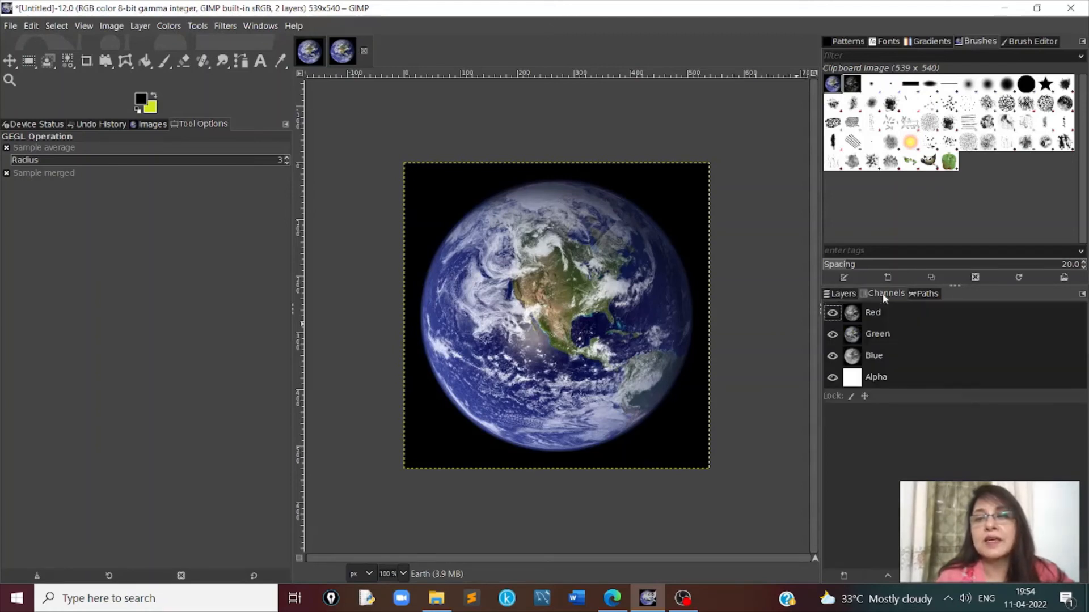
left_click(832, 313)
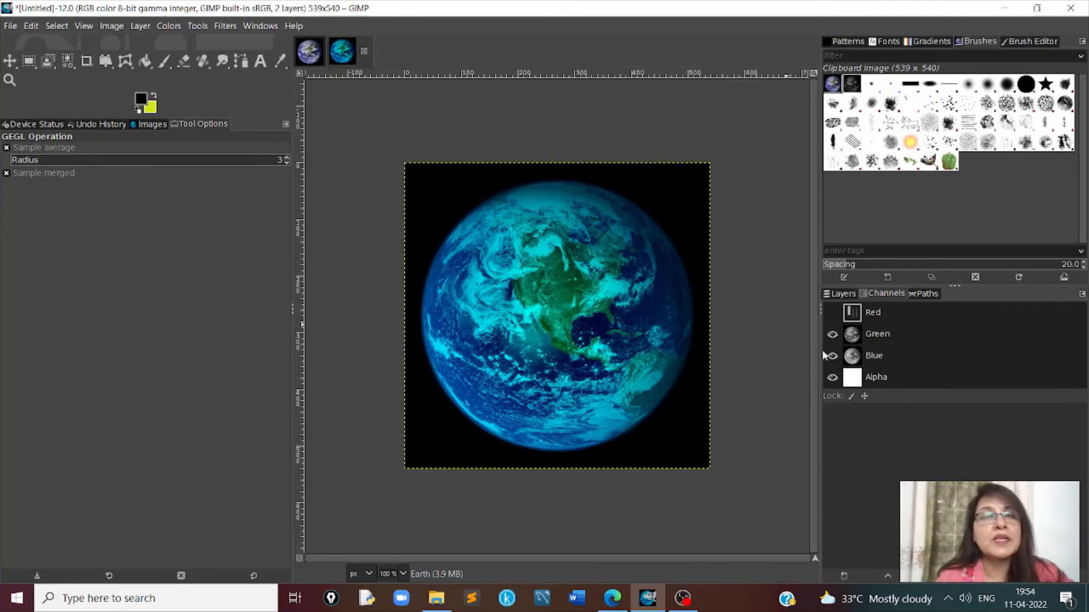
left_click(833, 334)
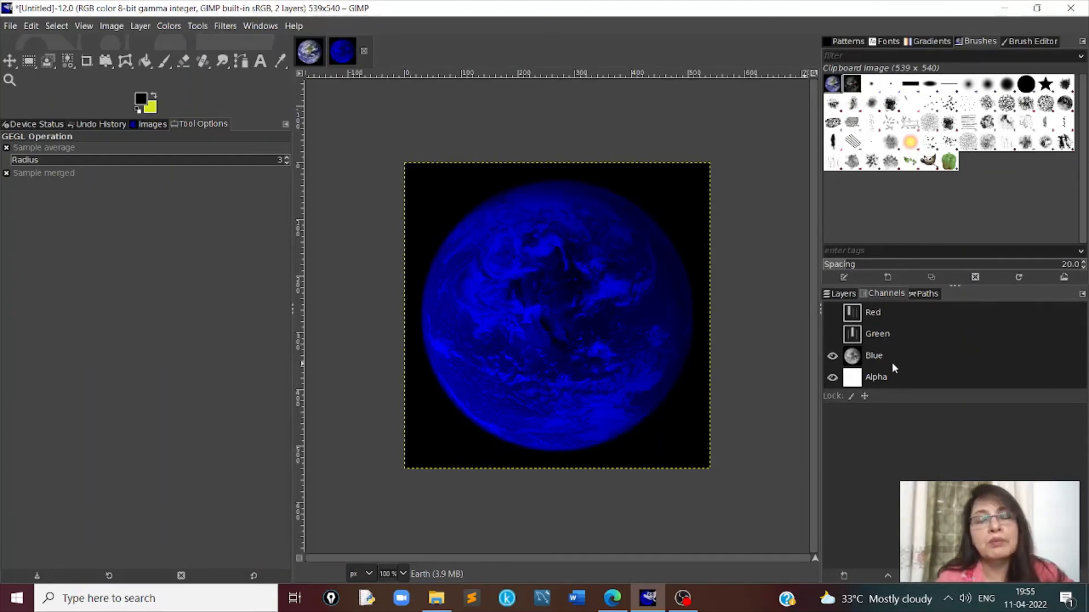
left_click(832, 357)
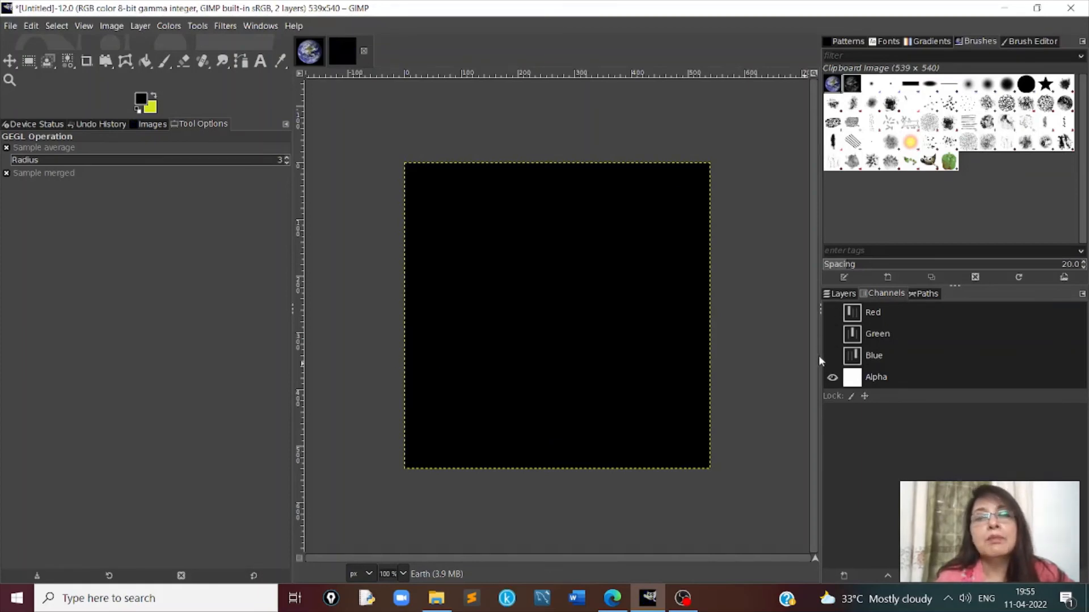
left_click(834, 354)
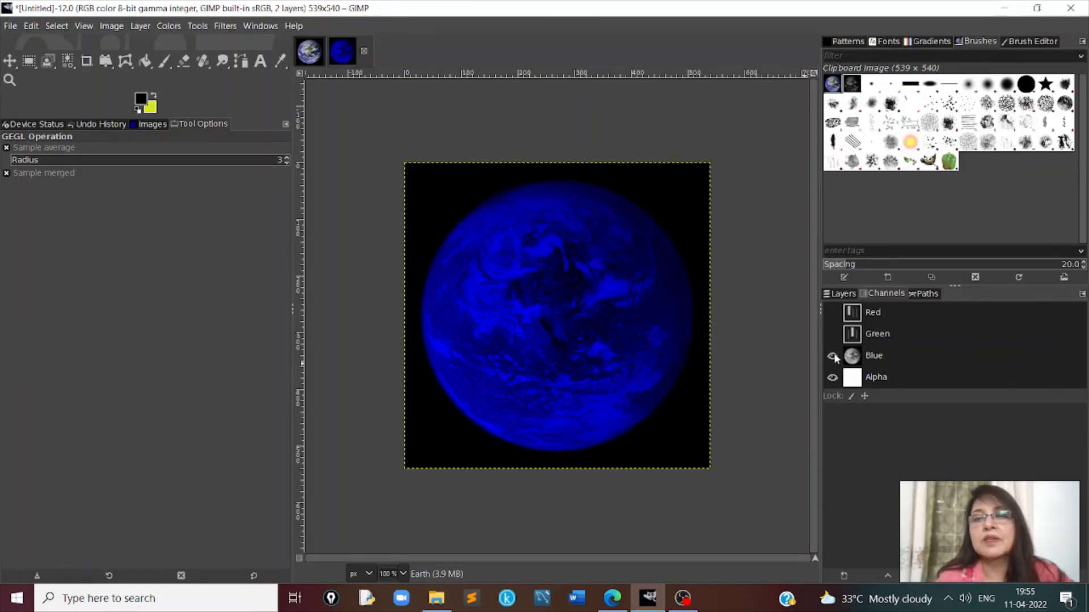
- Show the Green and Red channels again, and switch the Green channel's visibility off and back on
left_click(832, 335)
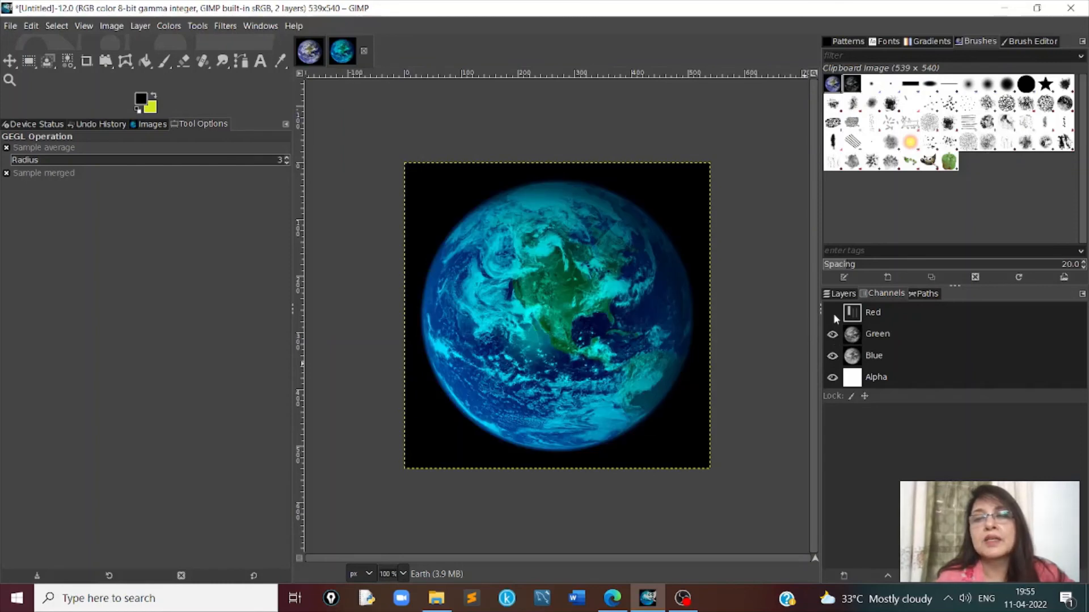
left_click(832, 313)
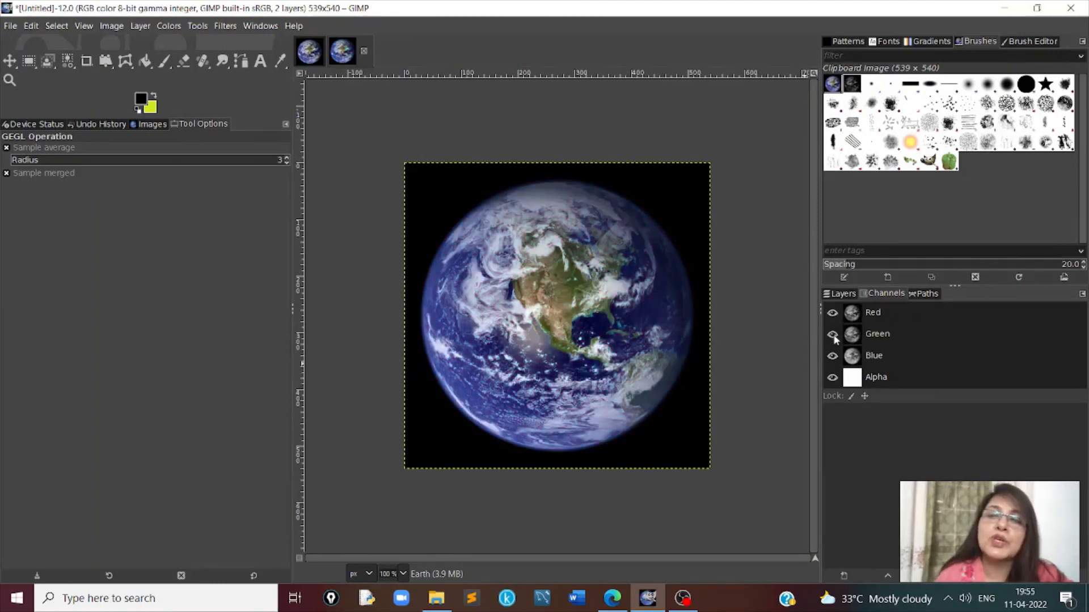
left_click(833, 335)
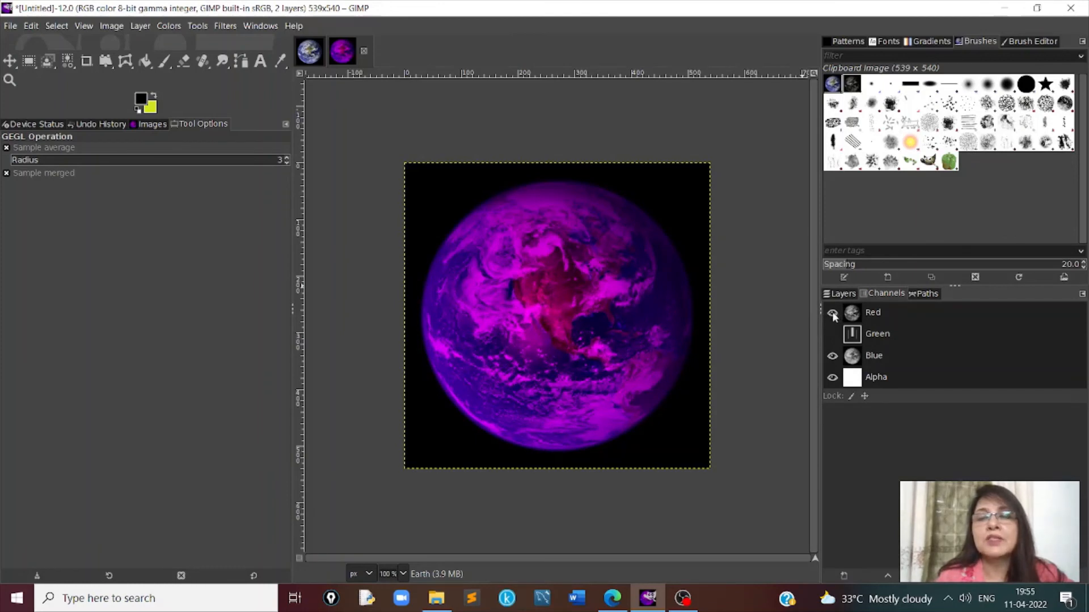
left_click(832, 334)
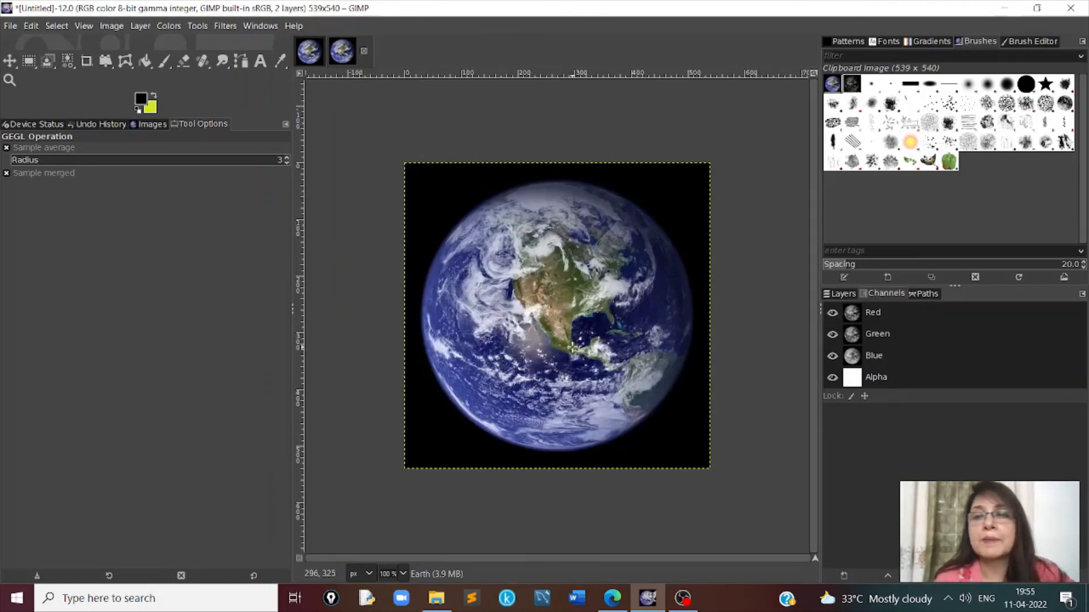
- Add a text box about 426 × 120 px over the lower part of the Earth, reading "Mother Earth!!"
left_click(839, 293)
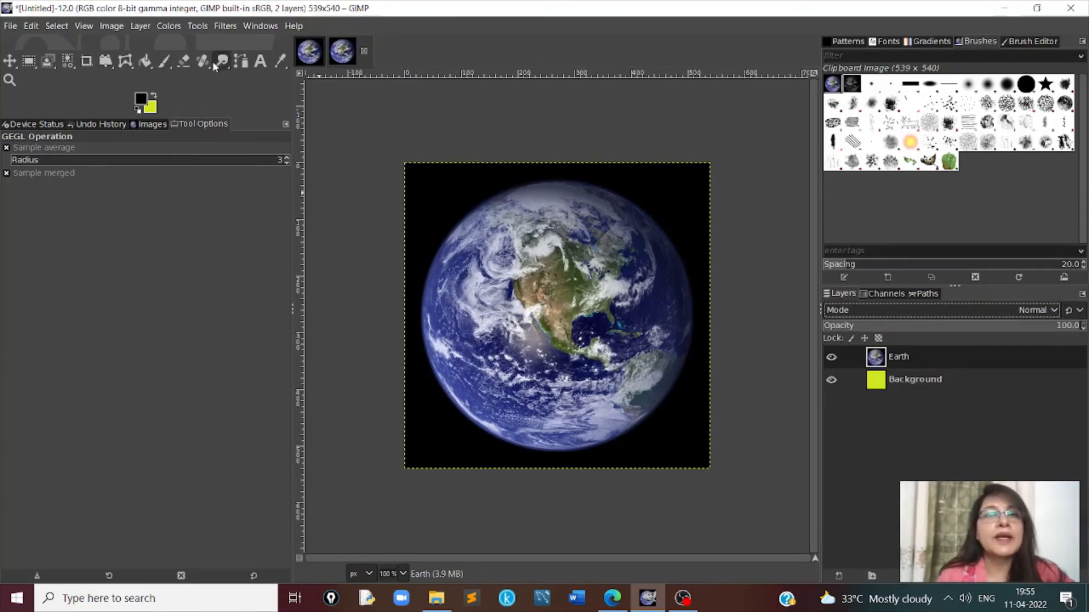
left_click(262, 62)
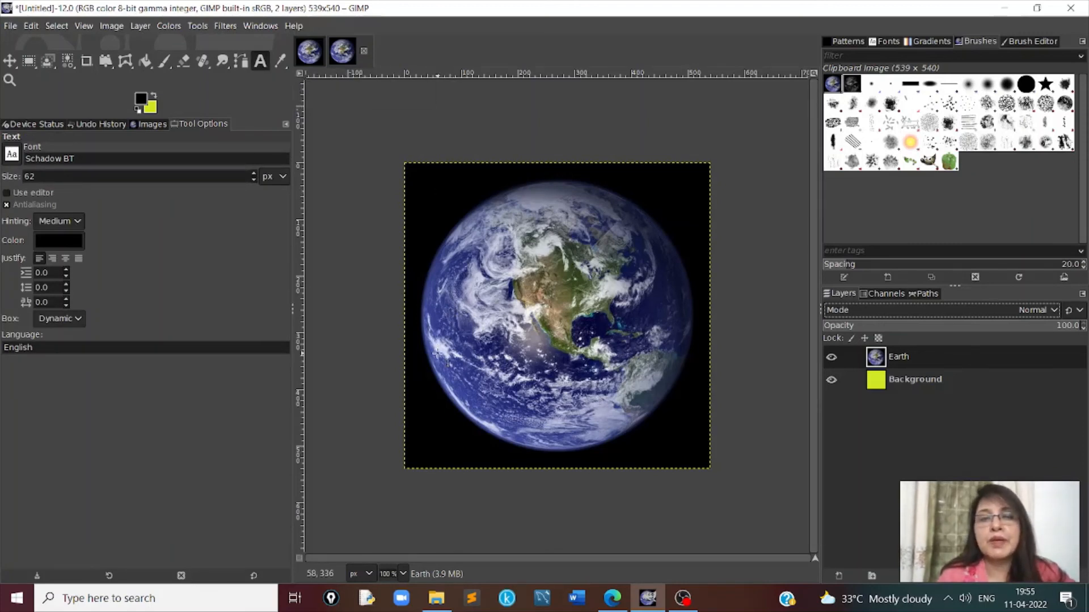
left_click_drag(436, 352, 680, 423)
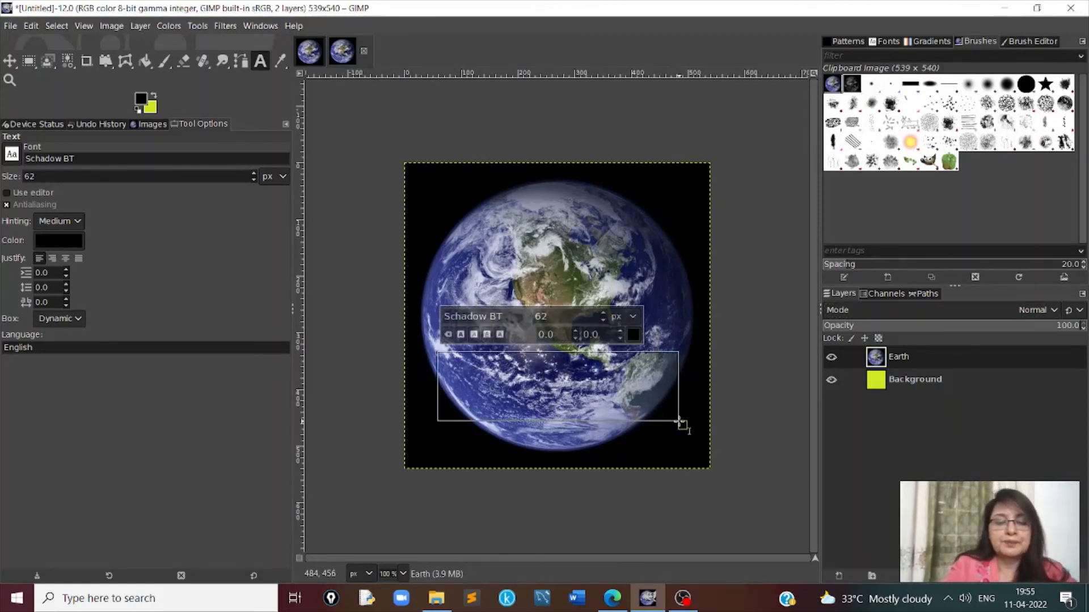
type("Mother")
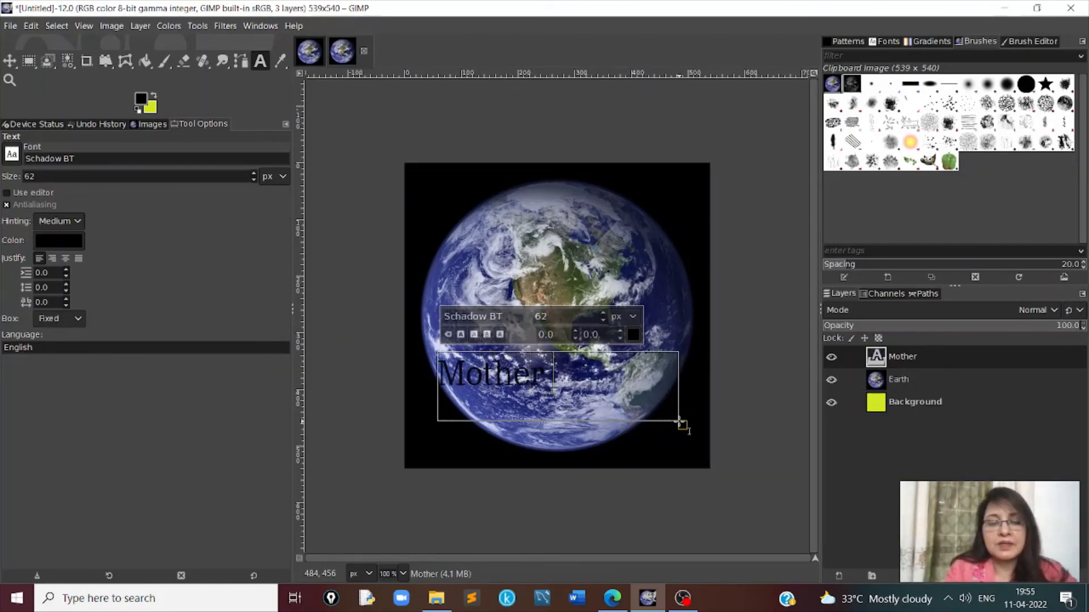
type(" Earth")
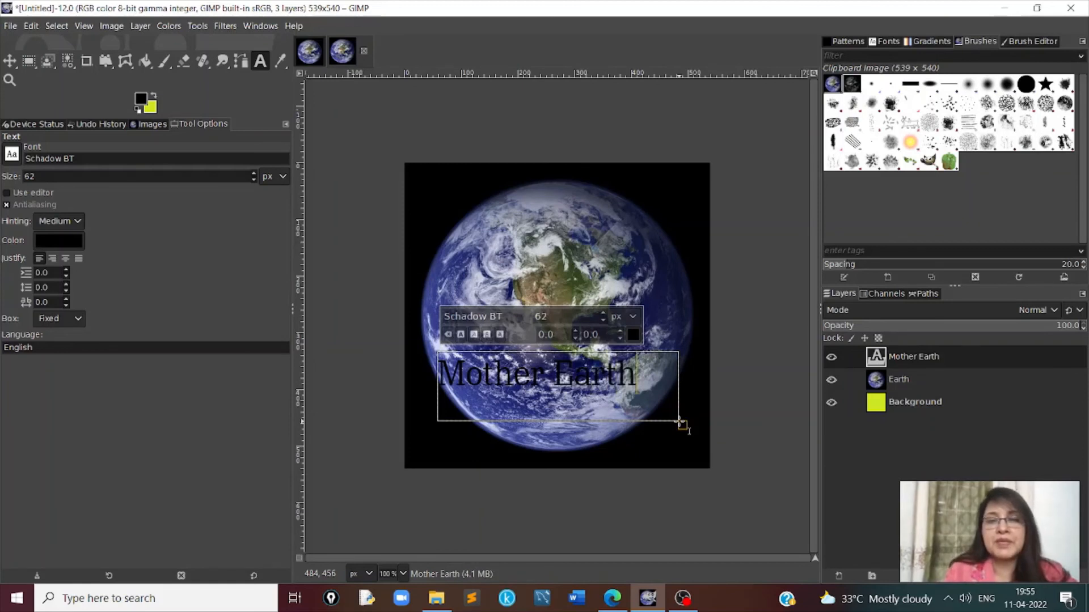
type("!!")
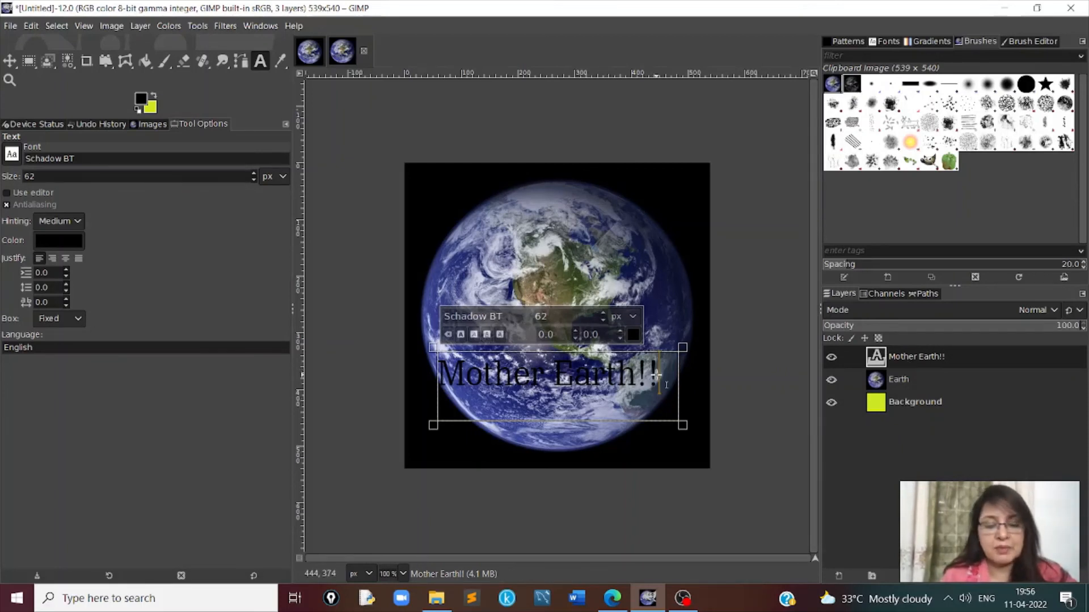
- Recolor the whole "Mother Earth!!" text to dark red, HTML notation 800000
key("shift+Left")
key("shift+Left")
key("shift+Left")
key("shift+Left")
key("shift+Left")
key("shift+Left")
key("shift+Left")
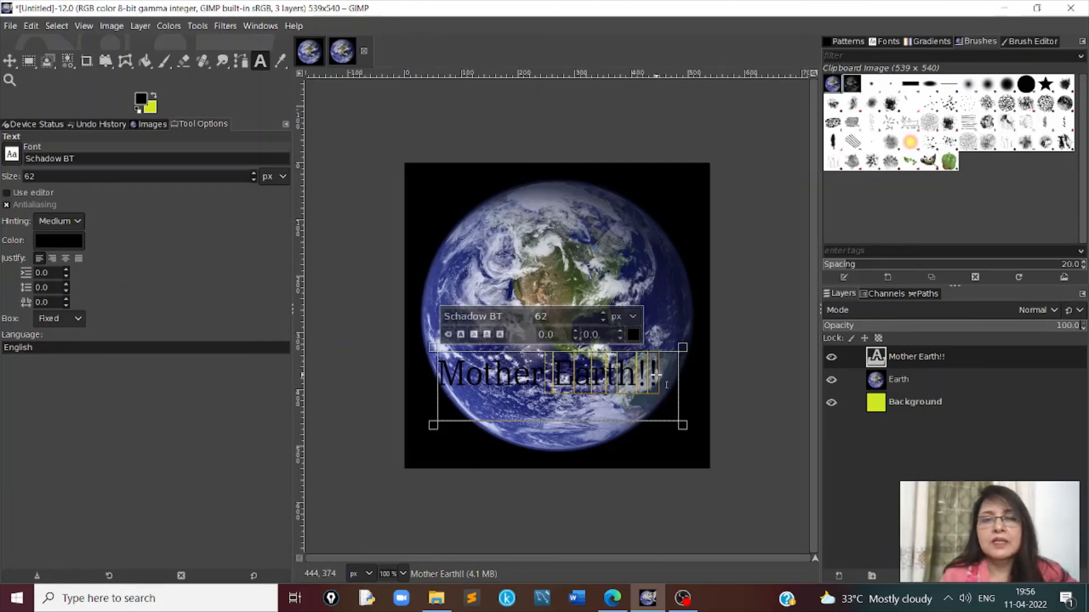
key("shift+Left")
key("shift+Left")
key("shift+Left")
key("shift+Left")
key("shift+Left")
key("shift+Left")
key("shift+Left")
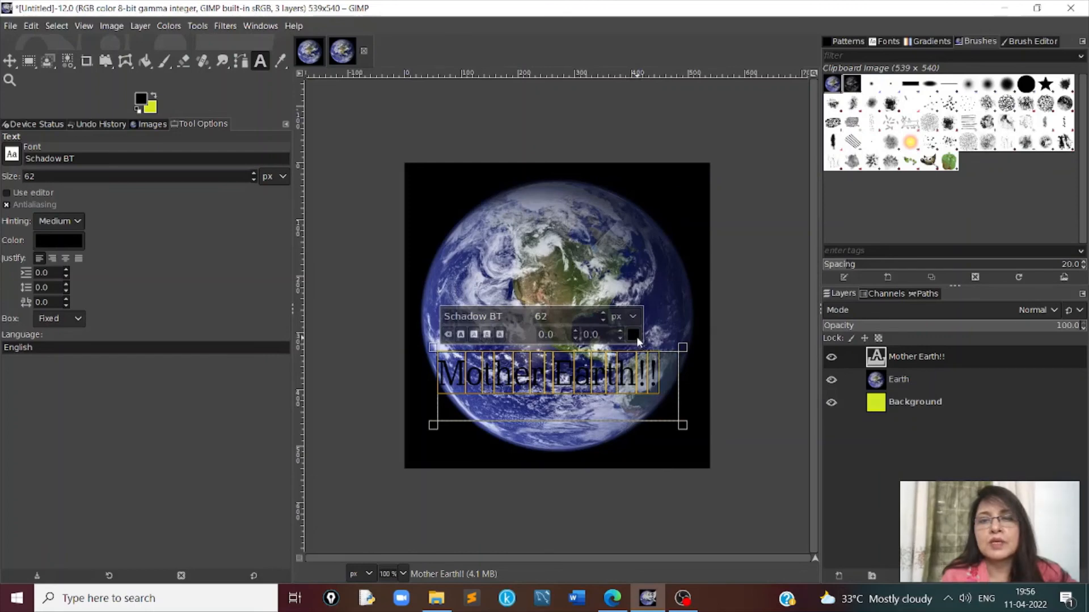
left_click(633, 335)
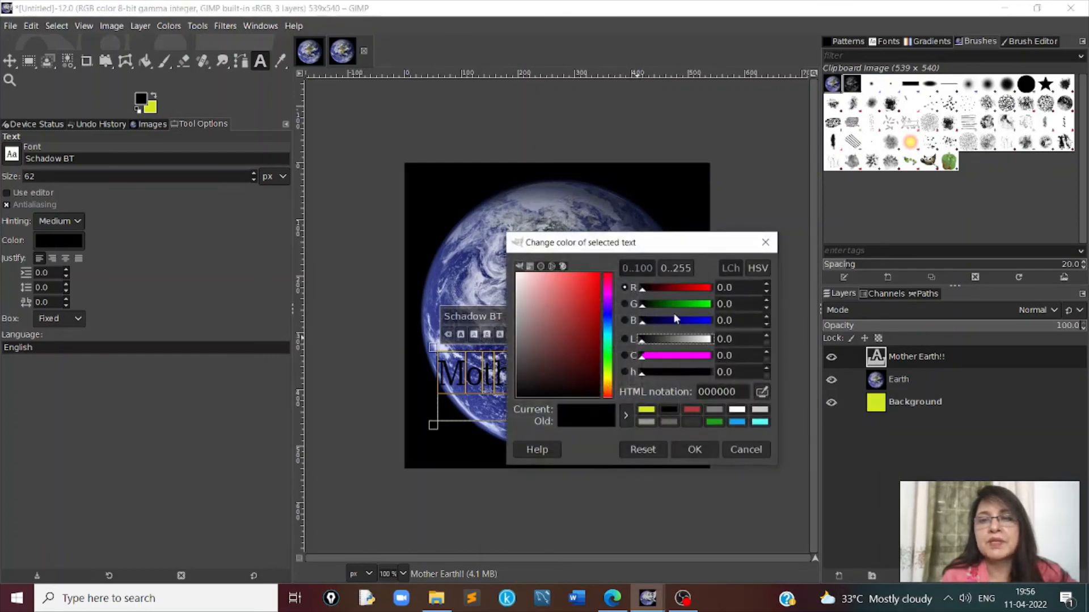
left_click(675, 287)
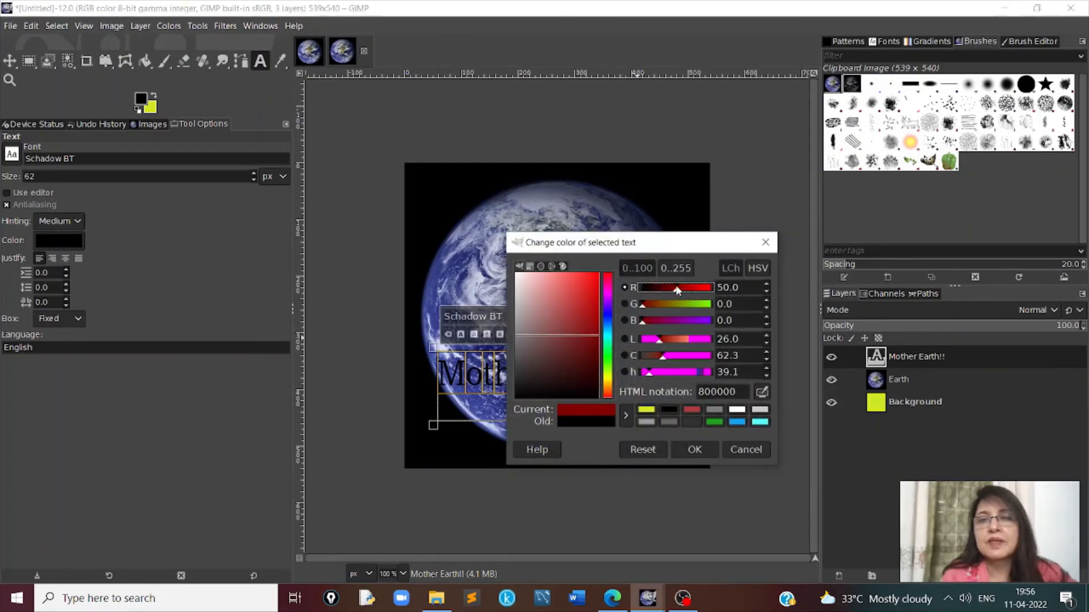
left_click(695, 450)
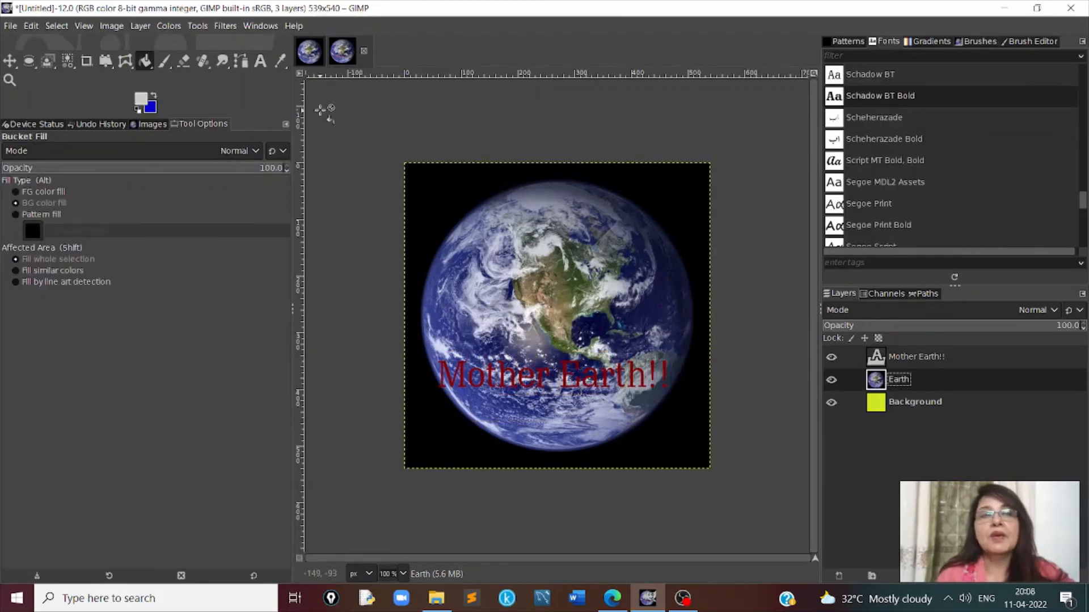
- Create a 539 × 540 px layer named Top filled with the background color, and move it above the Mother Earth!! layer
left_click(140, 26)
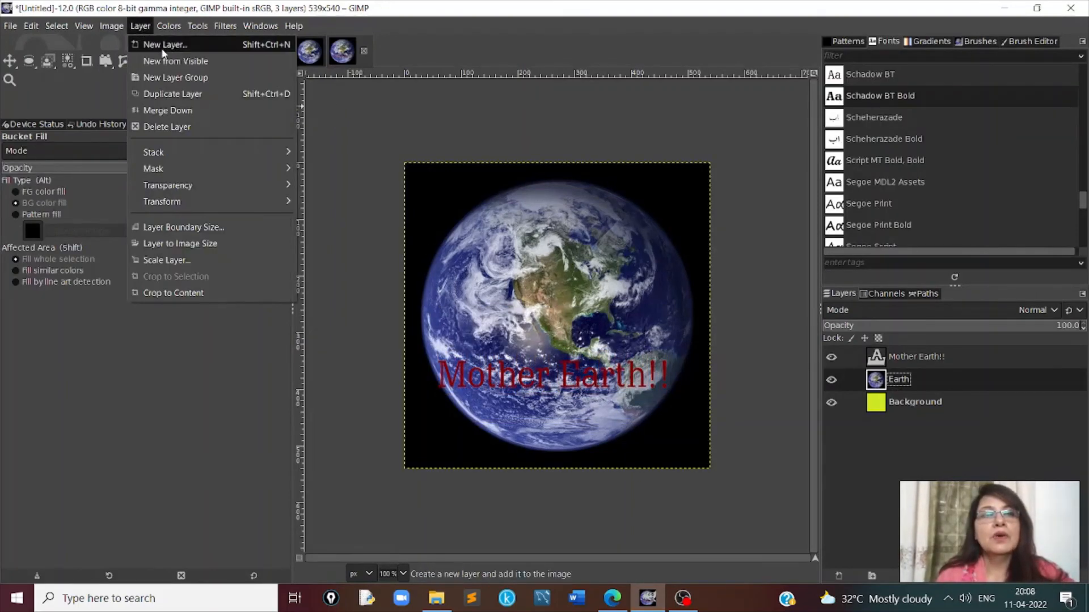
left_click(163, 45)
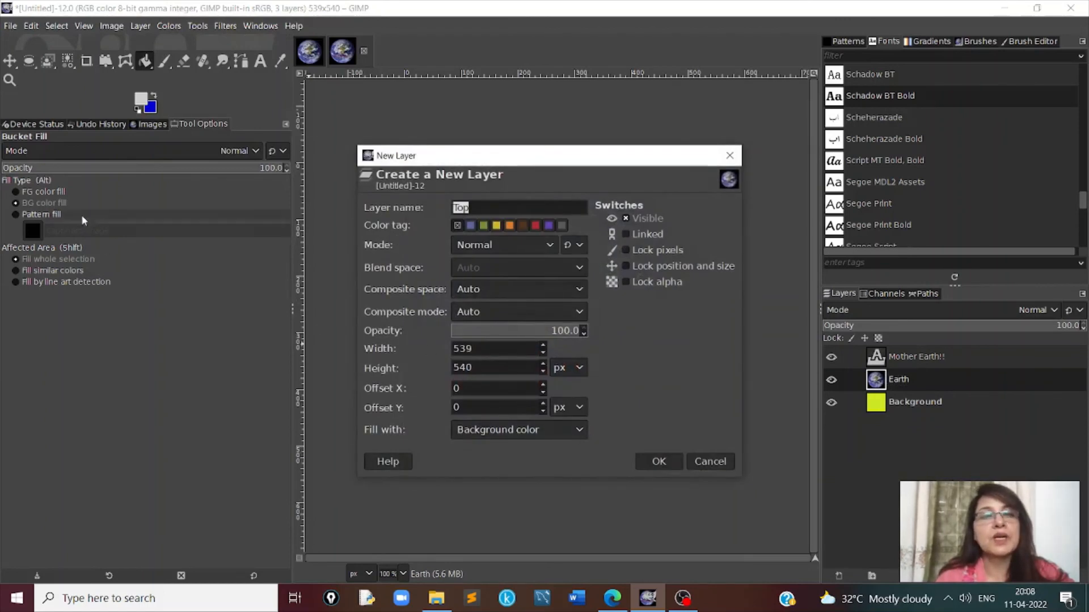
left_click(671, 462)
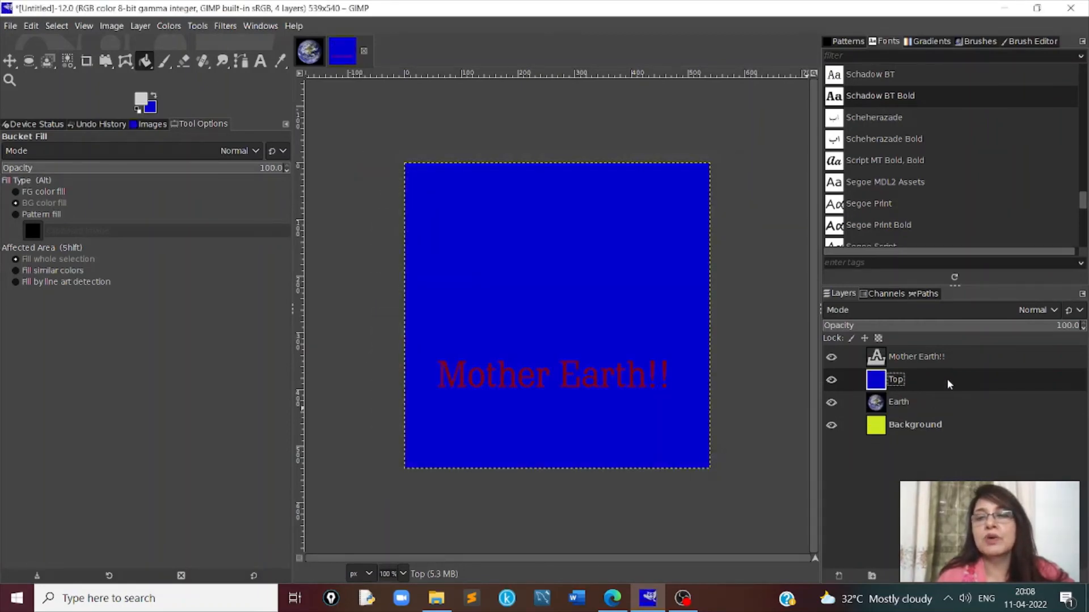
left_click_drag(947, 379, 948, 348)
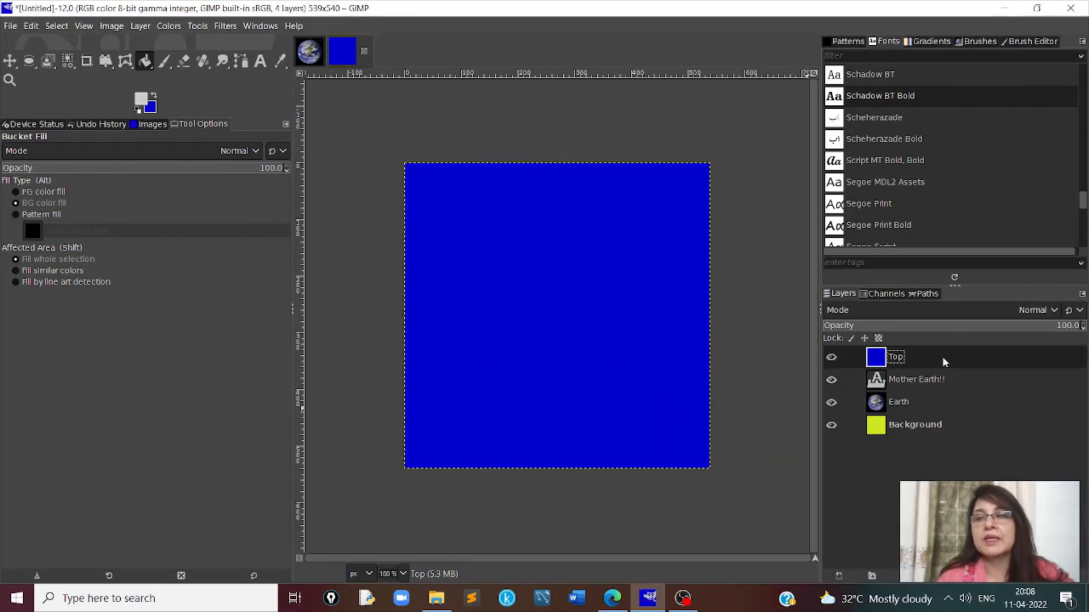
- Add a layer mask initialized to White (full opacity) to the Top layer
right_click(941, 356)
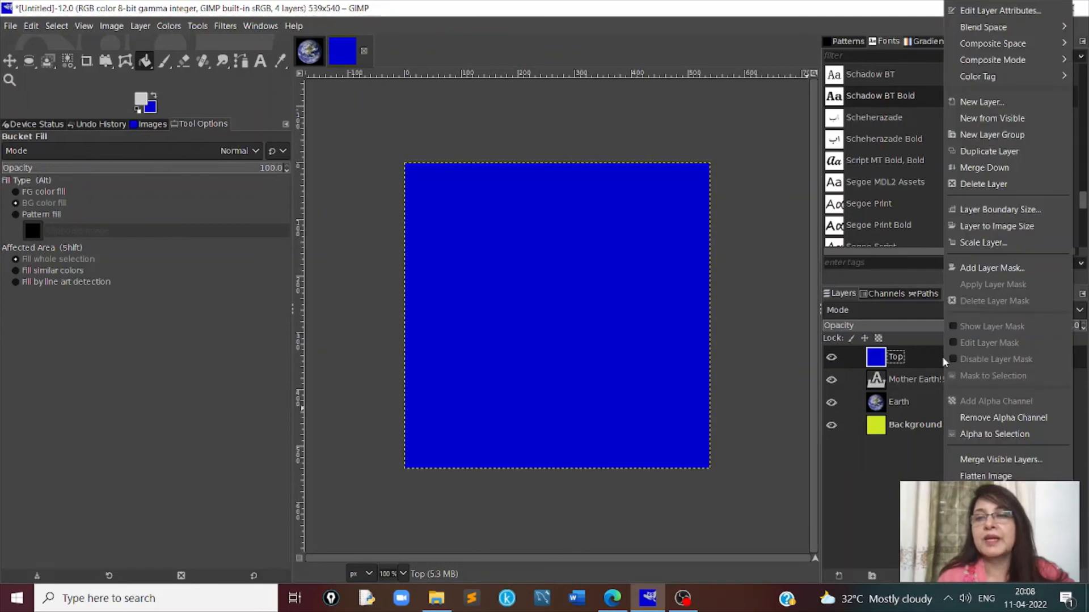
left_click(985, 268)
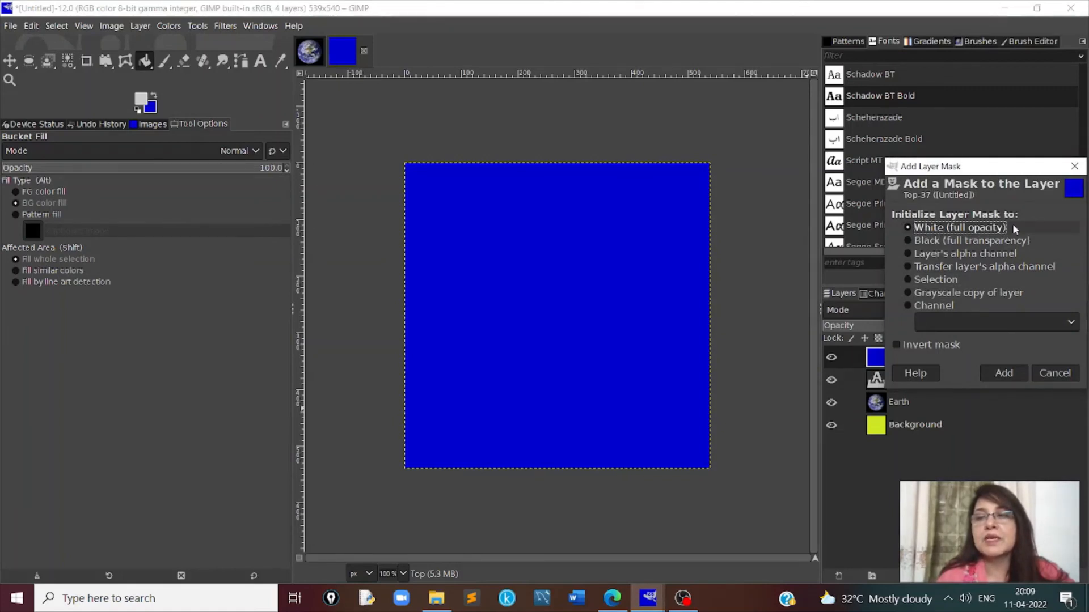
left_click(1004, 373)
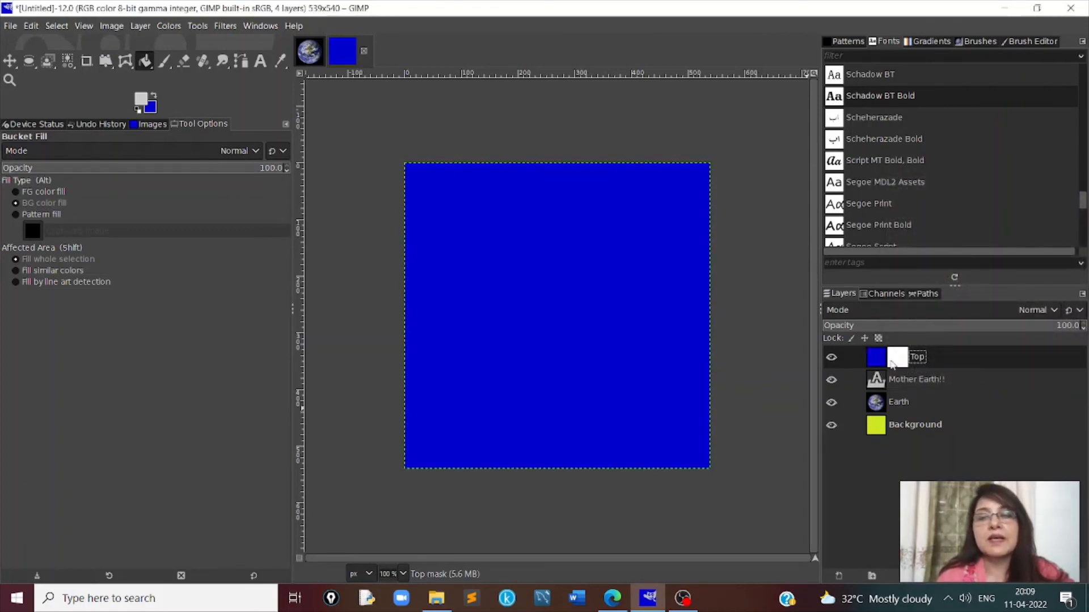
- Draw an elliptical selection about 462 × 430 px over the globe area, positioned at about 52, 85 px
left_click(200, 27)
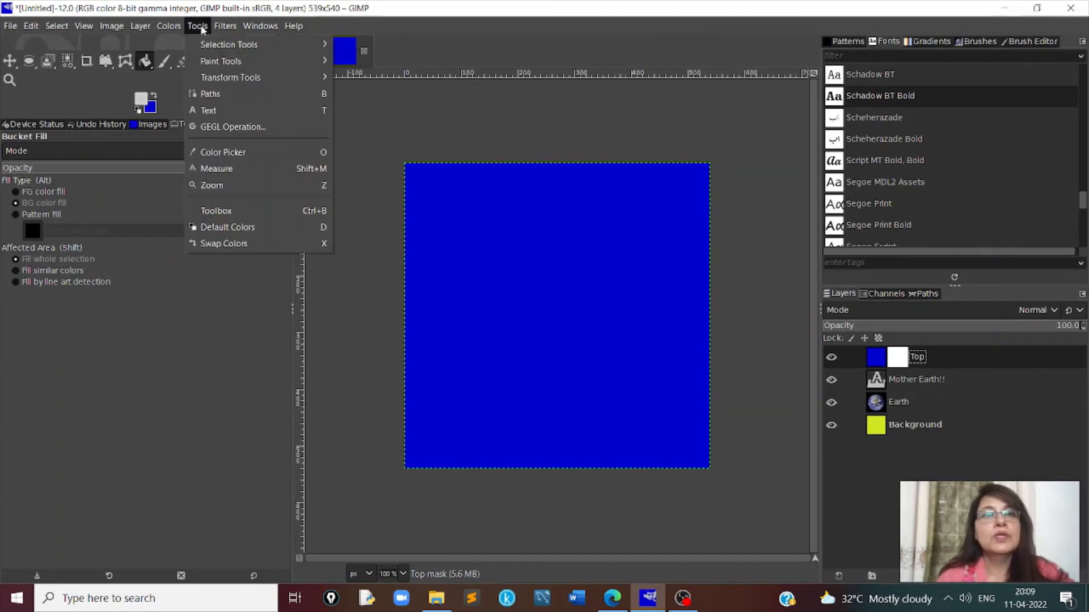
mouse_move(224, 46)
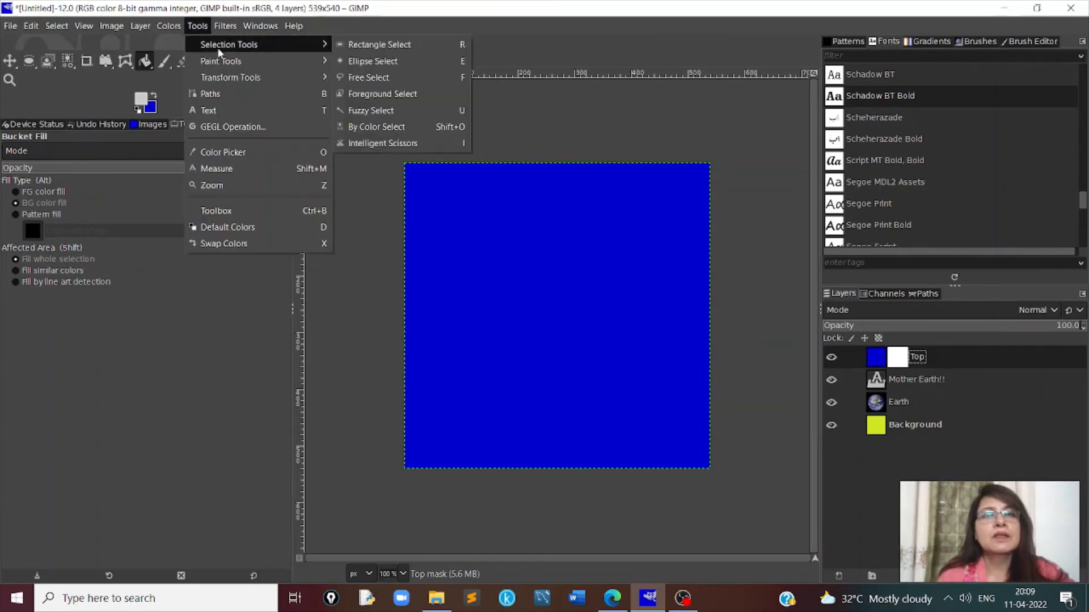
left_click(378, 63)
left_click_drag(436, 211, 696, 455)
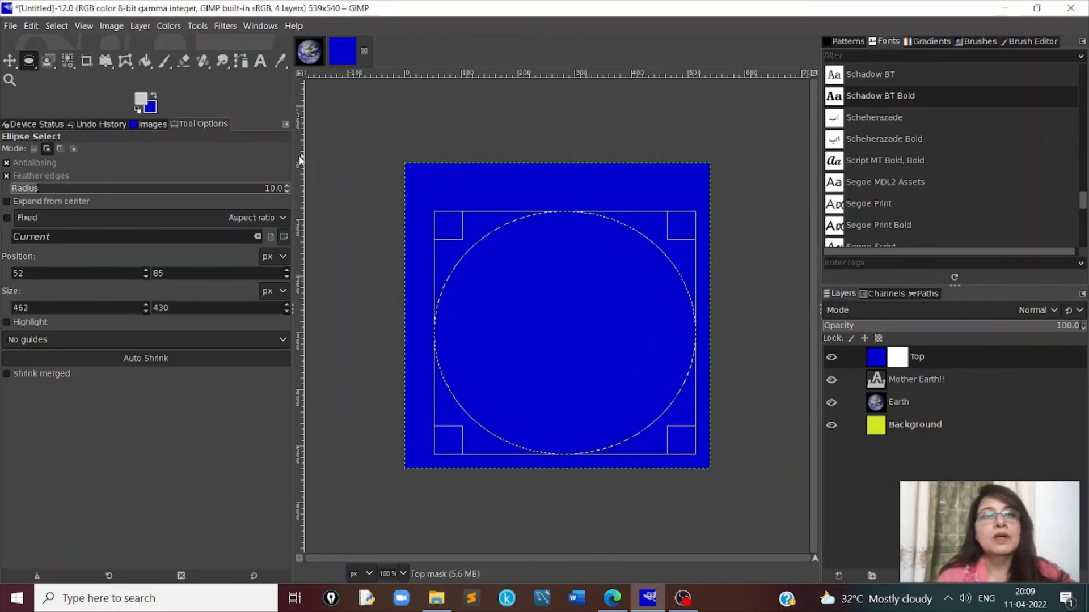
- Set the background color to black (000000) and bucket-fill the elliptical selection on the Top layer's mask with it
left_click(146, 61)
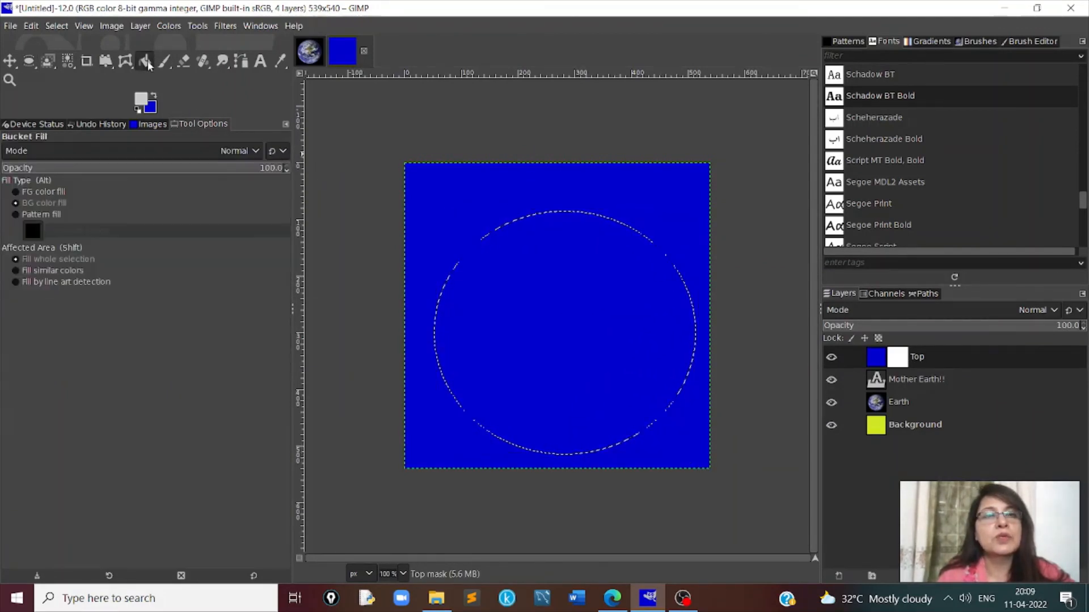
left_click(197, 26)
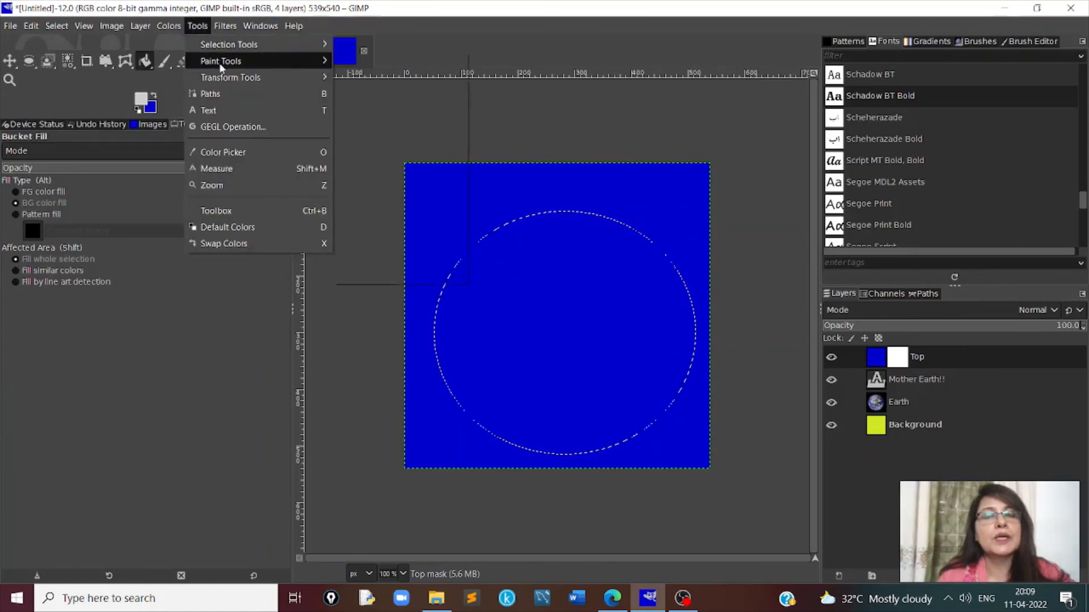
mouse_move(221, 63)
left_click(378, 61)
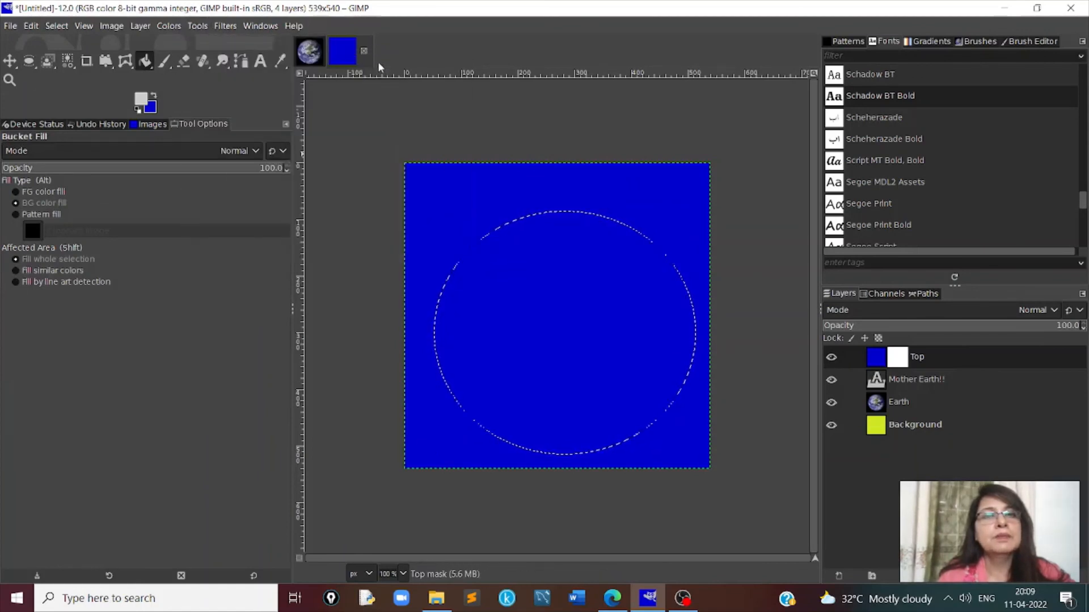
left_click(153, 107)
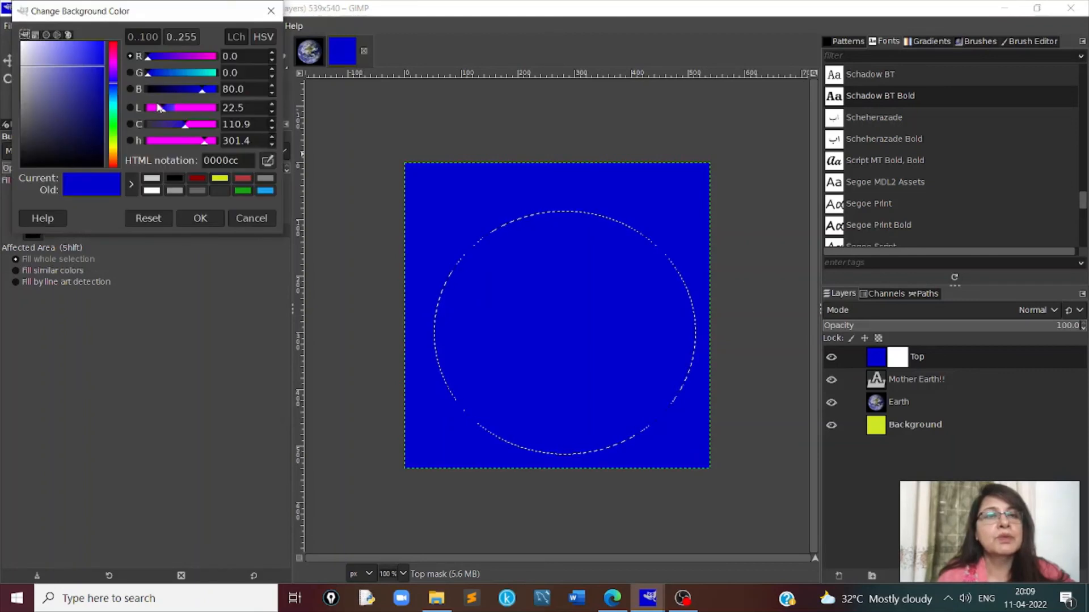
left_click(174, 178)
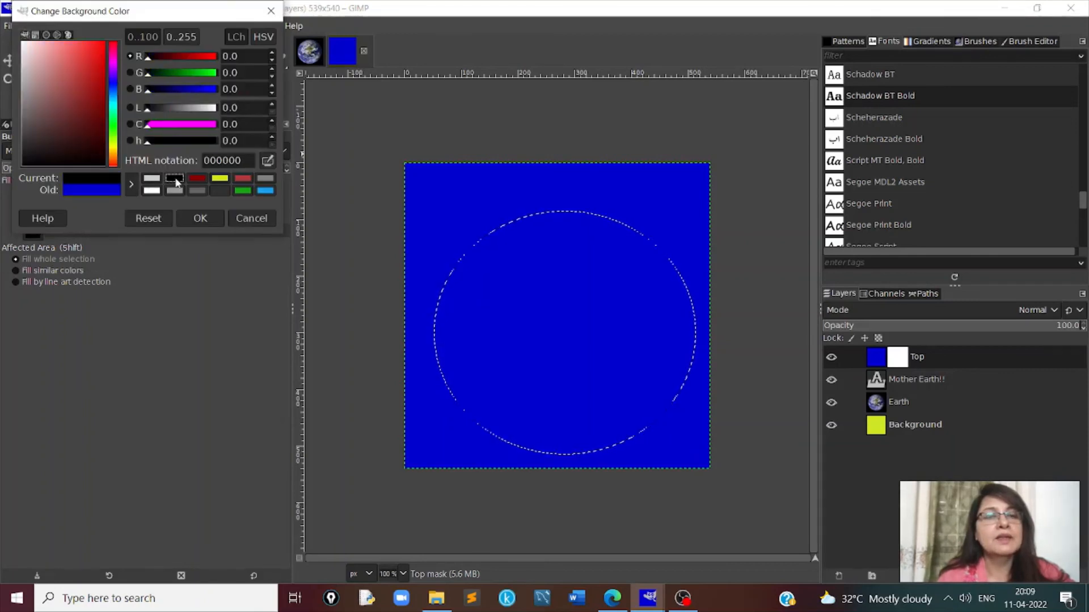
left_click(200, 219)
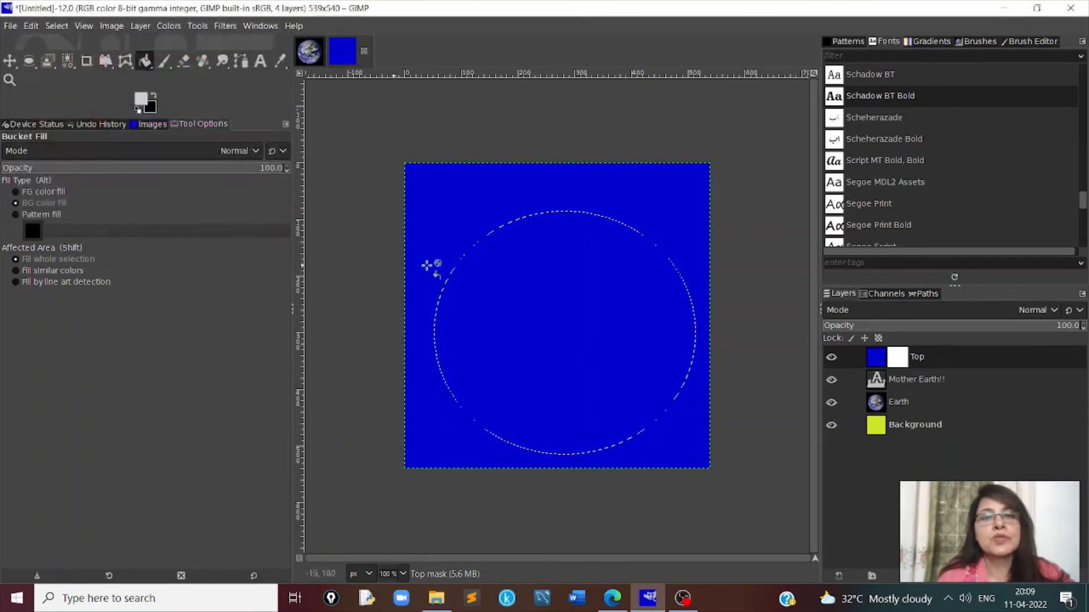
left_click(508, 276)
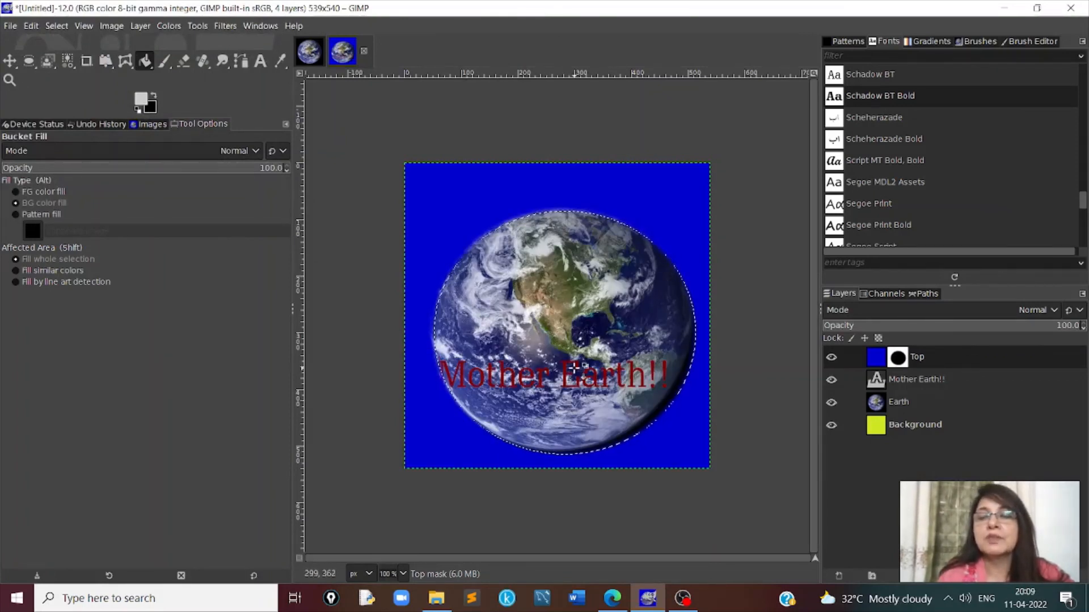
left_click(928, 381)
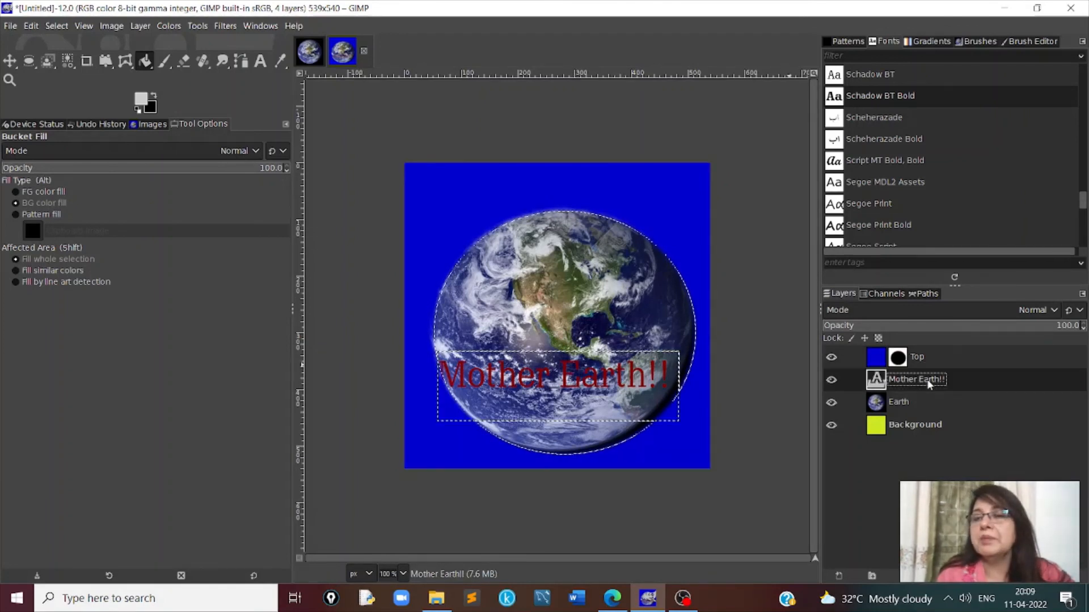
right_click(928, 385)
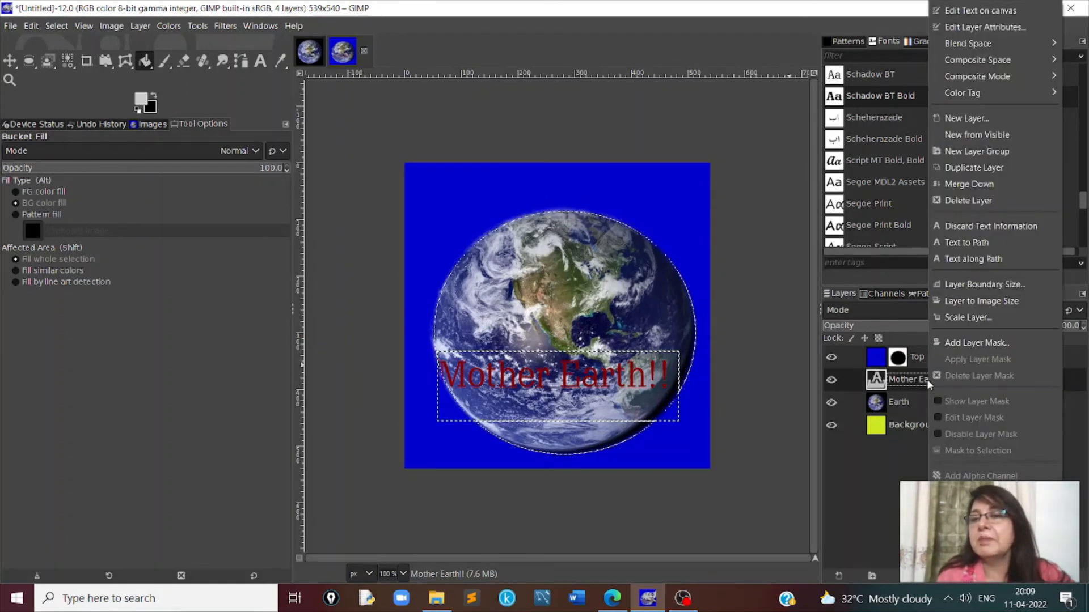
left_click(984, 345)
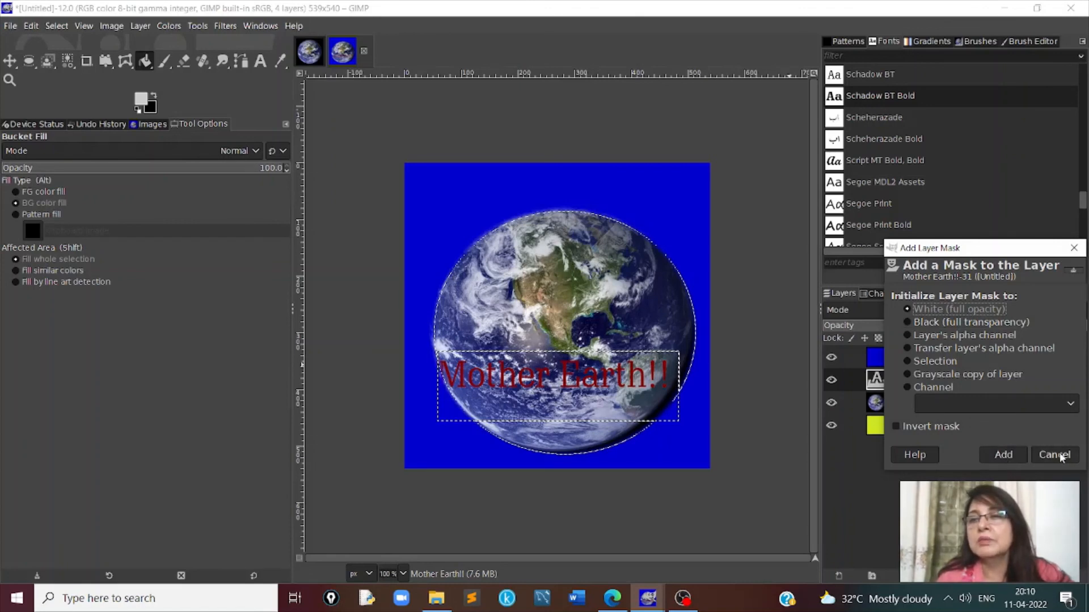
left_click(1073, 248)
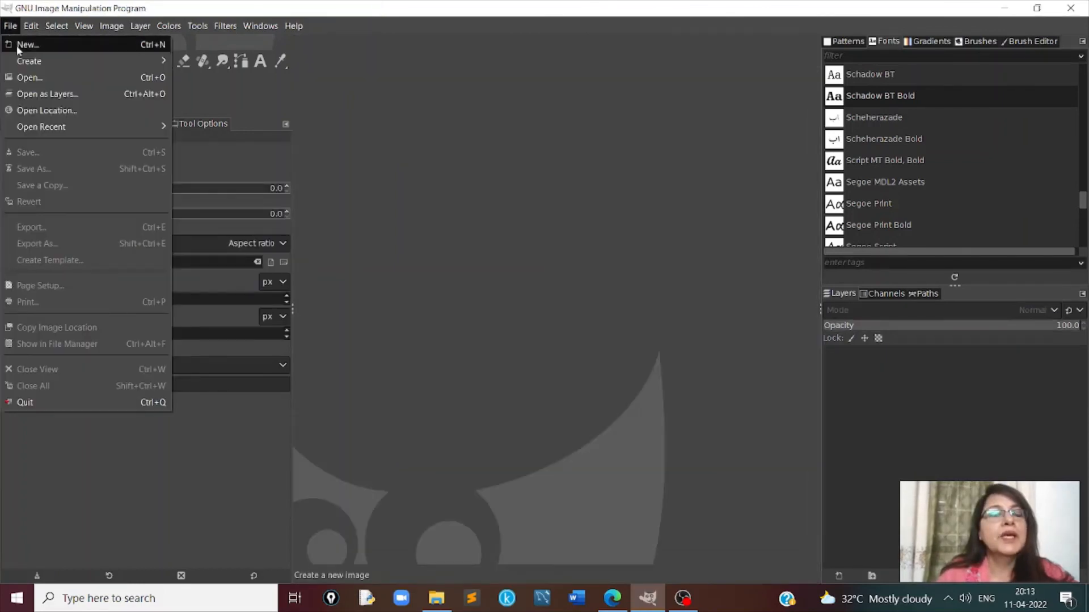
- Create a new blank image sized 1161 × 706 px
left_click(16, 44)
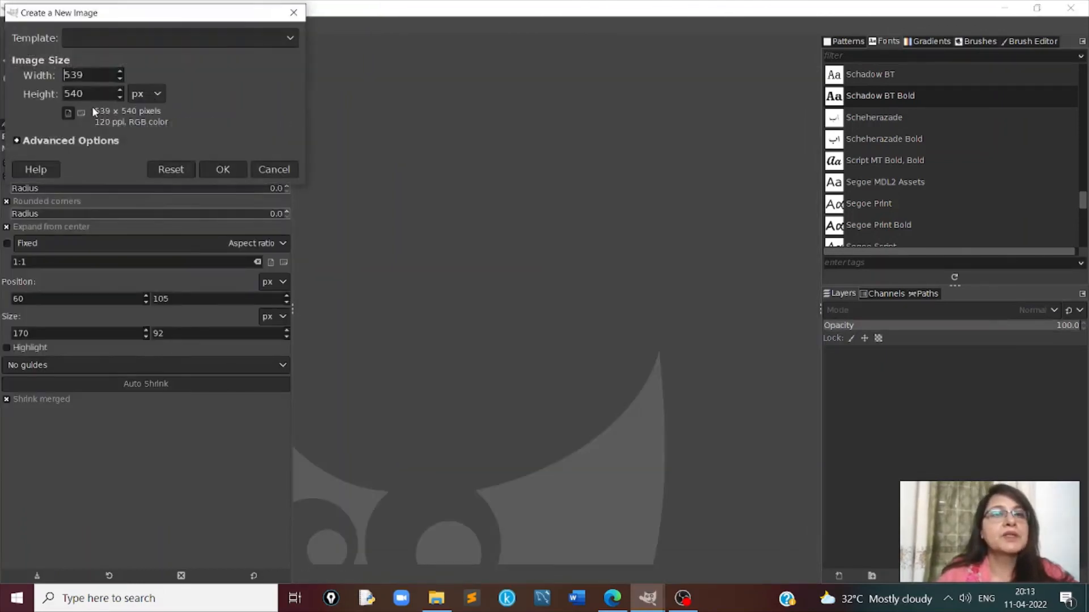
left_click(120, 72)
left_click_drag(120, 73, 119, 91)
left_click(222, 170)
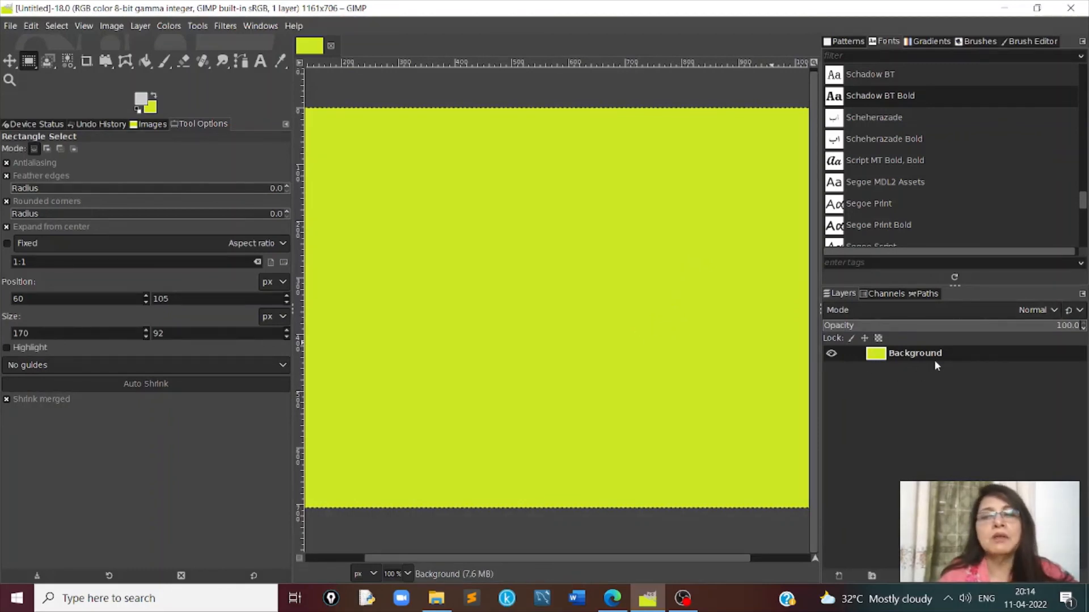
- Open laptop.JPG from the Pictures folder as a separate image
left_click(11, 25)
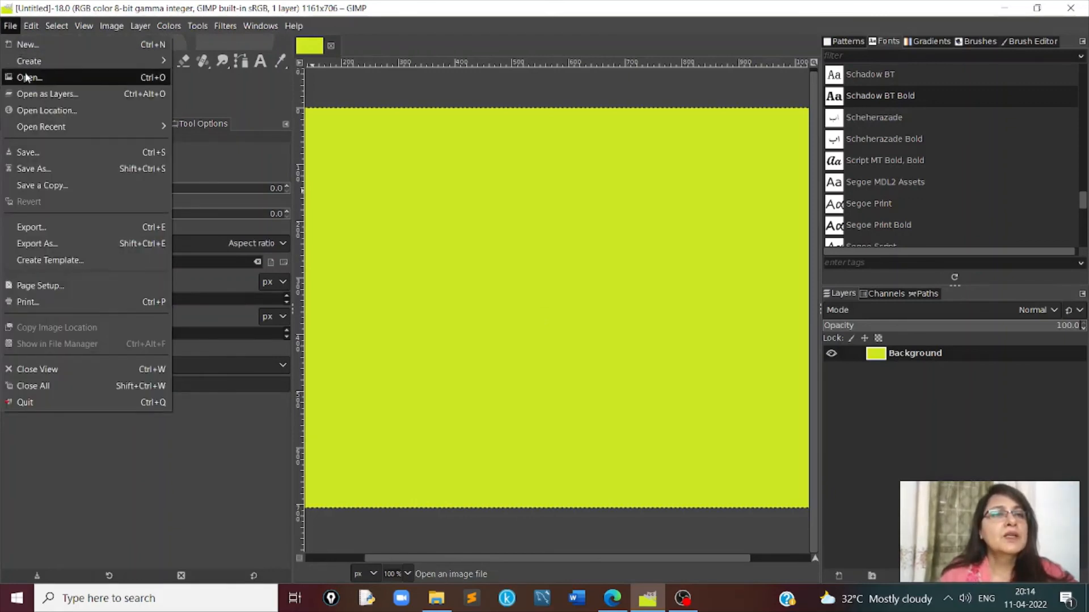
left_click(26, 77)
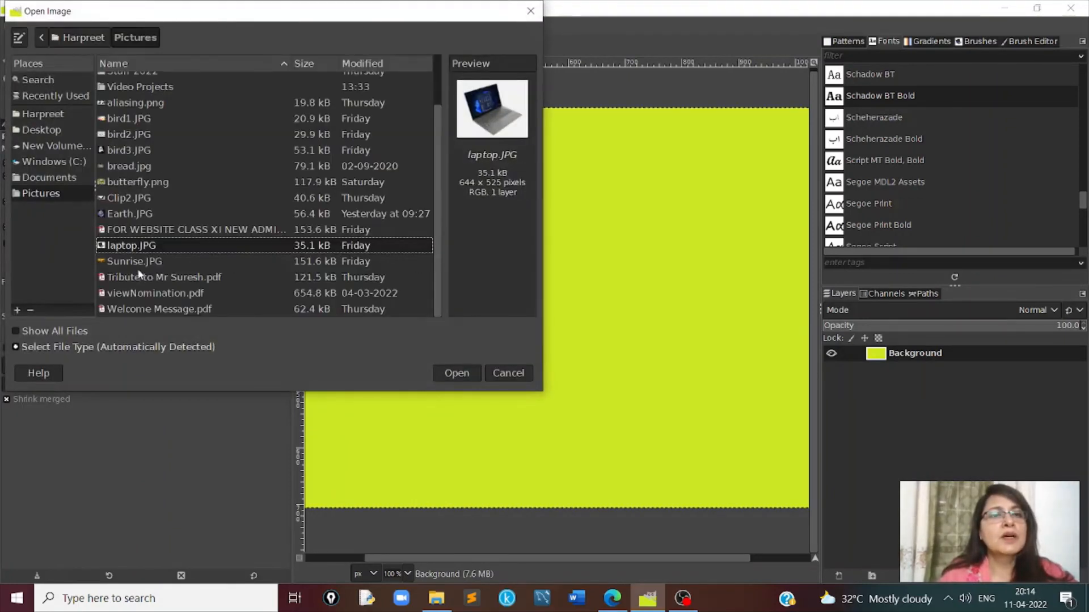
double_click(138, 245)
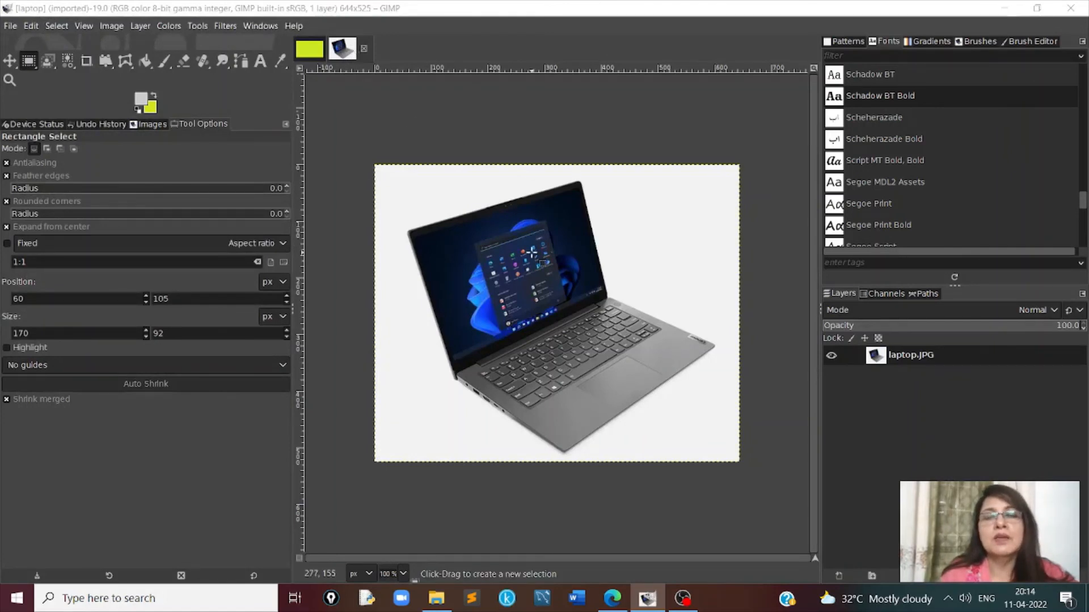
- Copy the laptop picture and paste it into the new yellow-green 1161 × 706 px image
right_click(531, 252)
mouse_move(567, 288)
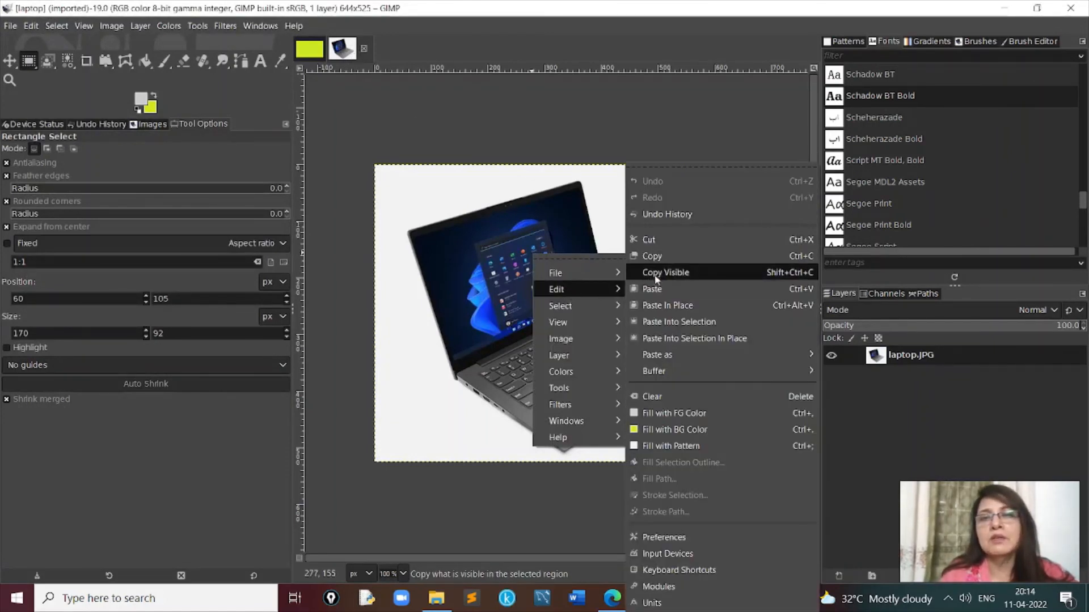
left_click(661, 255)
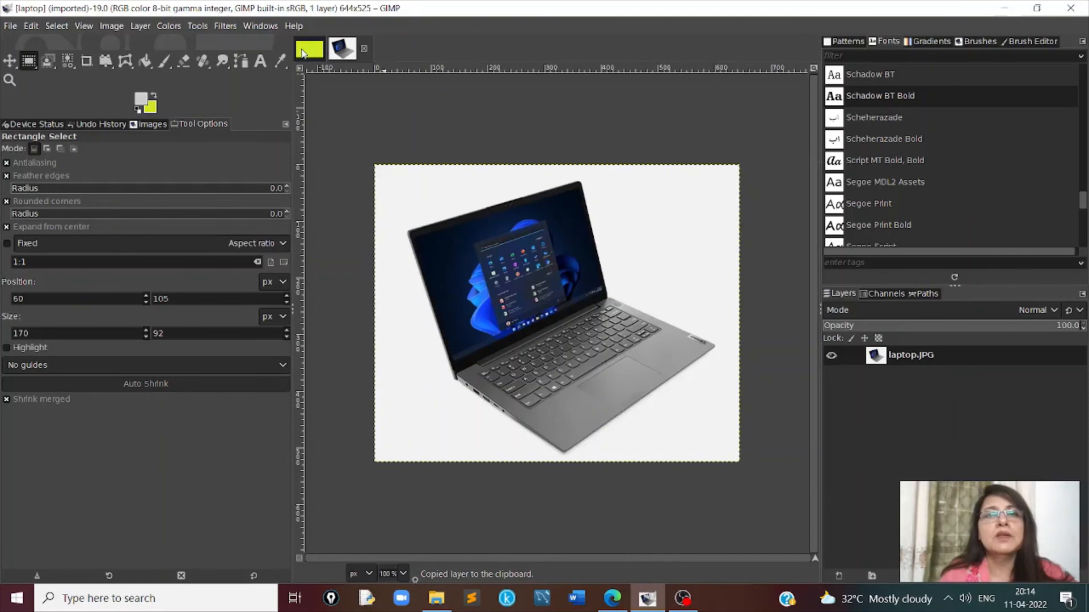
left_click(304, 52)
right_click(457, 222)
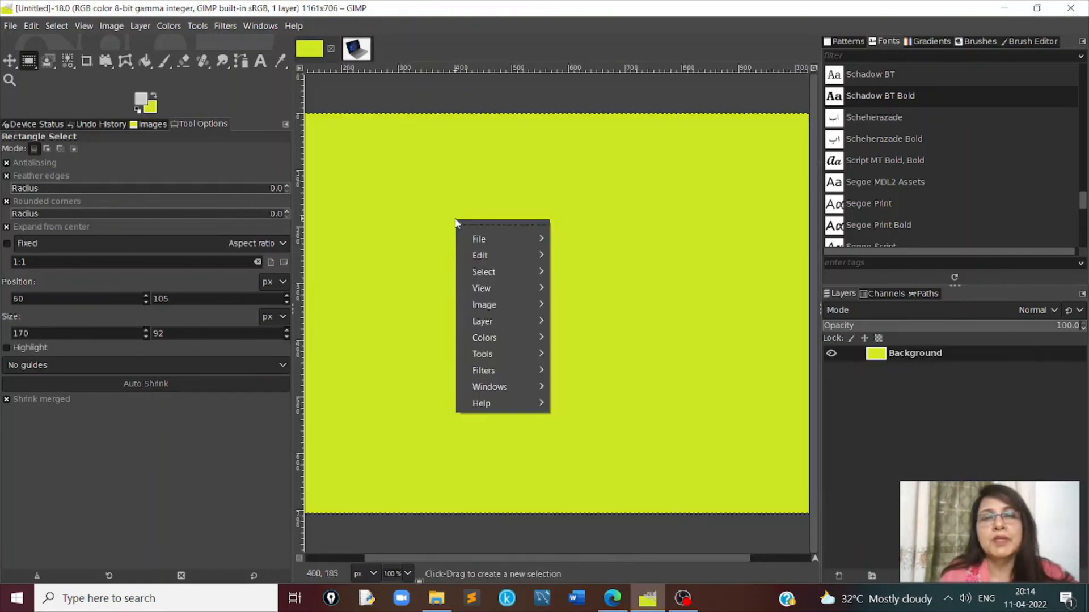
mouse_move(486, 255)
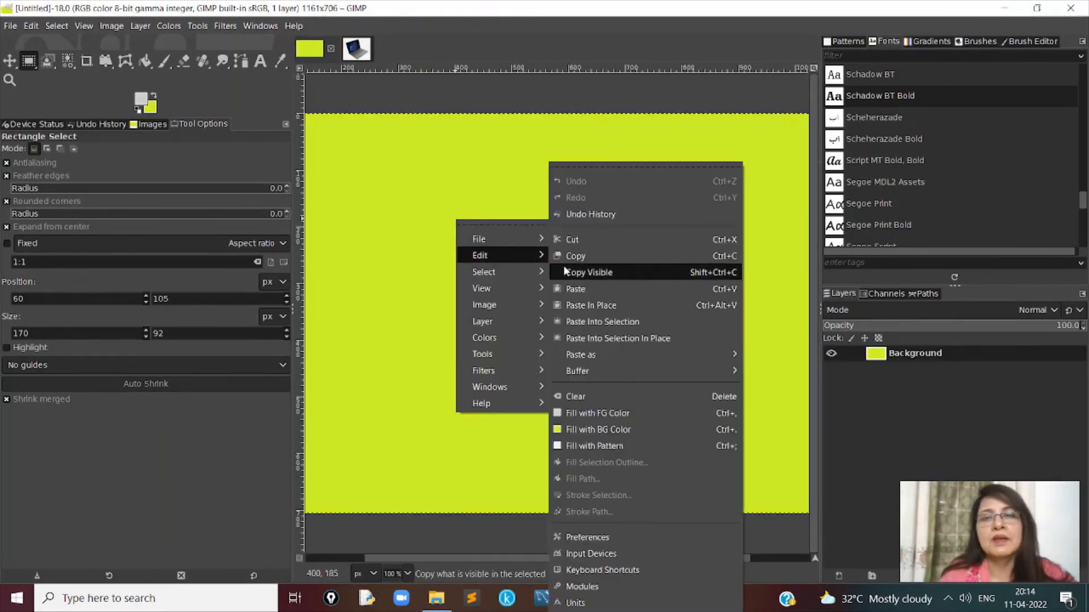
left_click(584, 290)
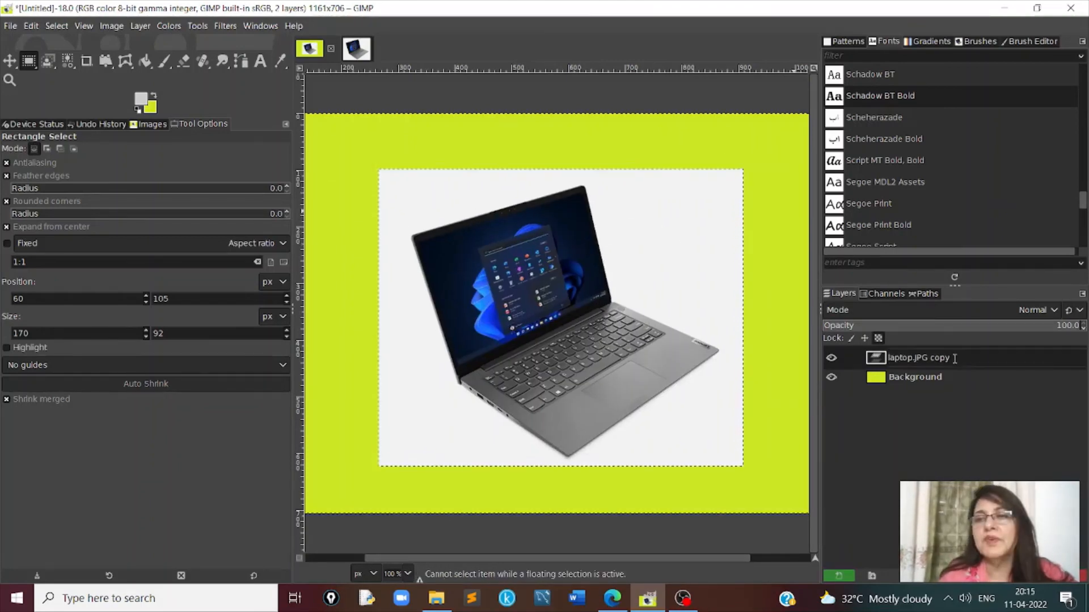
- Rename the pasted floating selection to Laptop
left_click_drag(955, 358, 889, 358)
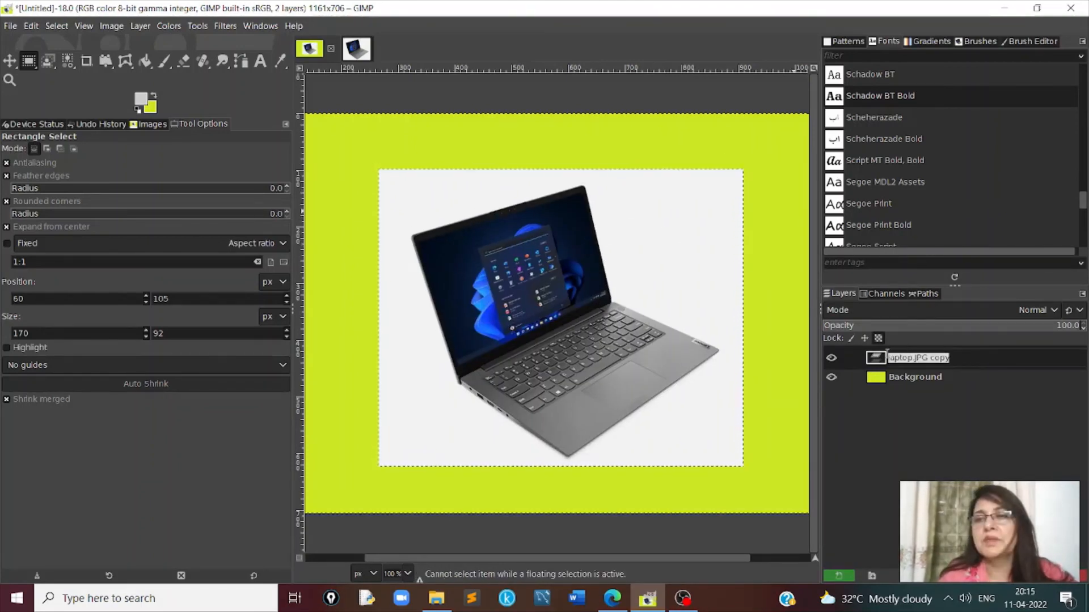
key("BackSpace")
type("Lap")
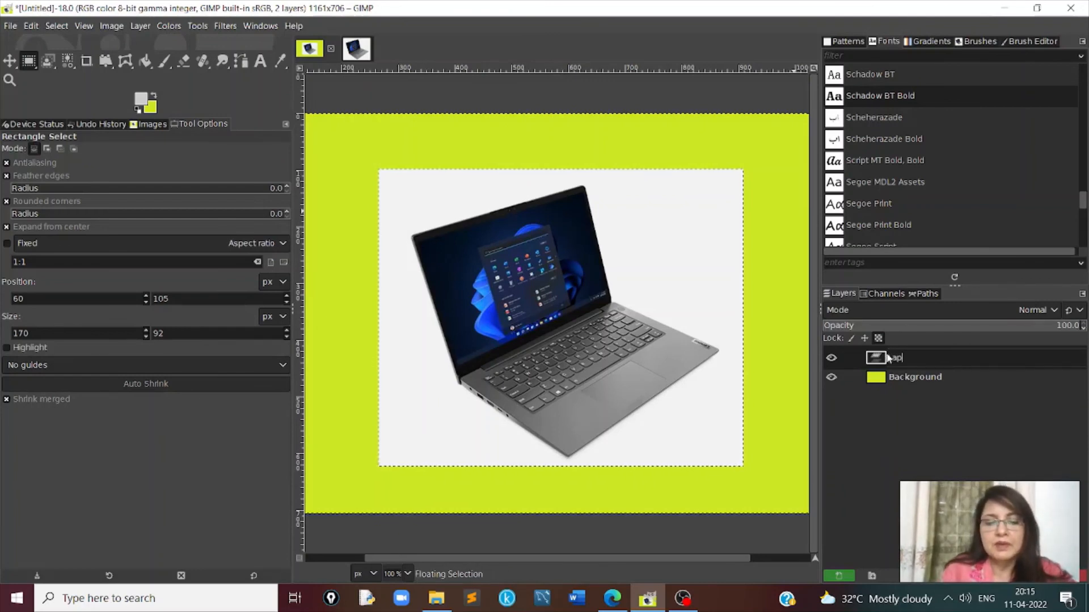
type("top")
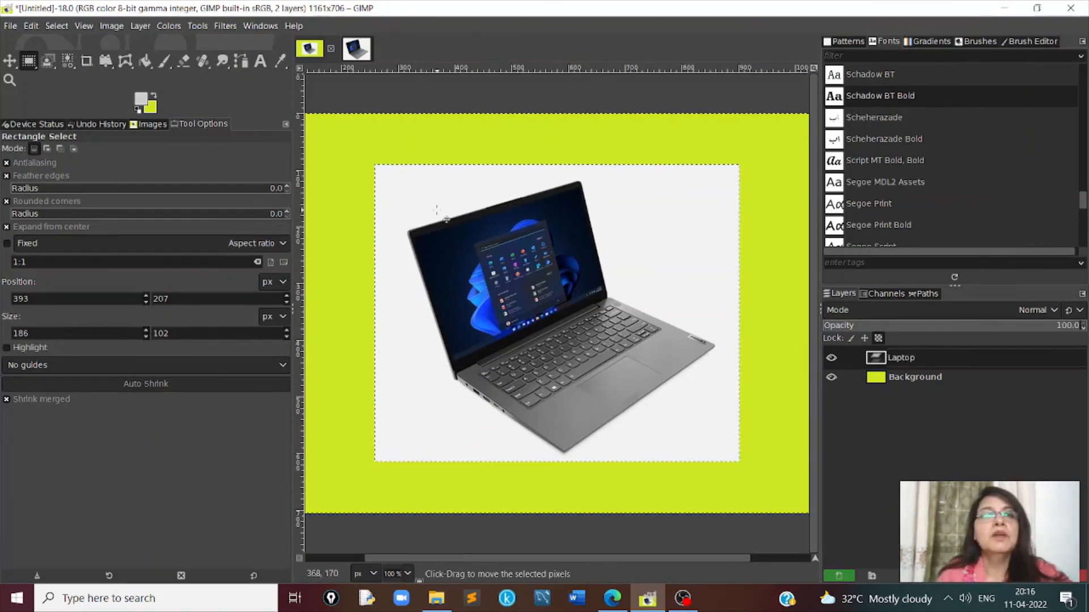
- Draw a rectangular selection about 144 × 150 px over the laptop's screen, positioned at about 427, 186 px
left_click(196, 26)
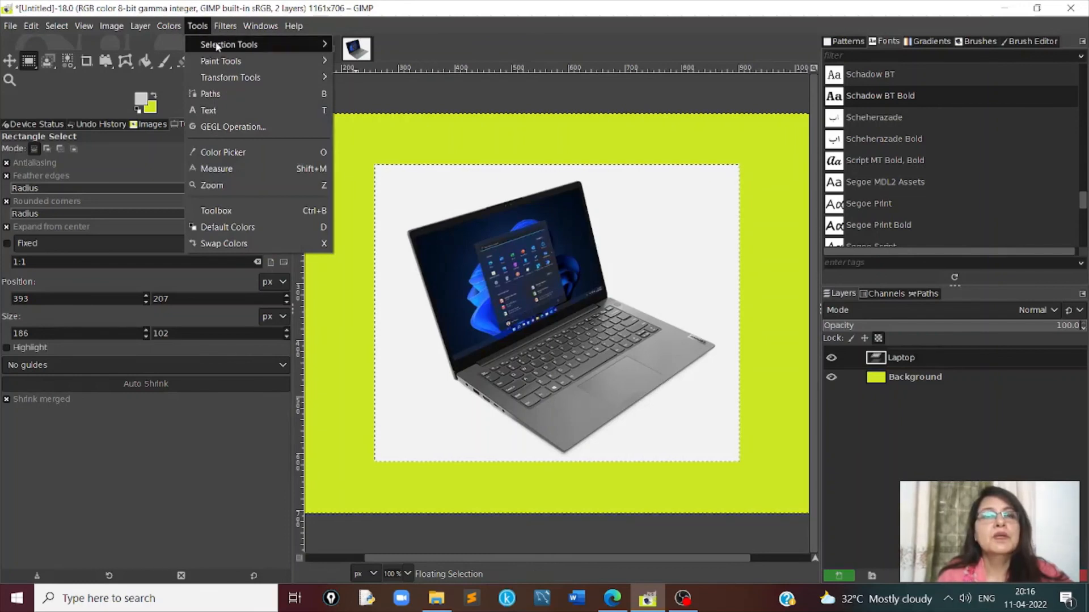
mouse_move(217, 43)
left_click(392, 46)
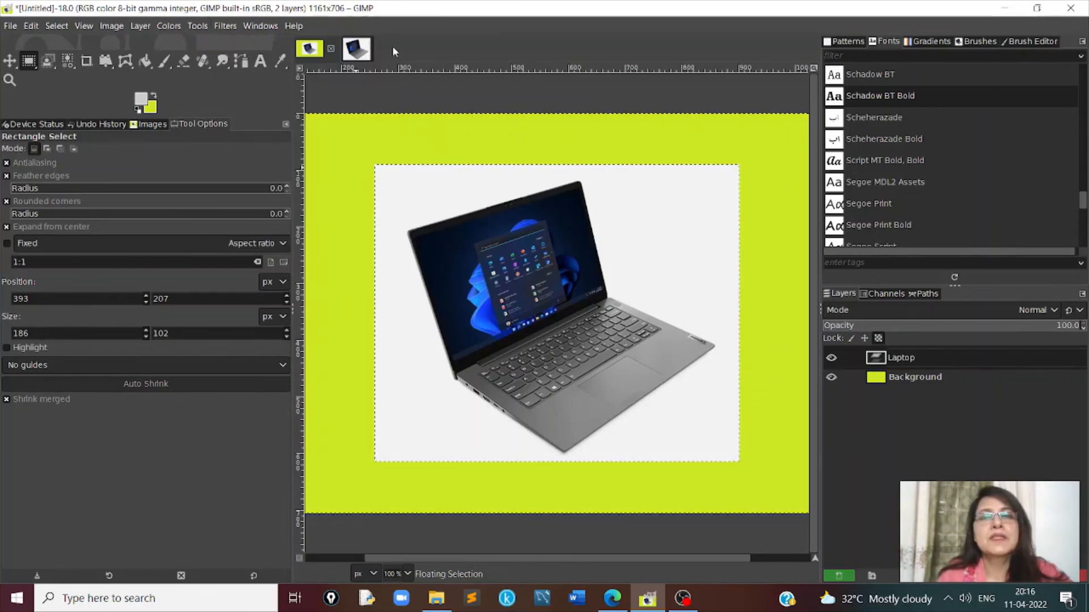
mouse_move(480, 220)
left_mouse_down()
mouse_move(555, 316)
mouse_move(551, 304)
left_mouse_up()
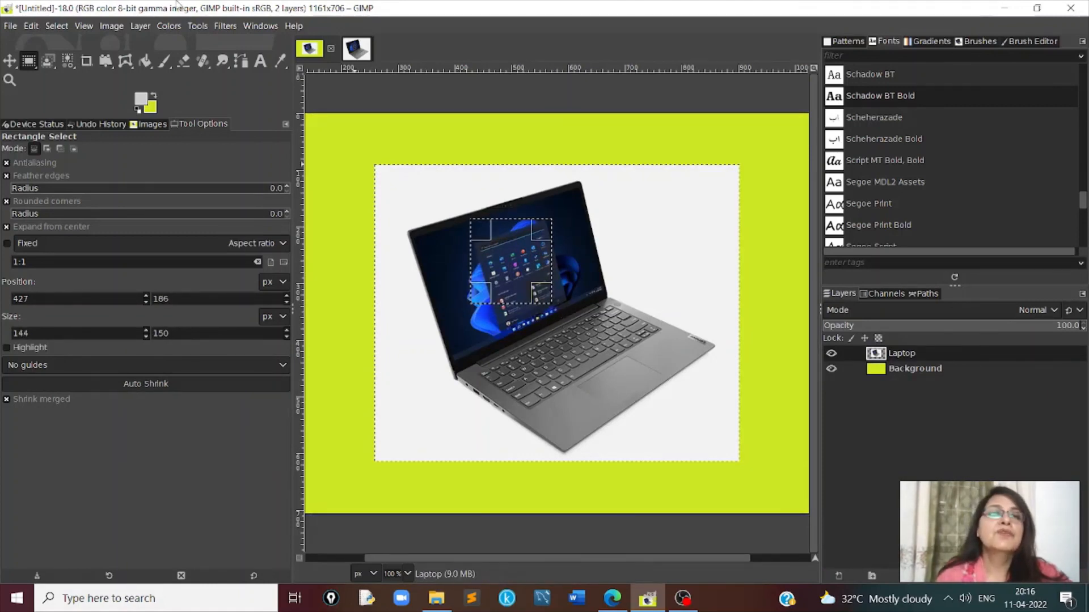
- Apply Color to Alpha with white to the selected area of the Laptop layer, and display the image's channels
left_click(141, 28)
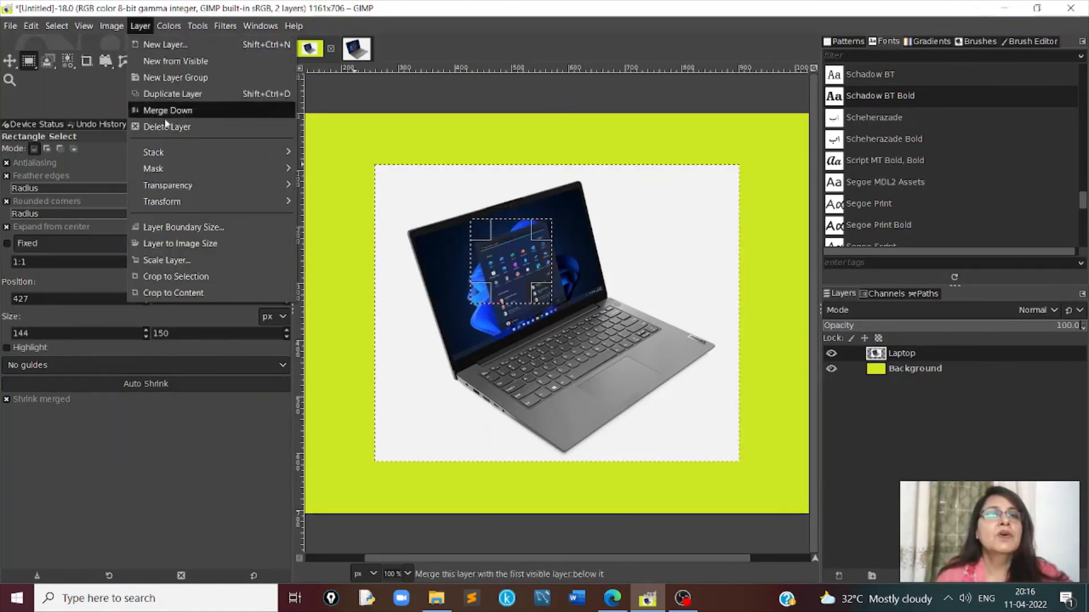
mouse_move(180, 190)
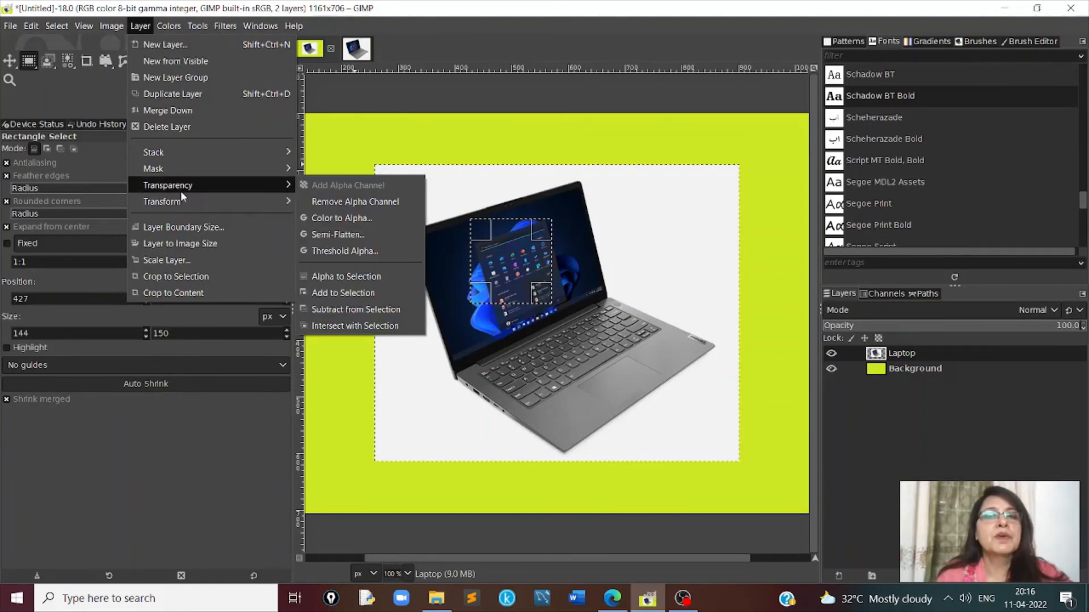
left_click(333, 218)
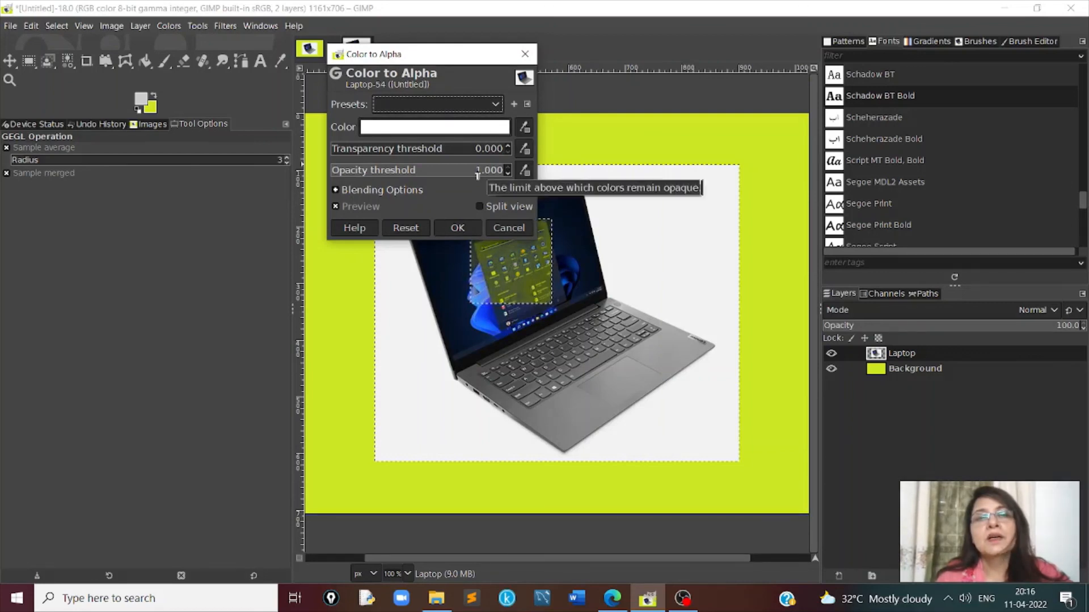
left_click(457, 228)
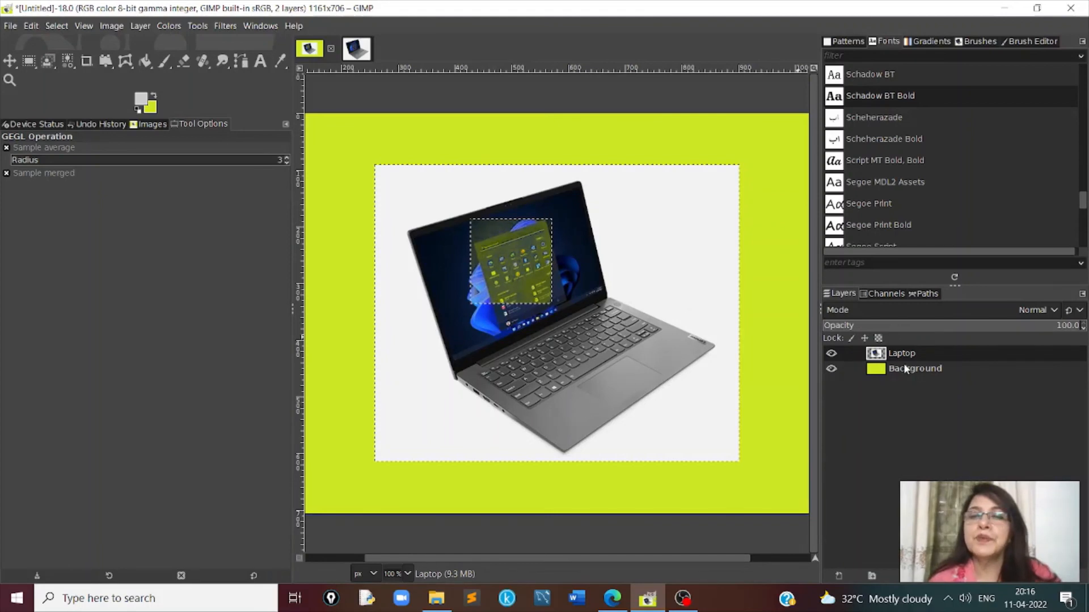
left_click(885, 294)
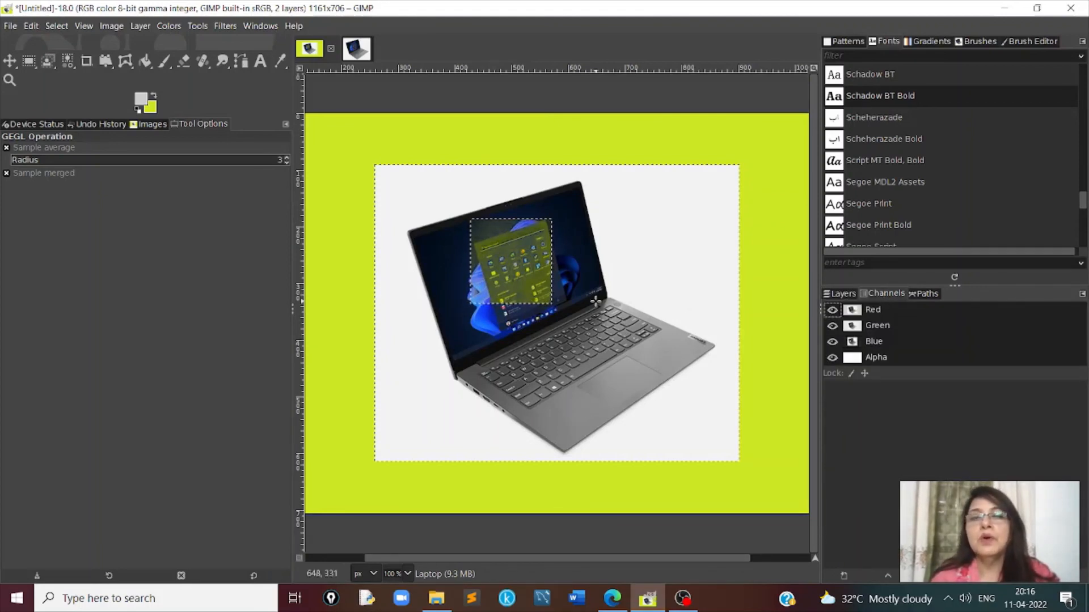